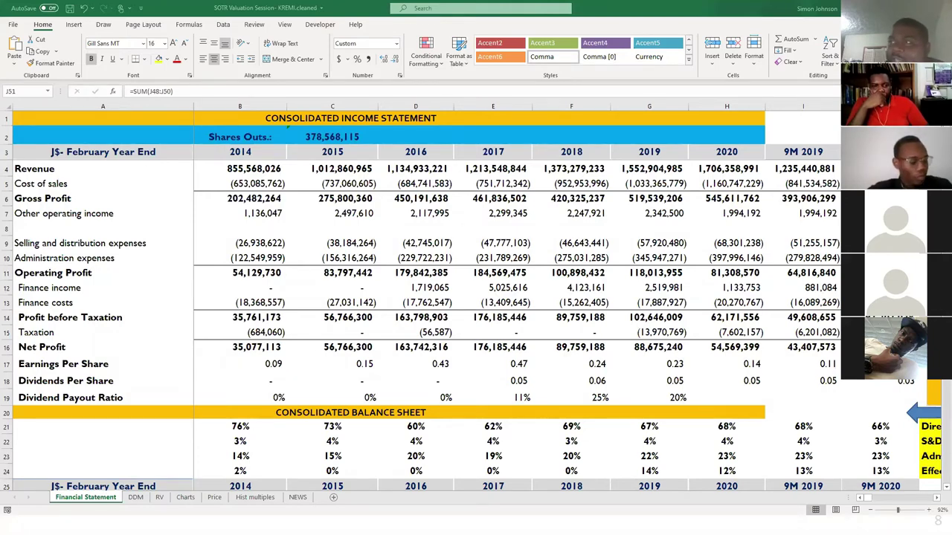
Examine the Return on Equity ratios from 2014 through the latest nine-month period in the key financial statistics.
{"action": "scroll", "coordinate": [467, 458], "scroll_direction": "down", "scroll_amount": 20}
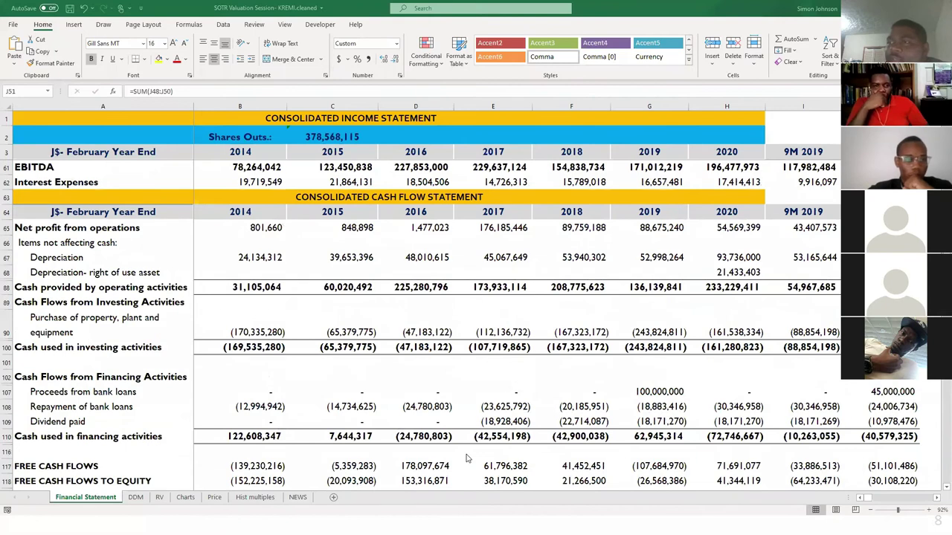
{"action": "scroll", "coordinate": [467, 458], "scroll_direction": "up", "scroll_amount": 5}
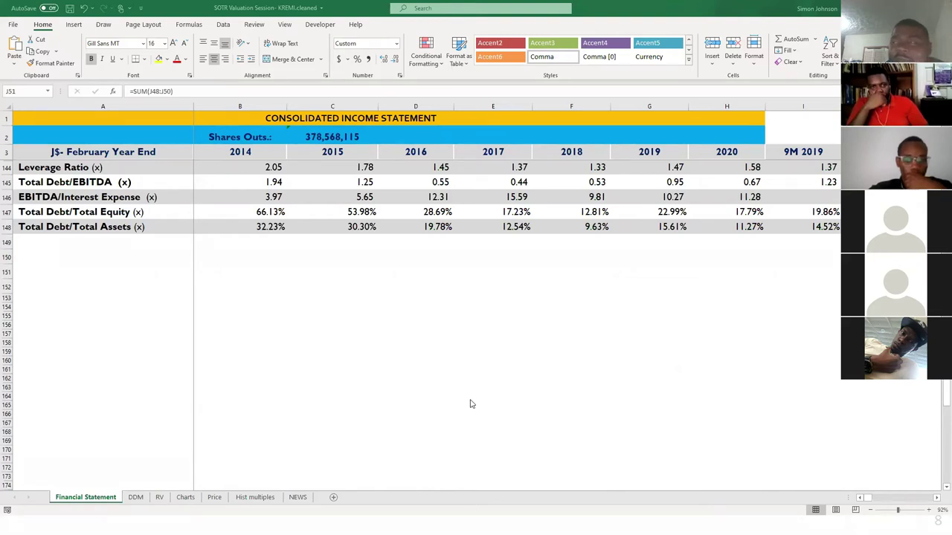
{"action": "scroll", "coordinate": [429, 347], "scroll_direction": "up", "scroll_amount": 5}
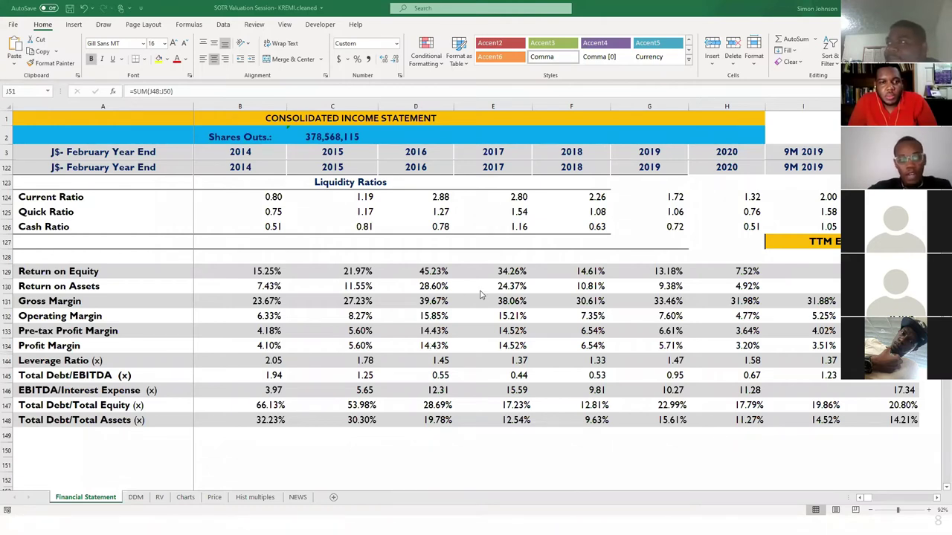
{"action": "scroll", "coordinate": [485, 294], "scroll_direction": "down", "scroll_amount": 2}
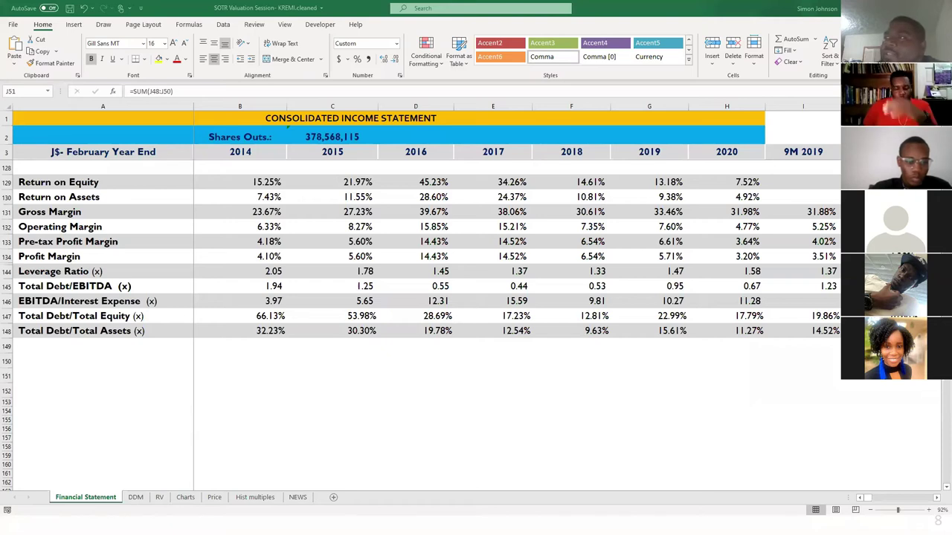
{"action": "left_click", "coordinate": [255, 180]}
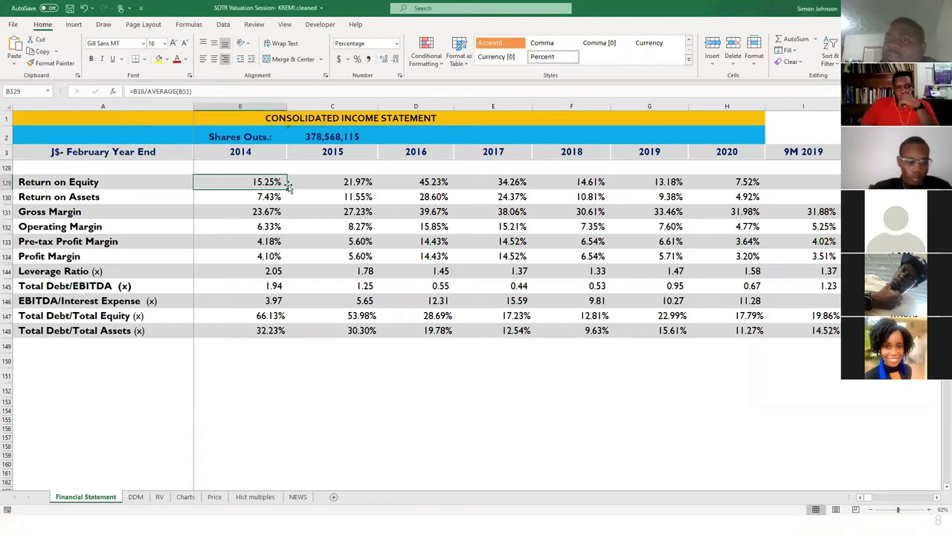
{"action": "left_click", "coordinate": [322, 184]}
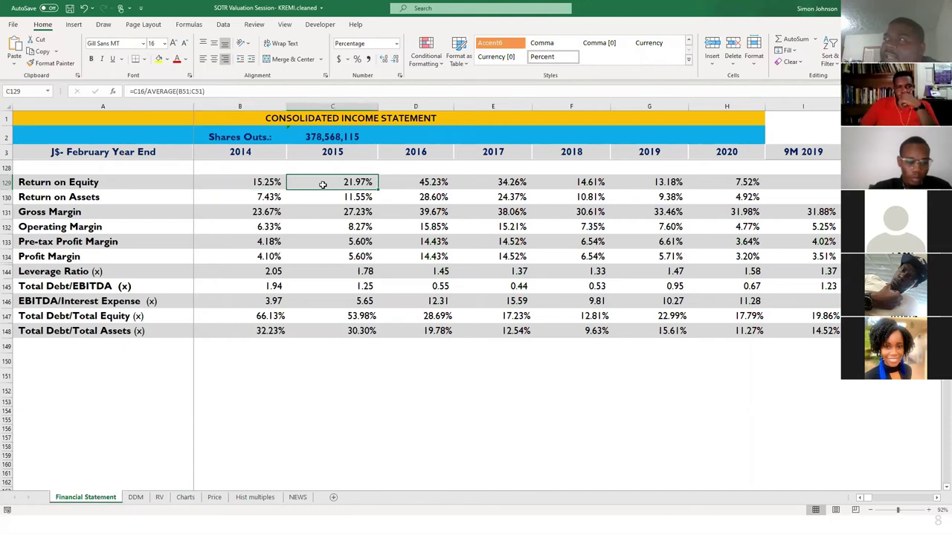
{"action": "left_click", "coordinate": [435, 183]}
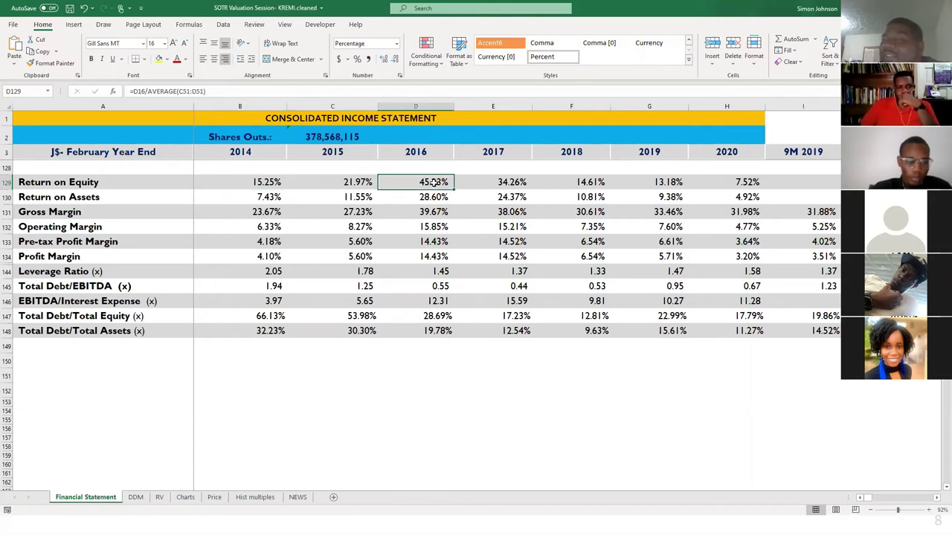
{"action": "left_click", "coordinate": [364, 181]}
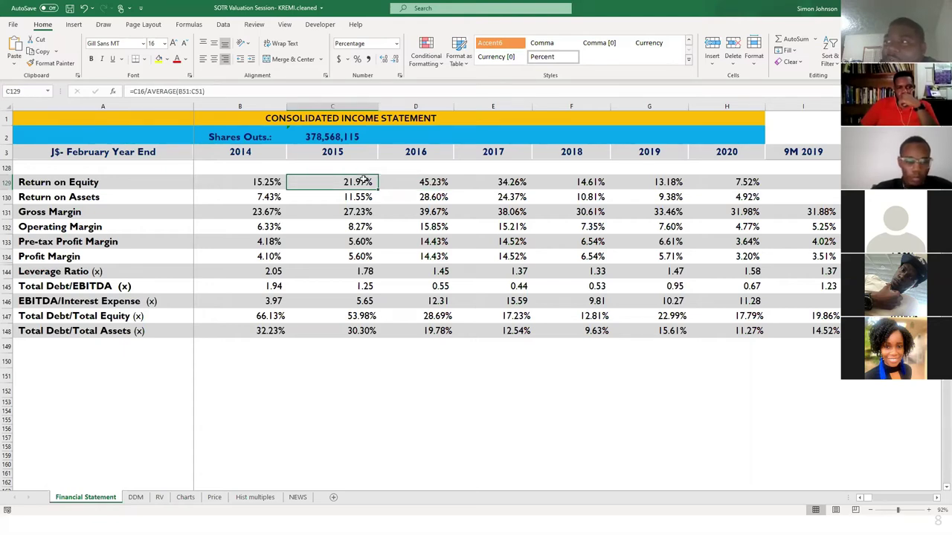
{"action": "left_click_drag", "start_coordinate": [365, 181], "coordinate": [400, 179]}
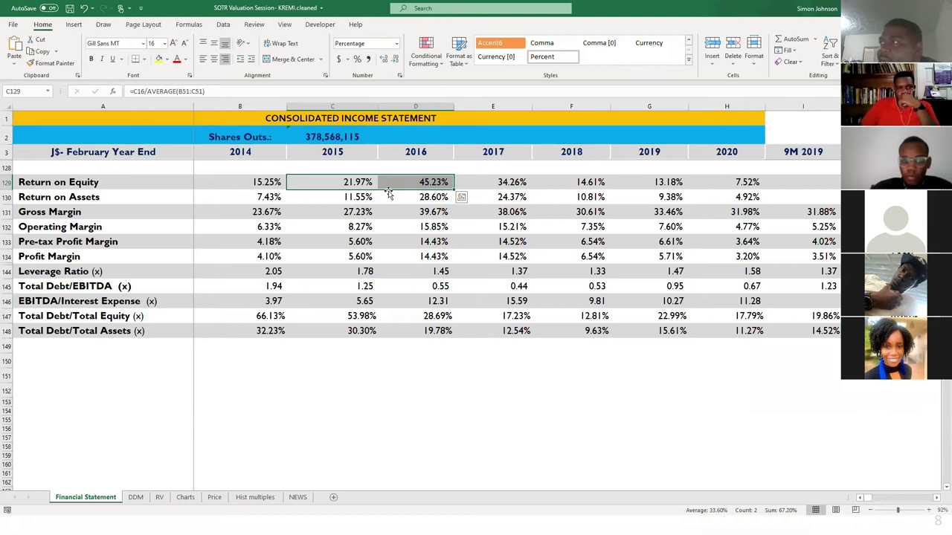
{"action": "left_click", "coordinate": [510, 182]}
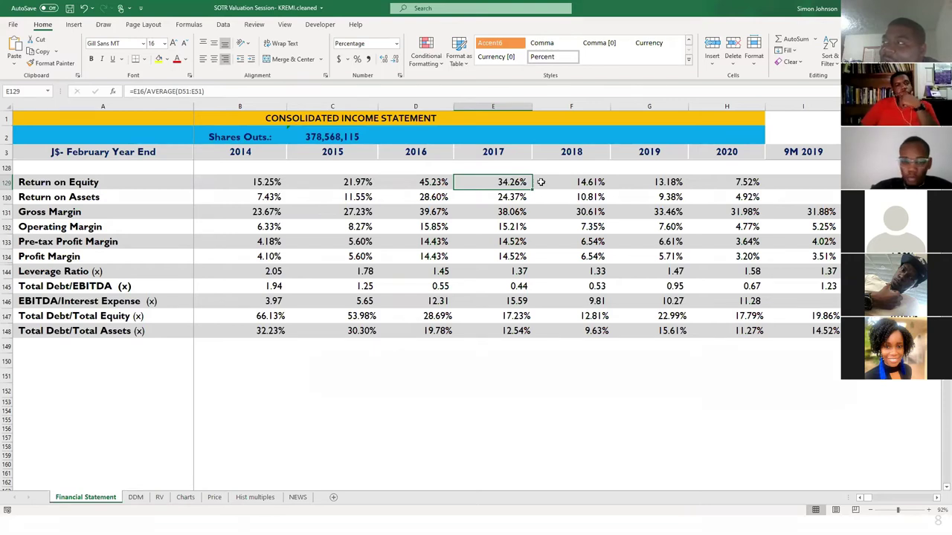
{"action": "left_click", "coordinate": [714, 182]}
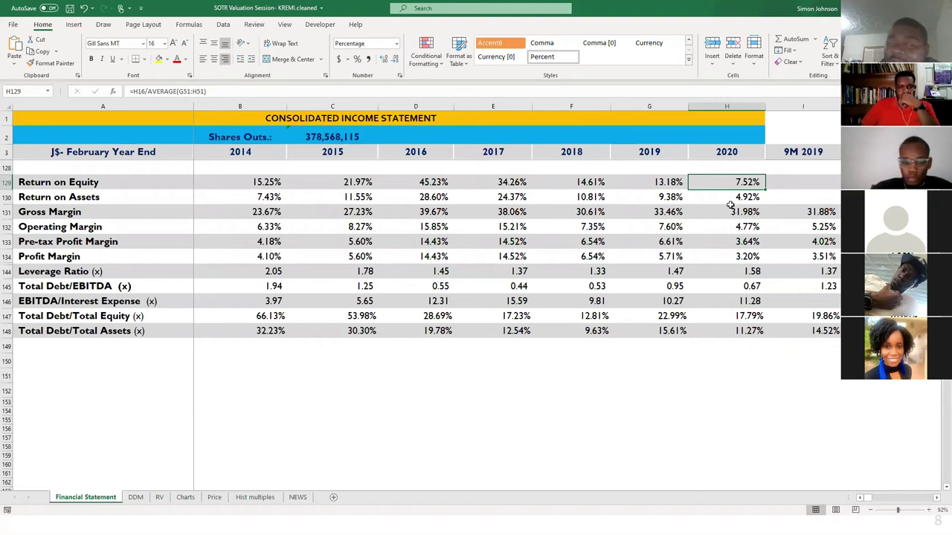
{"action": "left_click", "coordinate": [586, 183]}
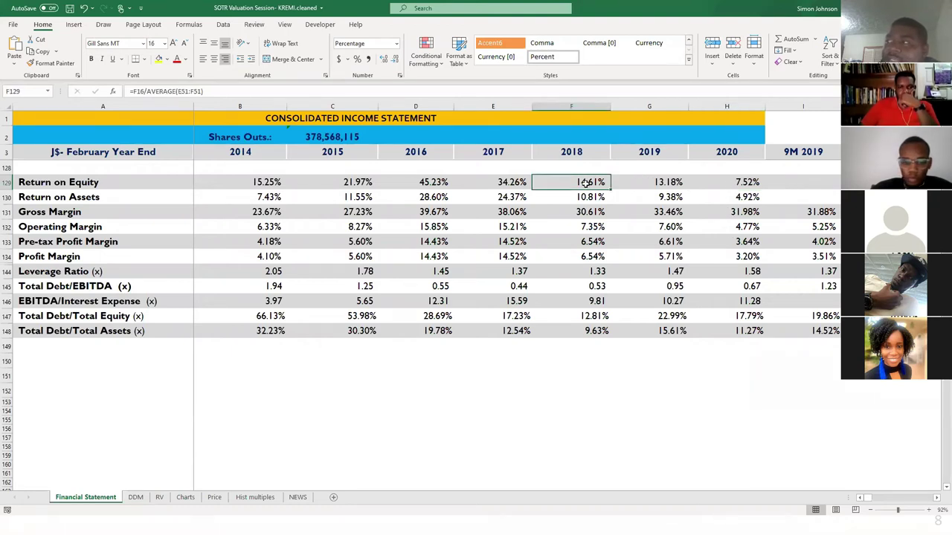
{"action": "left_click", "coordinate": [716, 180]}
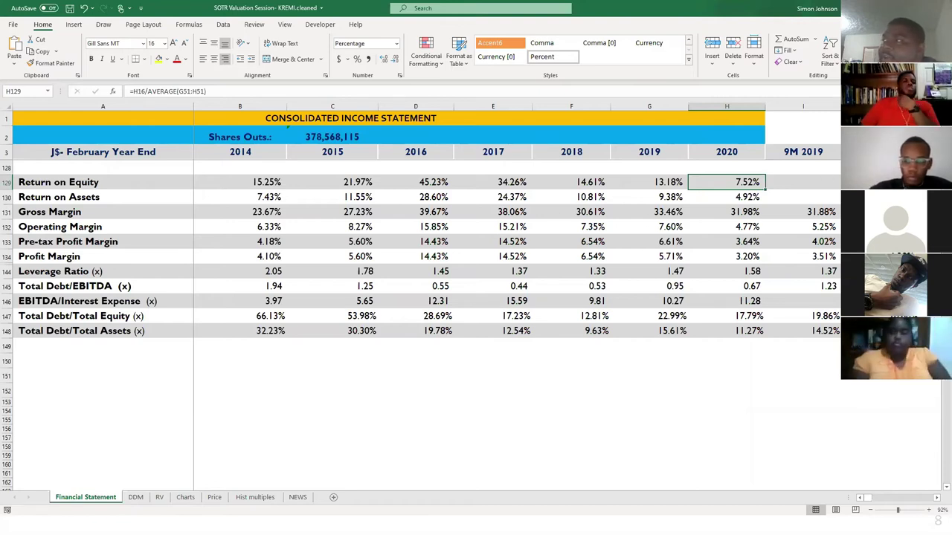
{"action": "left_click", "coordinate": [877, 182]}
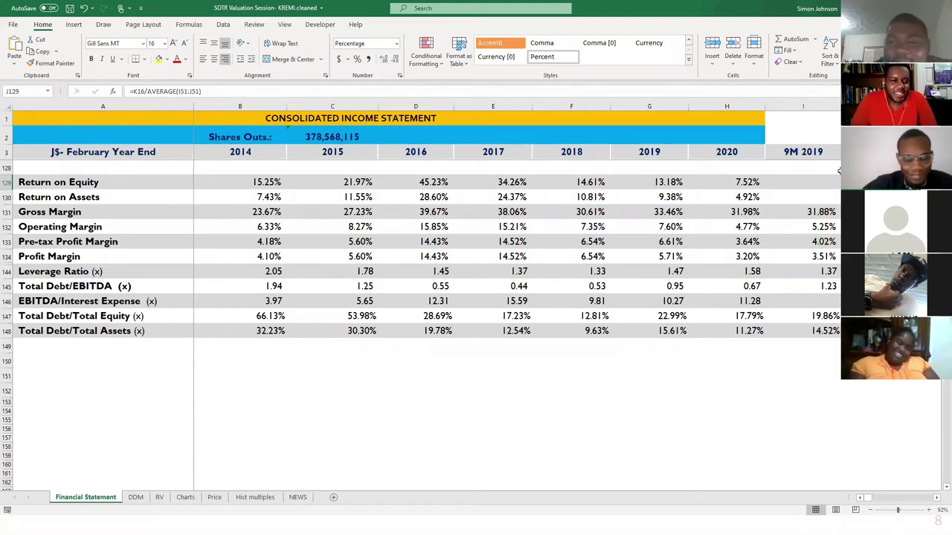
Review the profitability ratios from Return on Equity through Profit Margin, including the Gross Margin values for 2014 to 2018.
{"action": "left_click", "coordinate": [534, 165]}
{"action": "left_click_drag", "start_coordinate": [21, 182], "coordinate": [112, 242]}
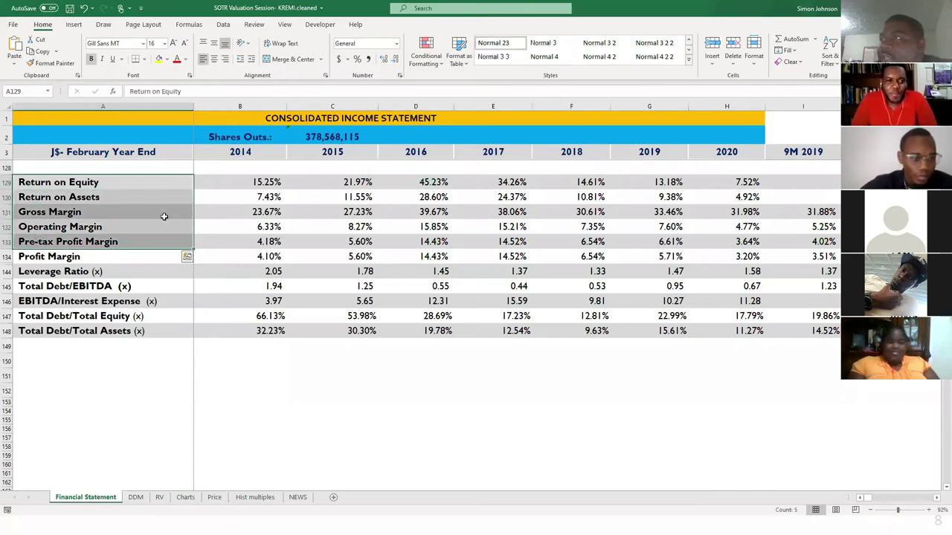
{"action": "left_click", "coordinate": [294, 213]}
{"action": "left_click_drag", "start_coordinate": [262, 211], "coordinate": [579, 214]}
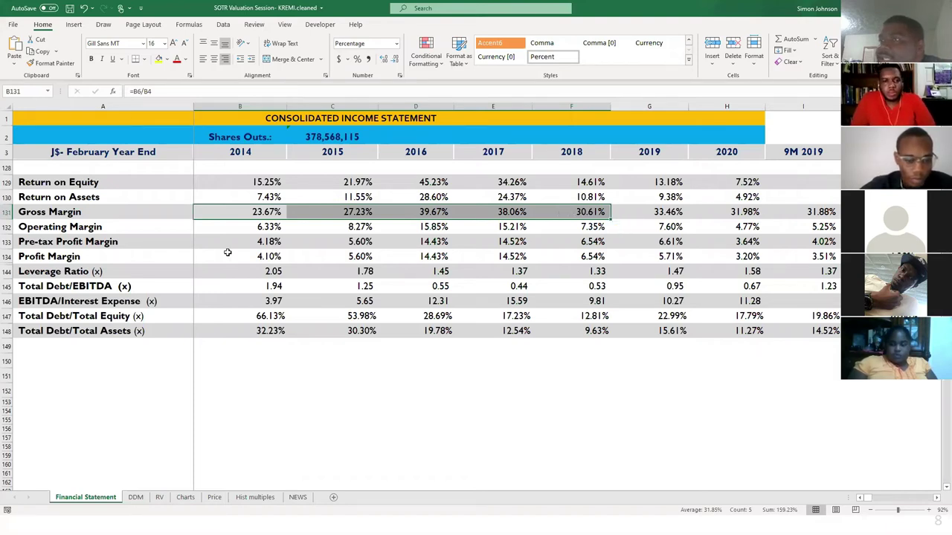
{"action": "left_click", "coordinate": [84, 287]}
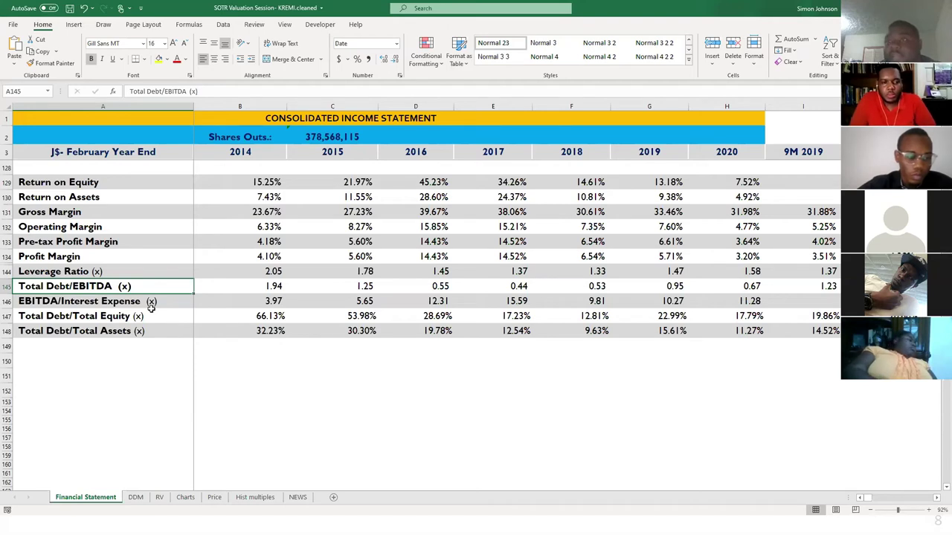
{"action": "left_click_drag", "start_coordinate": [69, 181], "coordinate": [900, 257]}
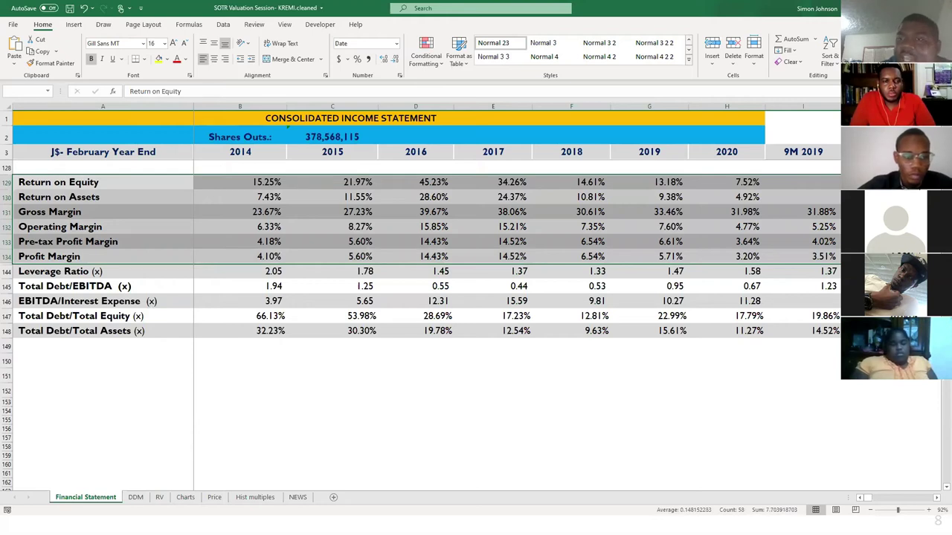
{"action": "left_click_drag", "start_coordinate": [900, 256], "coordinate": [900, 256]}
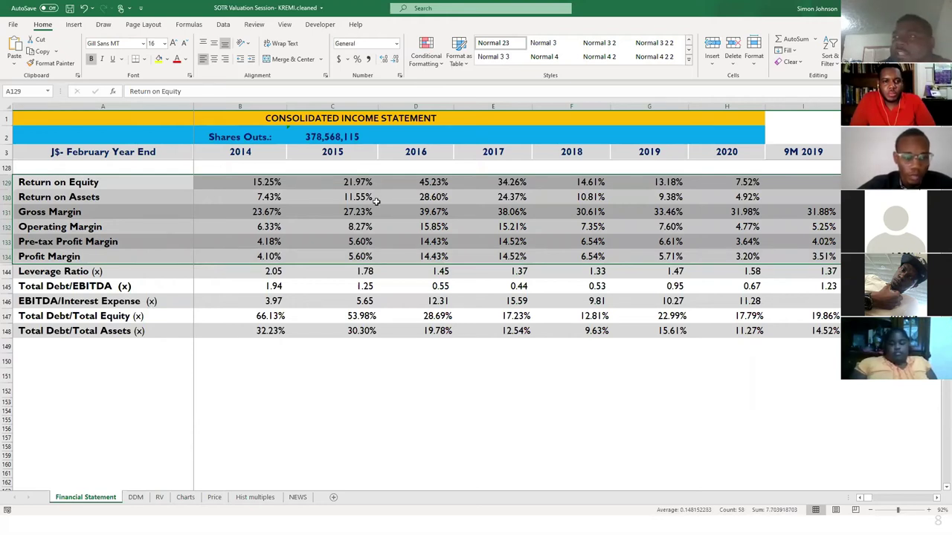
Review the Leverage Ratio and the debt and interest coverage ratios from Total Debt/EBITDA through Total Debt/Total Assets.
{"action": "left_click", "coordinate": [178, 273]}
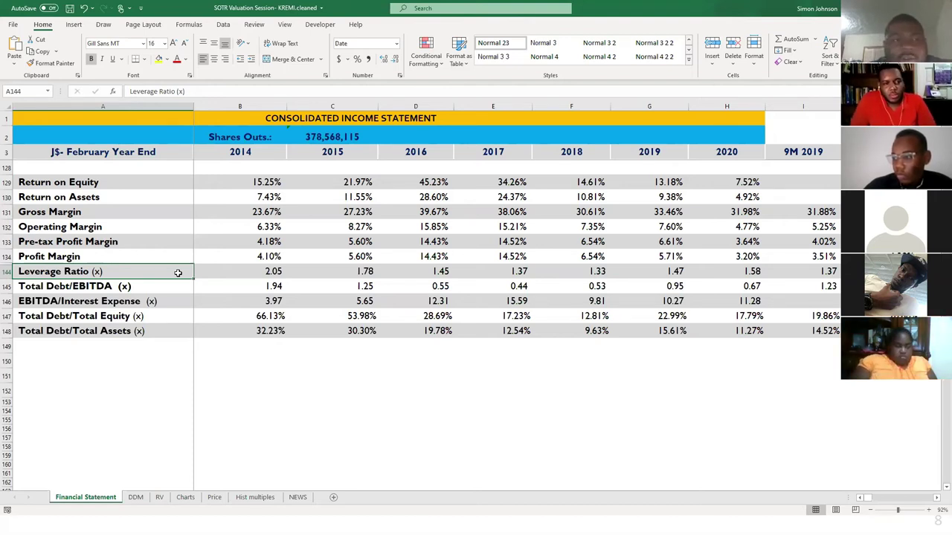
{"action": "left_click", "coordinate": [105, 304]}
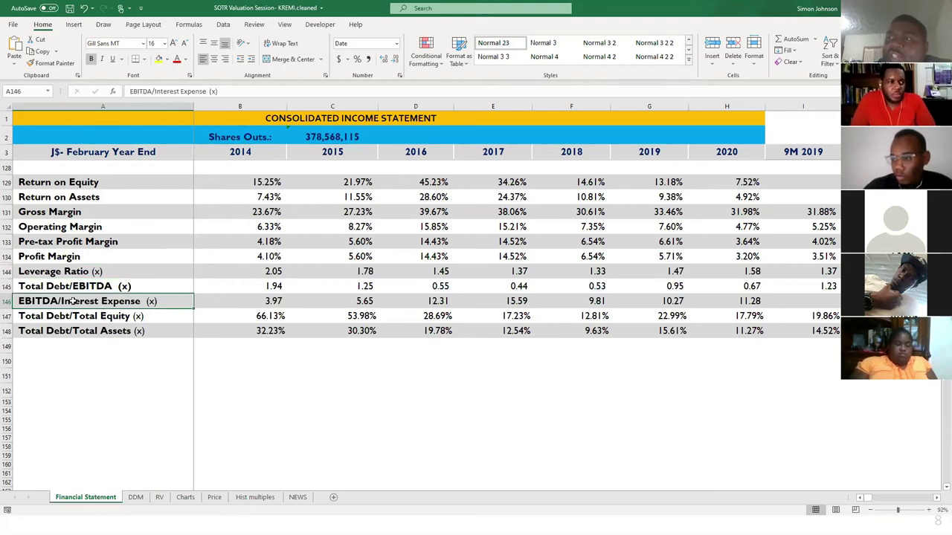
{"action": "left_click_drag", "start_coordinate": [56, 283], "coordinate": [146, 331]}
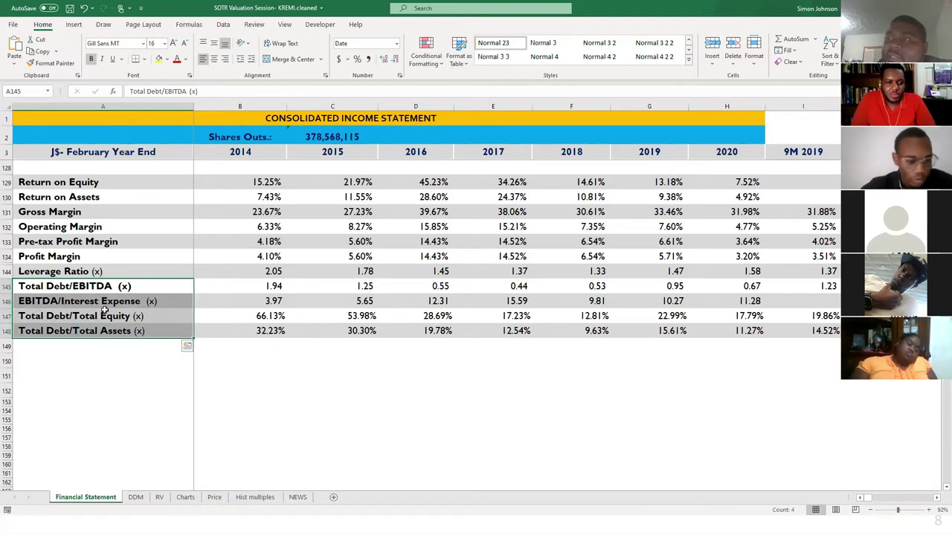
Examine the liquidity ratios across the years, focusing on how the Current Ratio moves in 2015, 2016 and 2020.
{"action": "scroll", "coordinate": [104, 239], "scroll_direction": "up", "scroll_amount": 3}
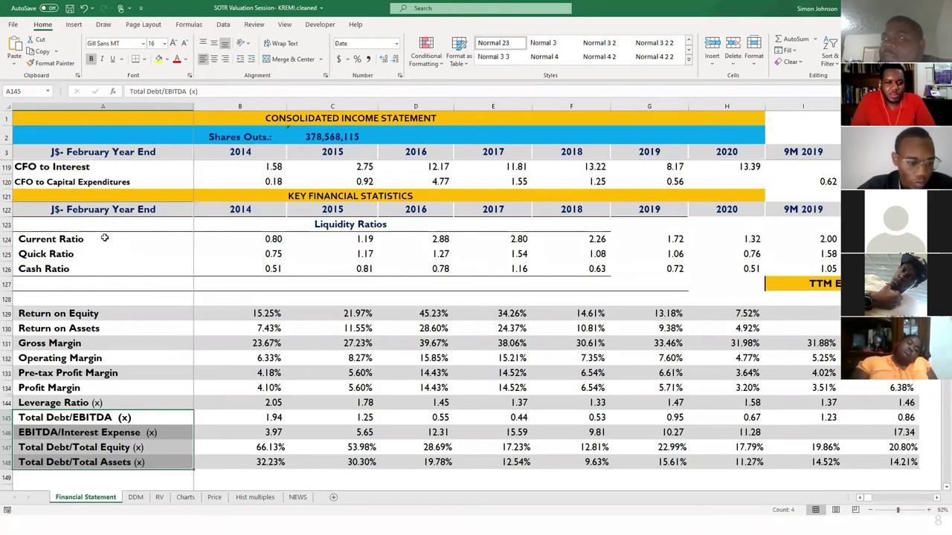
{"action": "left_click_drag", "start_coordinate": [37, 241], "coordinate": [73, 269]}
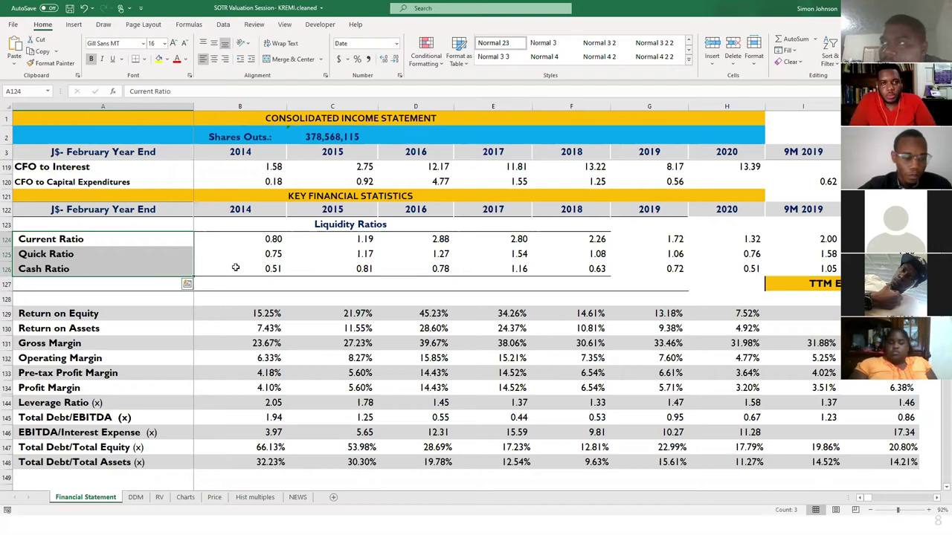
{"action": "left_click_drag", "start_coordinate": [297, 242], "coordinate": [736, 254]}
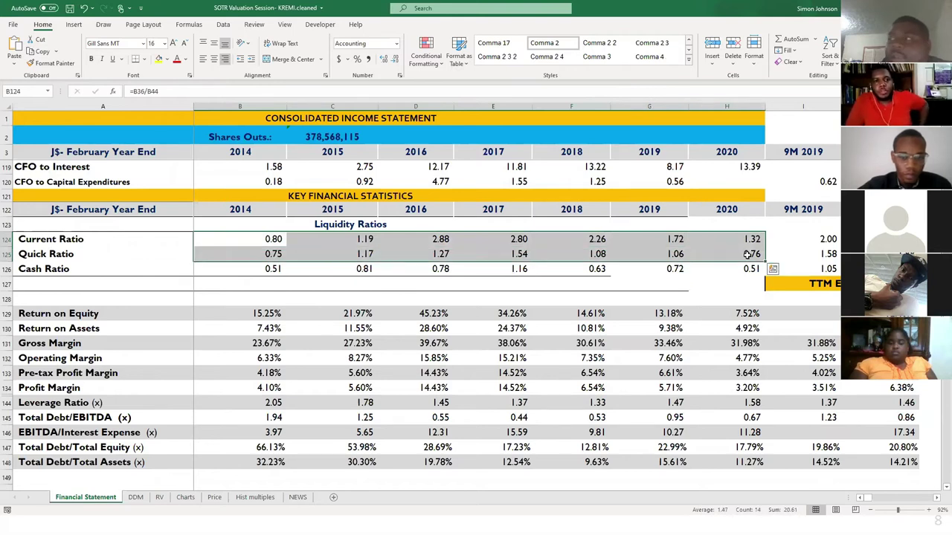
{"action": "left_click_drag", "start_coordinate": [877, 238], "coordinate": [599, 239]}
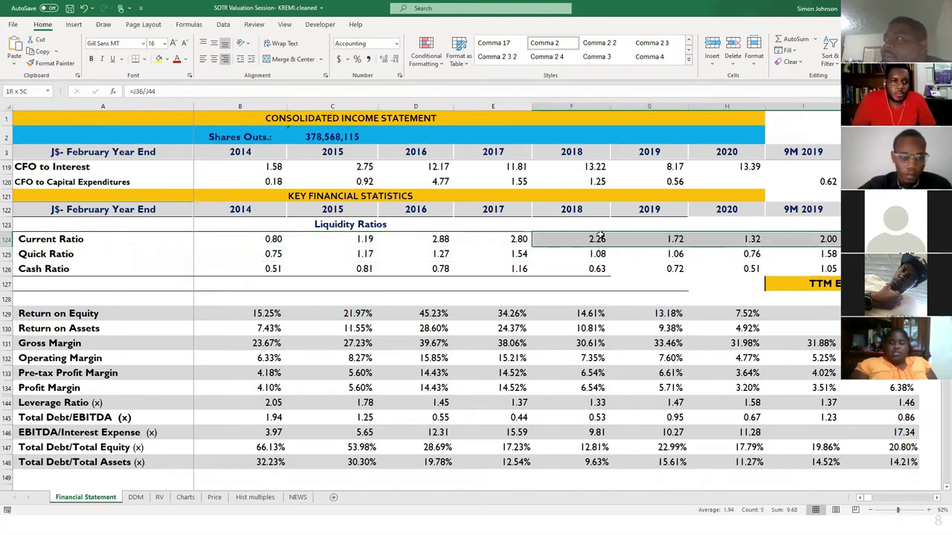
{"action": "left_click", "coordinate": [372, 238]}
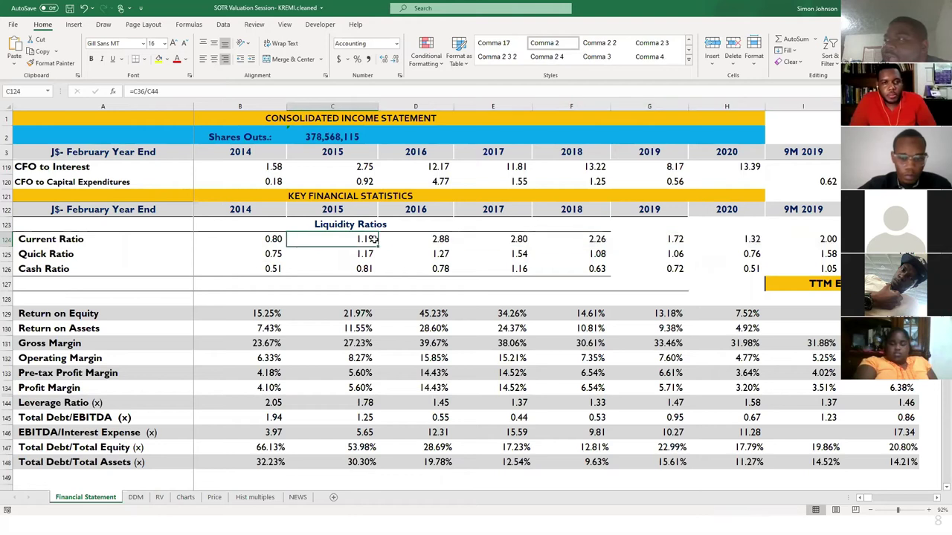
{"action": "left_click", "coordinate": [443, 238]}
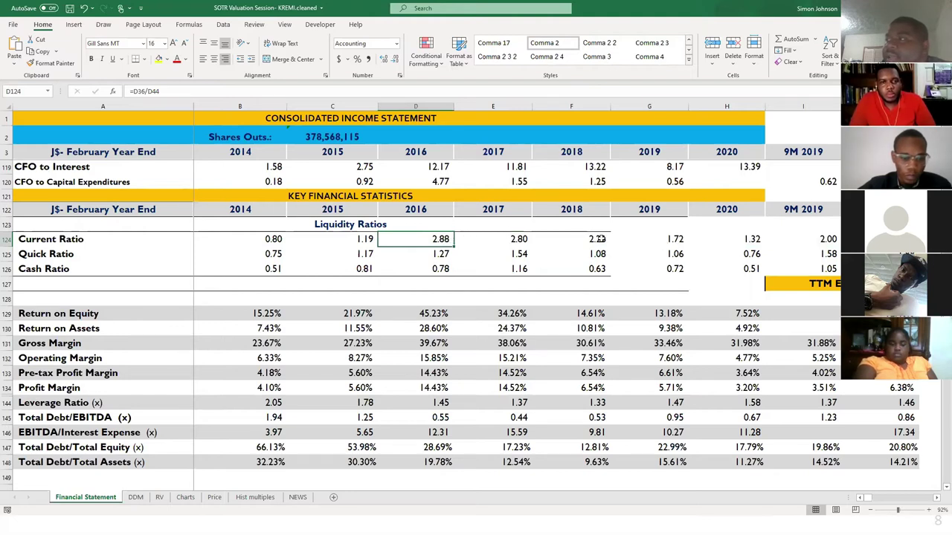
{"action": "left_click", "coordinate": [743, 236]}
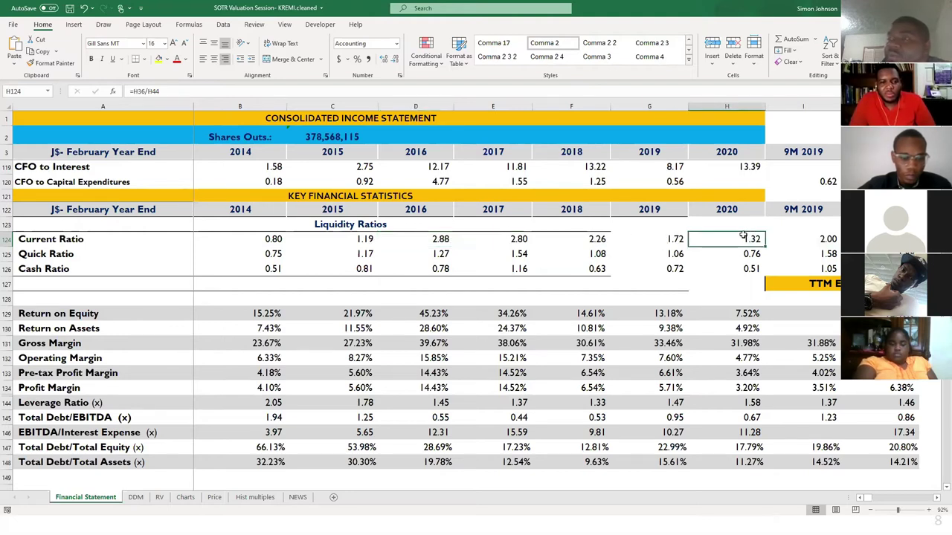
Compare the Current Ratio, Quick Ratio and Cash Ratio entries in the Liquidity Ratios section.
{"action": "left_click", "coordinate": [135, 235]}
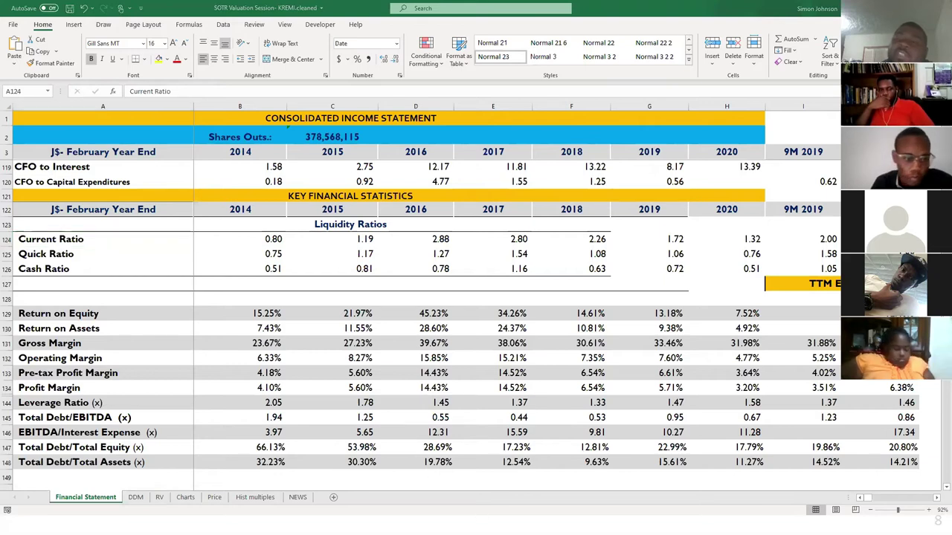
{"action": "left_click", "coordinate": [79, 265]}
{"action": "left_click", "coordinate": [96, 239]}
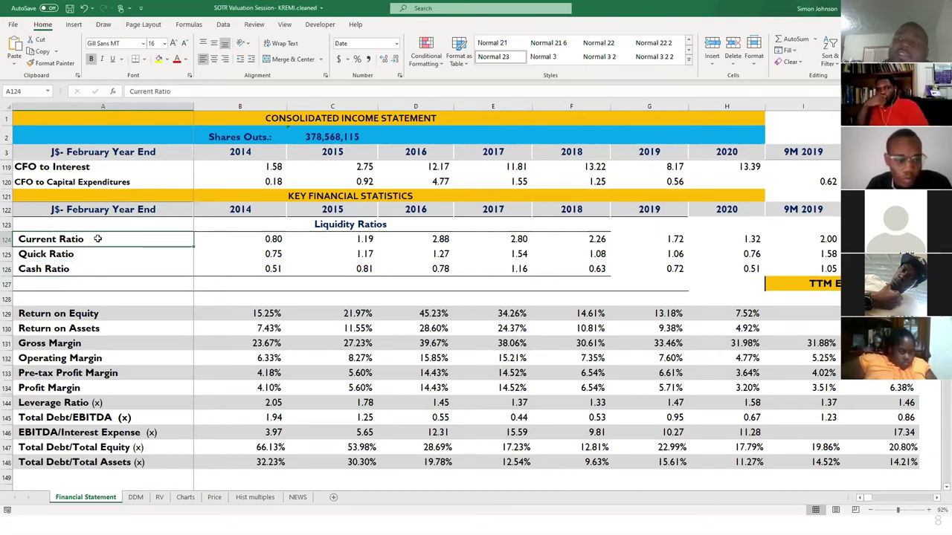
{"action": "left_click", "coordinate": [90, 255]}
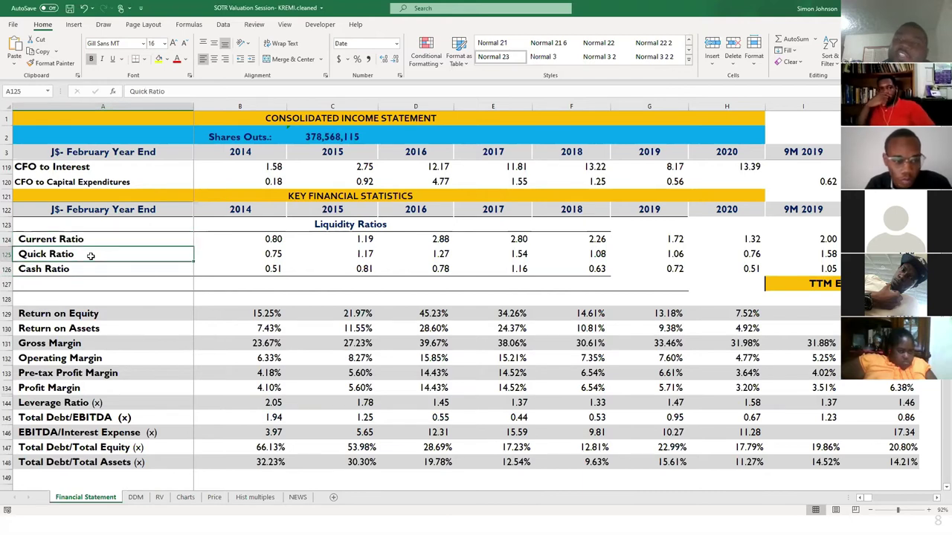
{"action": "left_click", "coordinate": [101, 238]}
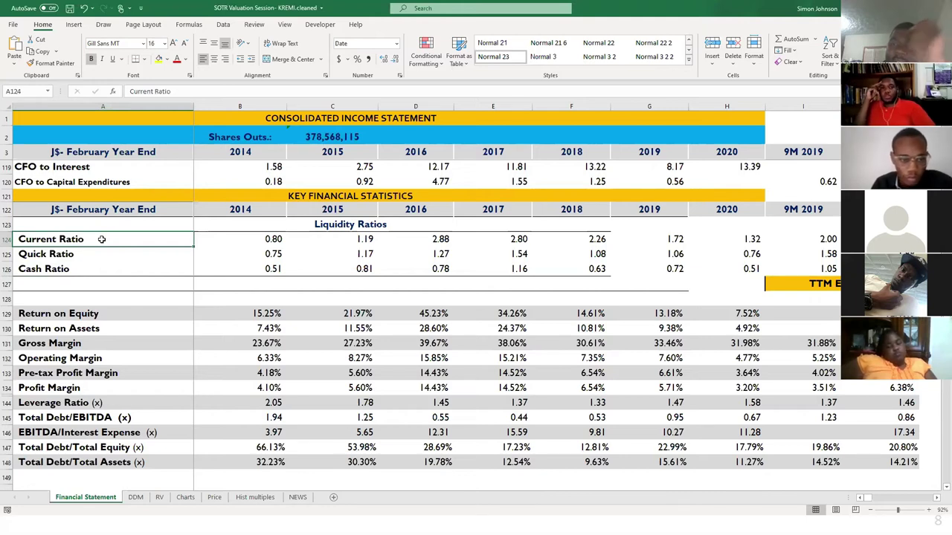
{"action": "left_click", "coordinate": [81, 257]}
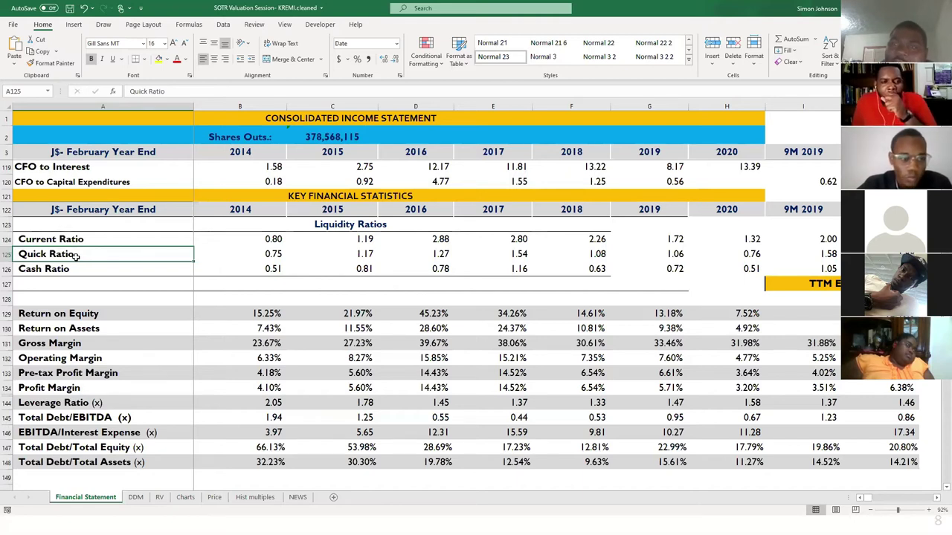
{"action": "left_click", "coordinate": [68, 269]}
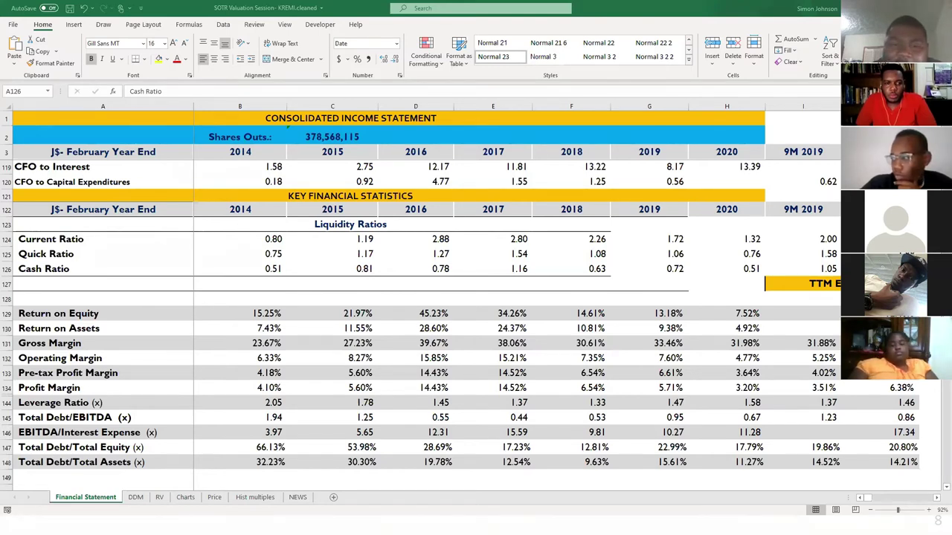
Switch to the presentation slideshow and advance to the Income Statement Ratios slide.
{"action": "left_click", "coordinate": [103, 268]}
{"action": "key", "text": "alt+Tab"}
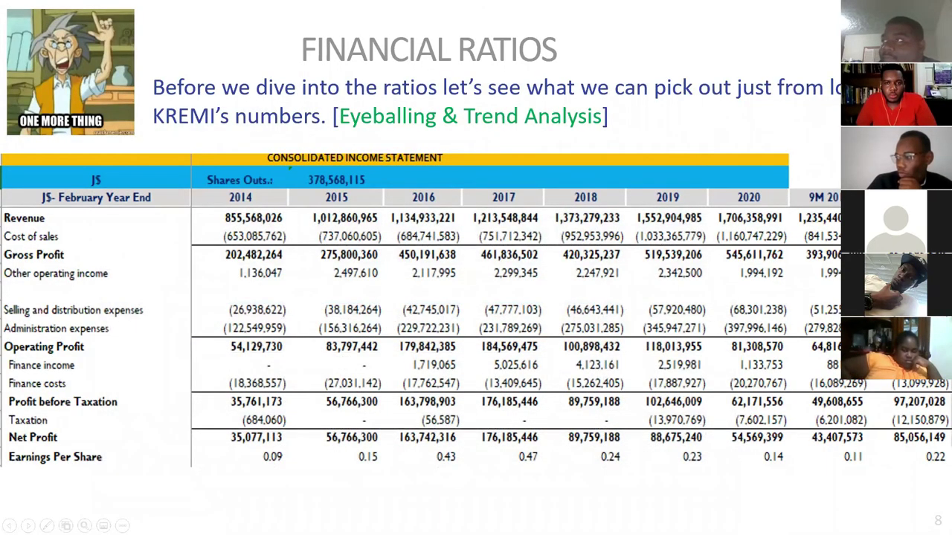
{"action": "key", "text": "Right"}
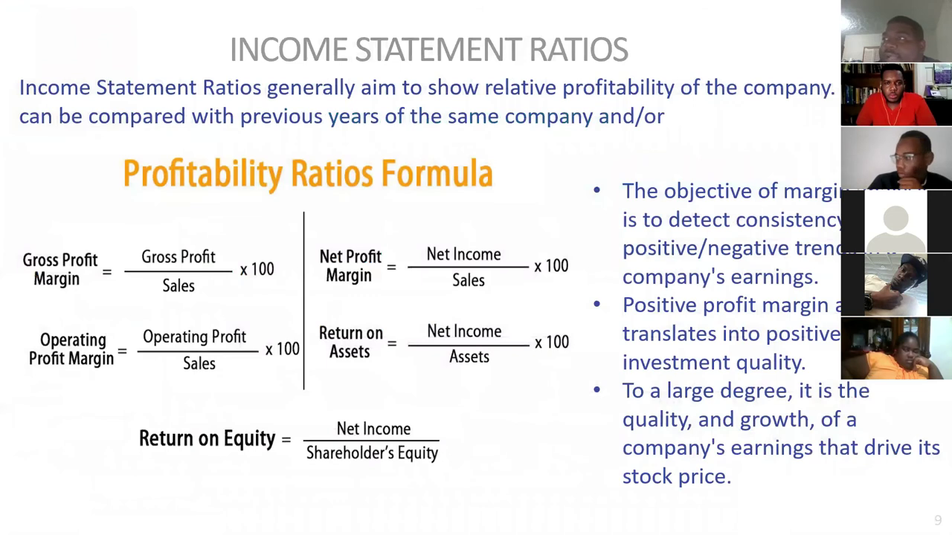
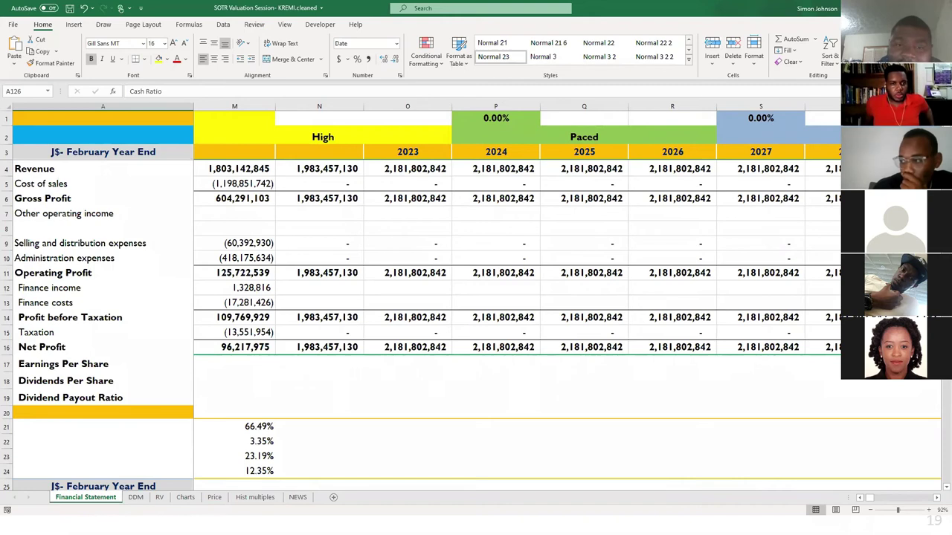
Set the font colour of the 2021 and 2022 year headings above the High growth forecast to Automatic.
{"action": "left_click", "coordinate": [386, 254]}
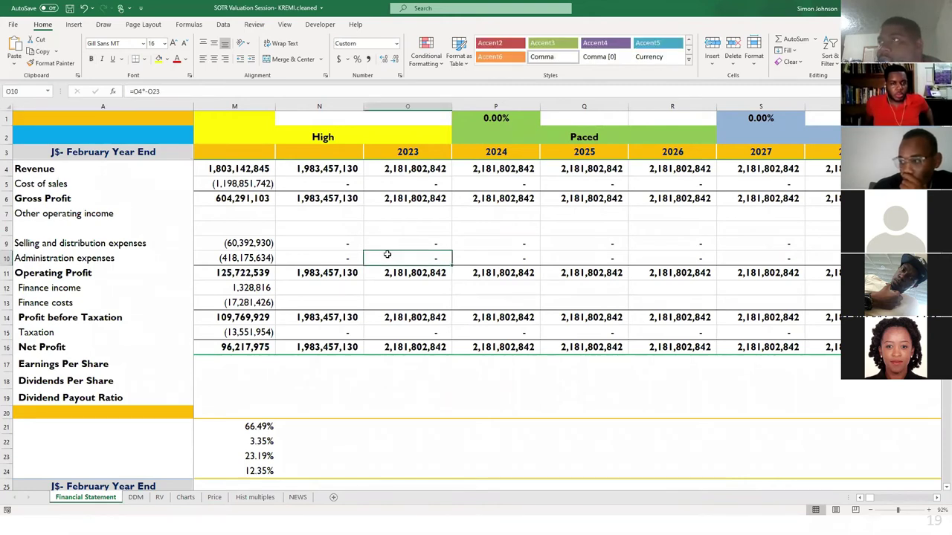
{"action": "scroll", "coordinate": [301, 242], "scroll_direction": "left", "scroll_amount": 2}
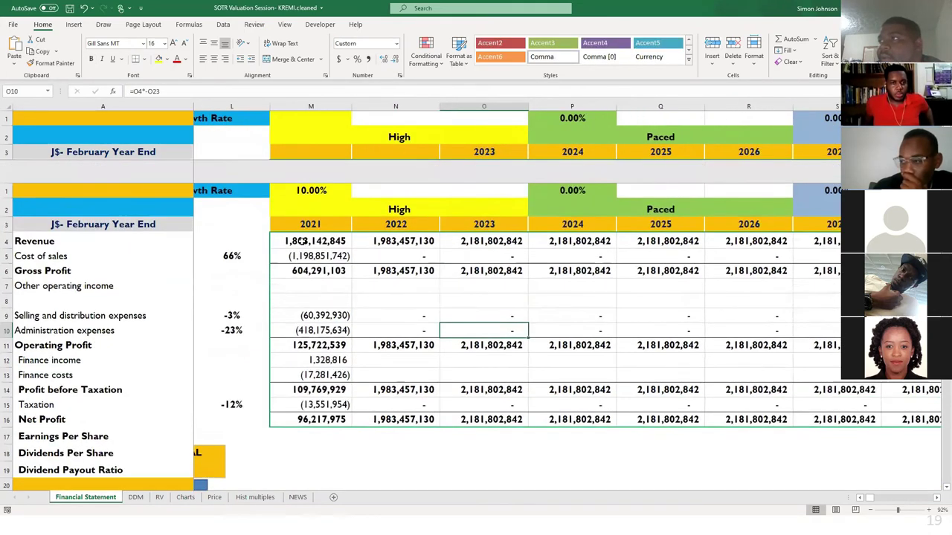
{"action": "left_click", "coordinate": [323, 148]}
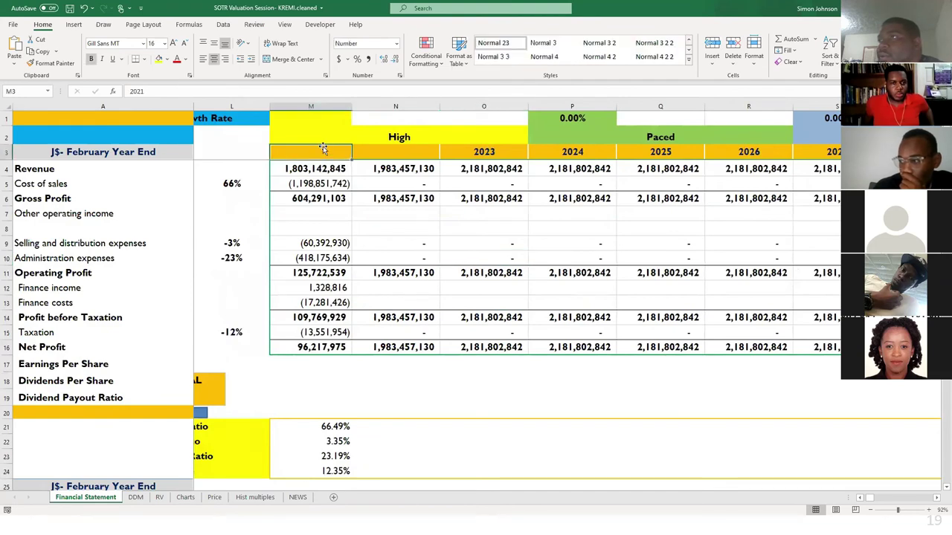
{"action": "left_click", "coordinate": [374, 147]}
{"action": "left_click_drag", "start_coordinate": [374, 147], "coordinate": [314, 151]}
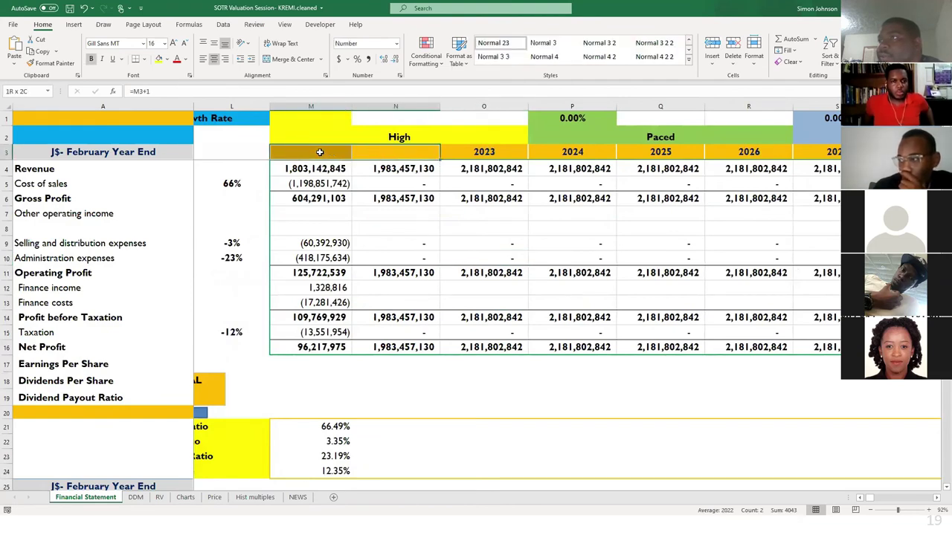
{"action": "left_click", "coordinate": [186, 60]}
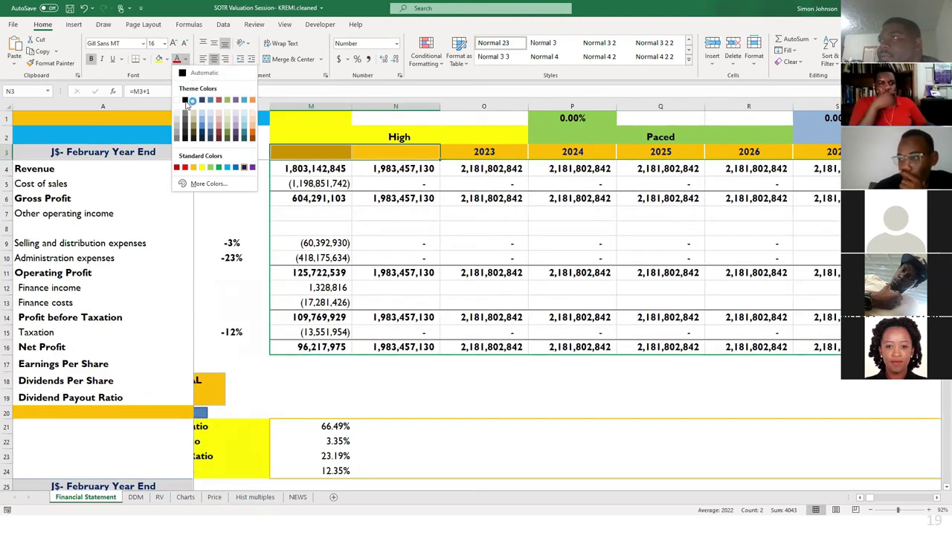
{"action": "left_click", "coordinate": [185, 74]}
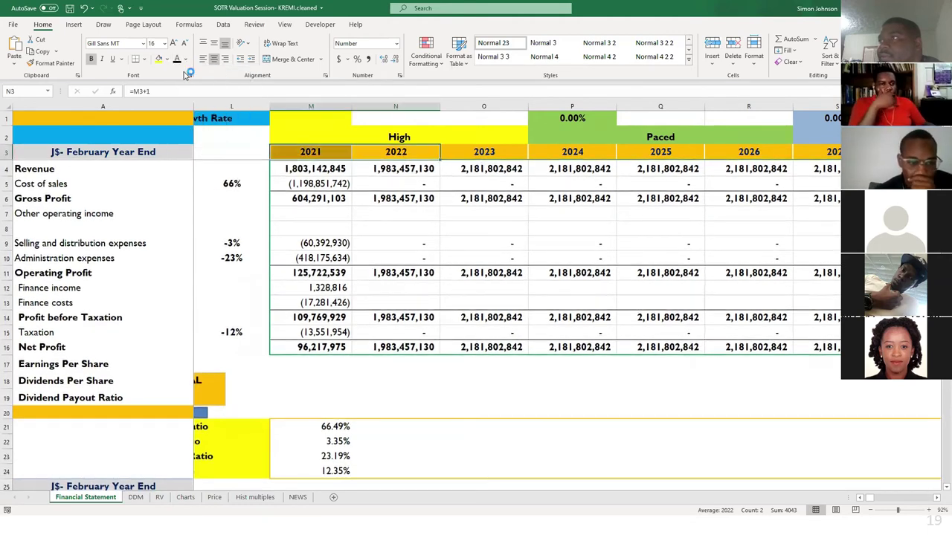
{"action": "left_click", "coordinate": [353, 225]}
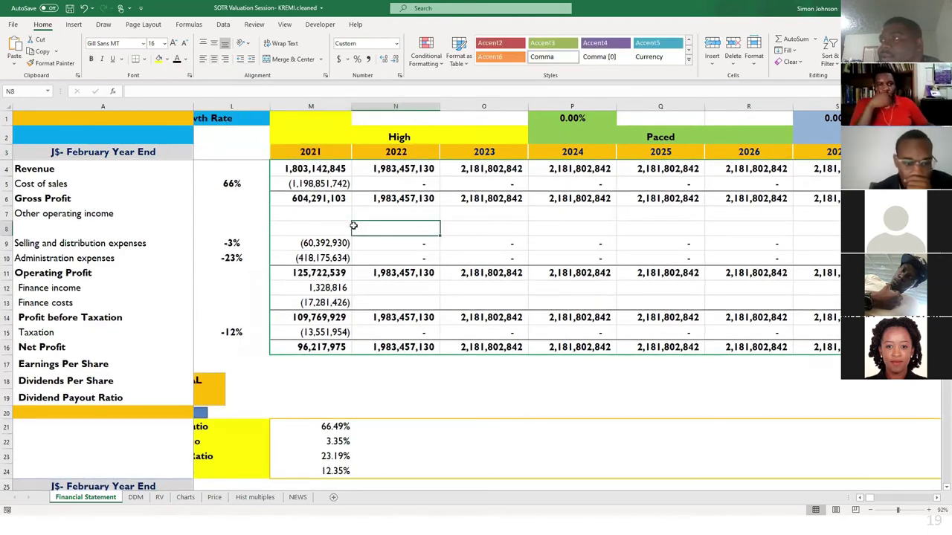
Compare the 2021 forecast revenue with the TTM revenue and check the formulas behind both figures.
{"action": "left_click", "coordinate": [311, 154]}
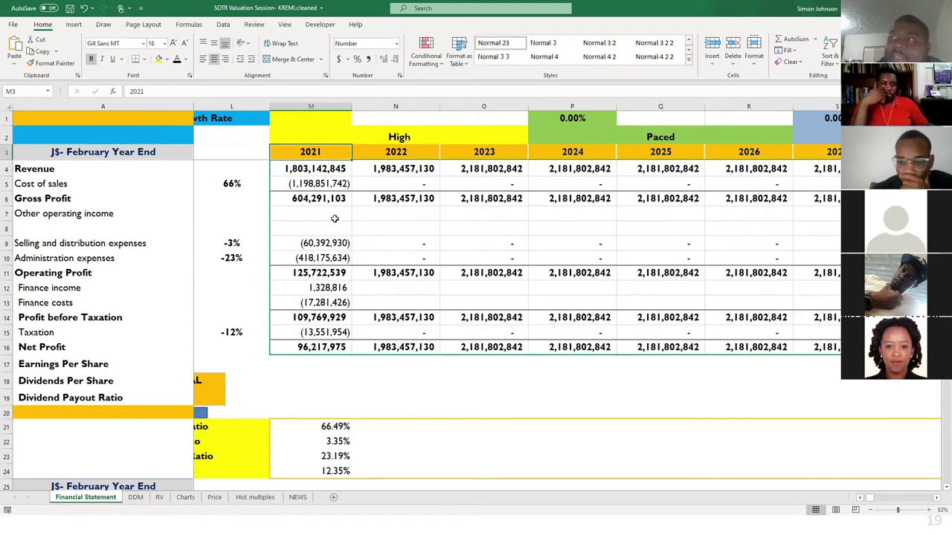
{"action": "scroll", "coordinate": [335, 217], "scroll_direction": "left", "scroll_amount": 3}
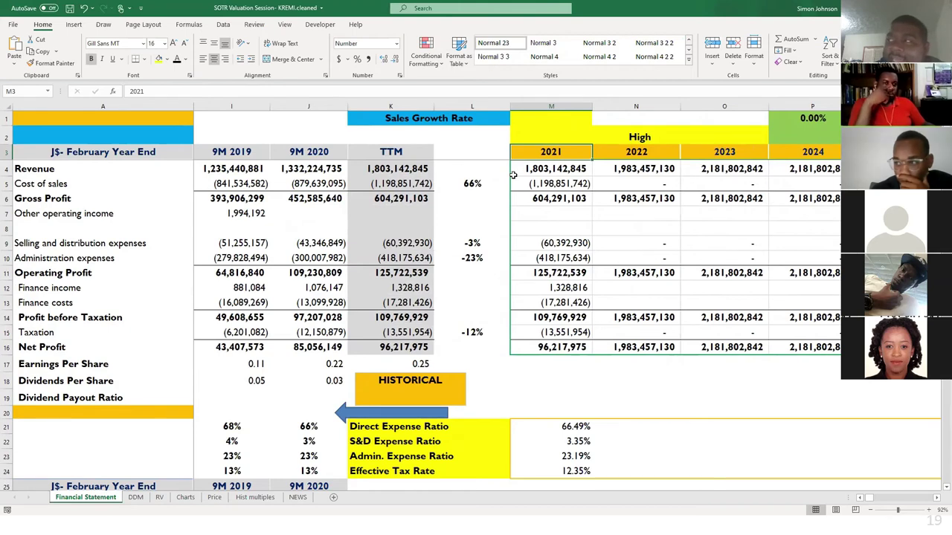
{"action": "left_click", "coordinate": [546, 165]}
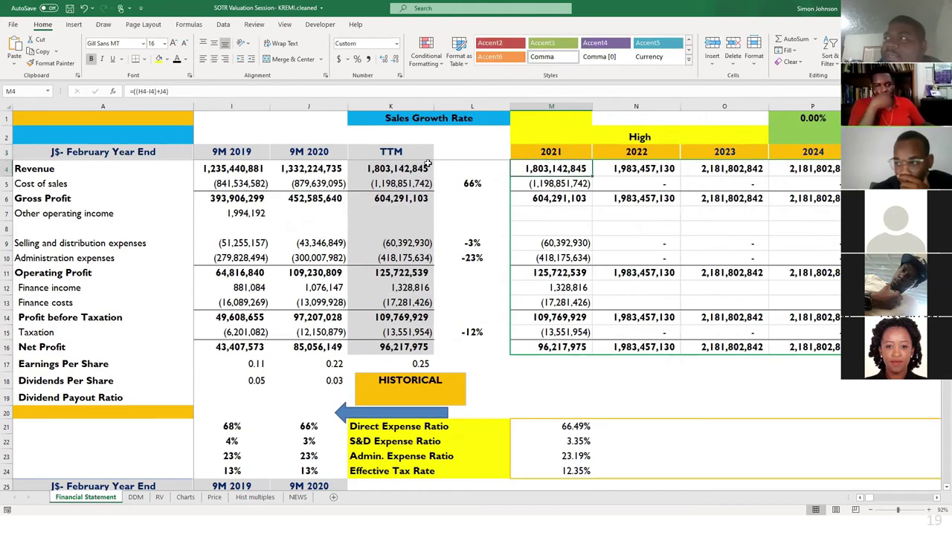
{"action": "left_click", "coordinate": [379, 171]}
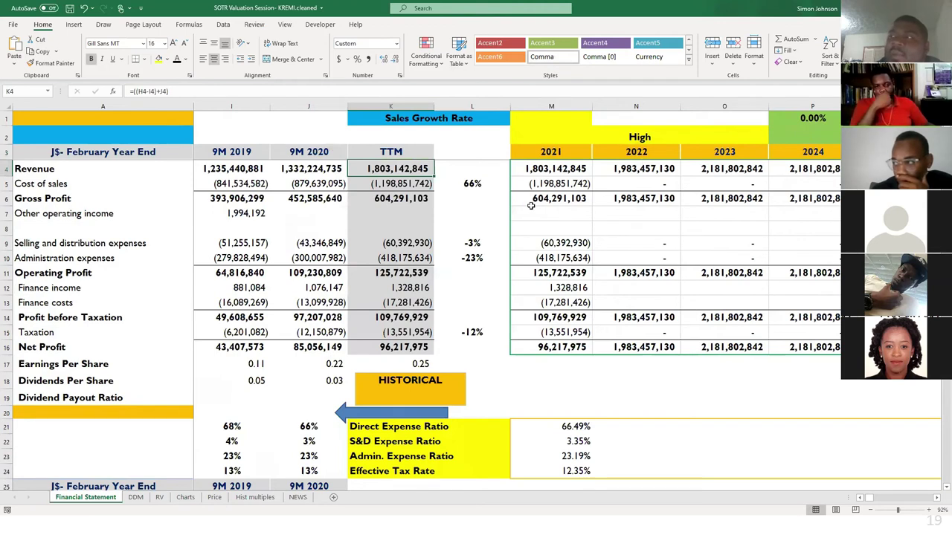
{"action": "scroll", "coordinate": [435, 207], "scroll_direction": "right", "scroll_amount": 4}
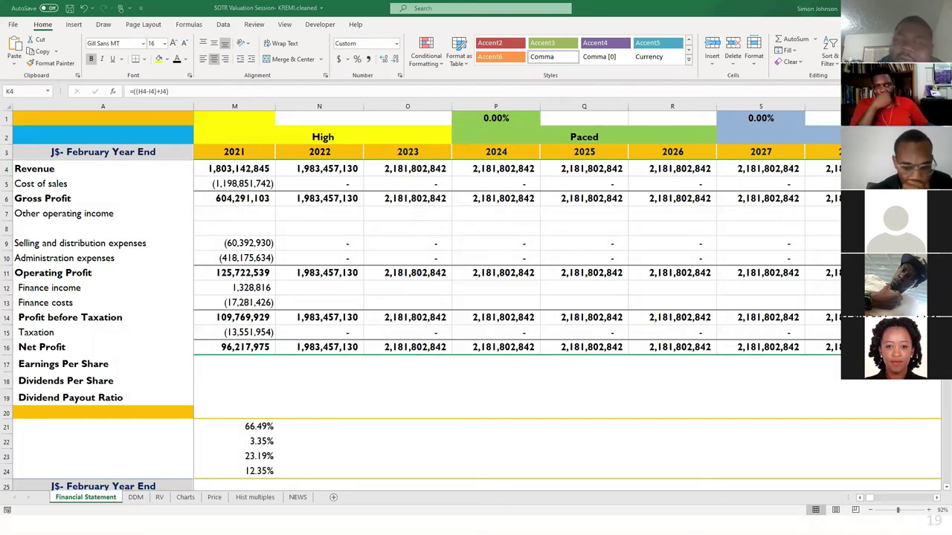
{"action": "left_click", "coordinate": [280, 192]}
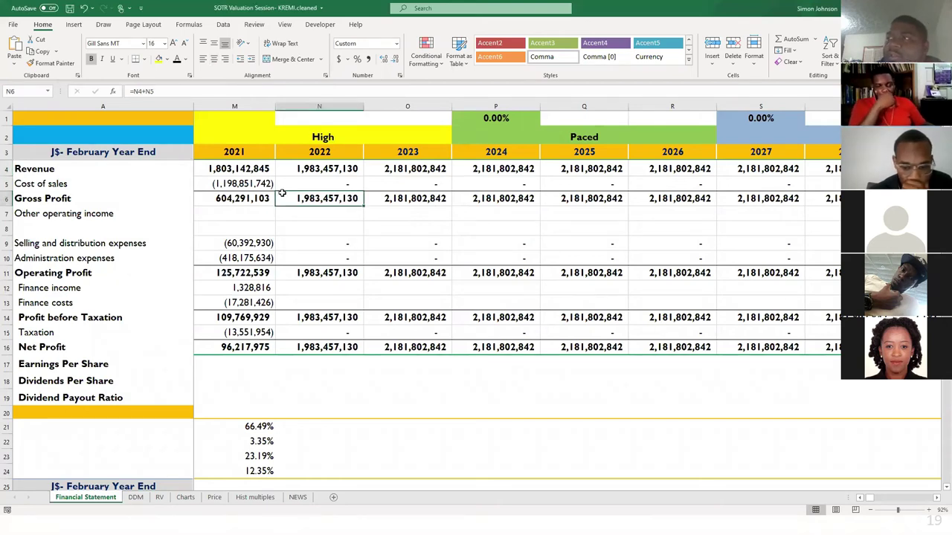
Review the quarterly results from FY 2017 to FY 2020 and examine the FY 2020 Q4 - Jan column from Revenue to Net Profit.
{"action": "scroll", "coordinate": [283, 193], "scroll_direction": "right", "scroll_amount": 6}
{"action": "scroll", "coordinate": [282, 192], "scroll_direction": "right", "scroll_amount": 7}
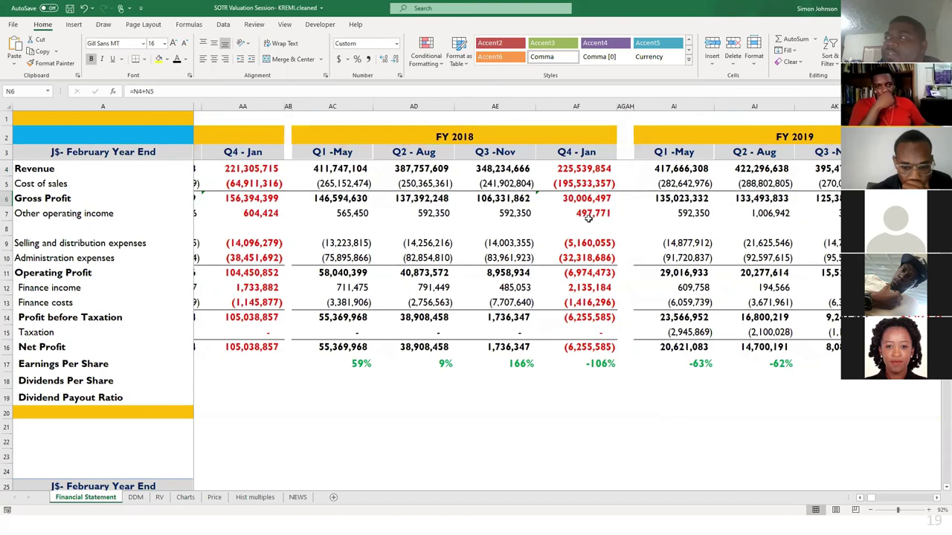
{"action": "scroll", "coordinate": [588, 218], "scroll_direction": "left", "scroll_amount": 3}
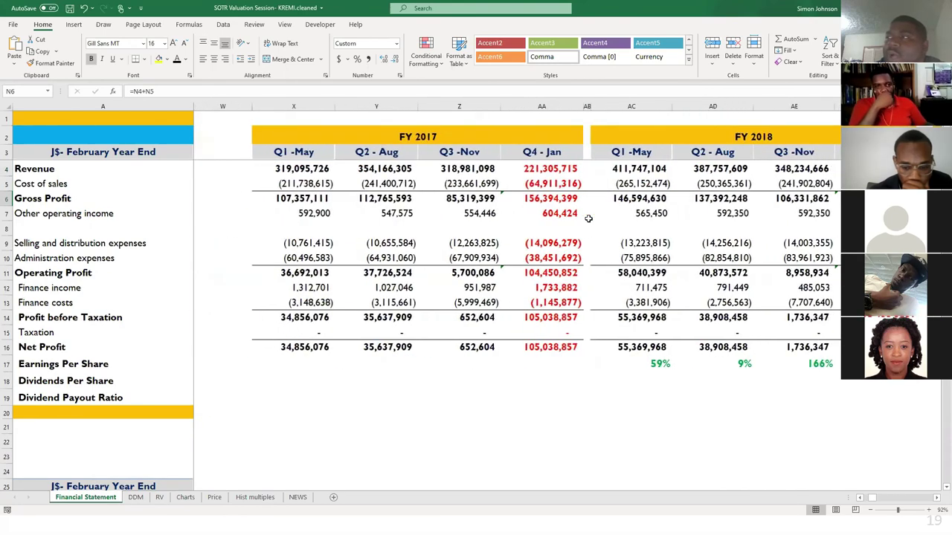
{"action": "scroll", "coordinate": [588, 218], "scroll_direction": "right", "scroll_amount": 2}
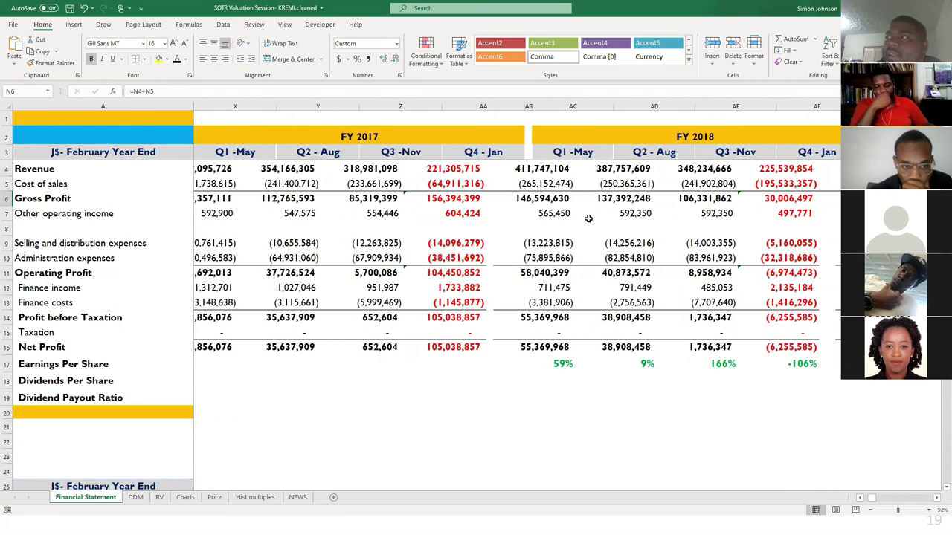
{"action": "scroll", "coordinate": [588, 217], "scroll_direction": "right", "scroll_amount": 8}
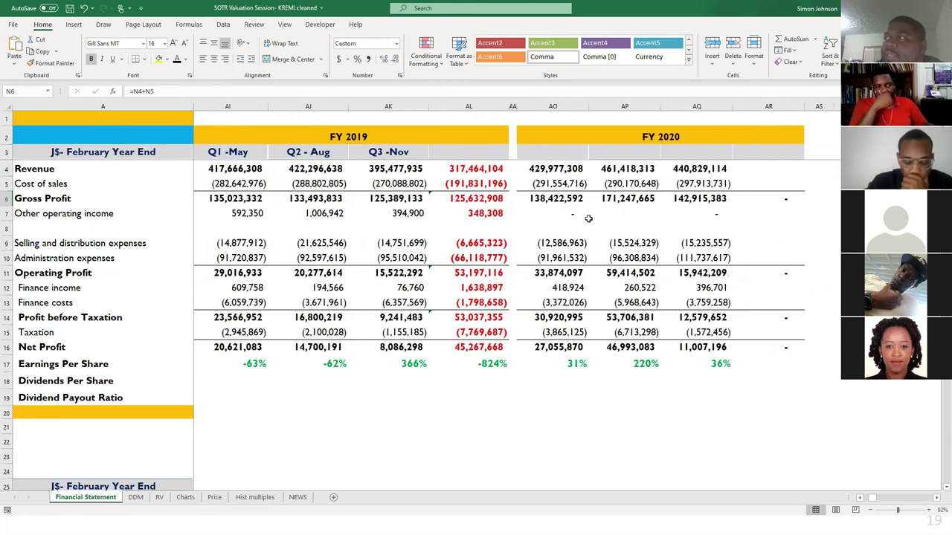
{"action": "scroll", "coordinate": [588, 217], "scroll_direction": "right", "scroll_amount": 1}
{"action": "left_click_drag", "start_coordinate": [801, 166], "coordinate": [795, 343]}
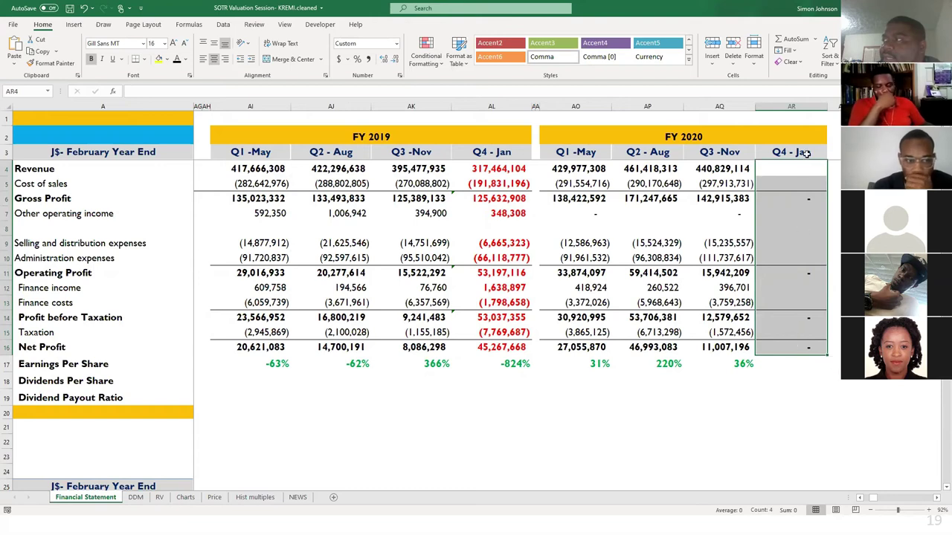
{"action": "left_click", "coordinate": [804, 151]}
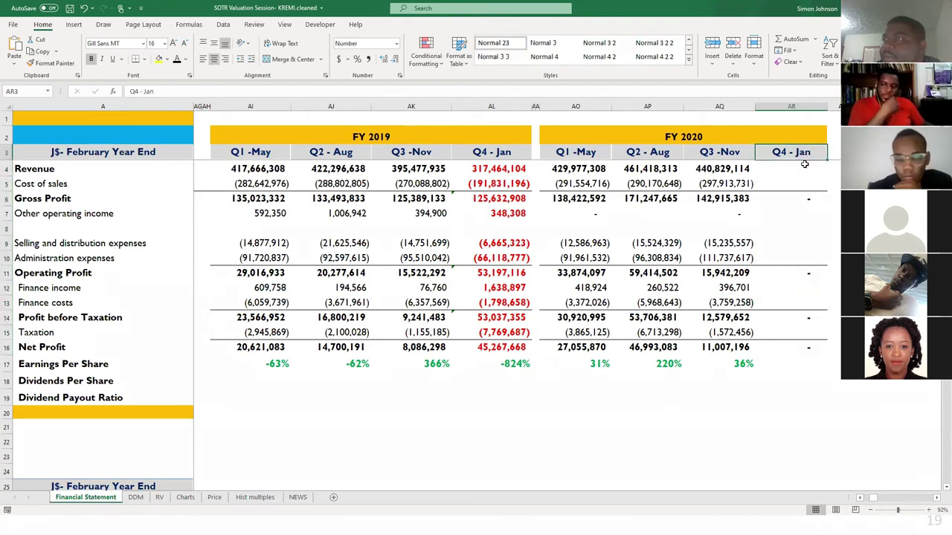
{"action": "left_click", "coordinate": [804, 165]}
{"action": "left_click", "coordinate": [804, 152]}
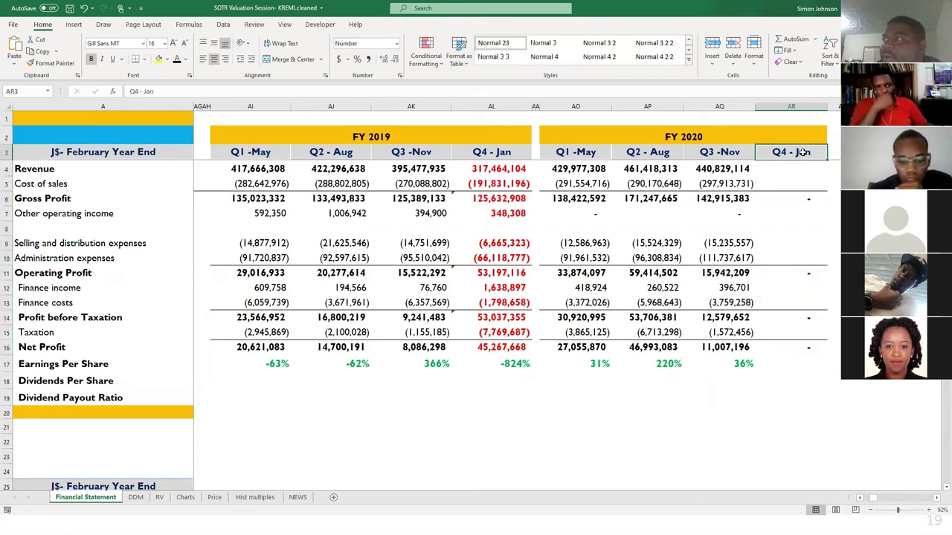
{"action": "left_click_drag", "start_coordinate": [798, 169], "coordinate": [795, 347]}
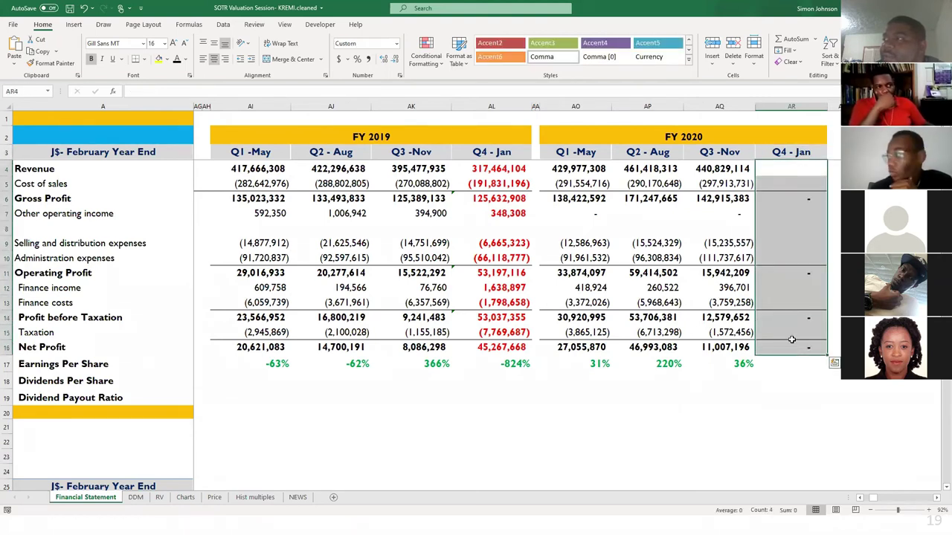
Examine the FY 2019 Q4 - Jan figures, the four FY 2019 quarter headings and the Net Profit across those quarters.
{"action": "left_click_drag", "start_coordinate": [489, 170], "coordinate": [497, 349]}
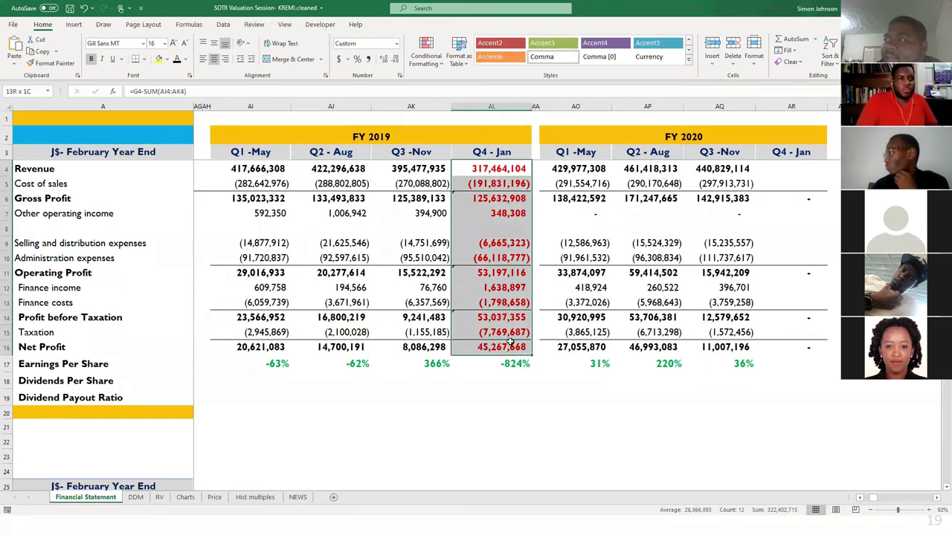
{"action": "left_click", "coordinate": [339, 139]}
{"action": "left_click_drag", "start_coordinate": [265, 155], "coordinate": [390, 153]}
{"action": "left_click_drag", "start_coordinate": [460, 154], "coordinate": [487, 154]}
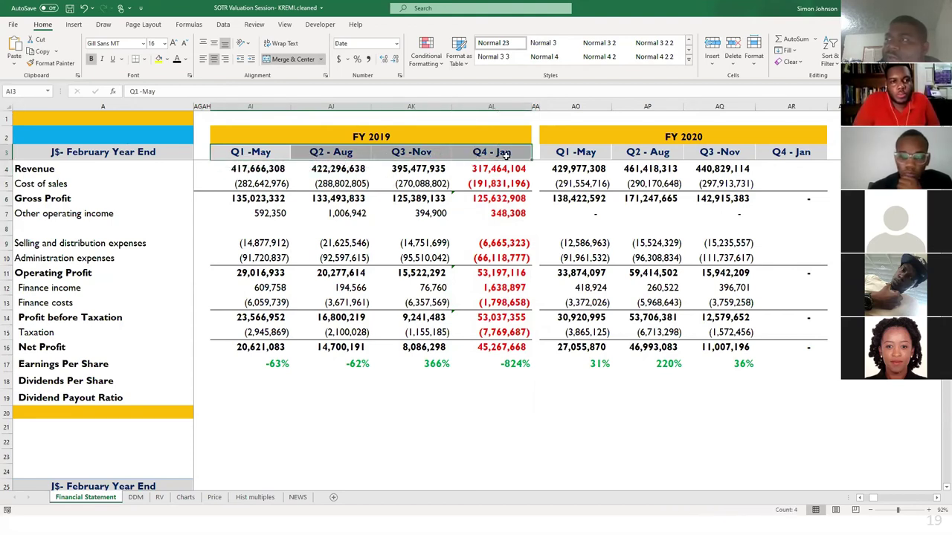
{"action": "scroll", "coordinate": [406, 227], "scroll_direction": "right", "scroll_amount": 1}
{"action": "scroll", "coordinate": [406, 227], "scroll_direction": "left", "scroll_amount": 1}
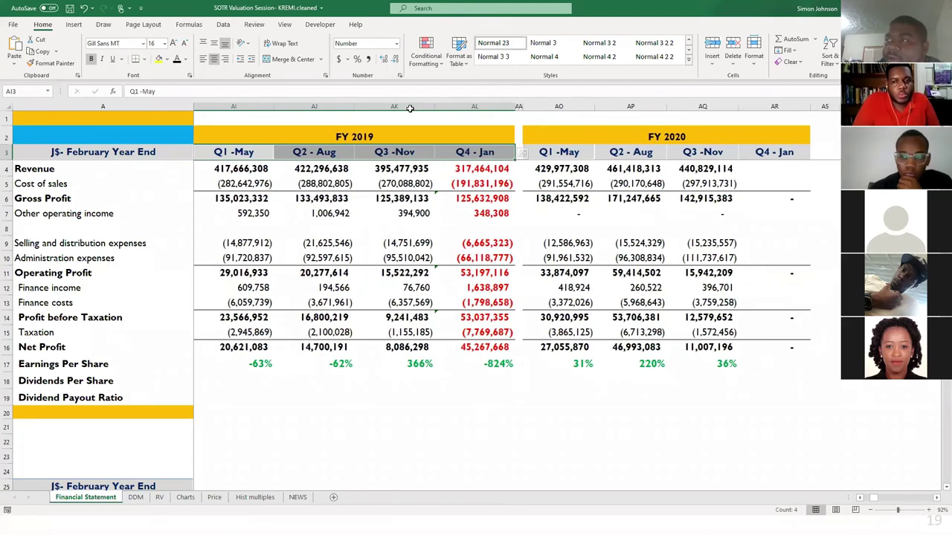
{"action": "left_click_drag", "start_coordinate": [467, 344], "coordinate": [232, 350]}
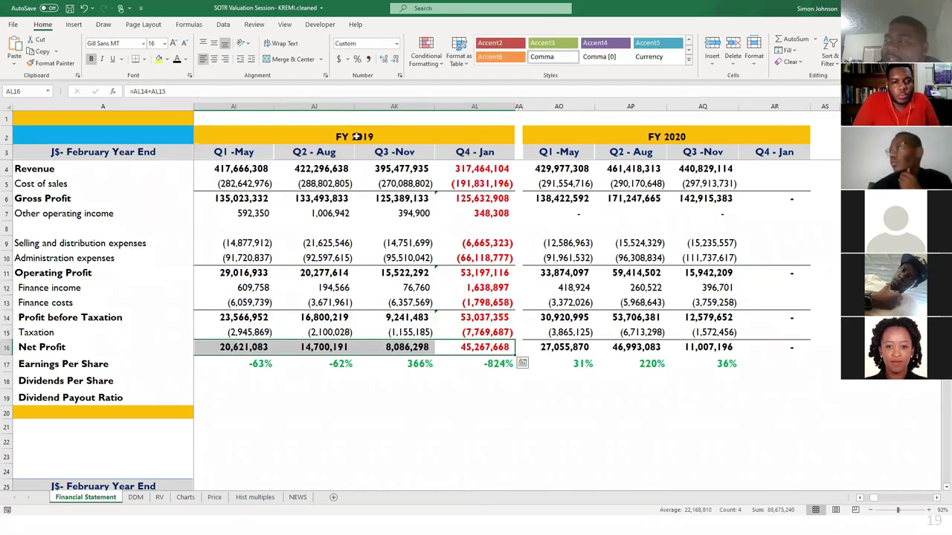
Examine the FY 2019 quarterly growth percentages and compare the Q1 -May Net Profit with the same quarter of FY 2018.
{"action": "left_click", "coordinate": [494, 366]}
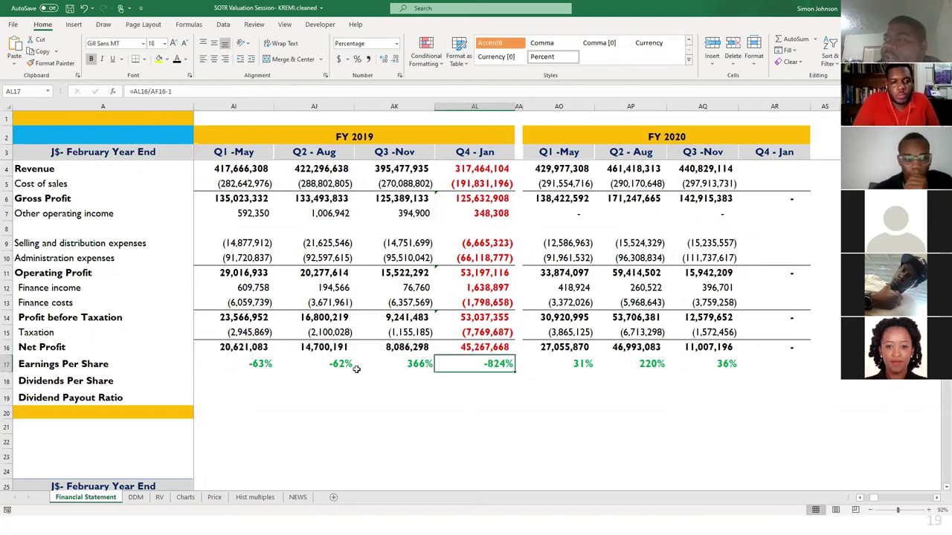
{"action": "scroll", "coordinate": [356, 369], "scroll_direction": "left", "scroll_amount": 2}
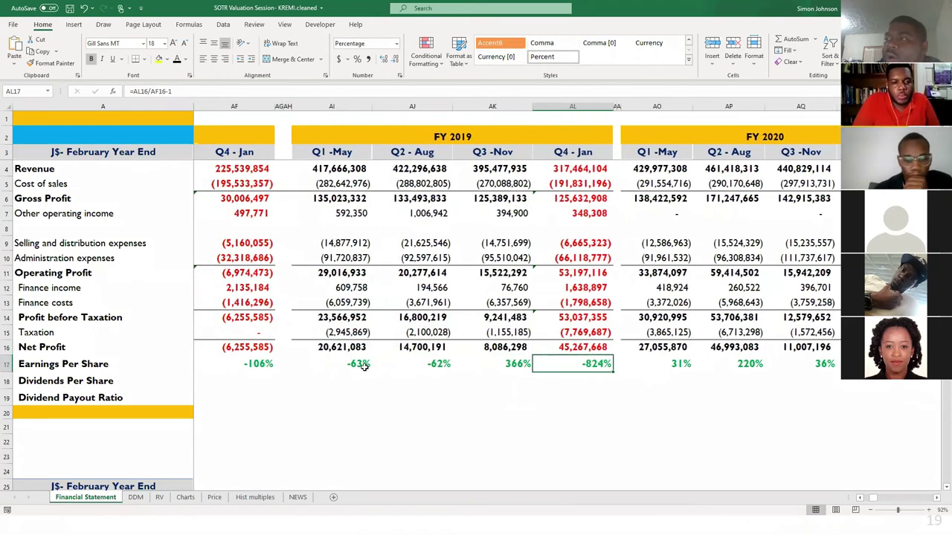
{"action": "left_click", "coordinate": [364, 365]}
{"action": "left_click", "coordinate": [349, 347]}
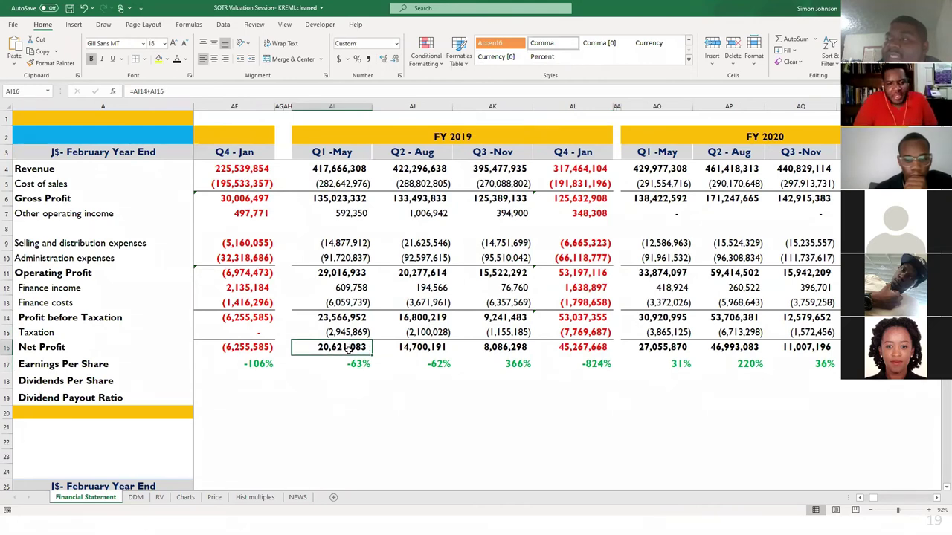
{"action": "scroll", "coordinate": [345, 363], "scroll_direction": "left", "scroll_amount": 2}
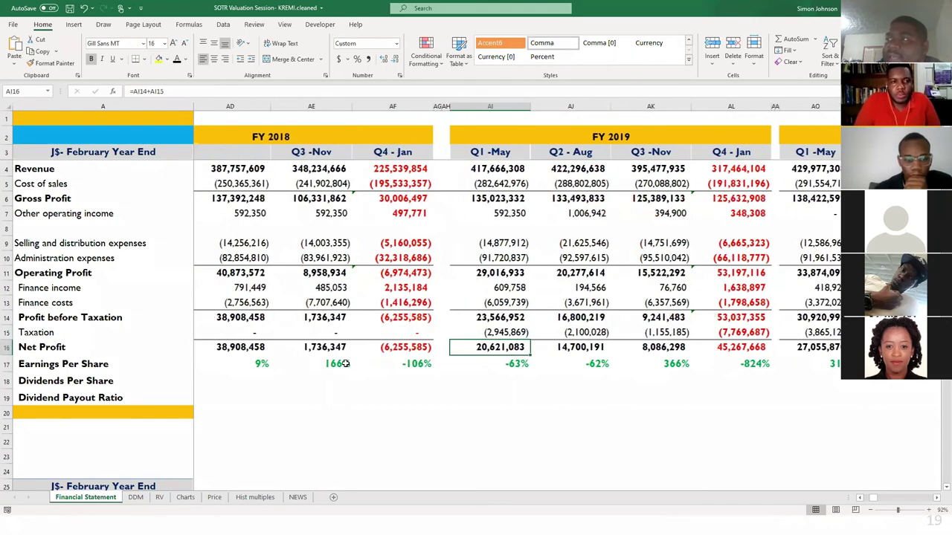
{"action": "scroll", "coordinate": [346, 364], "scroll_direction": "left", "scroll_amount": 1}
{"action": "left_click", "coordinate": [240, 352]}
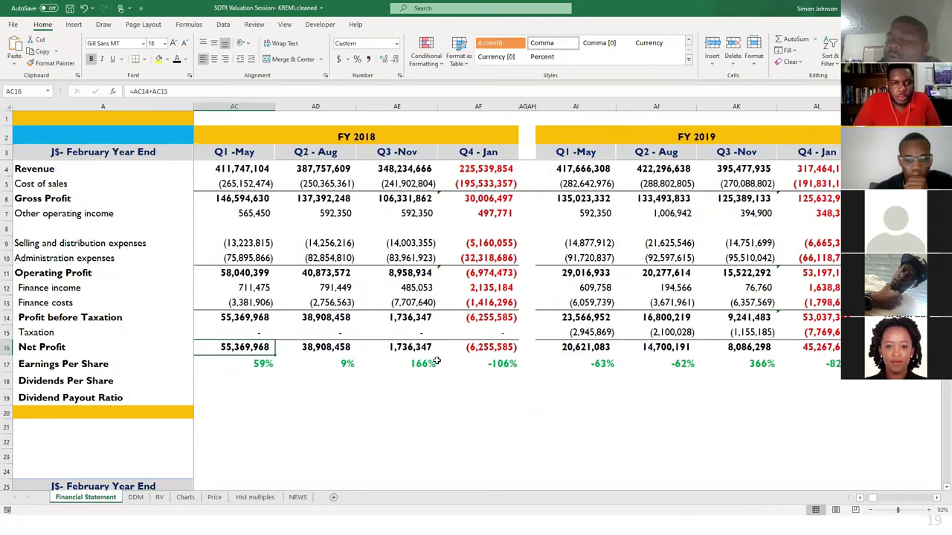
{"action": "scroll", "coordinate": [438, 362], "scroll_direction": "right", "scroll_amount": 2}
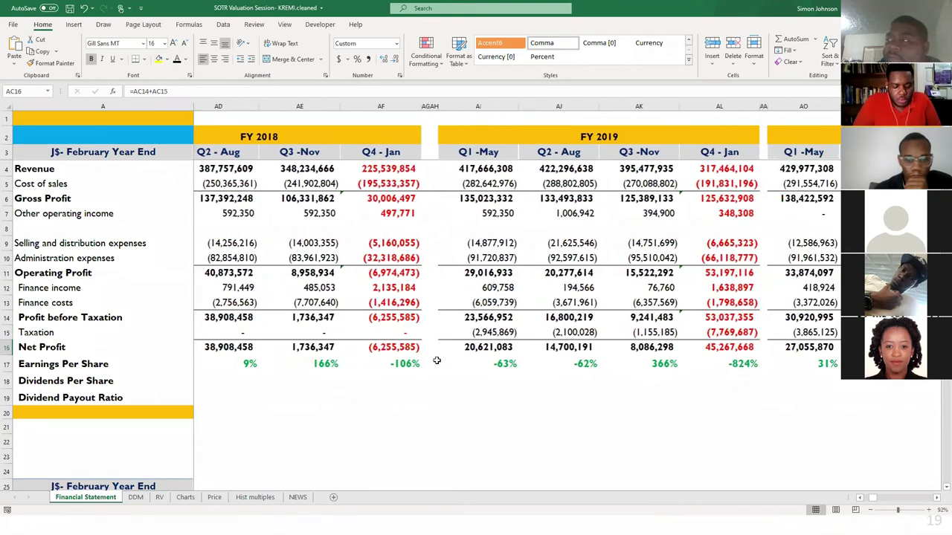
{"action": "scroll", "coordinate": [423, 360], "scroll_direction": "right", "scroll_amount": 1}
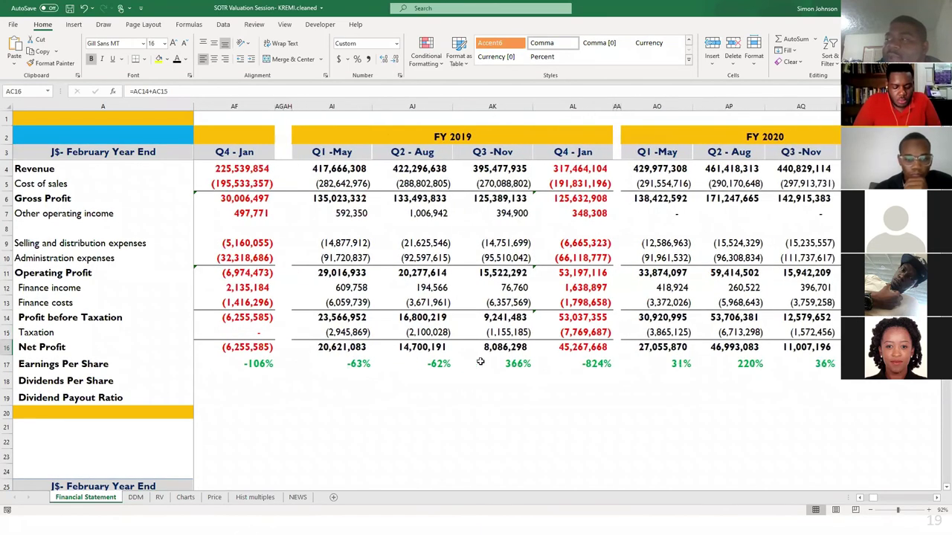
Examine the FY 2019 quarterly growth percentages and compare them with the closing price line in the Price sheet's chart.
{"action": "left_click_drag", "start_coordinate": [565, 362], "coordinate": [359, 366]}
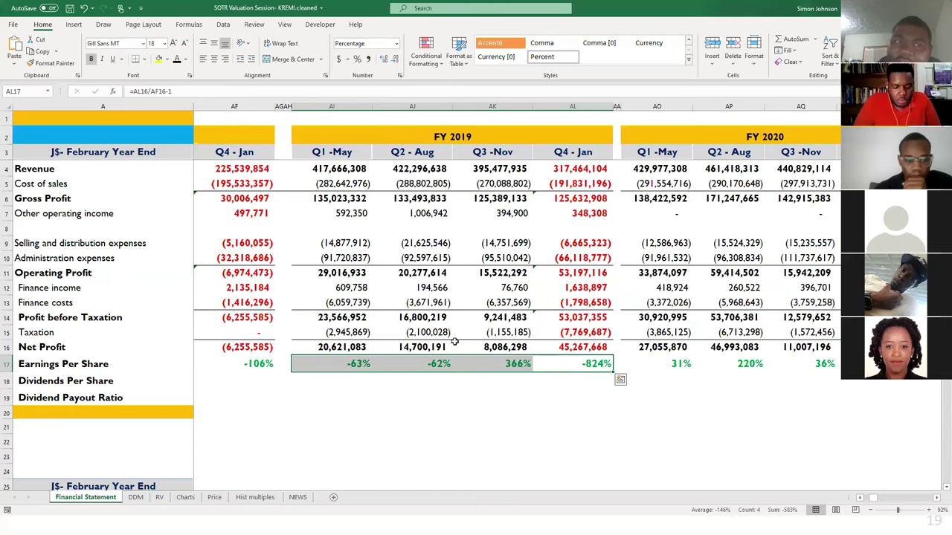
{"action": "left_click", "coordinate": [215, 499]}
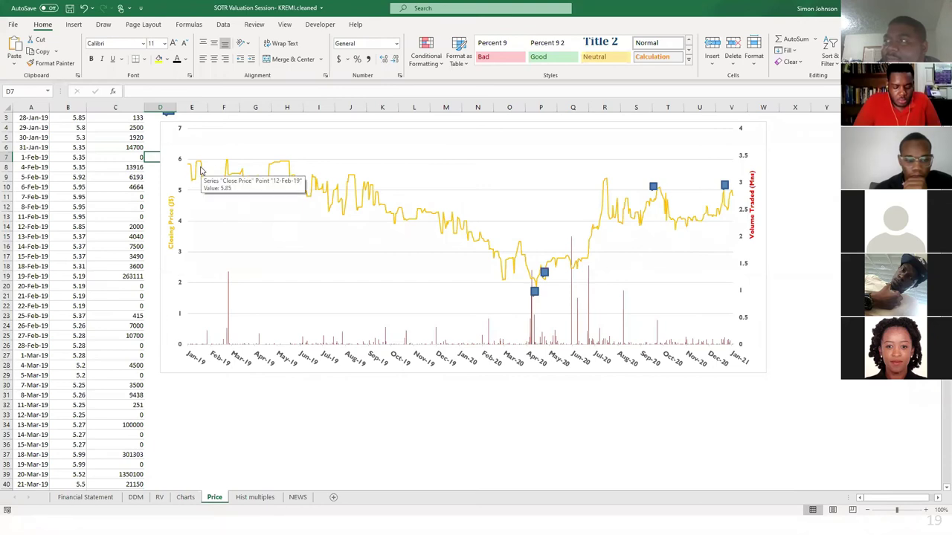
{"action": "scroll", "coordinate": [197, 177], "scroll_direction": "up", "scroll_amount": 1}
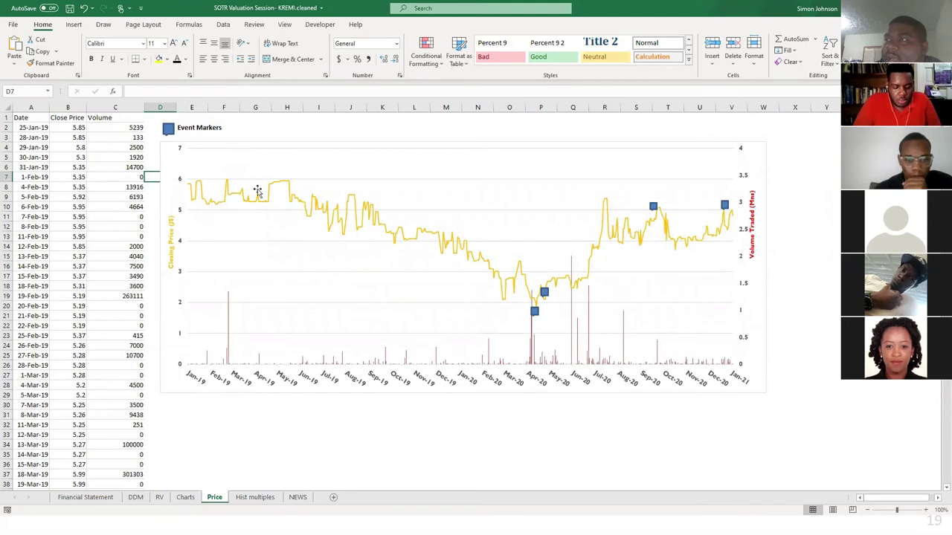
{"action": "scroll", "coordinate": [149, 290], "scroll_direction": "down", "scroll_amount": 10}
{"action": "scroll", "coordinate": [149, 291], "scroll_direction": "up", "scroll_amount": 10}
{"action": "scroll", "coordinate": [148, 290], "scroll_direction": "down", "scroll_amount": 1}
{"action": "left_click", "coordinate": [200, 190]}
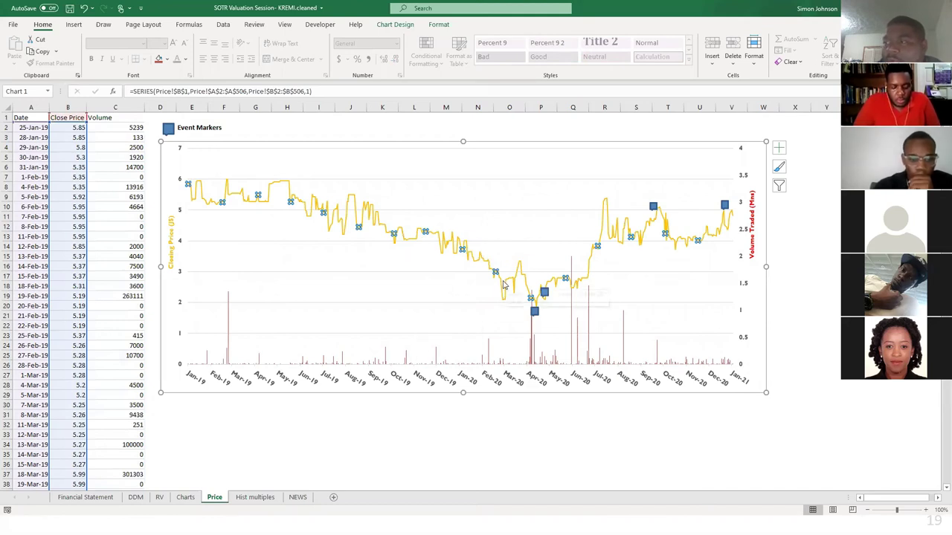
Colour the negative FY 2019 growth percentages for Q1 -May, Q2 - Aug and Q4 - Jan red in the Financial Statement sheet.
{"action": "left_click", "coordinate": [111, 499]}
{"action": "left_click_drag", "start_coordinate": [355, 363], "coordinate": [446, 368]}
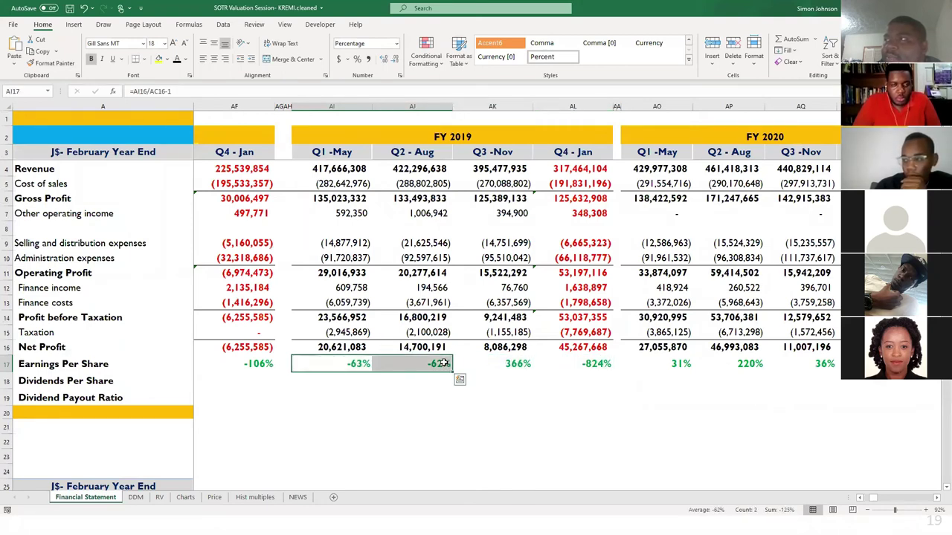
{"action": "left_click", "coordinate": [185, 60]}
{"action": "left_click", "coordinate": [185, 167]}
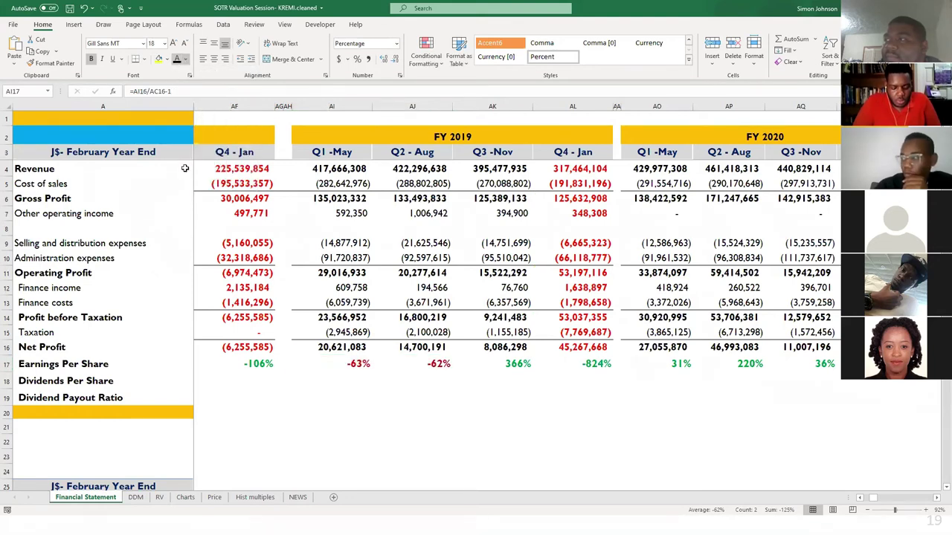
{"action": "left_click", "coordinate": [573, 365]}
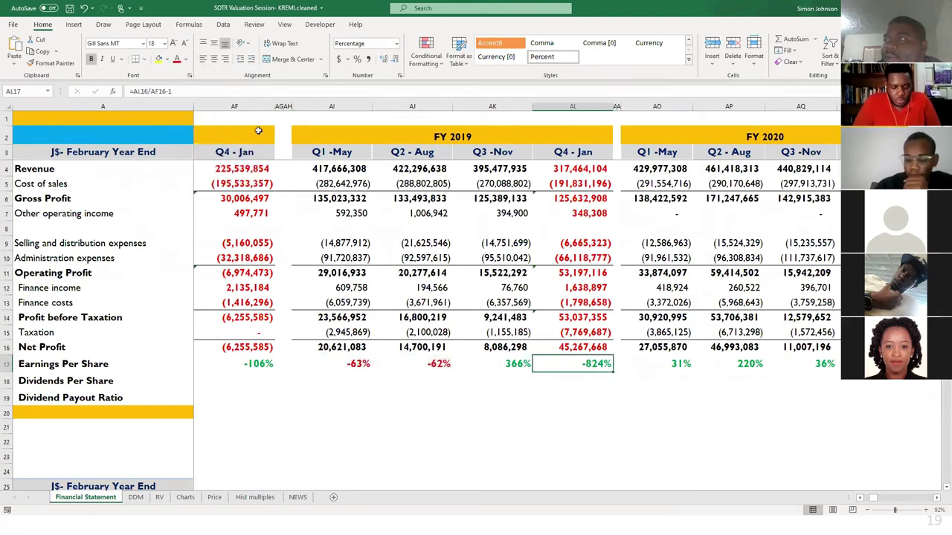
{"action": "left_click", "coordinate": [176, 59]}
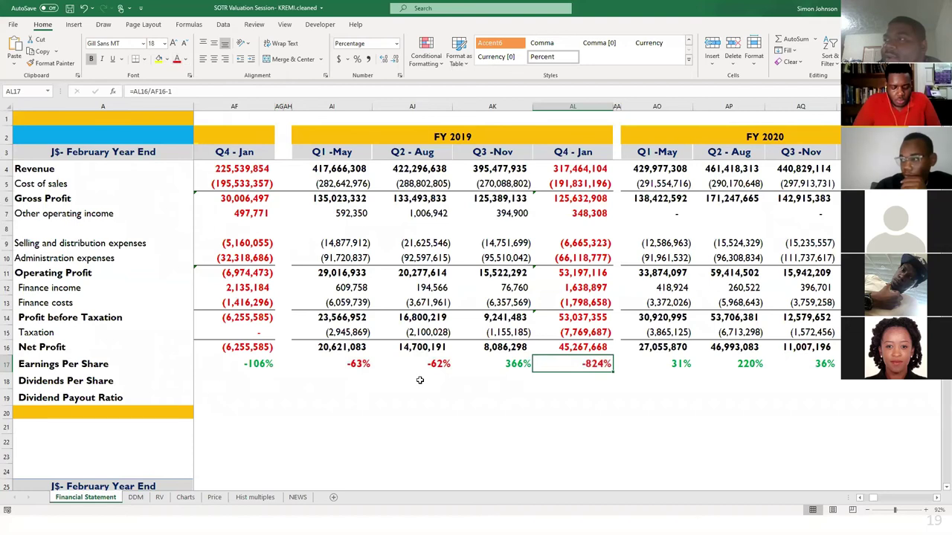
Examine the FY 2020 Net Profit and the growth percentages for Q1 -May, Q2 - Aug and Q3 -Nov.
{"action": "scroll", "coordinate": [420, 380], "scroll_direction": "left", "scroll_amount": 2}
{"action": "scroll", "coordinate": [419, 380], "scroll_direction": "right", "scroll_amount": 1}
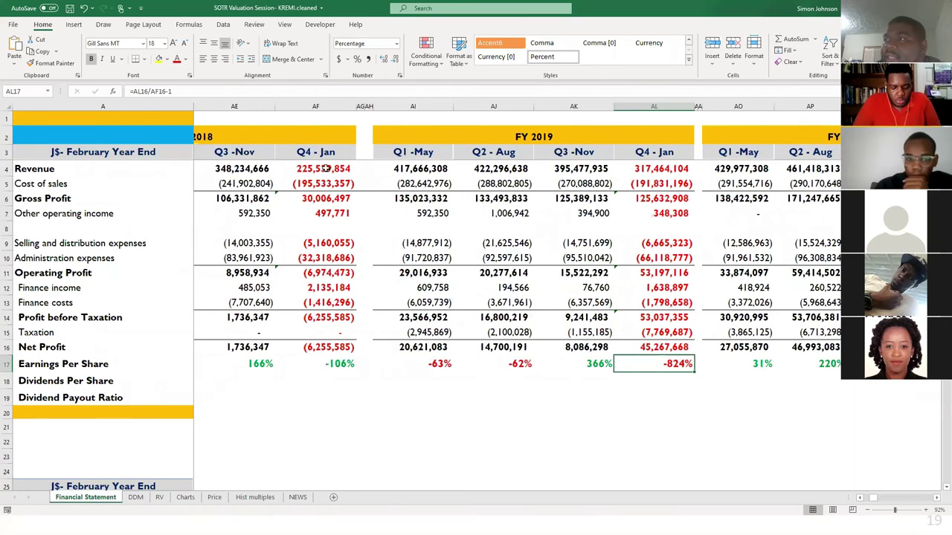
{"action": "scroll", "coordinate": [410, 392], "scroll_direction": "right", "scroll_amount": 2}
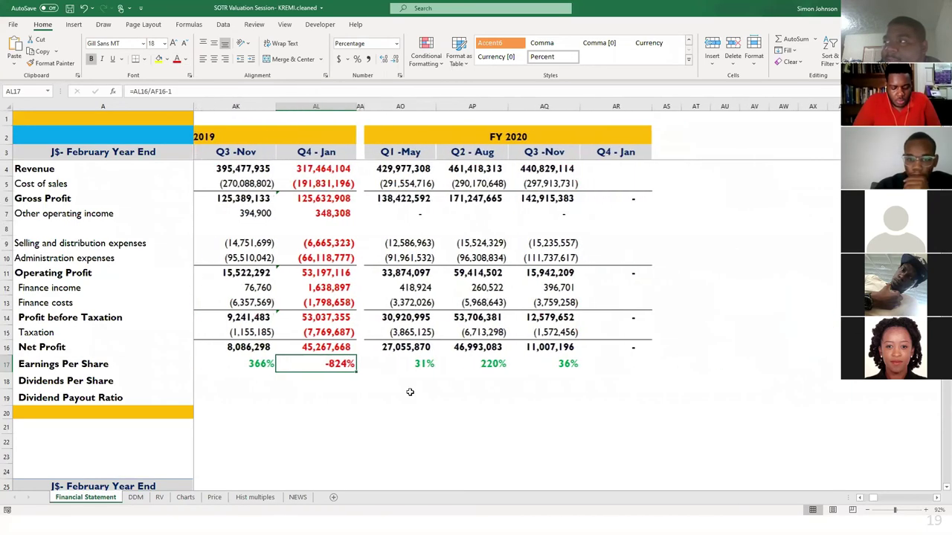
{"action": "left_click_drag", "start_coordinate": [407, 342], "coordinate": [566, 349]}
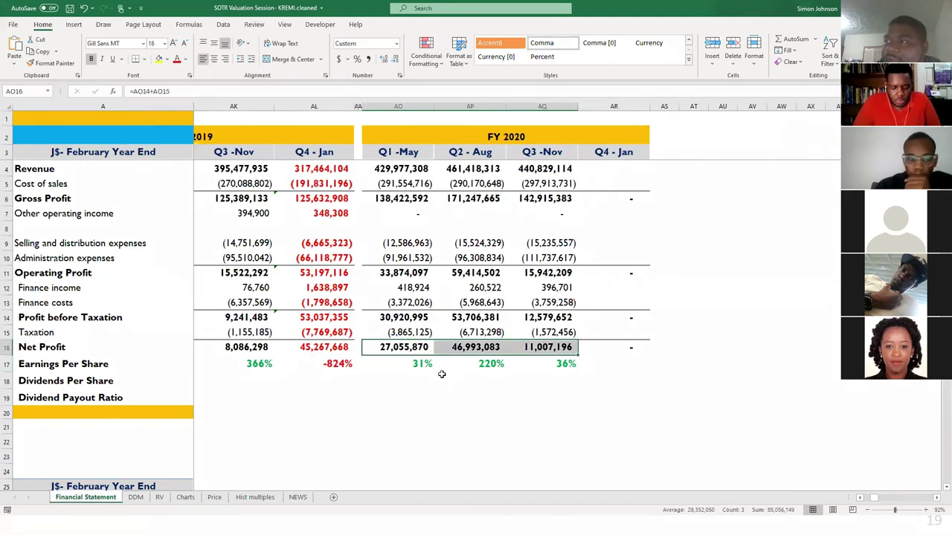
{"action": "left_click", "coordinate": [419, 364]}
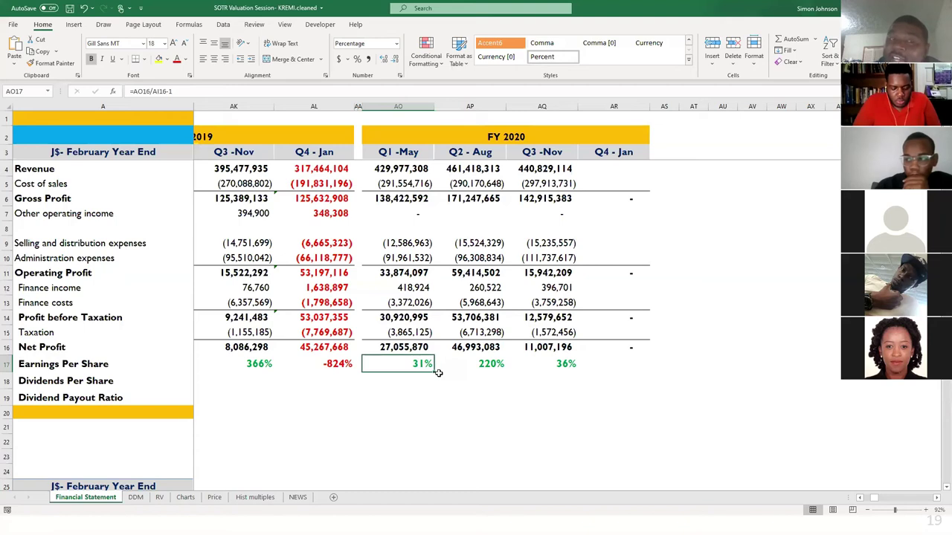
{"action": "left_click", "coordinate": [482, 363]}
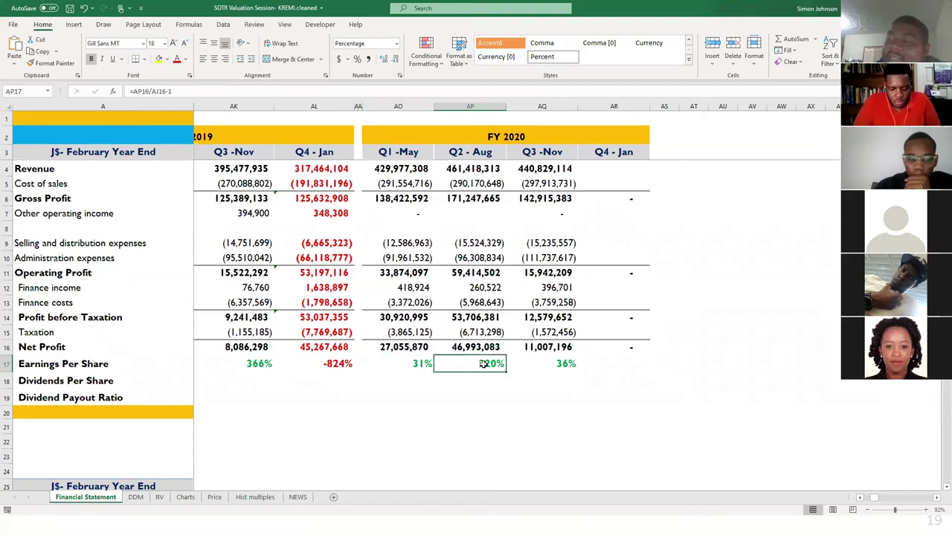
{"action": "left_click", "coordinate": [556, 363]}
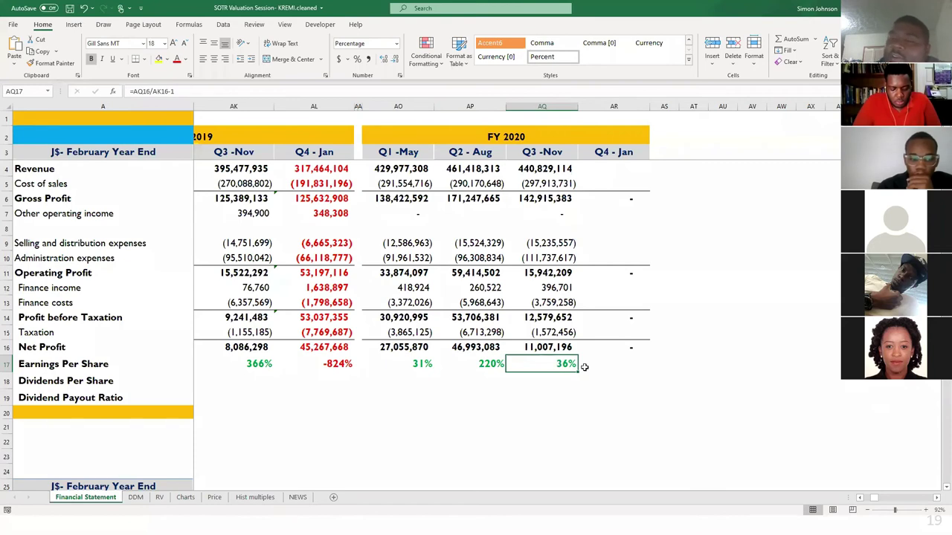
{"action": "scroll", "coordinate": [585, 366], "scroll_direction": "left", "scroll_amount": 2}
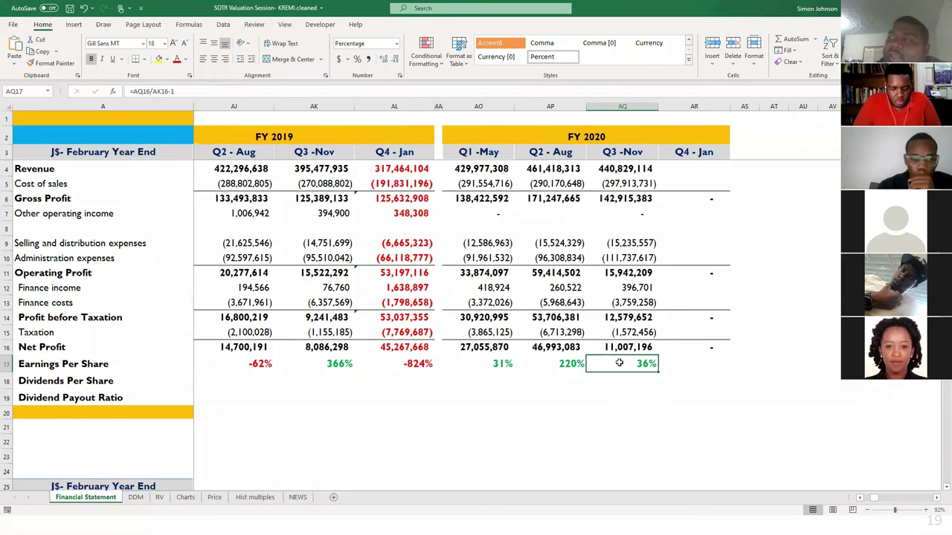
{"action": "left_click", "coordinate": [673, 362]}
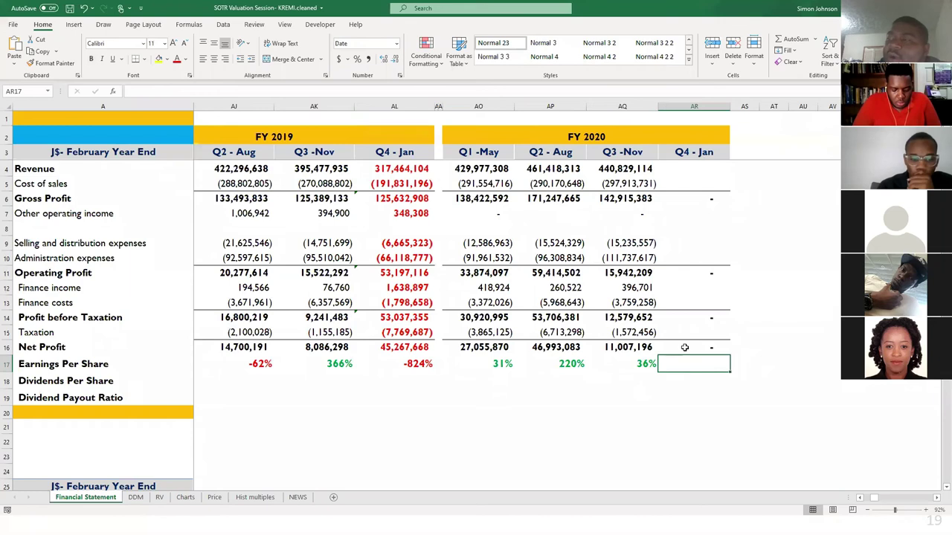
Compare the FY 2019 Q4 - Jan column with the FY 2020 Q4 - Jan column from Revenue to Net Profit.
{"action": "scroll", "coordinate": [385, 273], "scroll_direction": "left", "scroll_amount": 2}
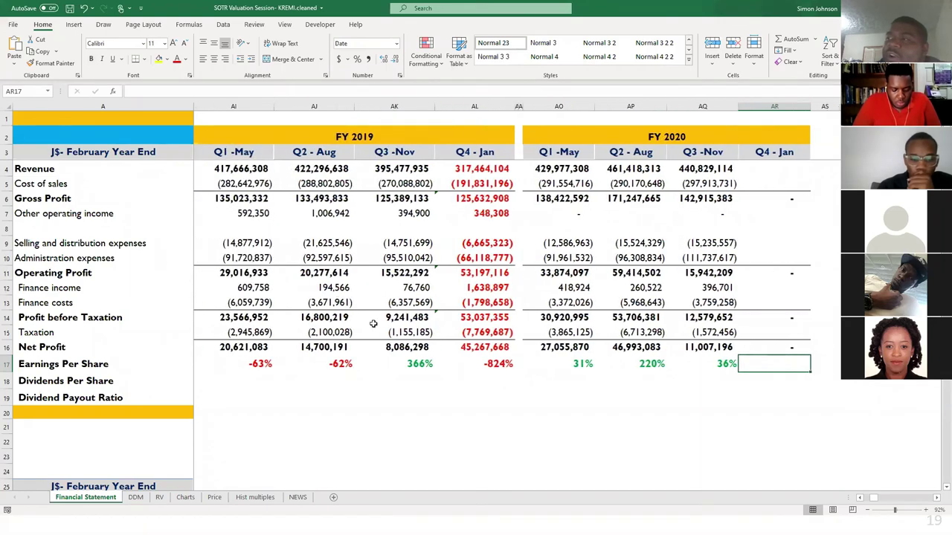
{"action": "mouse_move", "coordinate": [464, 348]}
{"action": "left_mouse_down"}
{"action": "mouse_move", "coordinate": [484, 170]}
{"action": "mouse_move", "coordinate": [477, 348]}
{"action": "left_mouse_up"}
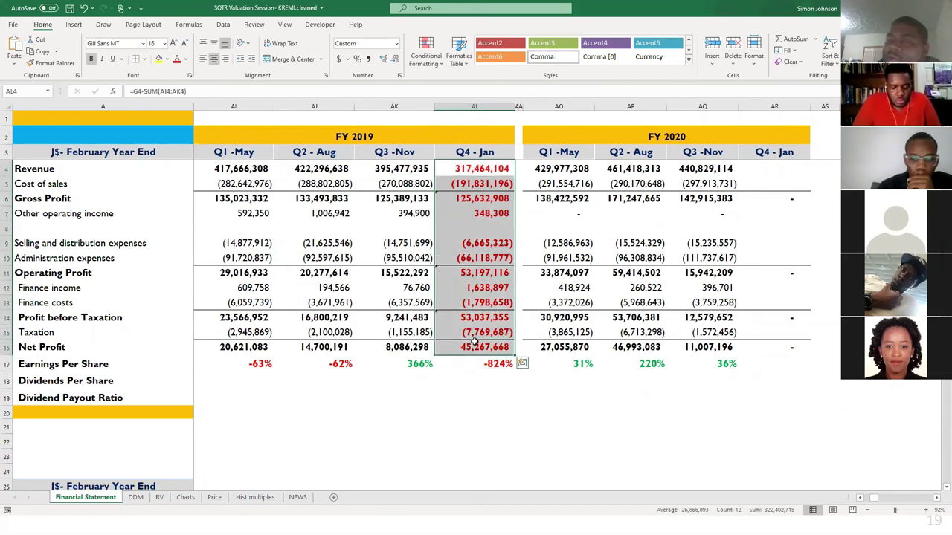
{"action": "left_click_drag", "start_coordinate": [759, 169], "coordinate": [750, 345]}
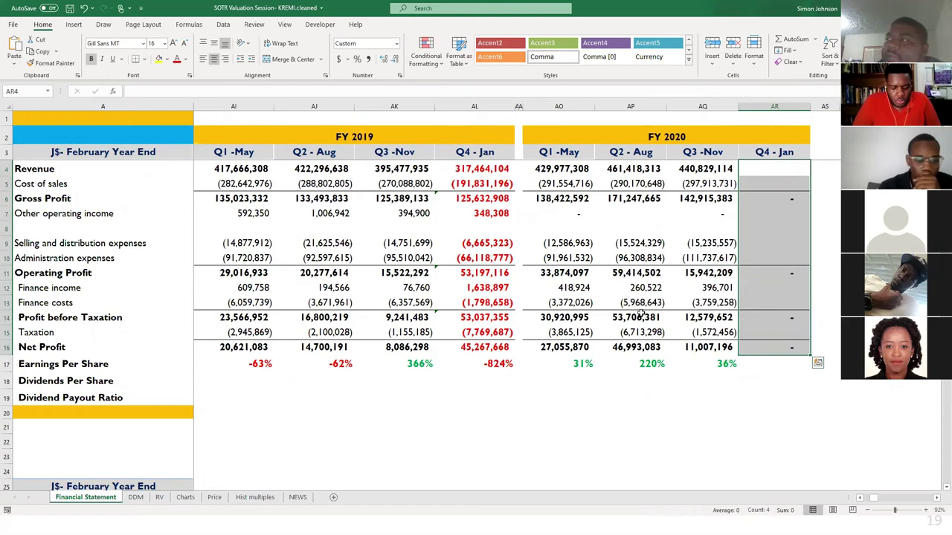
{"action": "left_click", "coordinate": [759, 171]}
{"action": "scroll", "coordinate": [464, 220], "scroll_direction": "left", "scroll_amount": 2}
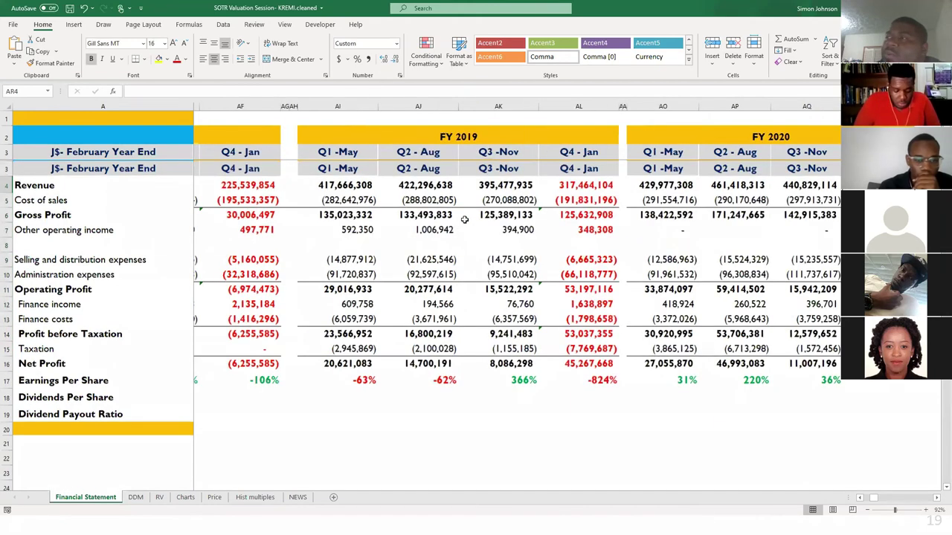
{"action": "scroll", "coordinate": [586, 195], "scroll_direction": "right", "scroll_amount": 3}
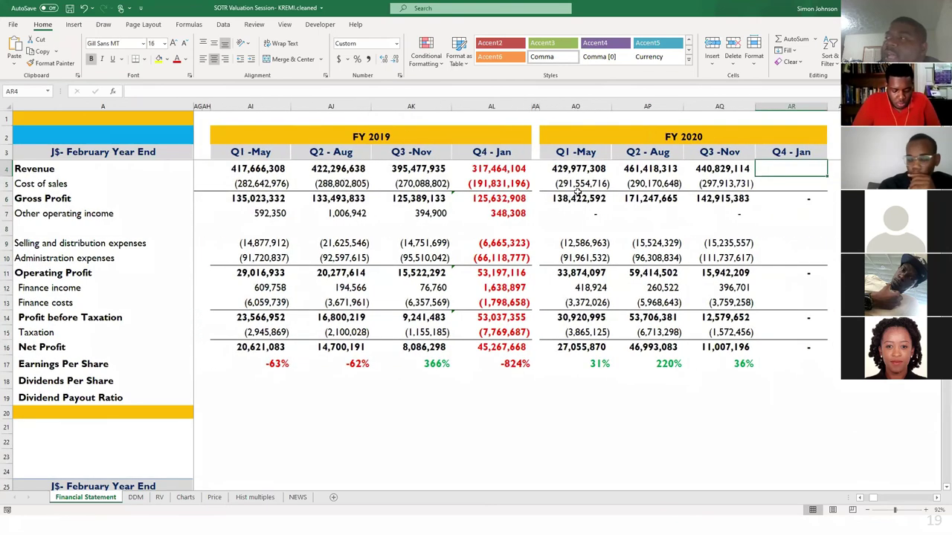
Review the four quarters from FY 2019 Q4 to FY 2020 Q3 and their Net Profits, and switch to PowerPoint's Relative Valuation slide.
{"action": "left_click_drag", "start_coordinate": [491, 166], "coordinate": [710, 348]}
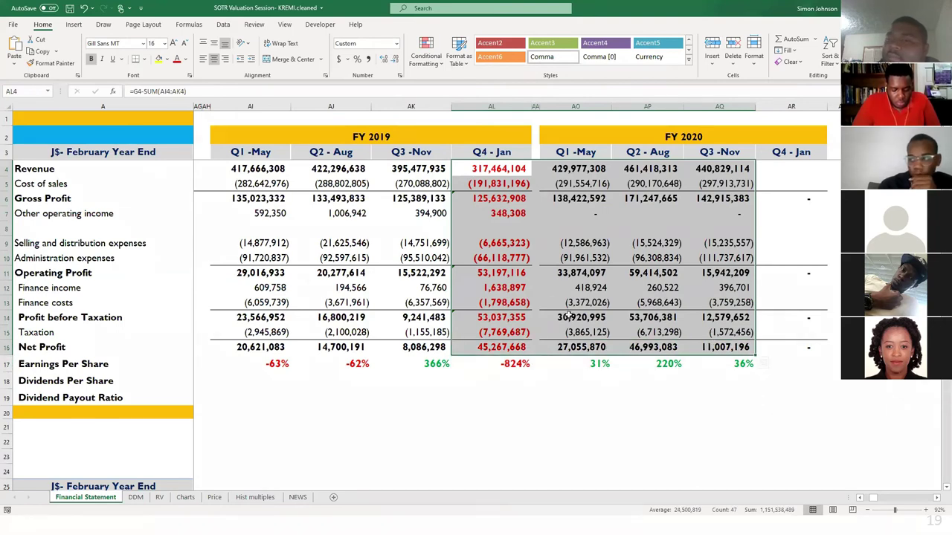
{"action": "left_click", "coordinate": [484, 348]}
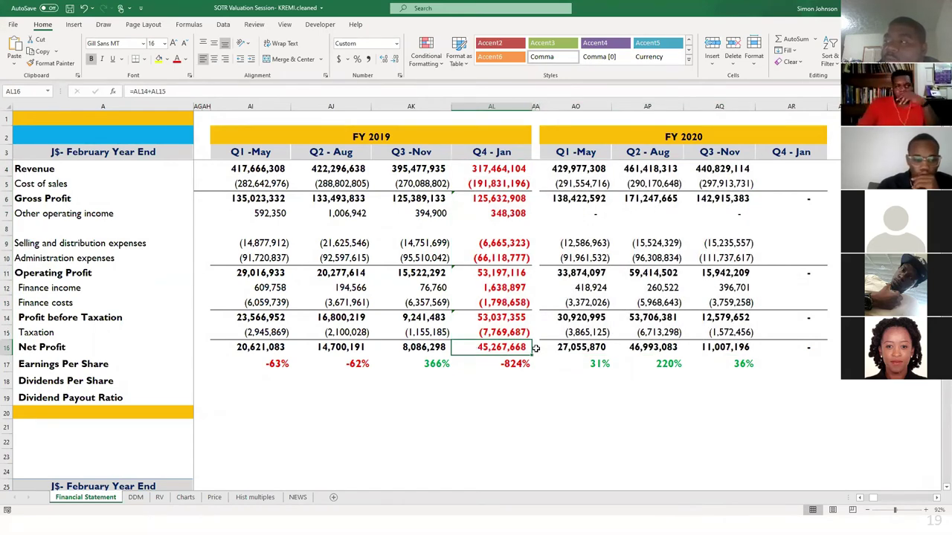
{"action": "left_click", "coordinate": [578, 348]}
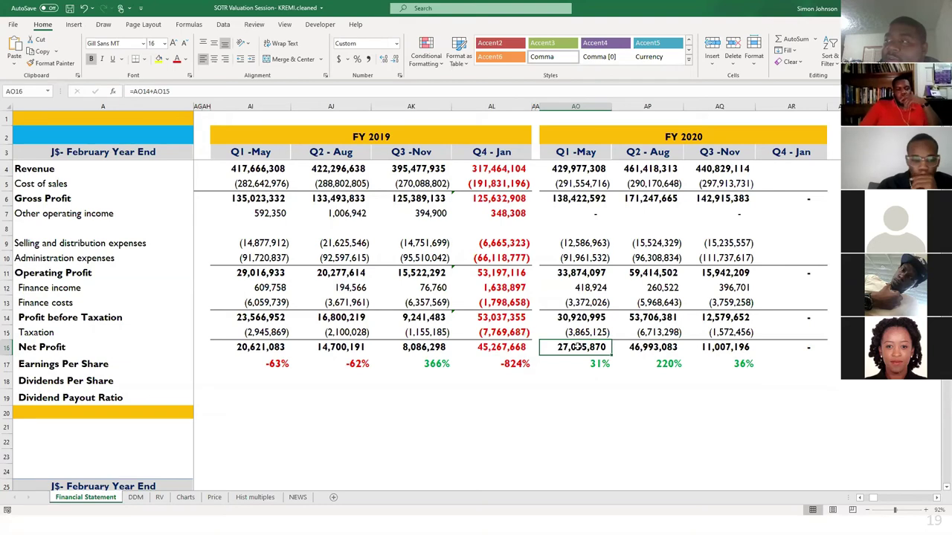
{"action": "left_click", "coordinate": [642, 346]}
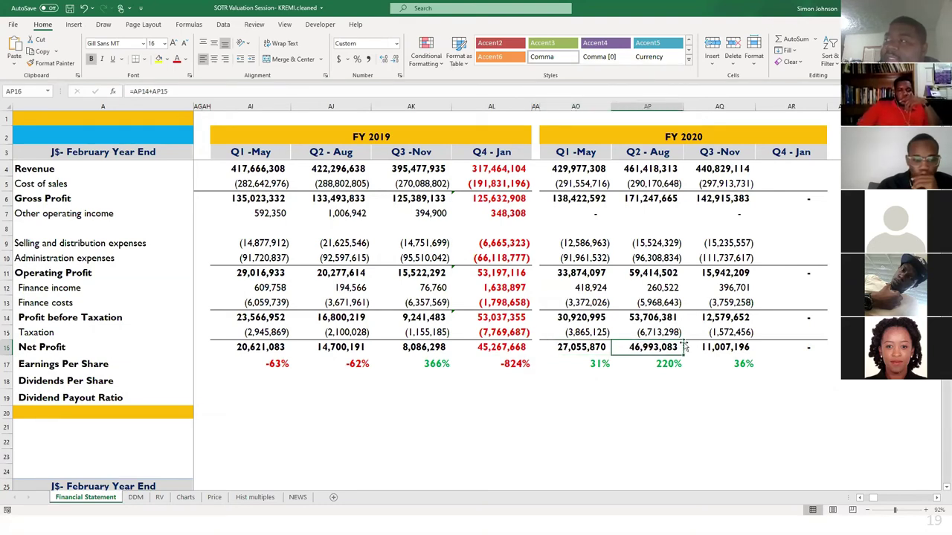
{"action": "left_click", "coordinate": [717, 345]}
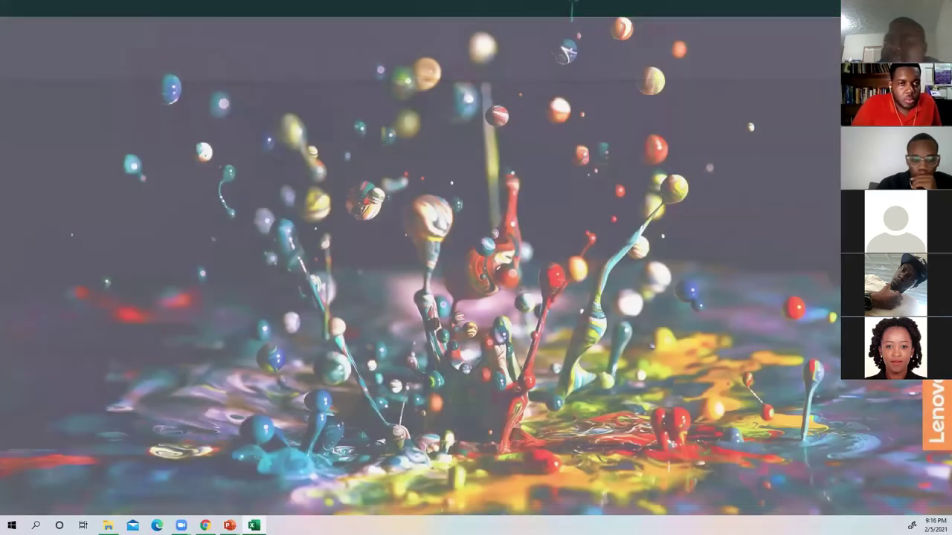
{"action": "key", "text": "alt+Tab"}
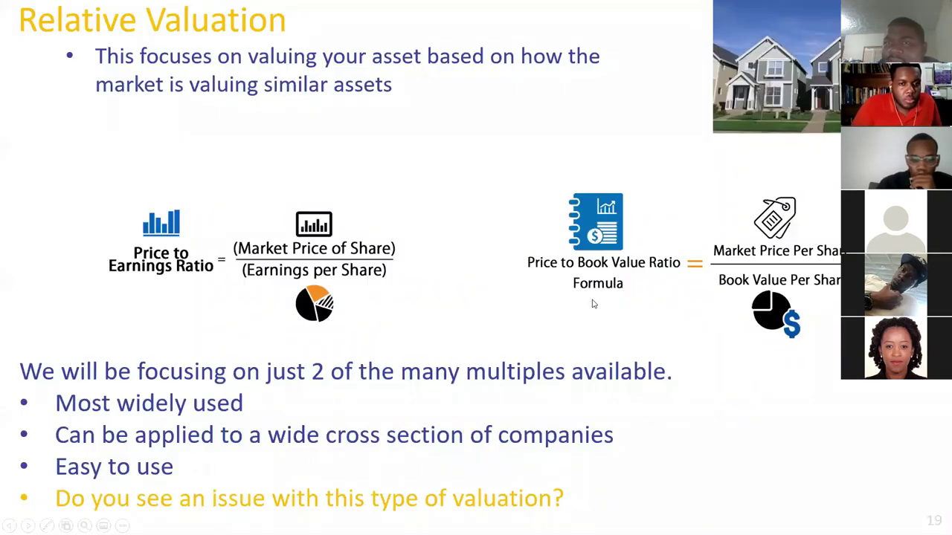
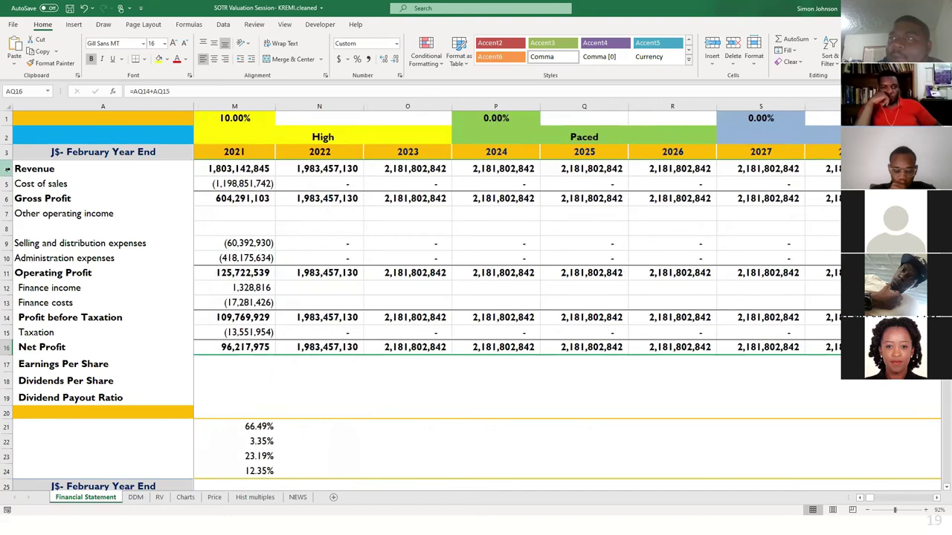
Examine the forecast's Cost of sales and Gross Profit rows, the 2021 growth rate, and the High, Paced and Sustained growth phases.
{"action": "left_click", "coordinate": [6, 184]}
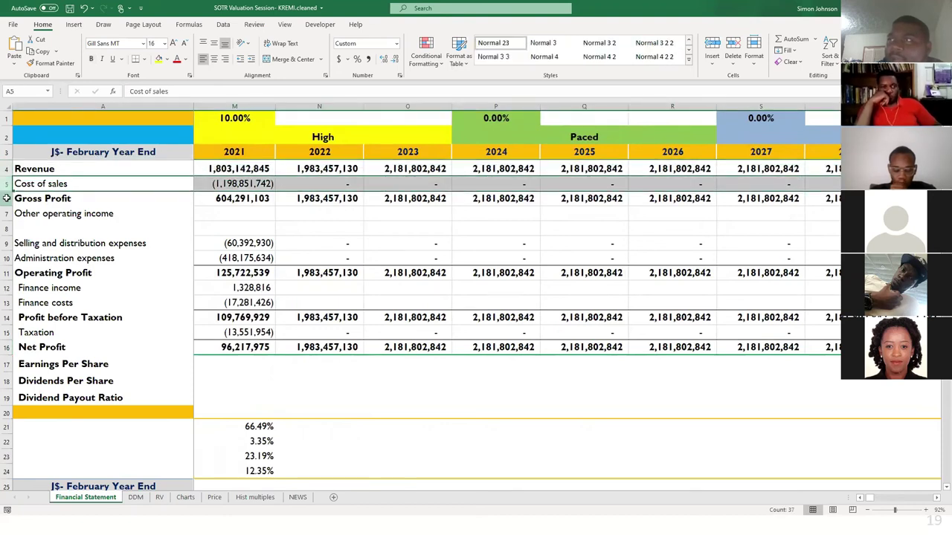
{"action": "left_click", "coordinate": [6, 198]}
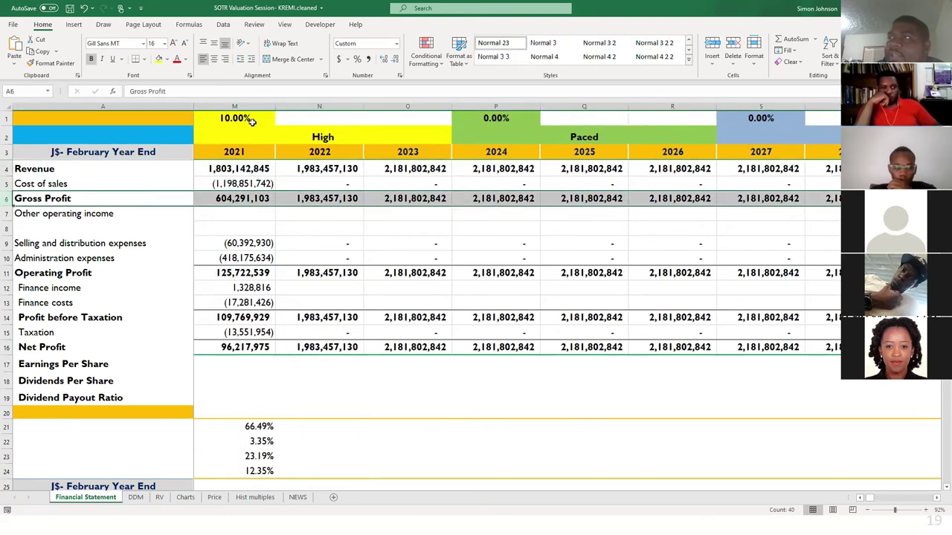
{"action": "left_click", "coordinate": [251, 121]}
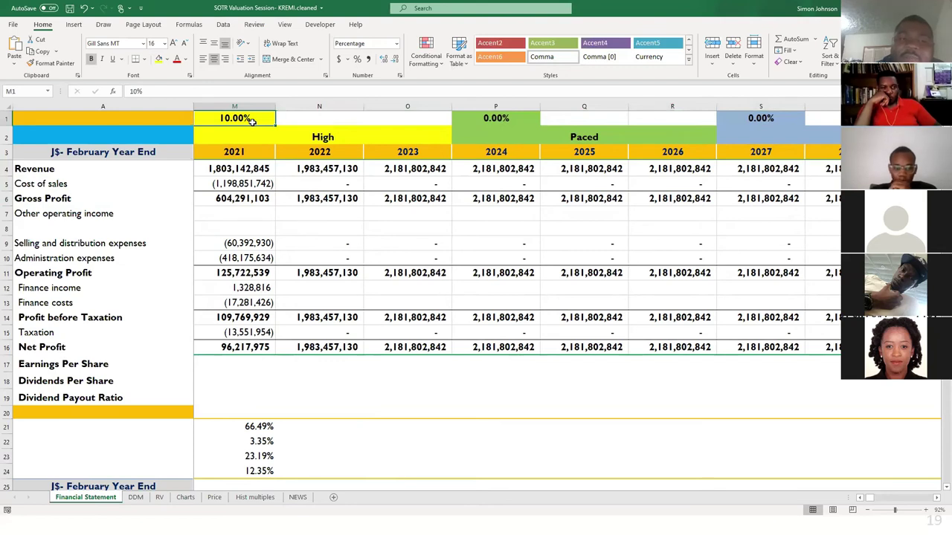
{"action": "left_click", "coordinate": [303, 156]}
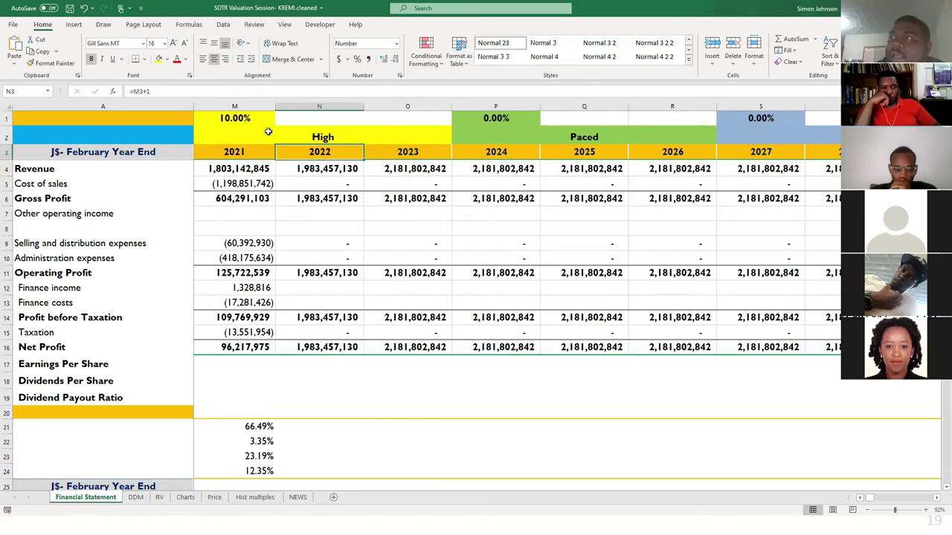
{"action": "left_click", "coordinate": [279, 133]}
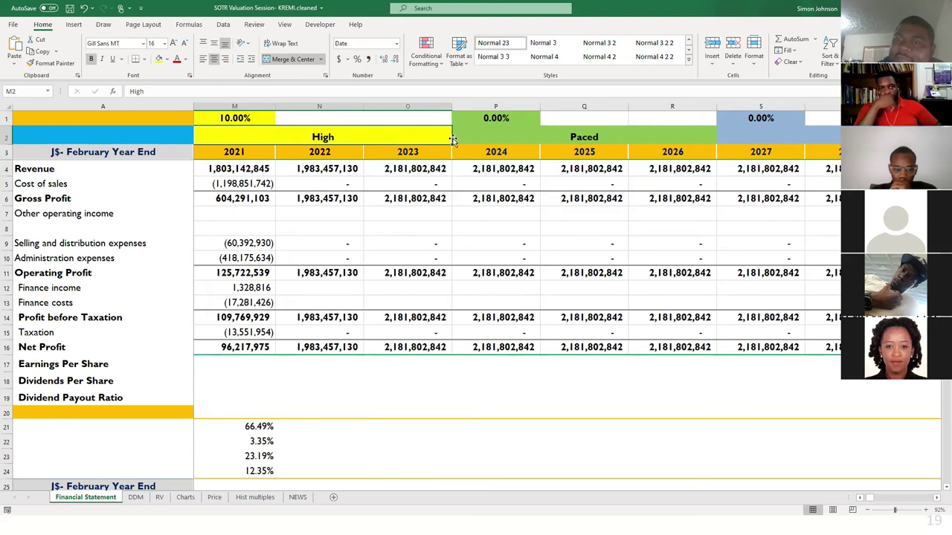
{"action": "left_click", "coordinate": [515, 137]}
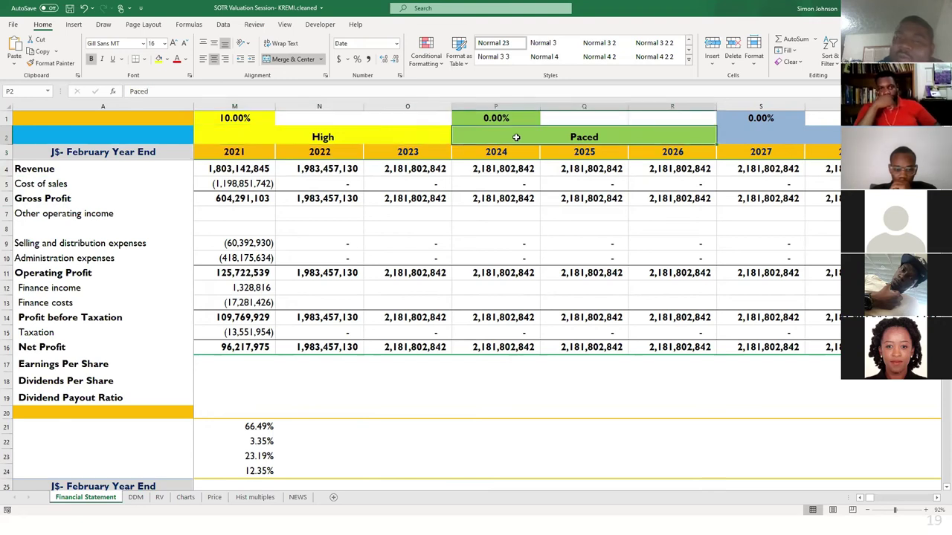
{"action": "left_click", "coordinate": [742, 139]}
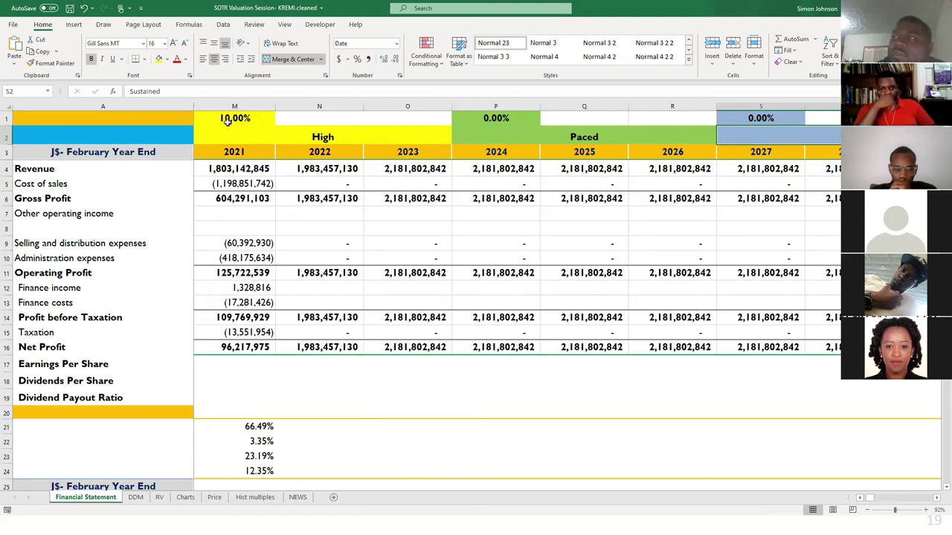
Enter a growth formula in L4 dividing 2020 revenue by 2016 revenue and raising it to 1/4: =((H4/D4)^(1/4)).
{"action": "scroll", "coordinate": [275, 220], "scroll_direction": "left", "scroll_amount": 1}
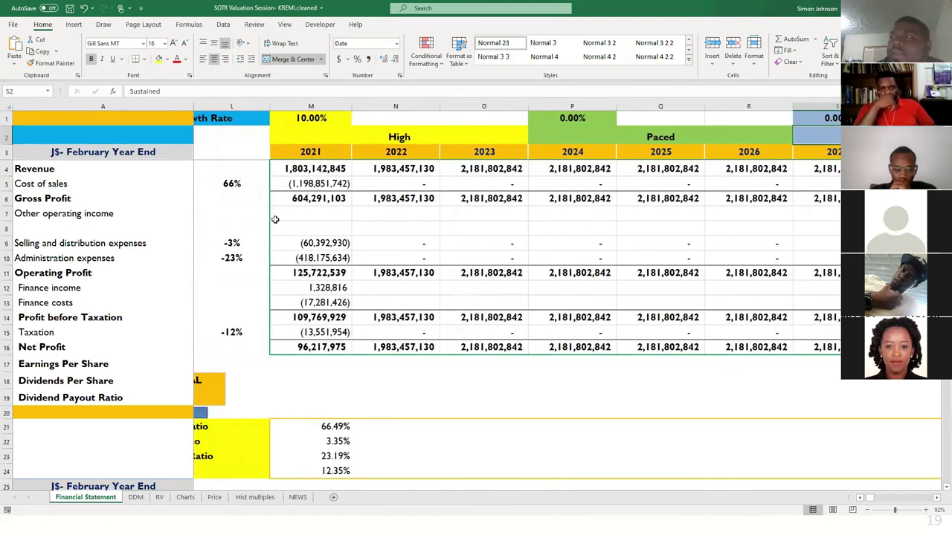
{"action": "scroll", "coordinate": [275, 220], "scroll_direction": "left", "scroll_amount": 8}
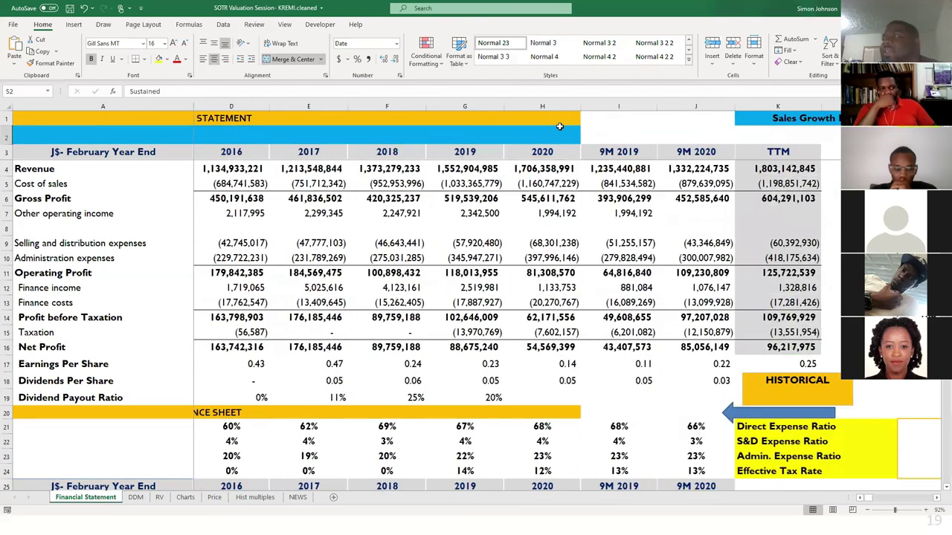
{"action": "left_click", "coordinate": [831, 168]}
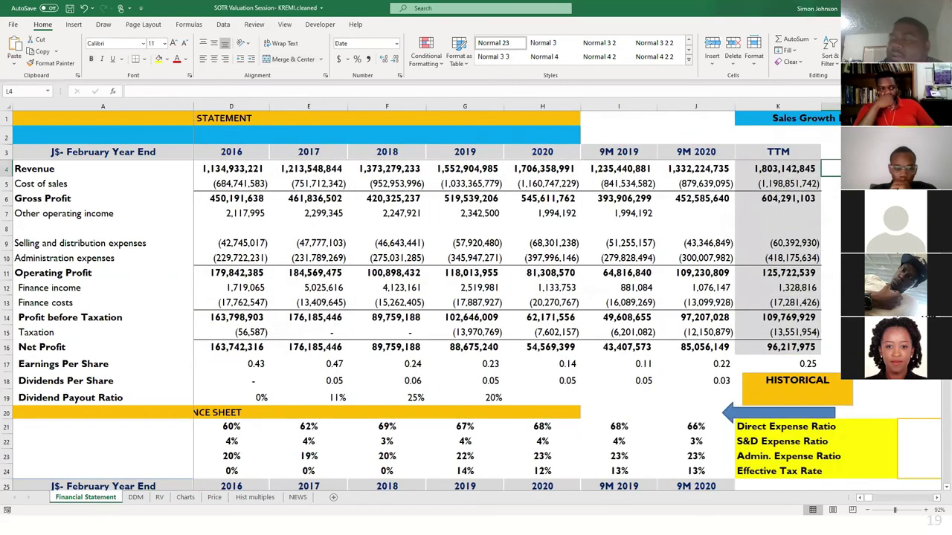
{"action": "type", "text": "=(("}
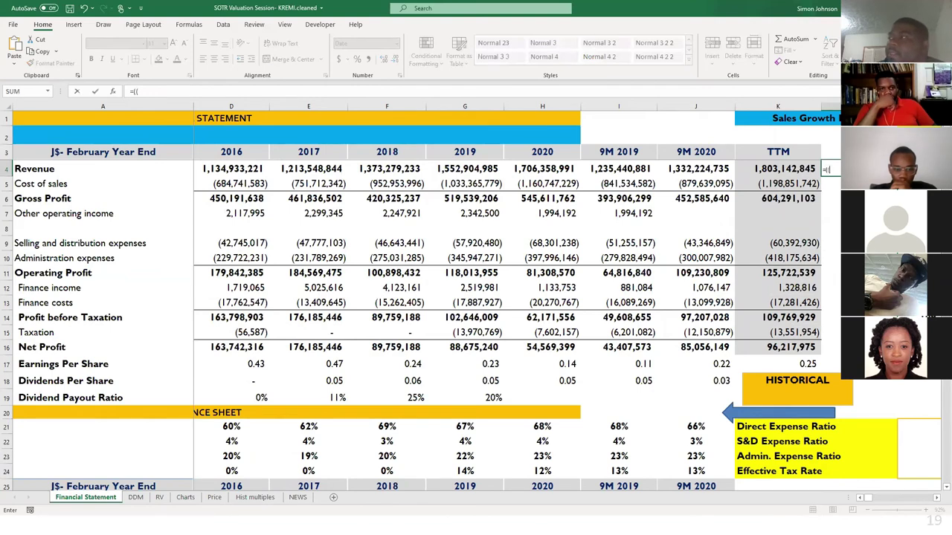
{"action": "left_click", "coordinate": [545, 169]}
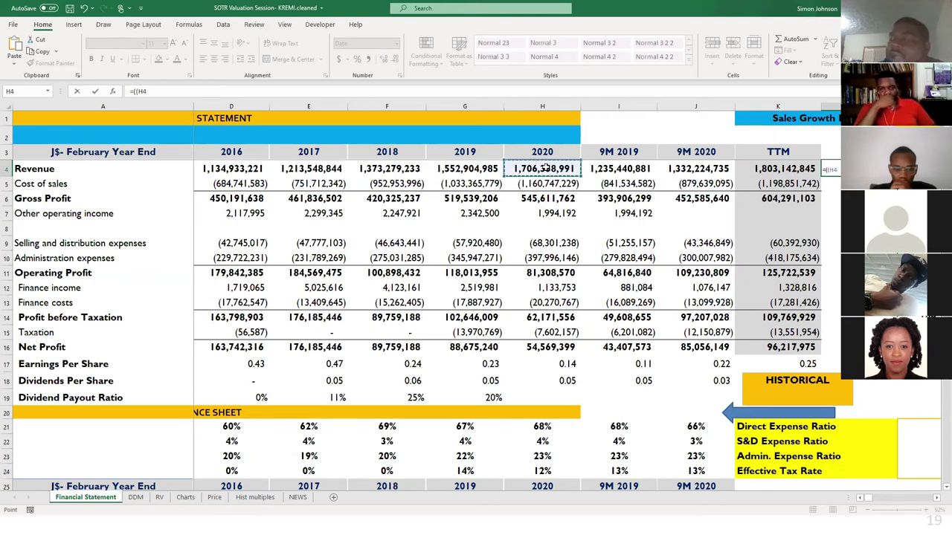
{"action": "type", "text": "/"}
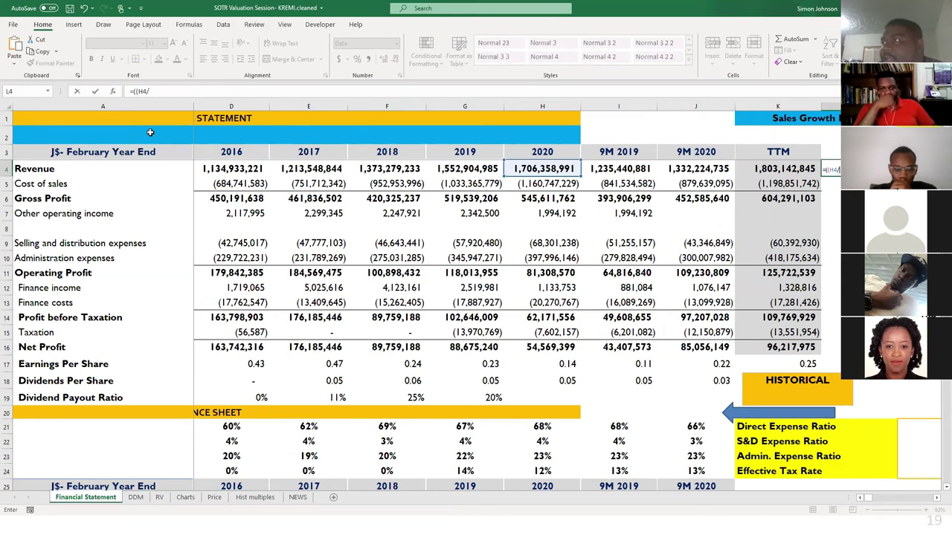
{"action": "left_click", "coordinate": [225, 170]}
{"action": "type", "text": ")^("}
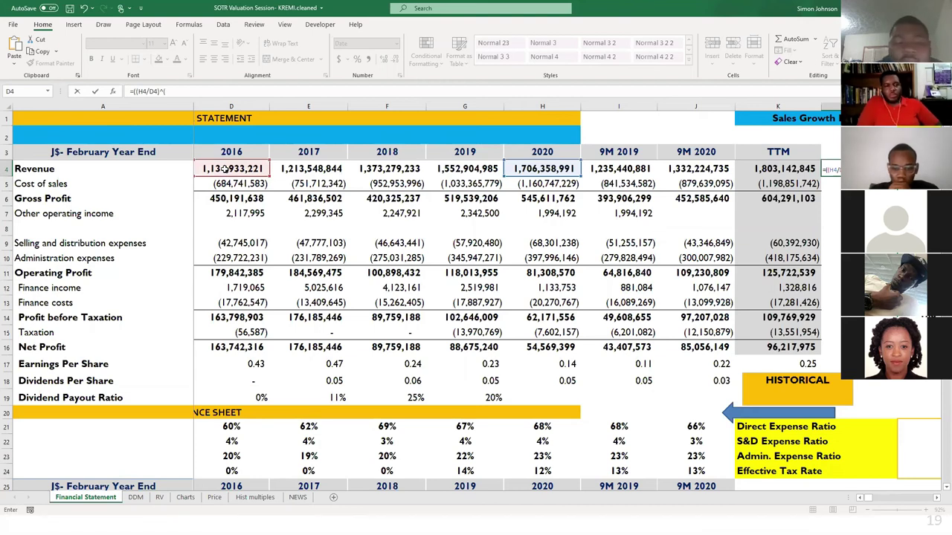
{"action": "type", "text": "1/4"}
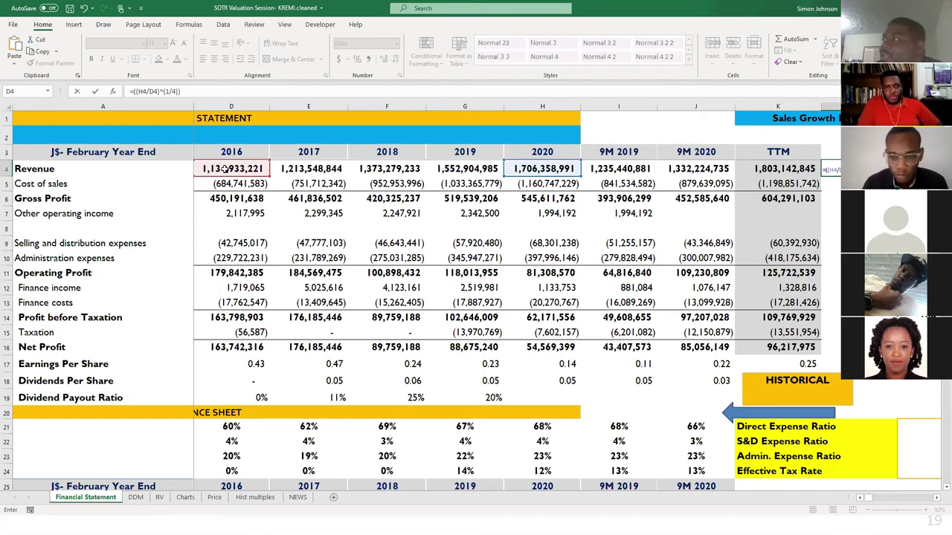
{"action": "type", "text": ")"}
{"action": "key", "text": "Return"}
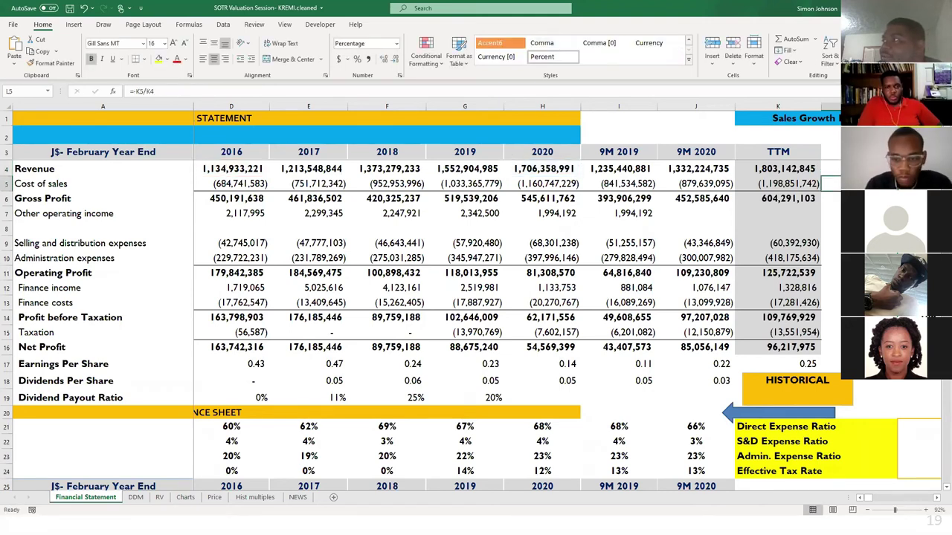
Format L4 as a percentage with one decimal place and subtract 1 in its formula, giving =((H4/D4)^(1/4)-1).
{"action": "key", "text": "Up"}
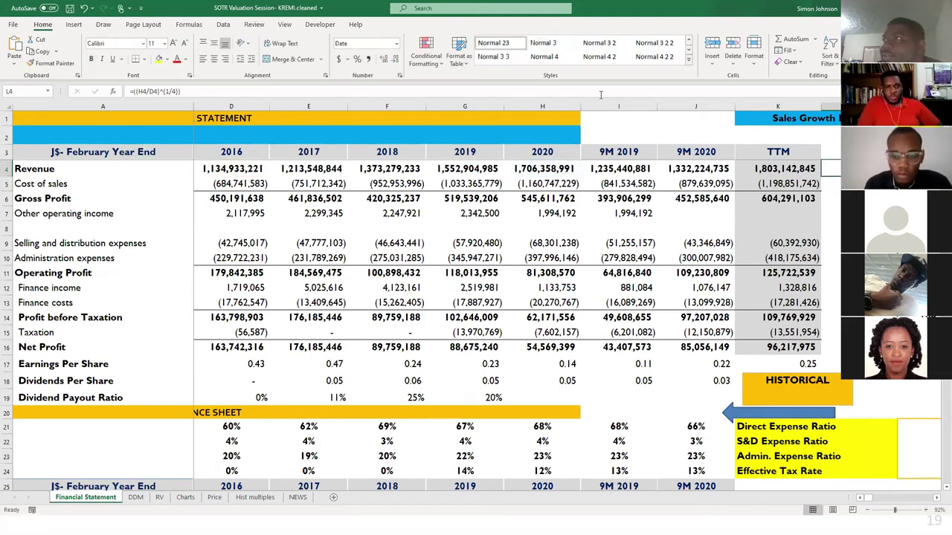
{"action": "left_click", "coordinate": [357, 58]}
{"action": "left_click", "coordinate": [382, 59]}
{"action": "key", "text": "F2"}
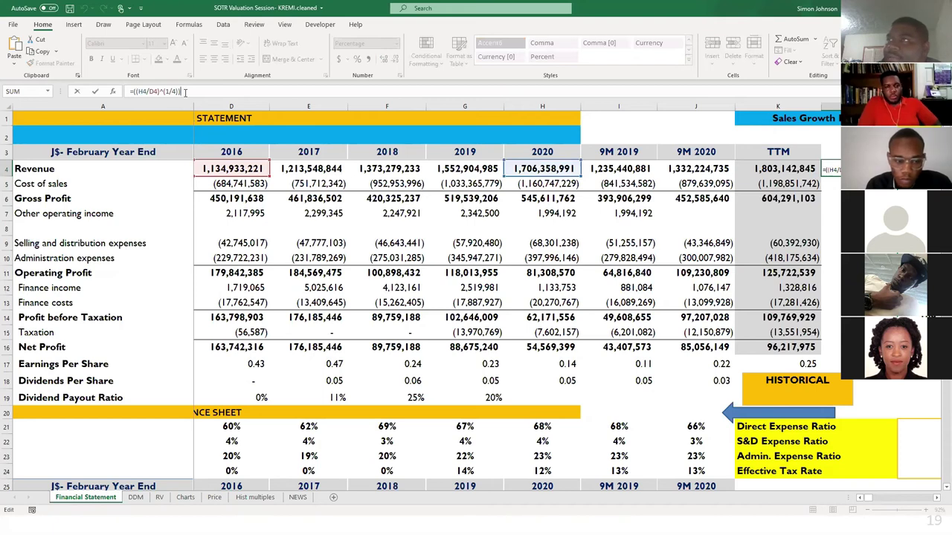
{"action": "key", "text": "BackSpace"}
{"action": "type", "text": "-1"}
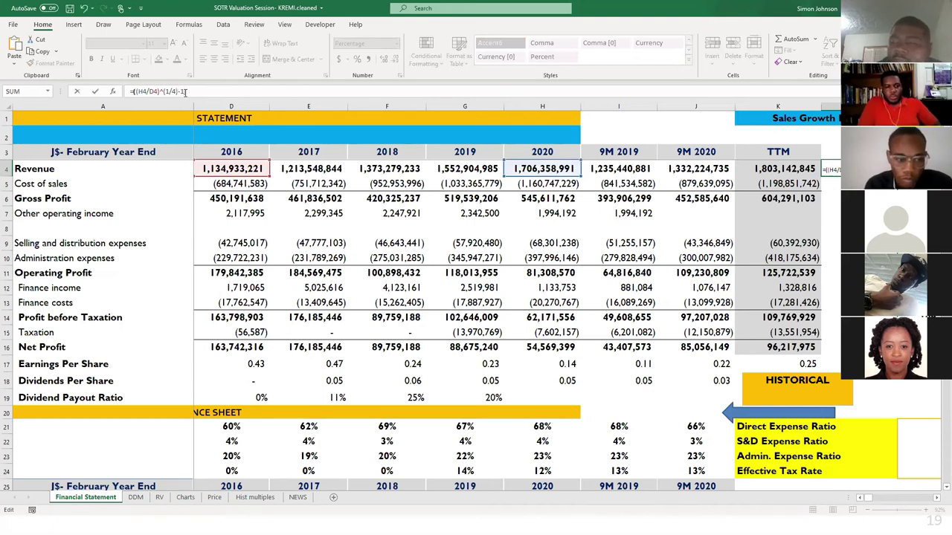
{"action": "key", "text": "Return"}
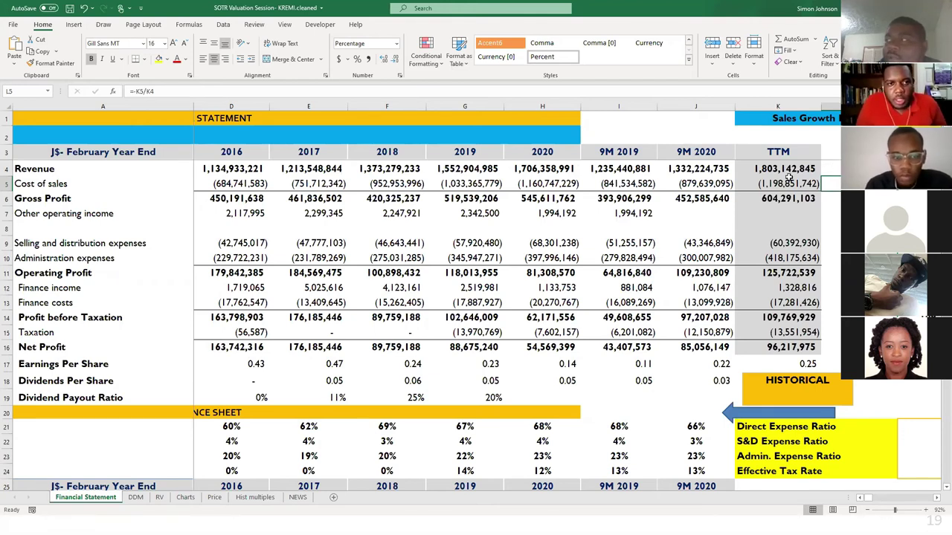
Compare the historical revenue growth rate in L4 with the sales growth rates of the forecast phases.
{"action": "left_click", "coordinate": [831, 169]}
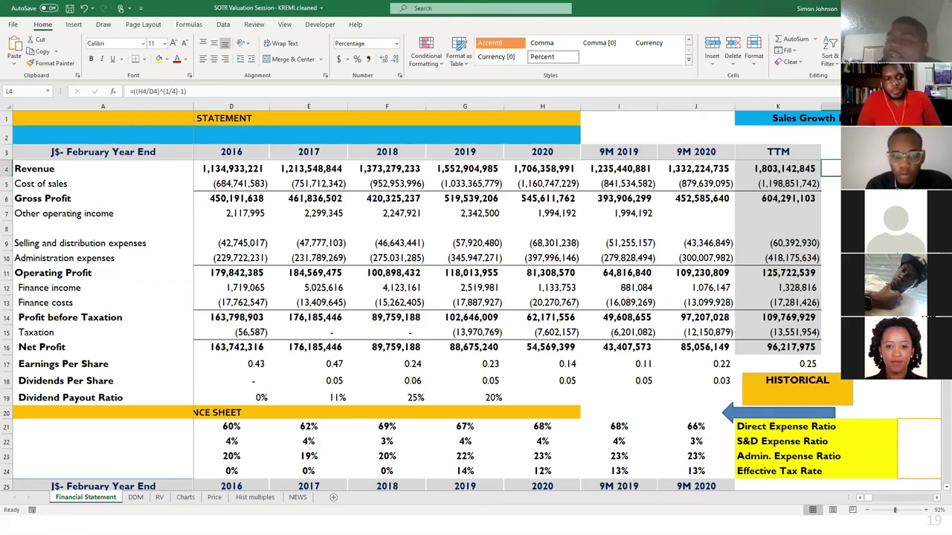
{"action": "scroll", "coordinate": [763, 166], "scroll_direction": "right", "scroll_amount": 4}
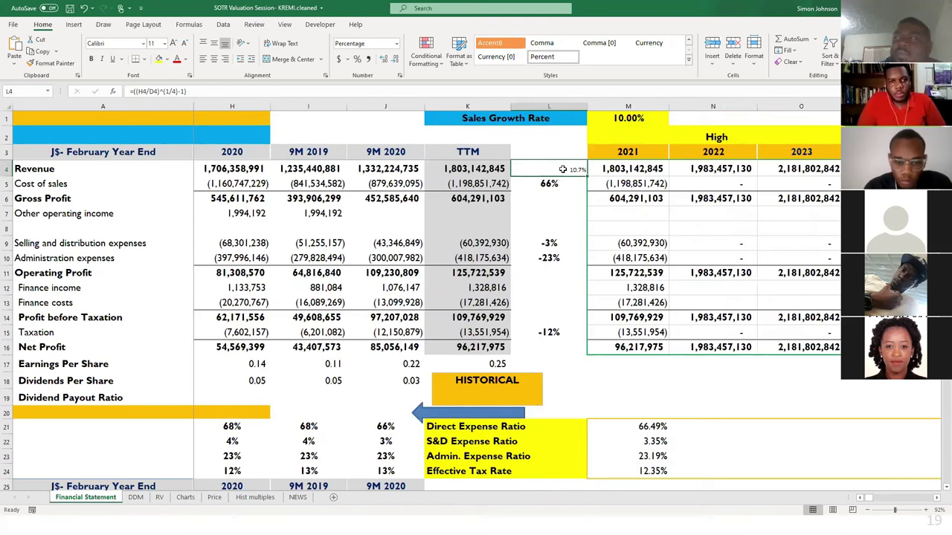
{"action": "scroll", "coordinate": [563, 169], "scroll_direction": "right", "scroll_amount": 3}
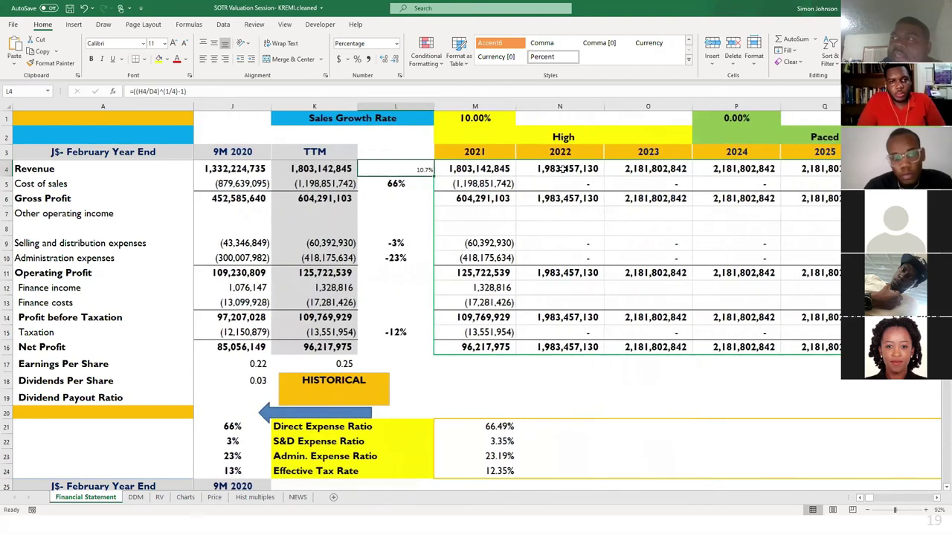
{"action": "scroll", "coordinate": [563, 170], "scroll_direction": "right", "scroll_amount": 2}
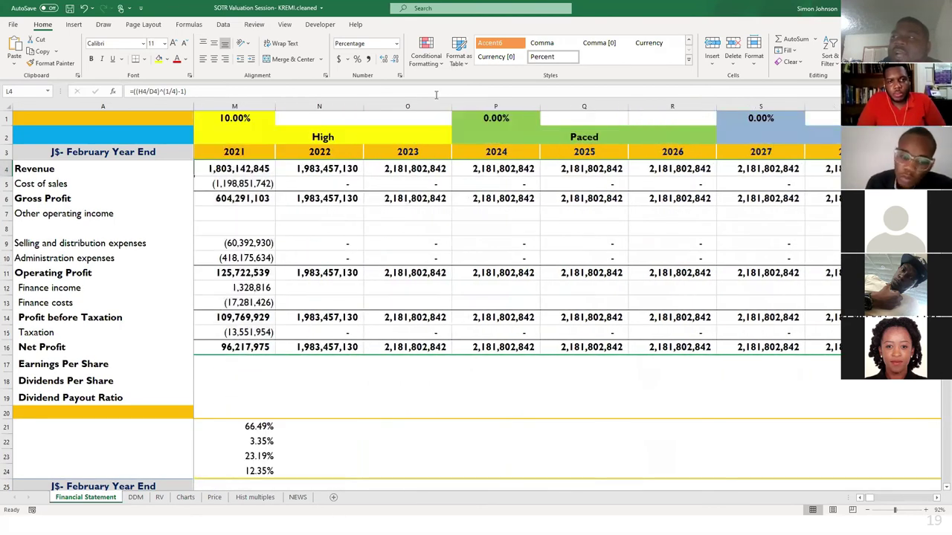
Try High phase growth rates of 15% and 50% in M1, and set the rate back to 10%.
{"action": "left_click", "coordinate": [246, 120]}
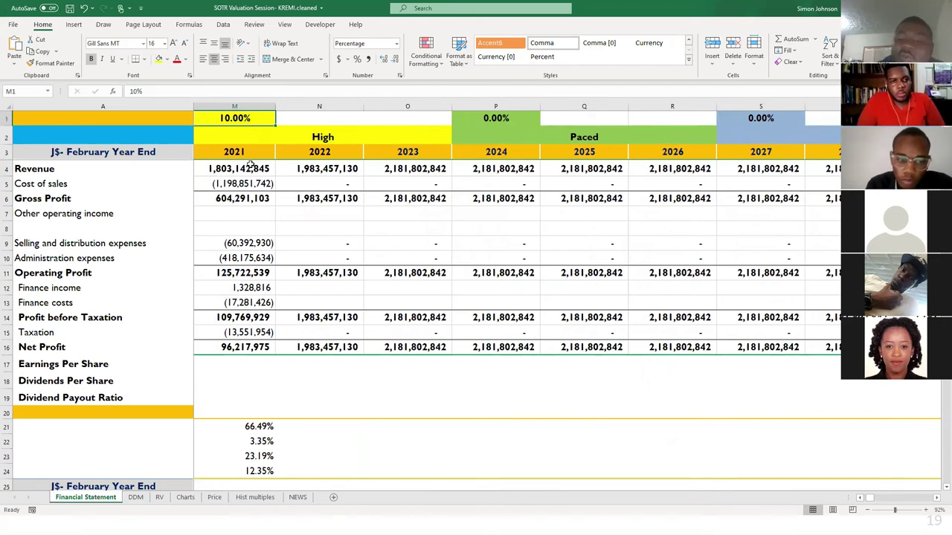
{"action": "type", "text": "15"}
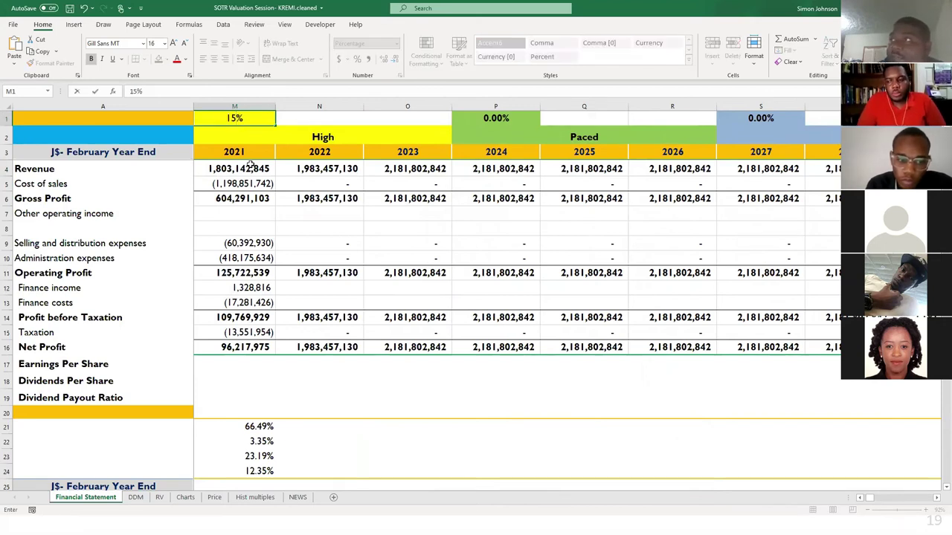
{"action": "key", "text": "Return"}
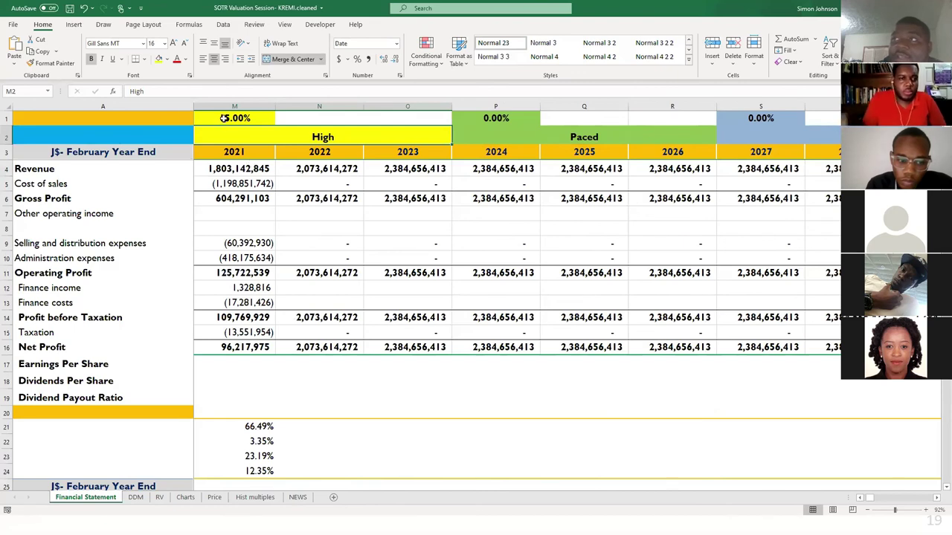
{"action": "left_click", "coordinate": [223, 119]}
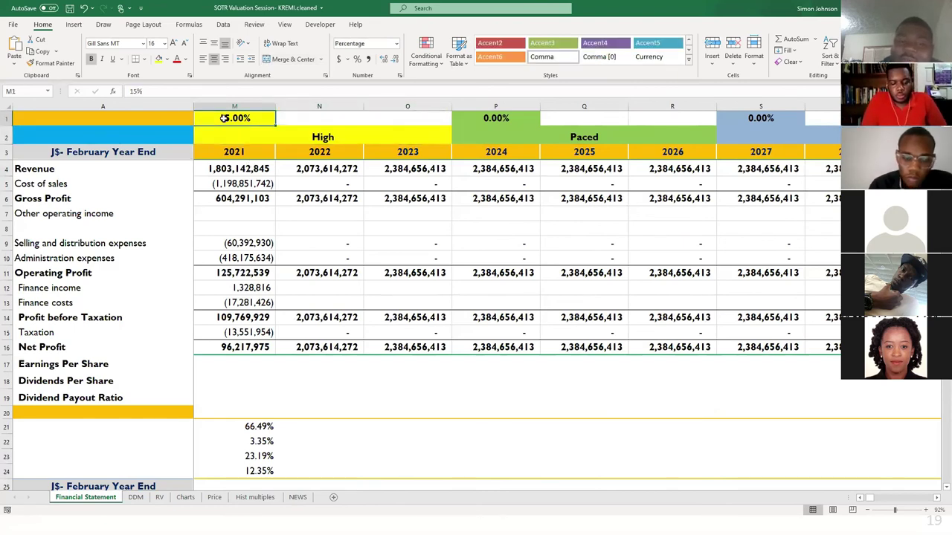
{"action": "type", "text": "50"}
{"action": "key", "text": "Return"}
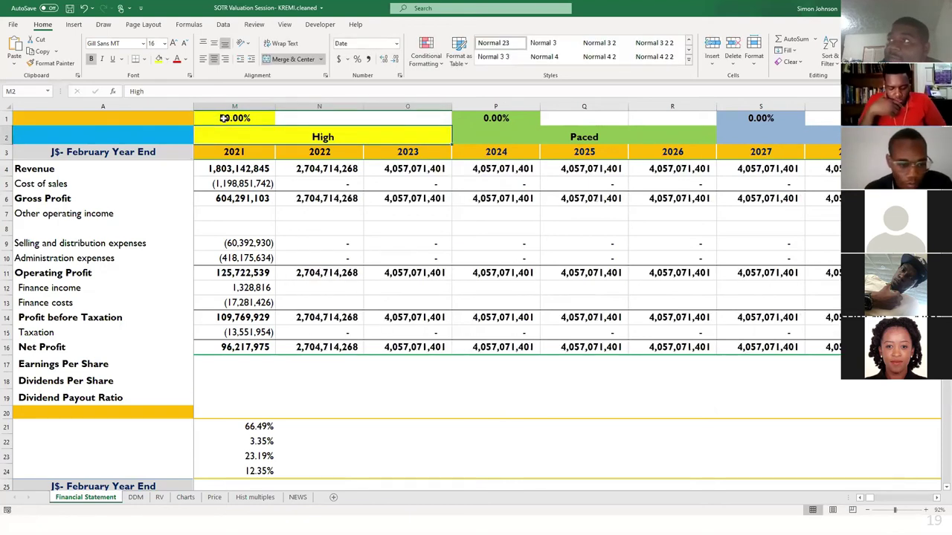
{"action": "left_click", "coordinate": [229, 118]}
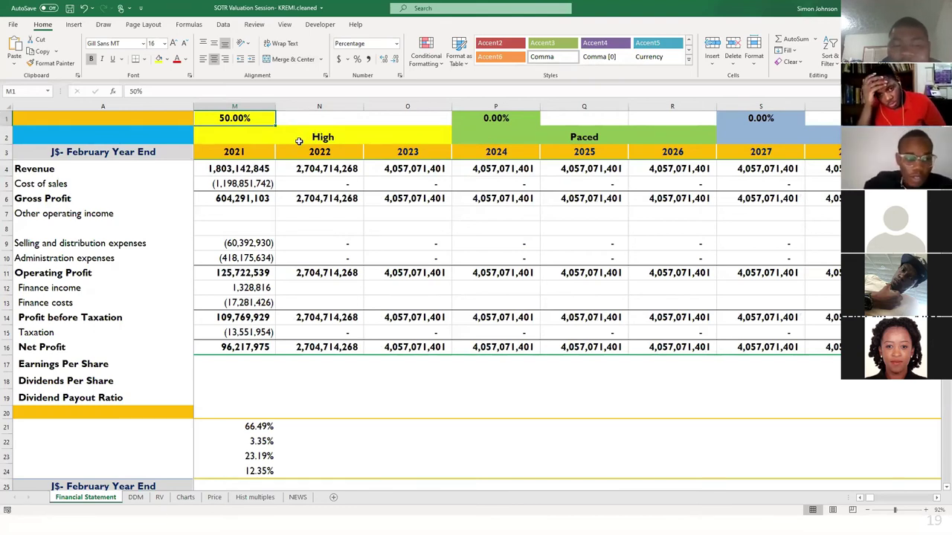
{"action": "type", "text": "10"}
{"action": "key", "text": "Return"}
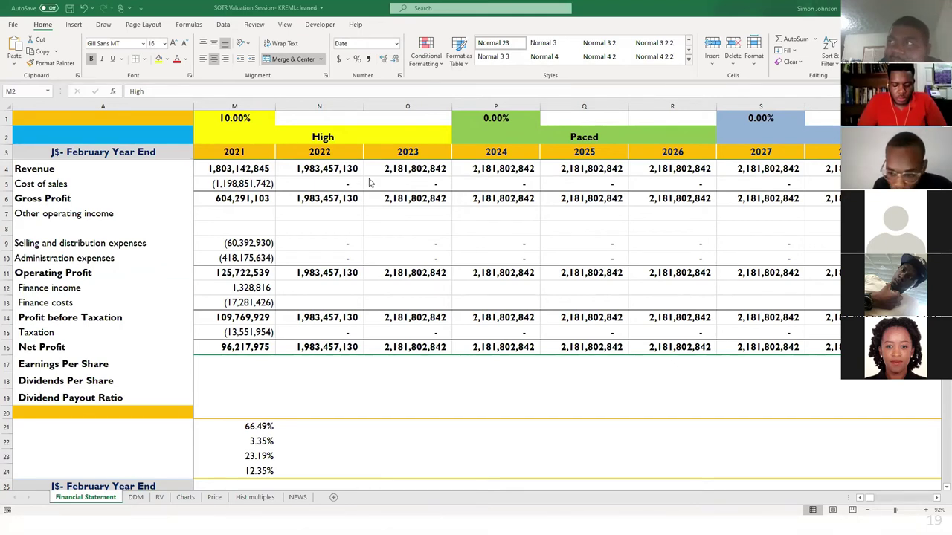
Set the Paced phase's sales growth rate in P1 to 8%.
{"action": "left_click", "coordinate": [233, 118]}
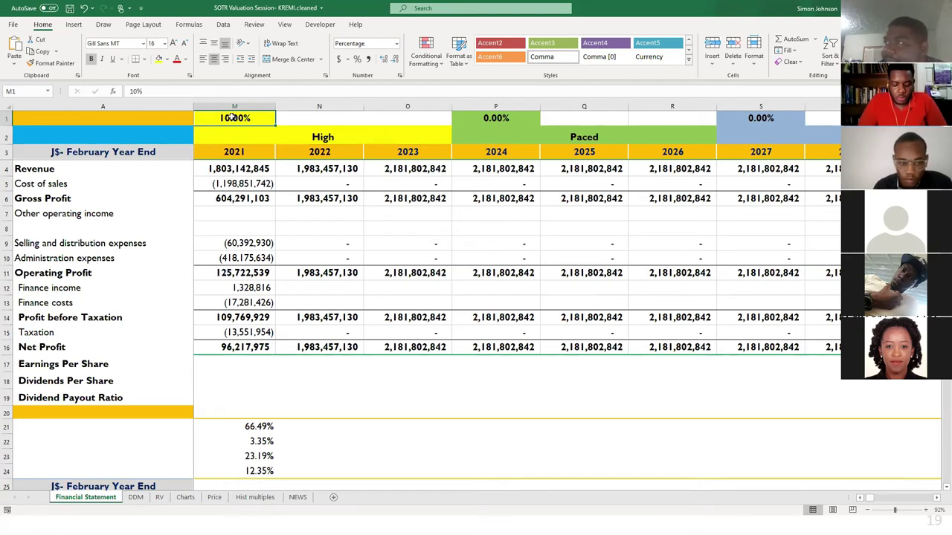
{"action": "left_click", "coordinate": [290, 117]}
{"action": "left_click", "coordinate": [253, 117]}
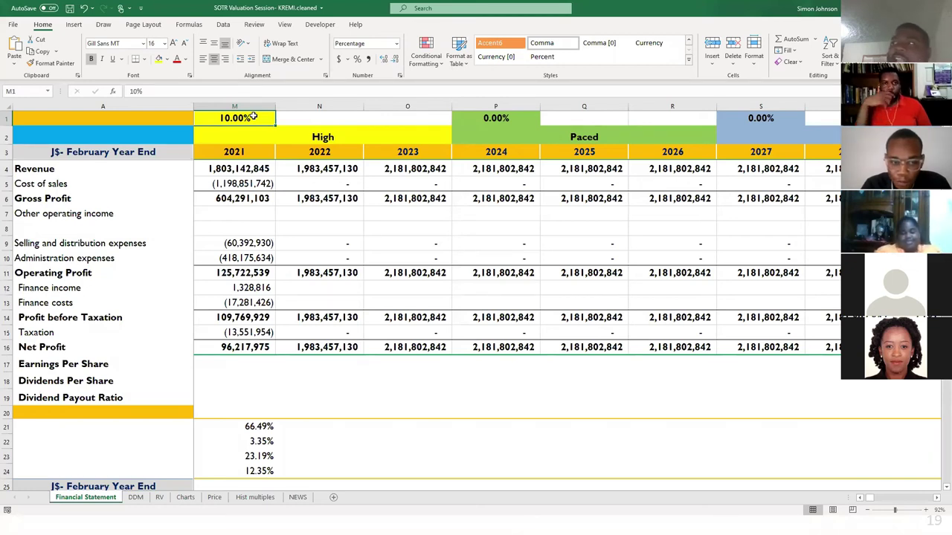
{"action": "left_click", "coordinate": [498, 117]}
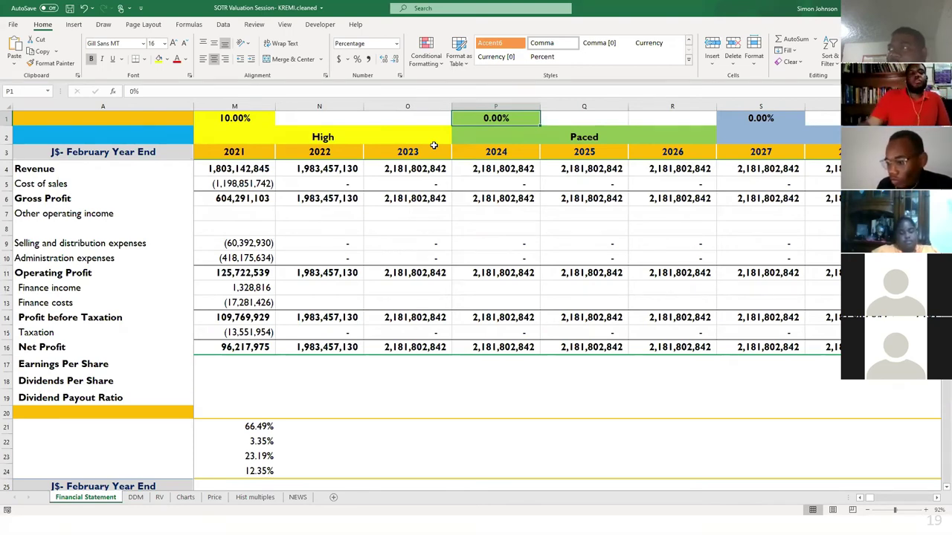
{"action": "type", "text": "8"}
{"action": "key", "text": "Return"}
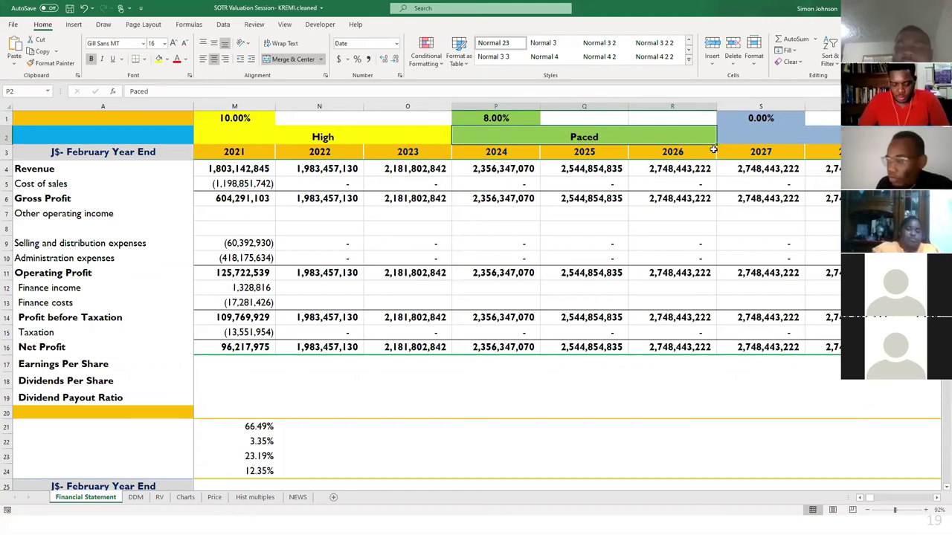
Review the quarterly results from FY 2017 to FY 2020, including the FY 2019 Q2 - Aug taxation, and return to the forecast columns.
{"action": "left_click", "coordinate": [749, 117]}
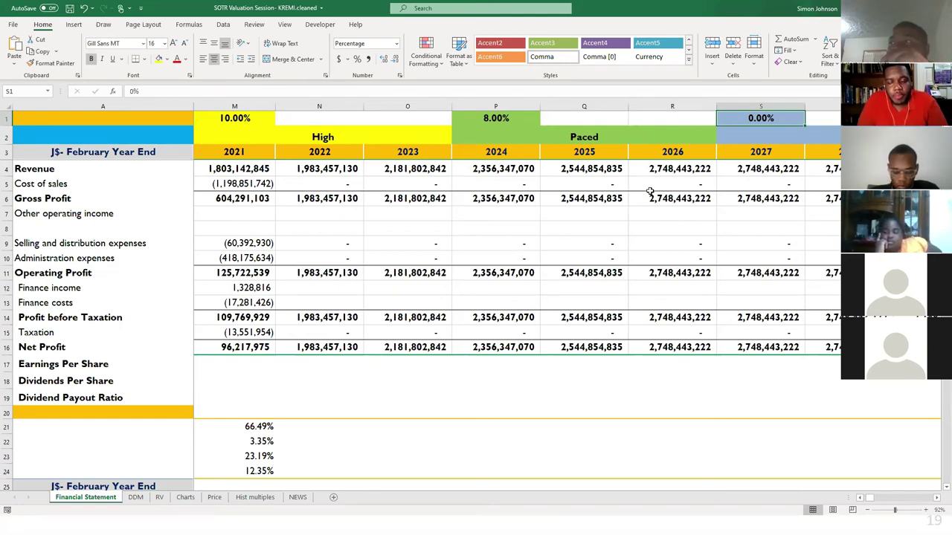
{"action": "scroll", "coordinate": [745, 192], "scroll_direction": "right", "scroll_amount": 10}
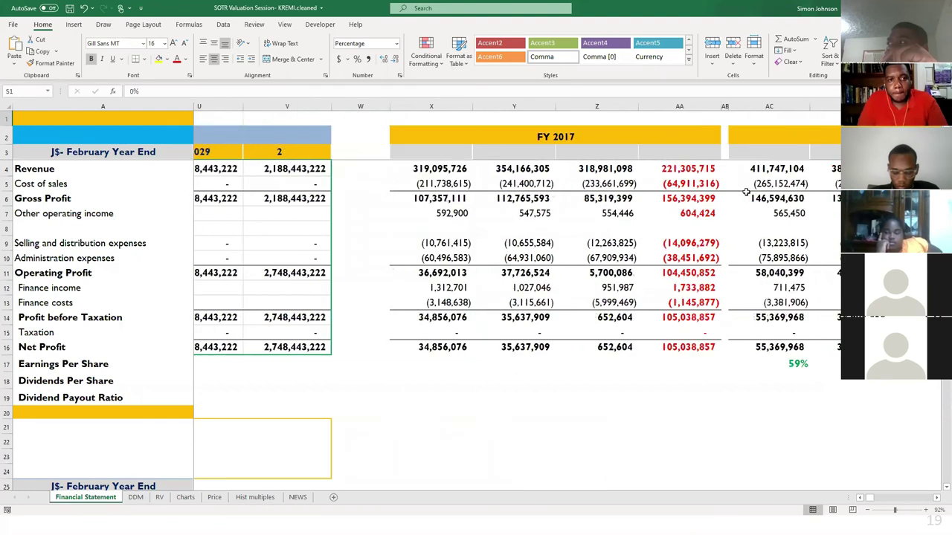
{"action": "scroll", "coordinate": [746, 192], "scroll_direction": "right", "scroll_amount": 2}
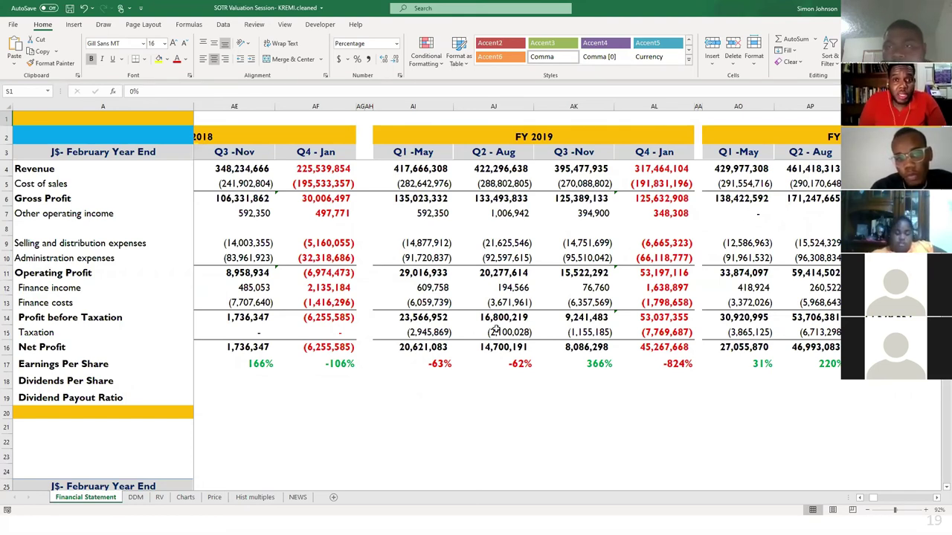
{"action": "left_click", "coordinate": [496, 330]}
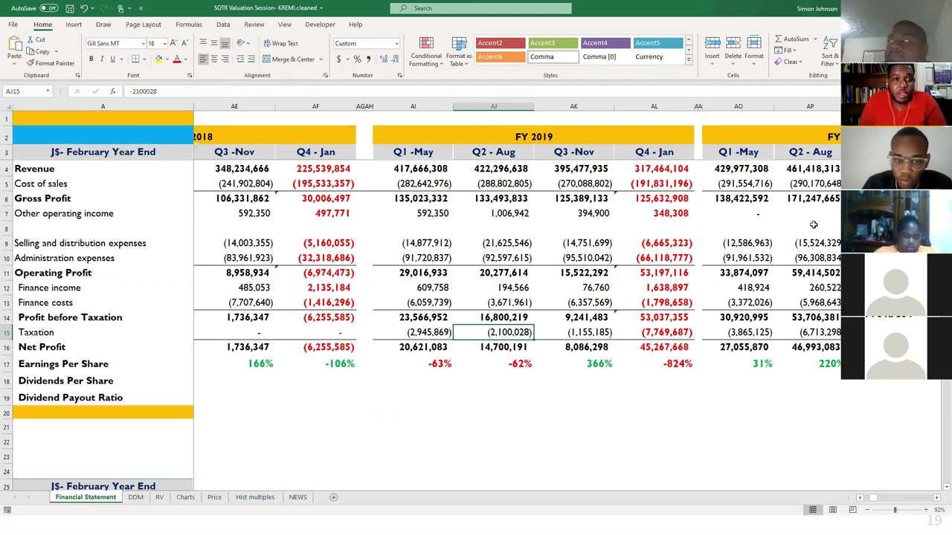
{"action": "scroll", "coordinate": [838, 196], "scroll_direction": "left", "scroll_amount": 3}
{"action": "scroll", "coordinate": [838, 197], "scroll_direction": "left", "scroll_amount": 5}
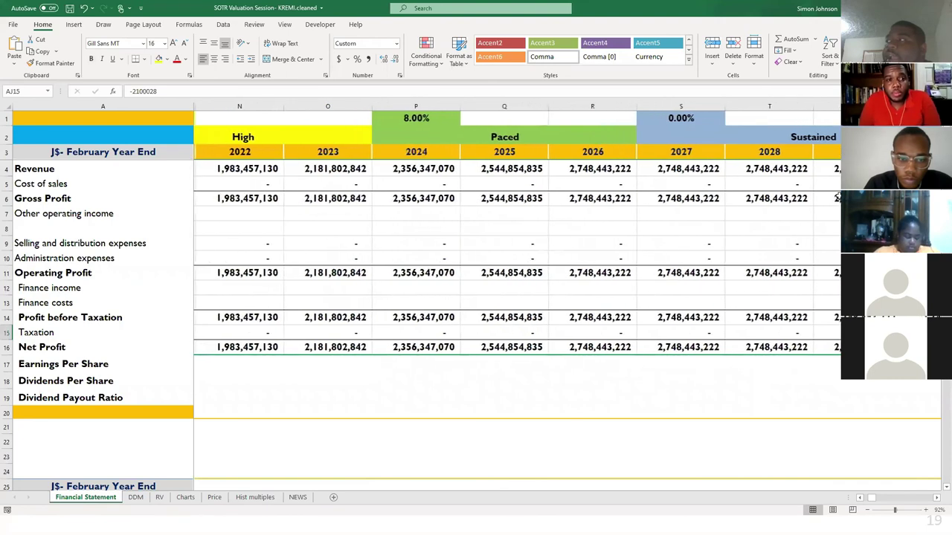
{"action": "scroll", "coordinate": [838, 196], "scroll_direction": "left", "scroll_amount": 1}
{"action": "scroll", "coordinate": [838, 197], "scroll_direction": "left", "scroll_amount": 1}
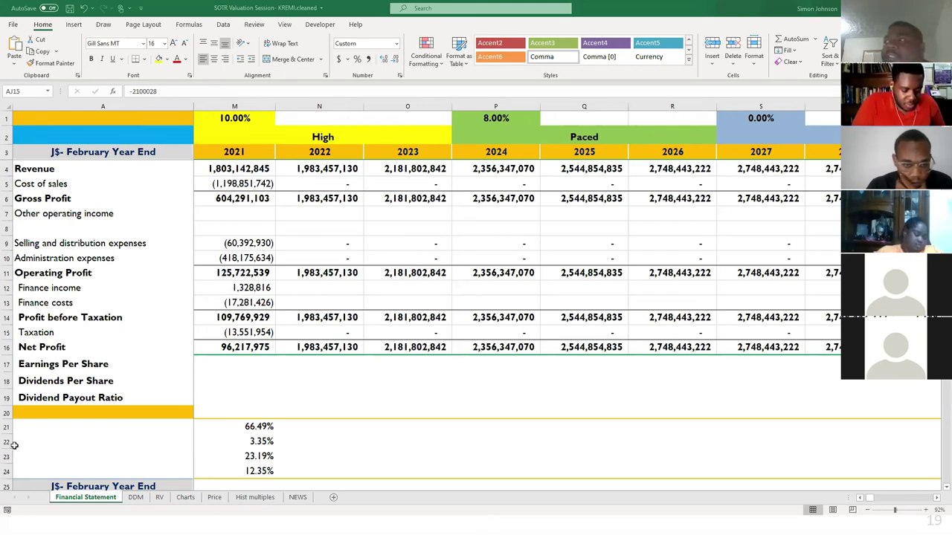
Set the Sustained phase's sales growth rate in S1 to 1%.
{"action": "left_click", "coordinate": [753, 121]}
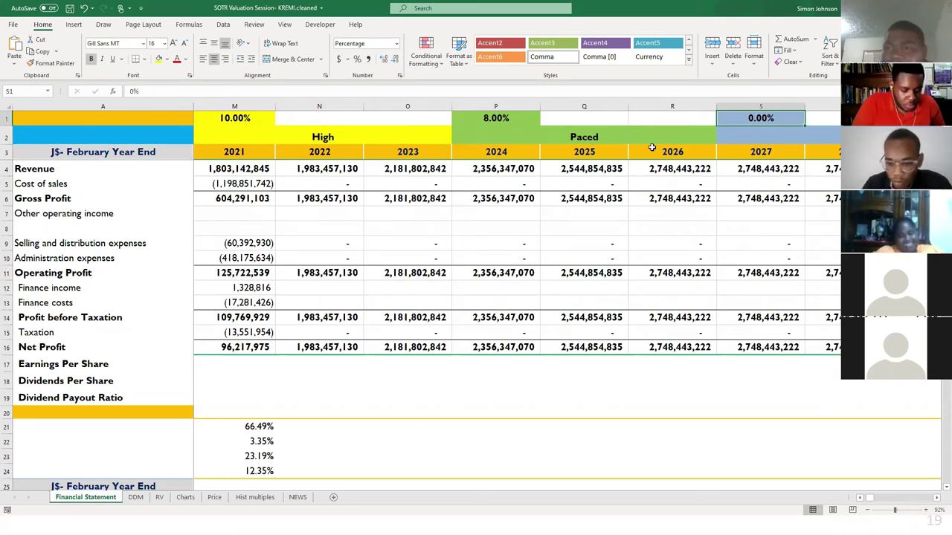
{"action": "type", "text": "1"}
{"action": "key", "text": "Return"}
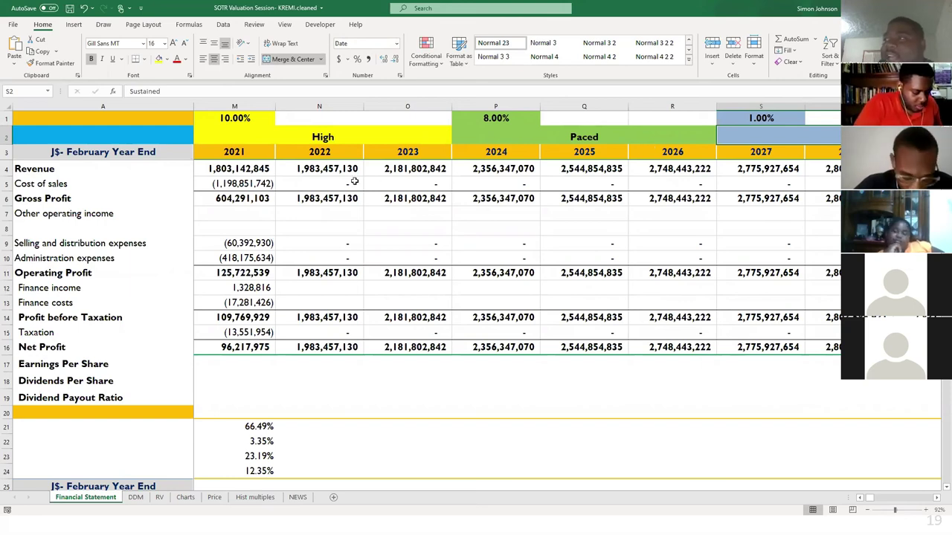
Check the 2022 Cost of sales formula in N5 and the 2021 Direct Expense Ratio in M21.
{"action": "left_click", "coordinate": [319, 186]}
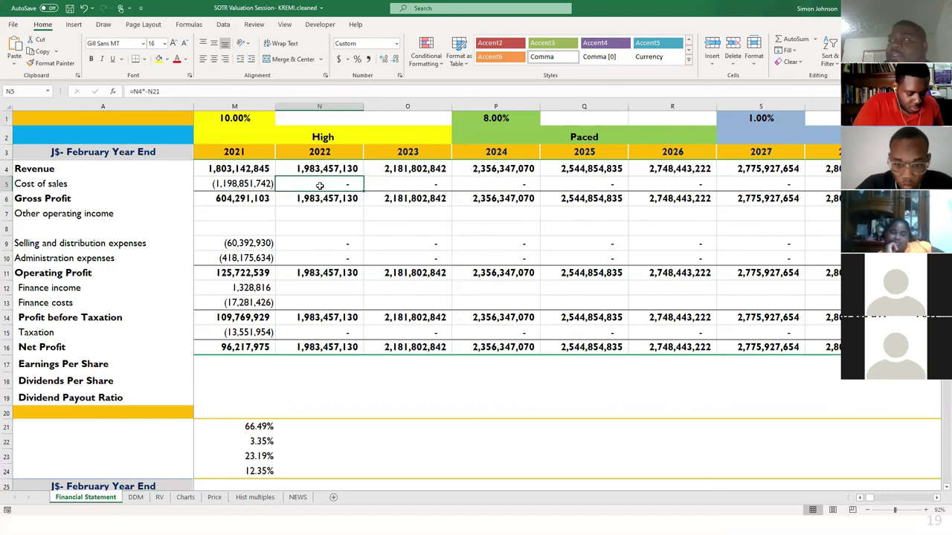
{"action": "double_click", "coordinate": [321, 186]}
{"action": "key", "text": "Return"}
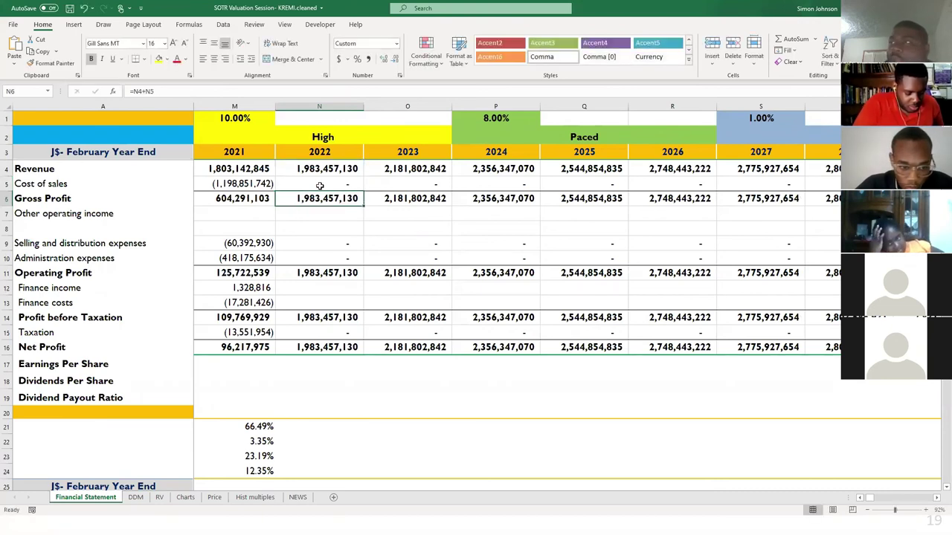
{"action": "scroll", "coordinate": [408, 249], "scroll_direction": "left", "scroll_amount": 2}
{"action": "scroll", "coordinate": [408, 249], "scroll_direction": "left", "scroll_amount": 2}
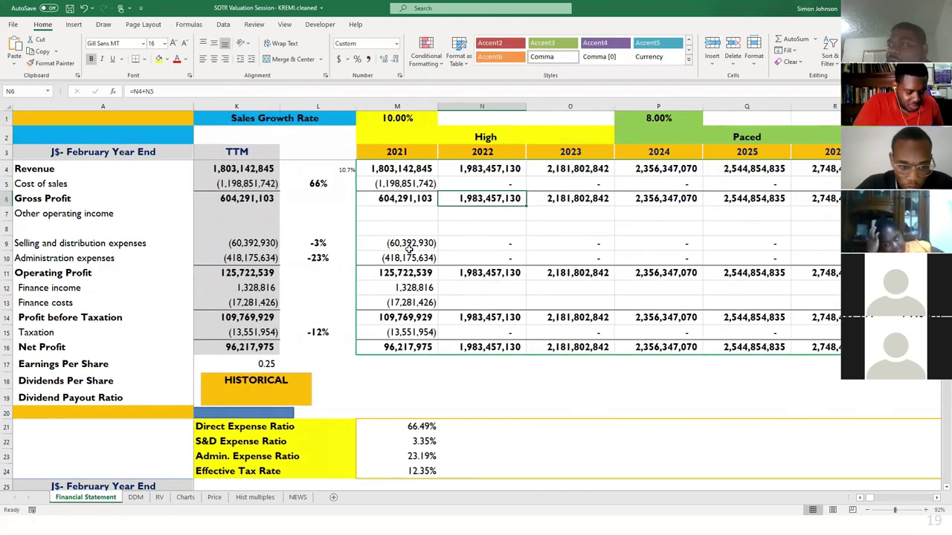
{"action": "scroll", "coordinate": [408, 249], "scroll_direction": "down", "scroll_amount": 2}
{"action": "scroll", "coordinate": [408, 249], "scroll_direction": "up", "scroll_amount": 1}
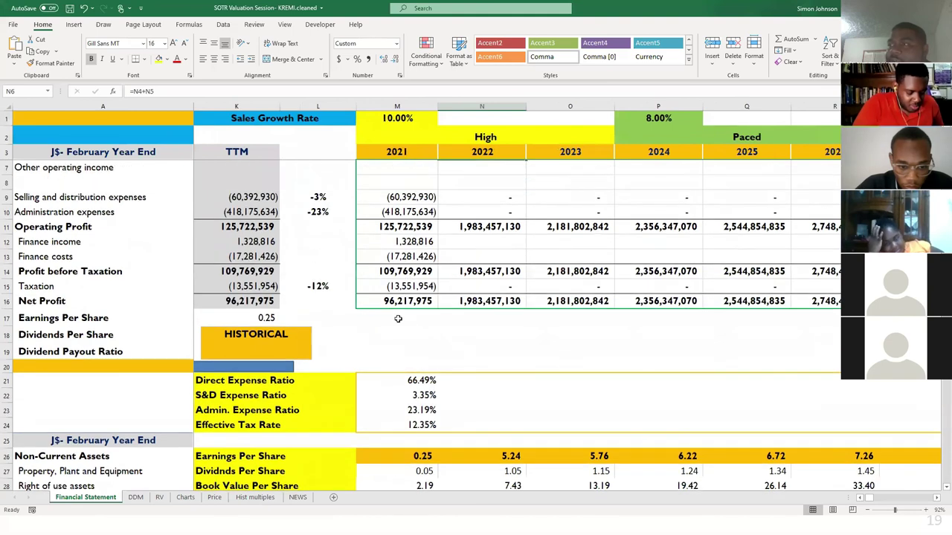
{"action": "left_click", "coordinate": [436, 382]}
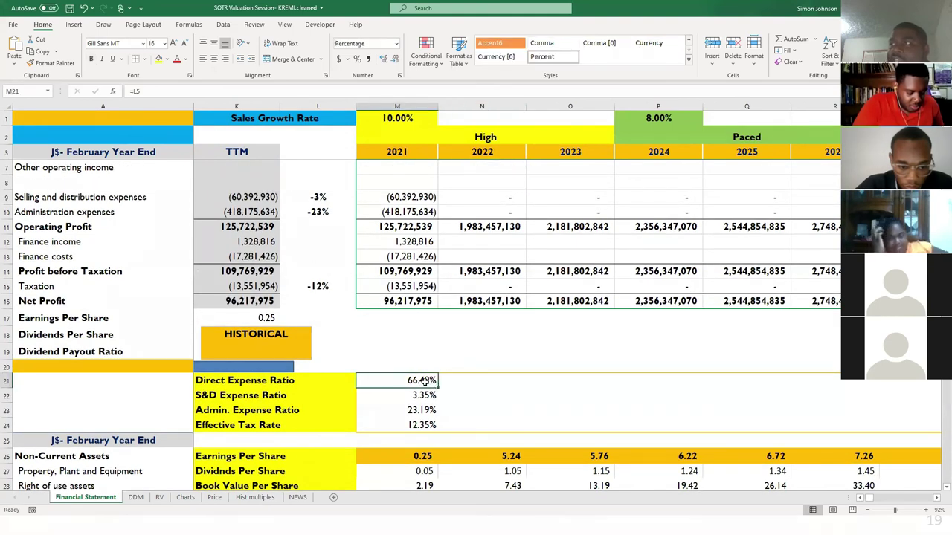
Compare the historical direct expense ratios from 2015 to 9M 2020 in row 21, highlighting 2019 through 9M 2020.
{"action": "scroll", "coordinate": [421, 381], "scroll_direction": "left", "scroll_amount": 6}
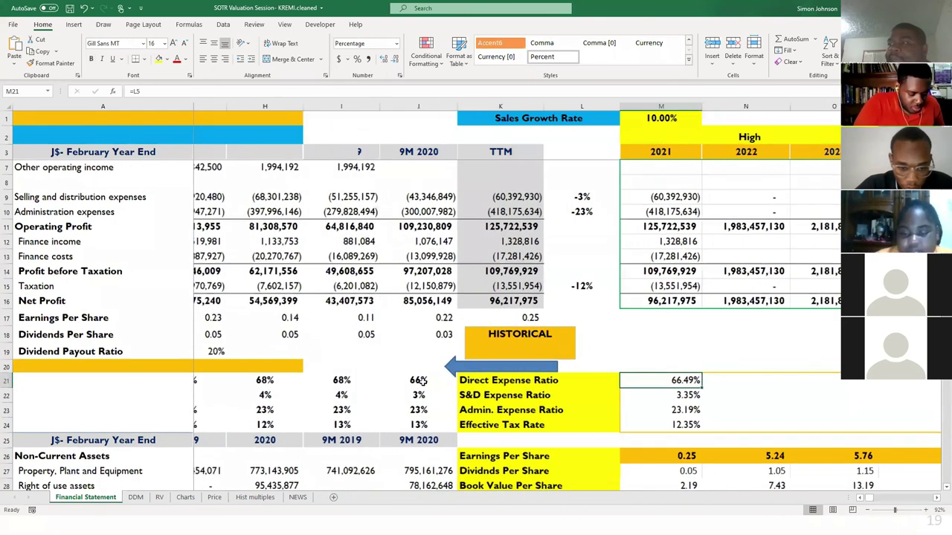
{"action": "scroll", "coordinate": [422, 380], "scroll_direction": "left", "scroll_amount": 3}
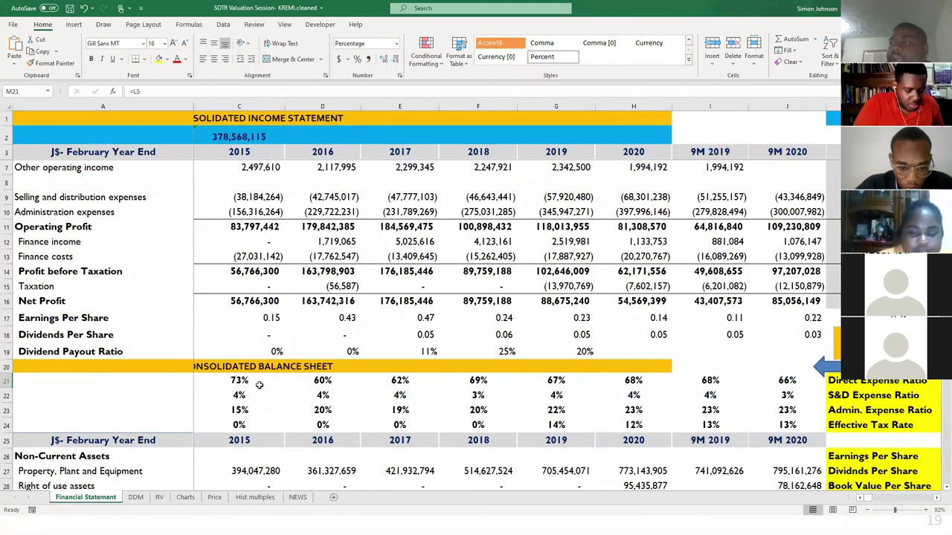
{"action": "left_click", "coordinate": [236, 381]}
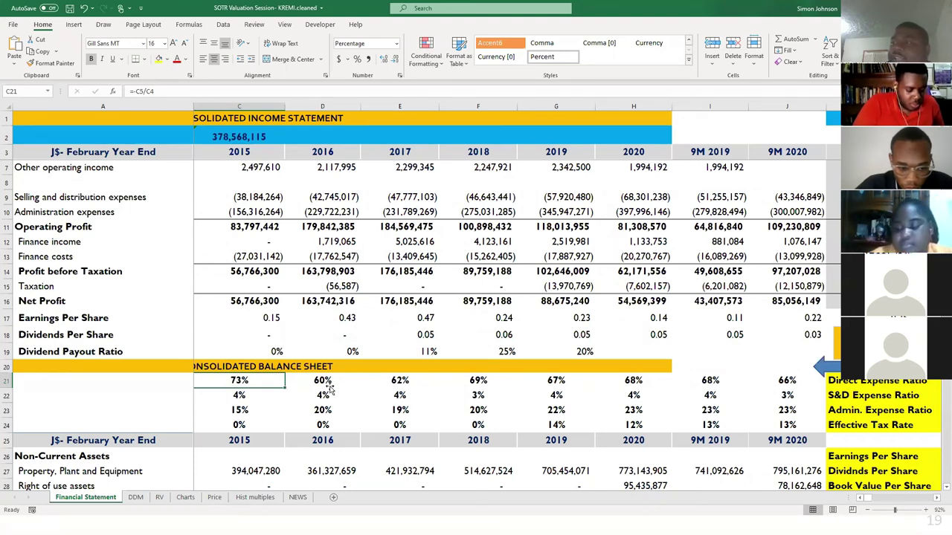
{"action": "left_click", "coordinate": [476, 393]}
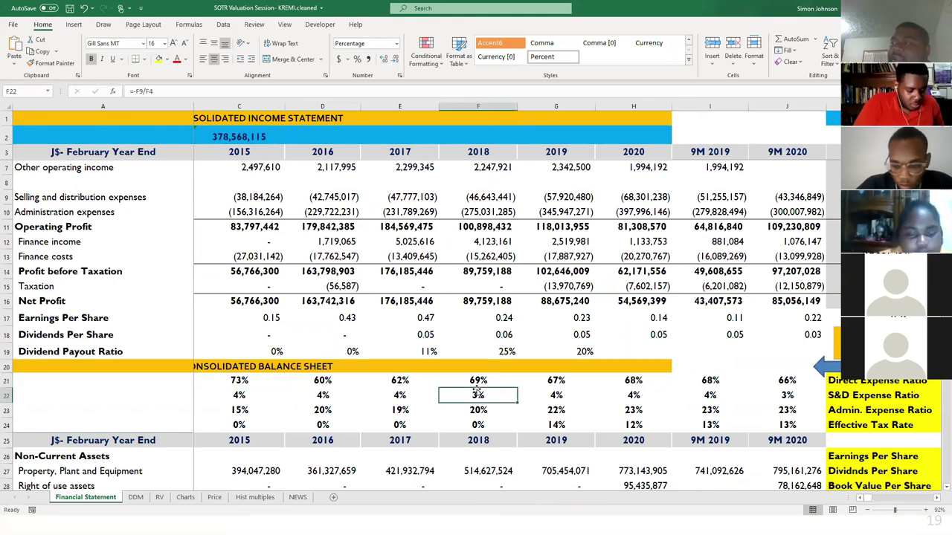
{"action": "scroll", "coordinate": [476, 389], "scroll_direction": "right", "scroll_amount": 1}
{"action": "scroll", "coordinate": [573, 389], "scroll_direction": "right", "scroll_amount": 1}
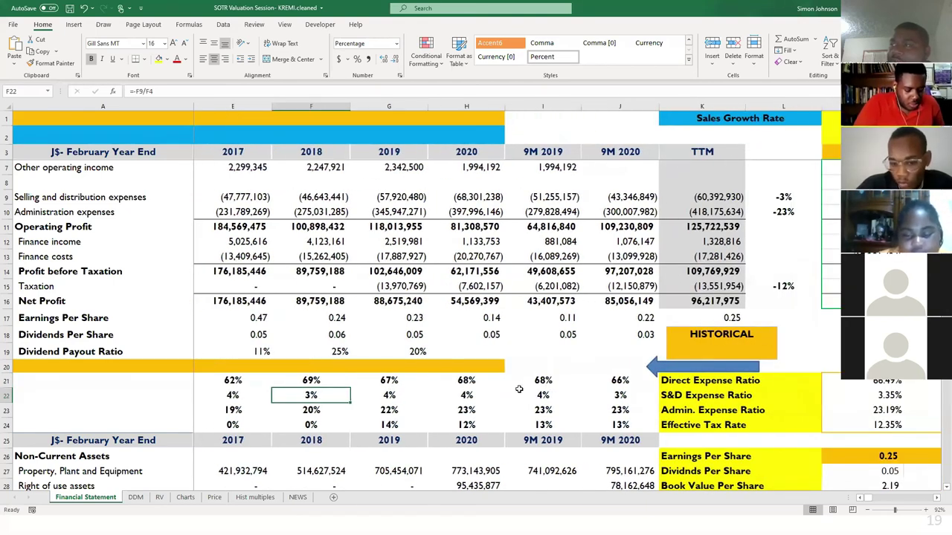
{"action": "left_click_drag", "start_coordinate": [380, 380], "coordinate": [612, 382]}
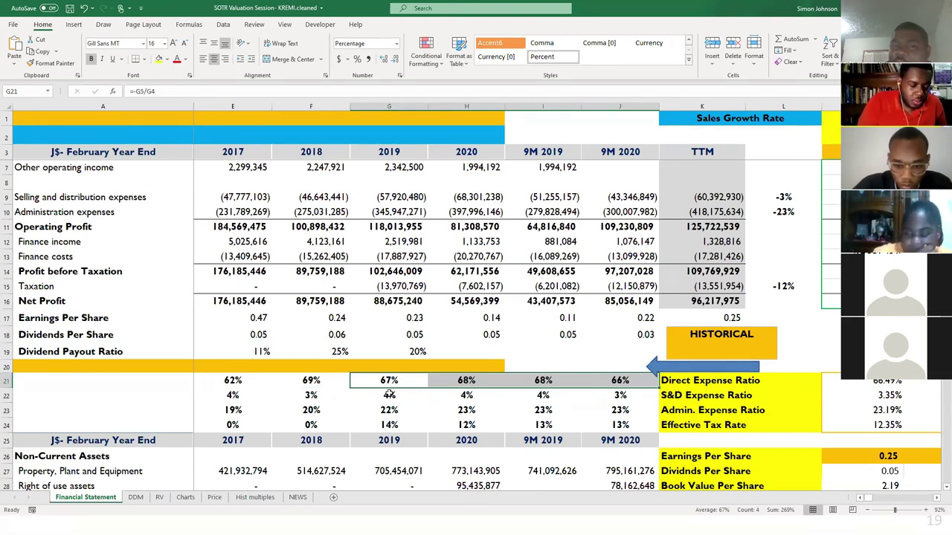
{"action": "scroll", "coordinate": [389, 395], "scroll_direction": "right", "scroll_amount": 1}
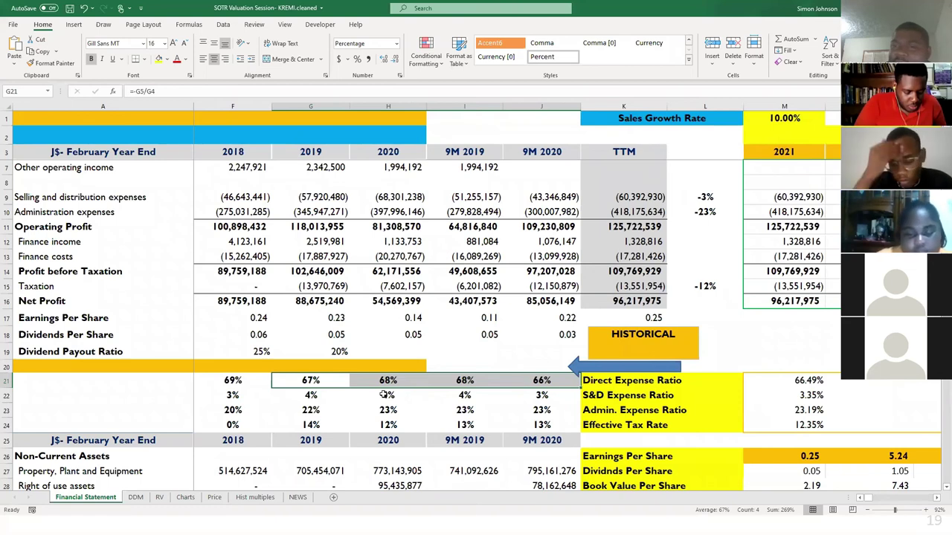
{"action": "scroll", "coordinate": [394, 405], "scroll_direction": "right", "scroll_amount": 4}
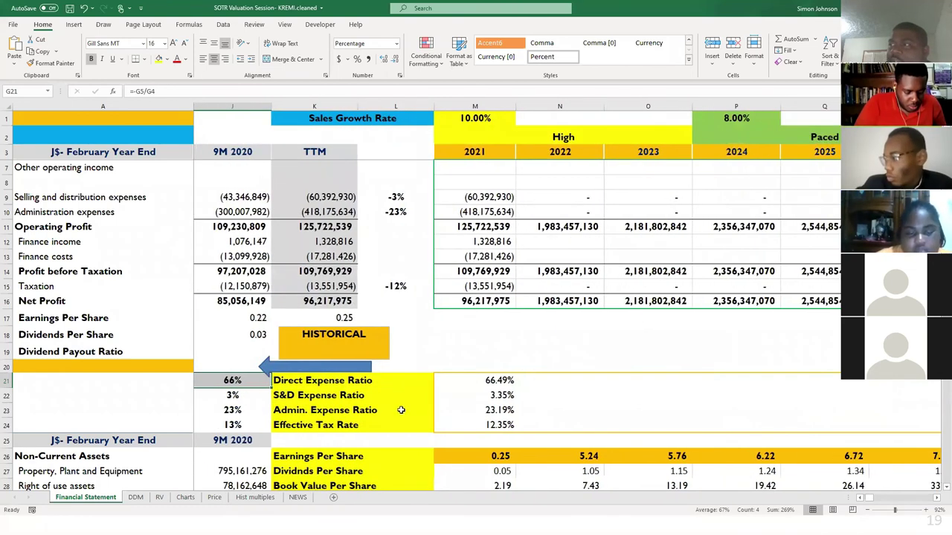
Examine the 2021 and 2022 Direct Expense Ratio cells together with the Cost of sales line they drive.
{"action": "left_click", "coordinate": [468, 383]}
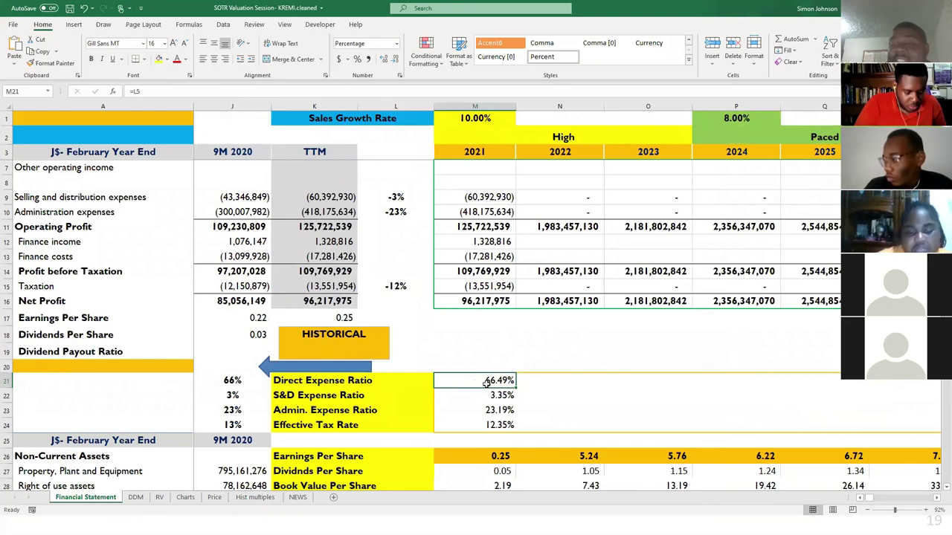
{"action": "left_click", "coordinate": [525, 385]}
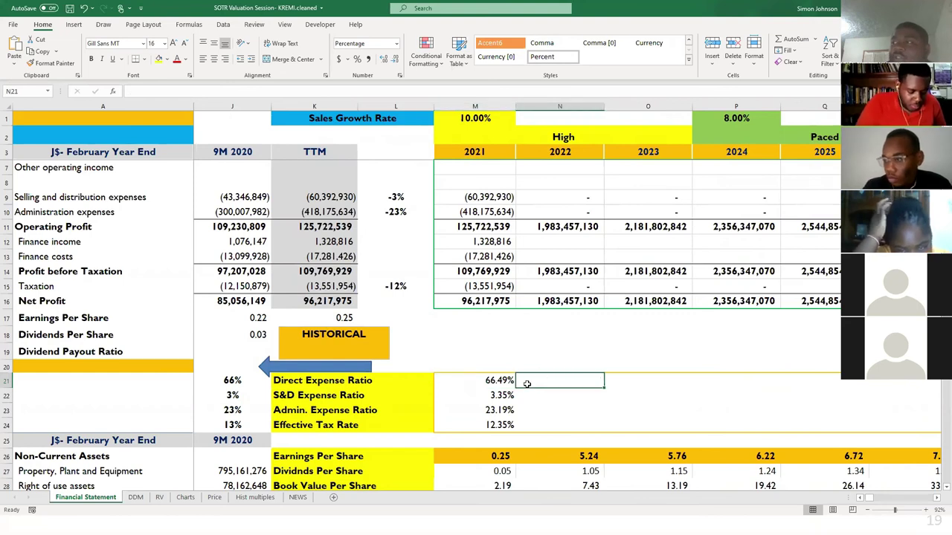
{"action": "scroll", "coordinate": [526, 384], "scroll_direction": "right", "scroll_amount": 1}
{"action": "scroll", "coordinate": [526, 384], "scroll_direction": "right", "scroll_amount": 1}
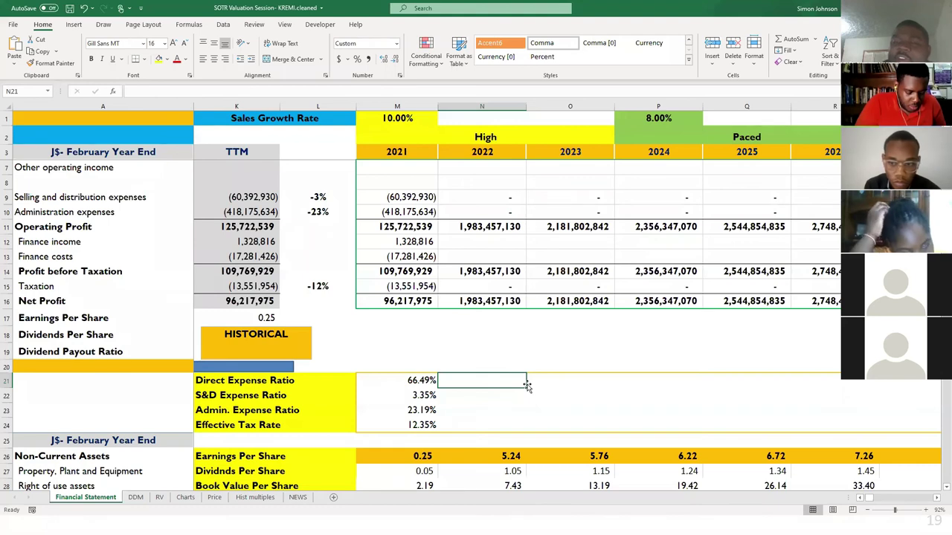
{"action": "left_click", "coordinate": [554, 363]}
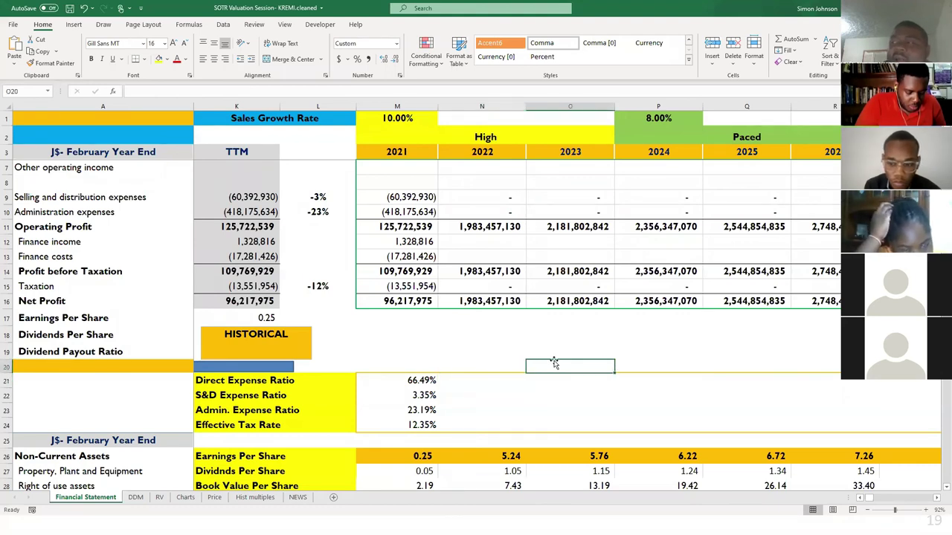
{"action": "left_click", "coordinate": [460, 380]}
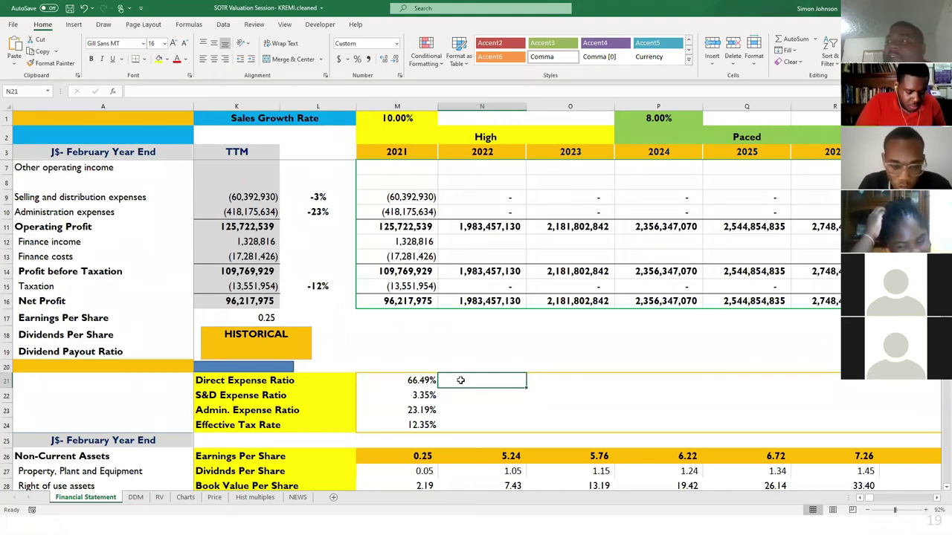
{"action": "scroll", "coordinate": [460, 380], "scroll_direction": "up", "scroll_amount": 1}
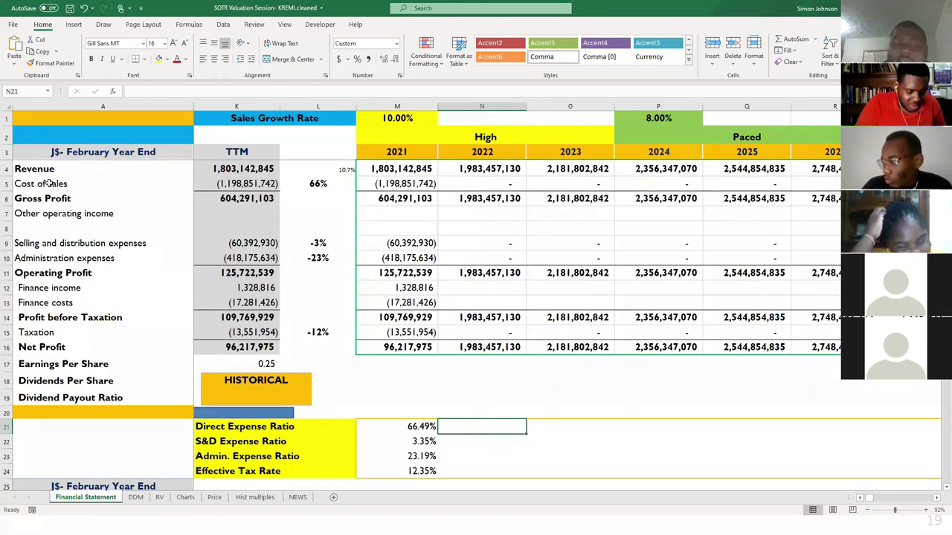
{"action": "left_click", "coordinate": [50, 184]}
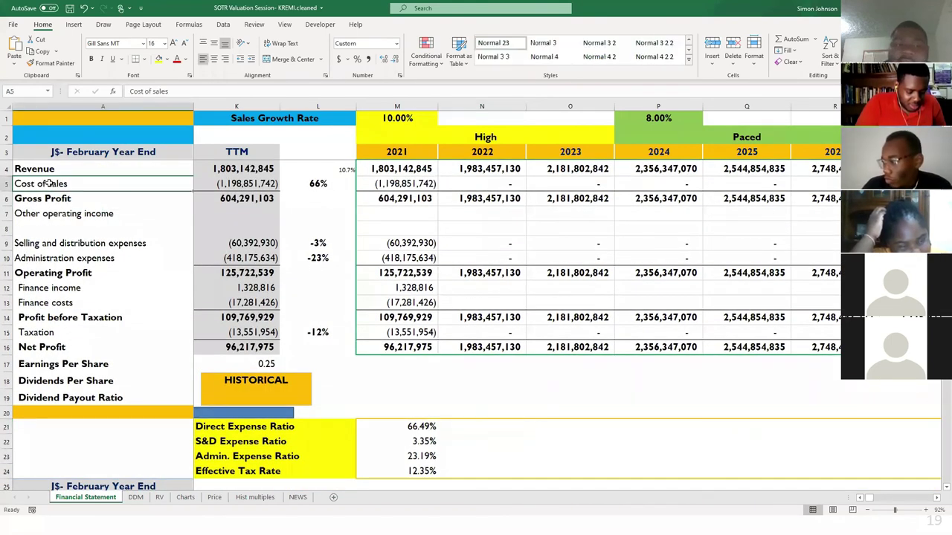
Set the 2022 Direct Expense Ratio in N21 to 67%.
{"action": "left_click", "coordinate": [470, 427]}
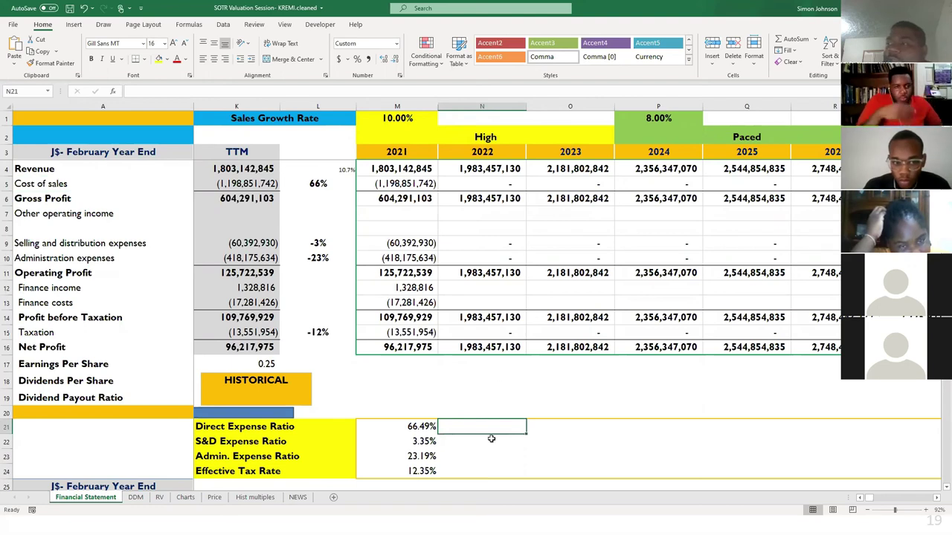
{"action": "type", "text": "67"}
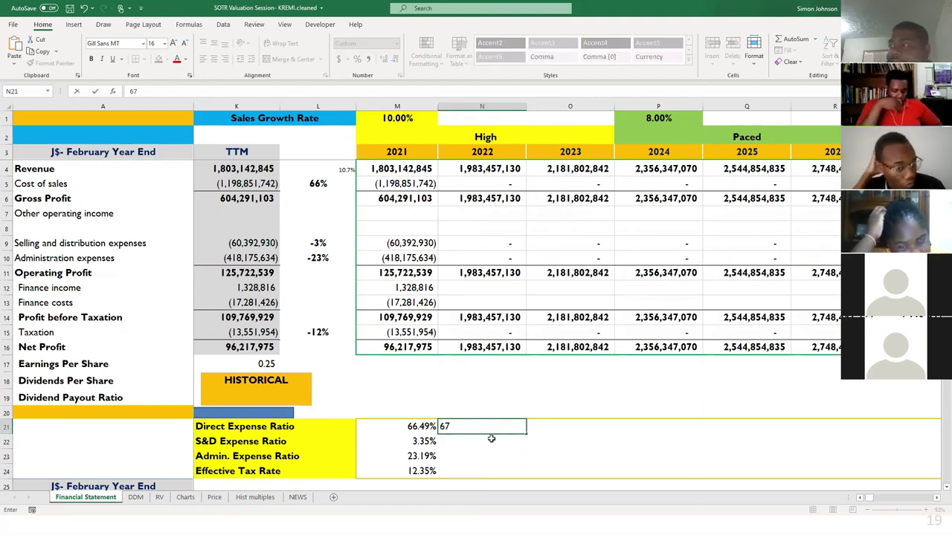
{"action": "key", "text": "Return"}
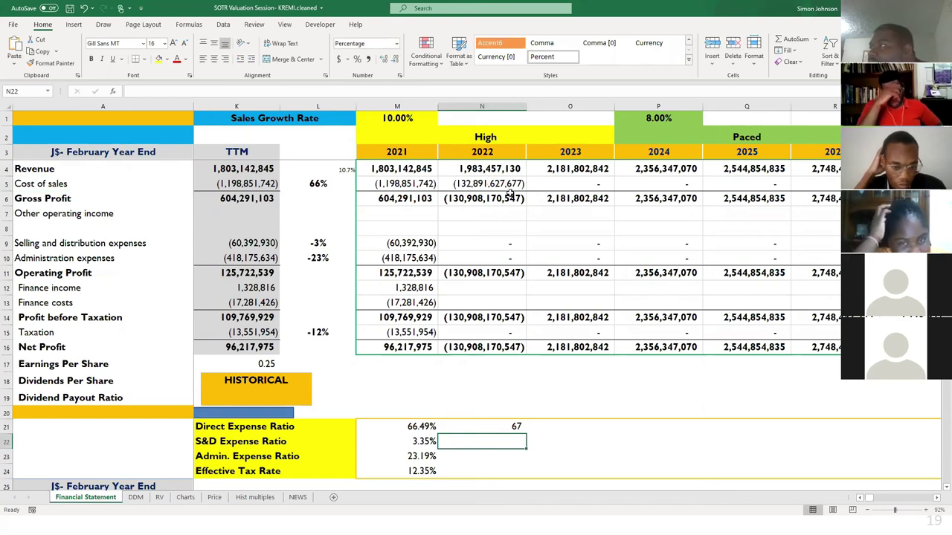
{"action": "left_click", "coordinate": [493, 422]}
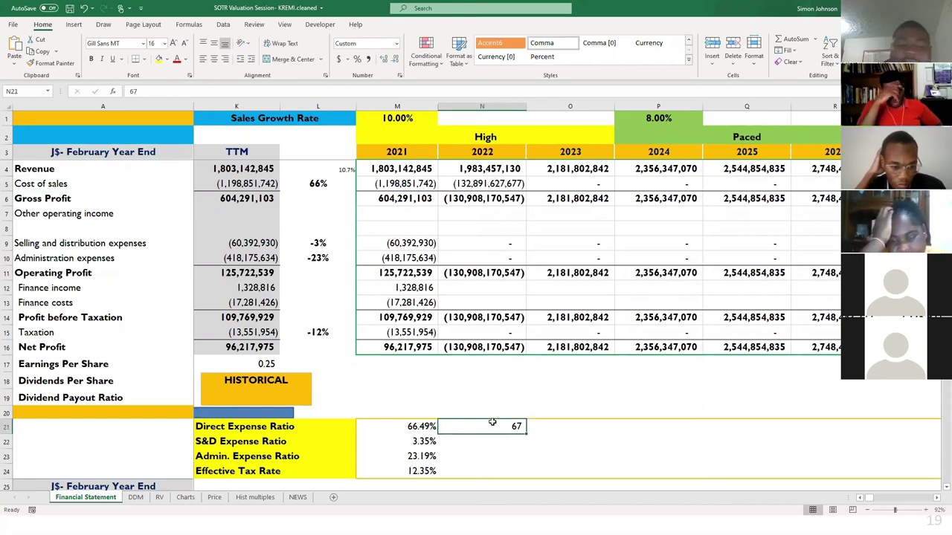
{"action": "type", "text": "67%"}
{"action": "key", "text": "Return"}
Format the forecast ratio cells N21:Q24 as percentages.
{"action": "left_click", "coordinate": [492, 422]}
{"action": "double_click", "coordinate": [492, 422]}
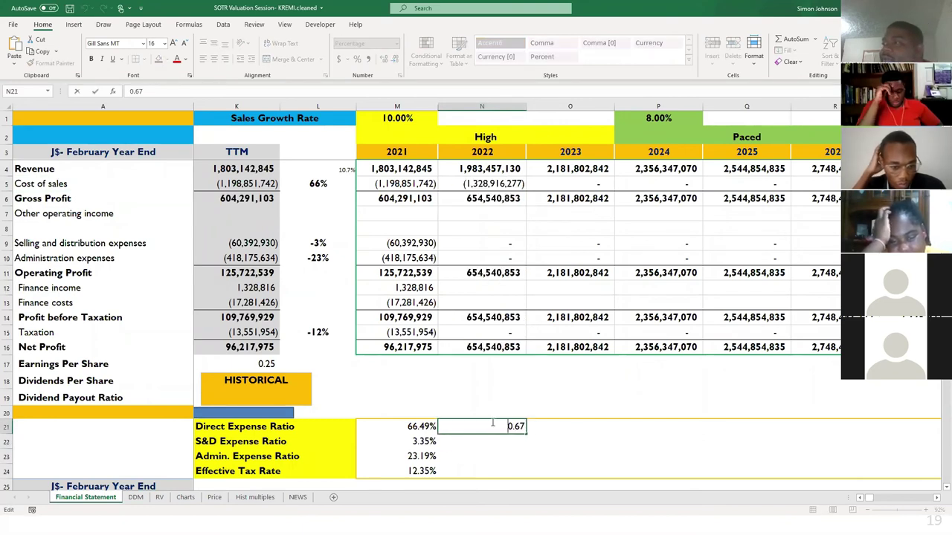
{"action": "key", "text": "BackSpace"}
{"action": "key", "text": "BackSpace"}
{"action": "key", "text": "BackSpace"}
{"action": "key", "text": "BackSpace"}
{"action": "left_click", "coordinate": [496, 460]}
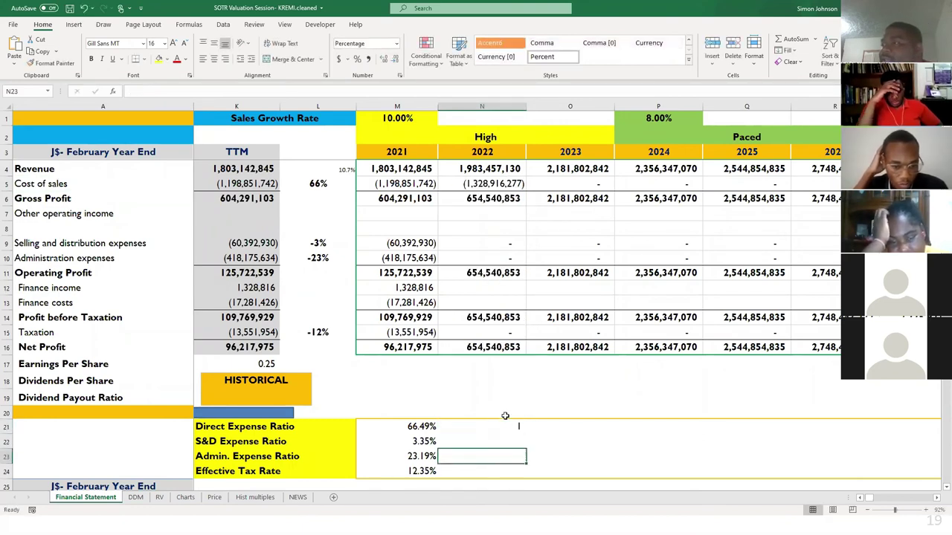
{"action": "left_click_drag", "start_coordinate": [502, 426], "coordinate": [751, 464]}
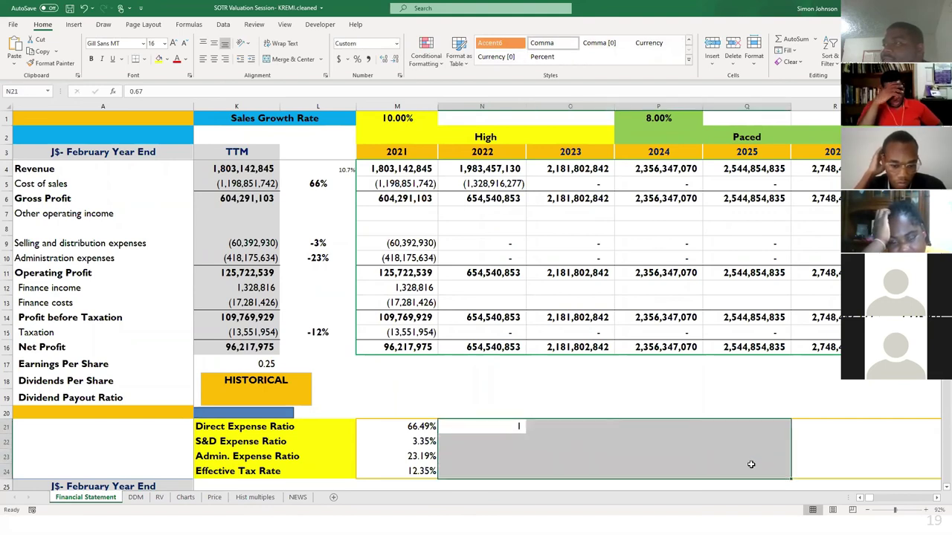
{"action": "left_click", "coordinate": [357, 59]}
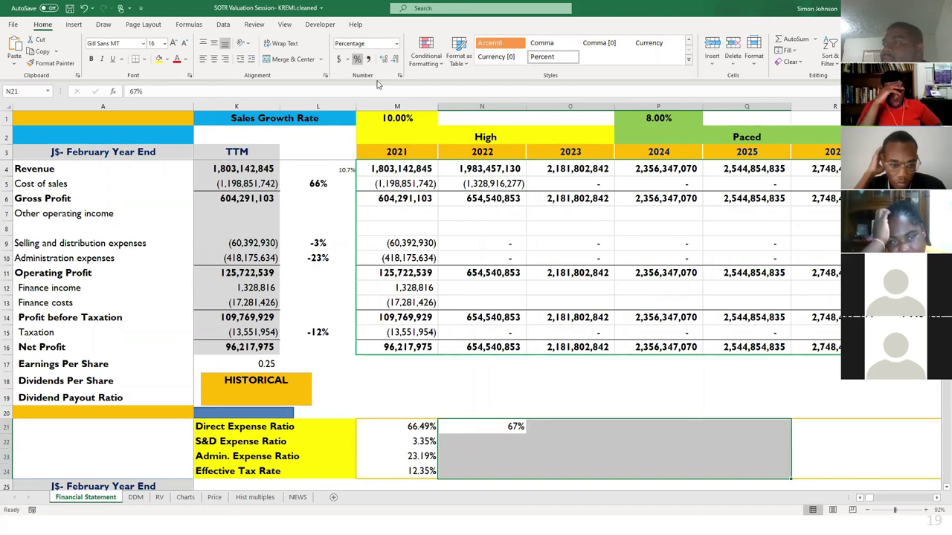
Check the 2022 Cost of sales formula in N5 and highlight the Cost of sales row across the forecast years.
{"action": "left_click", "coordinate": [493, 183]}
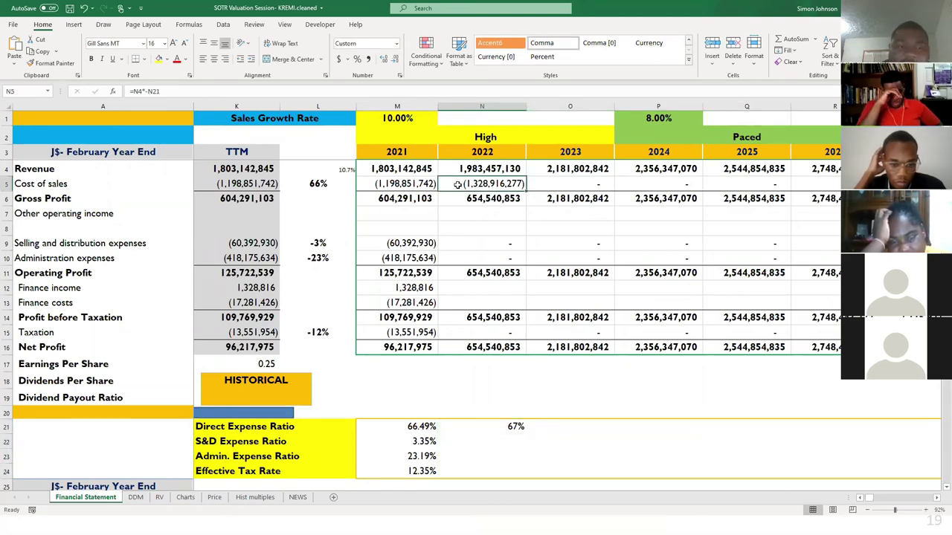
{"action": "left_click", "coordinate": [4, 183]}
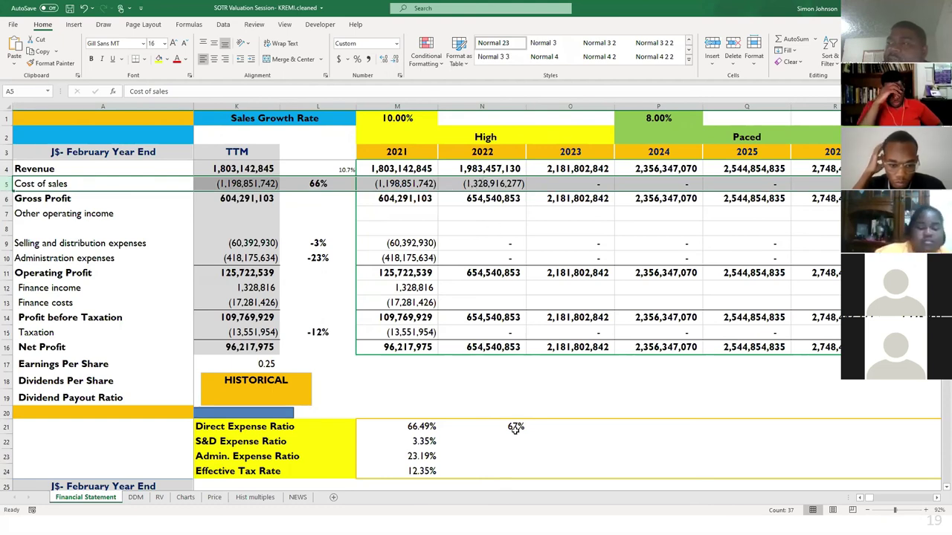
{"action": "scroll", "coordinate": [515, 429], "scroll_direction": "right", "scroll_amount": 3}
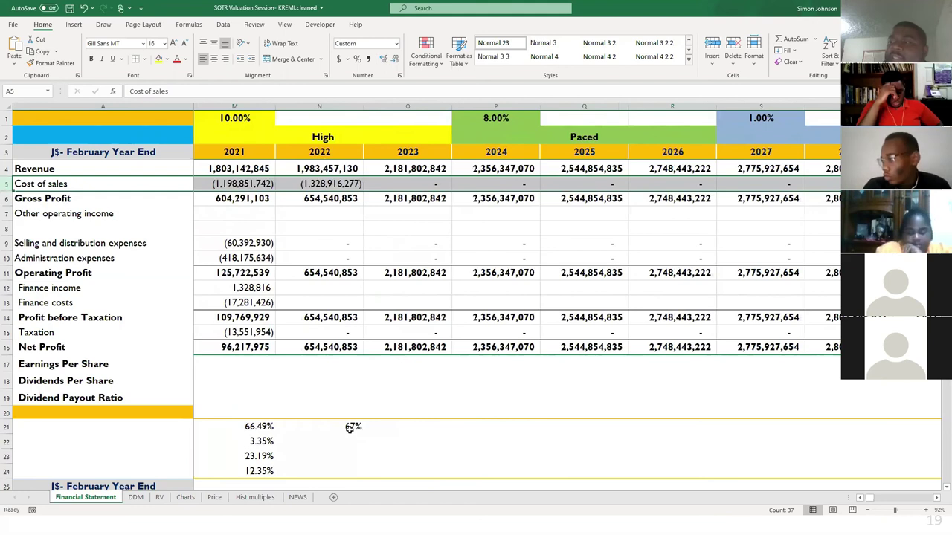
Copy the 67% Direct Expense Ratio from 2022 in N21 across to 2023 in O21.
{"action": "left_click", "coordinate": [350, 428]}
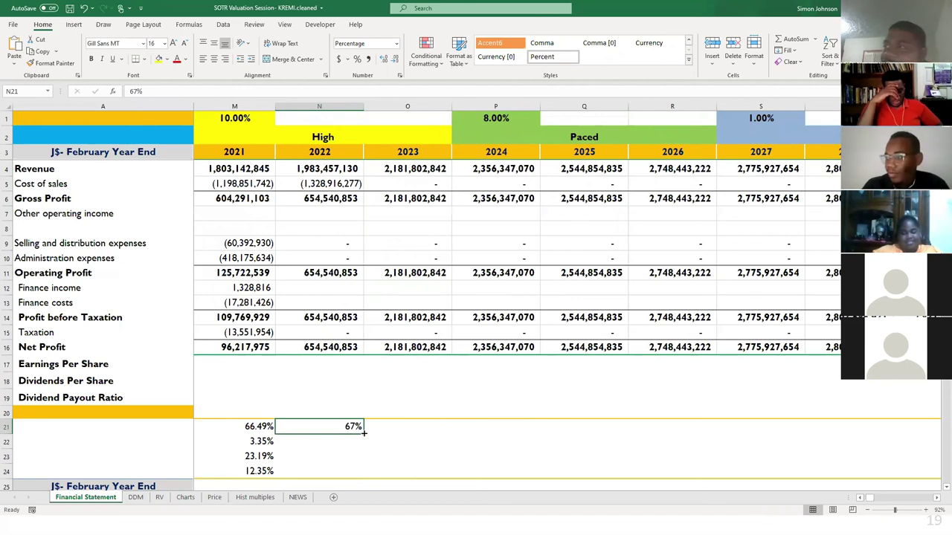
{"action": "left_click_drag", "start_coordinate": [369, 435], "coordinate": [352, 427]}
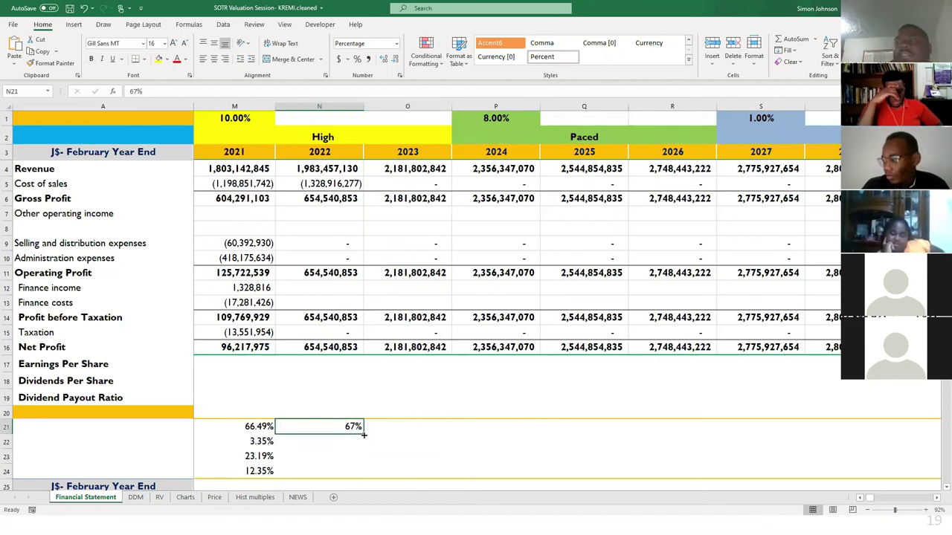
{"action": "left_click_drag", "start_coordinate": [363, 435], "coordinate": [446, 450]}
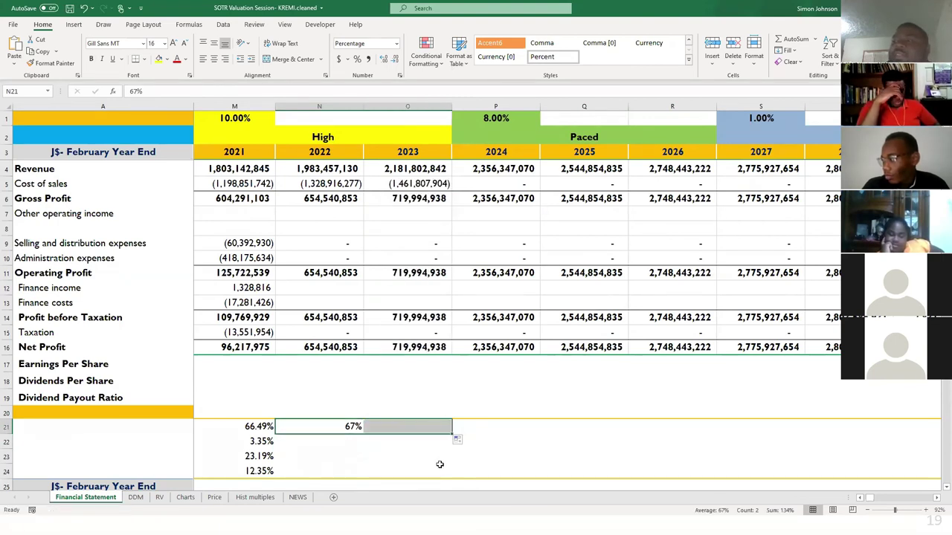
Set the 2024 Direct Expense Ratio in P21 to 68% and fill it across through 2026 in R21.
{"action": "left_click", "coordinate": [473, 428]}
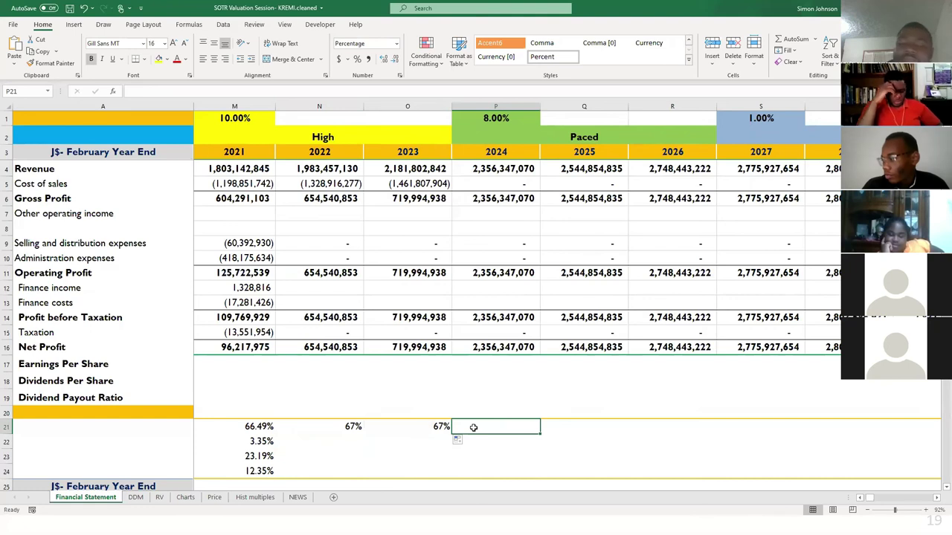
{"action": "type", "text": "68"}
{"action": "key", "text": "Return"}
{"action": "left_click", "coordinate": [473, 428]}
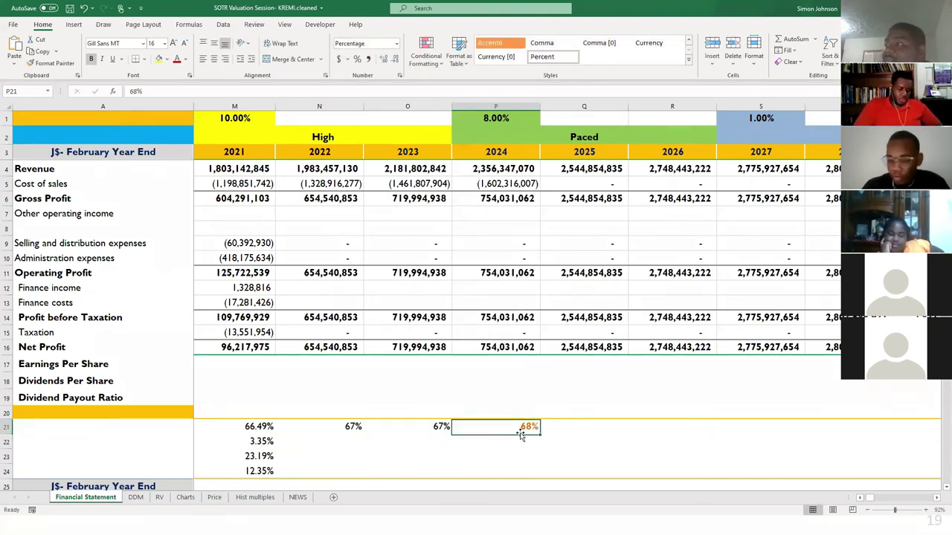
{"action": "left_click_drag", "start_coordinate": [539, 432], "coordinate": [678, 432]}
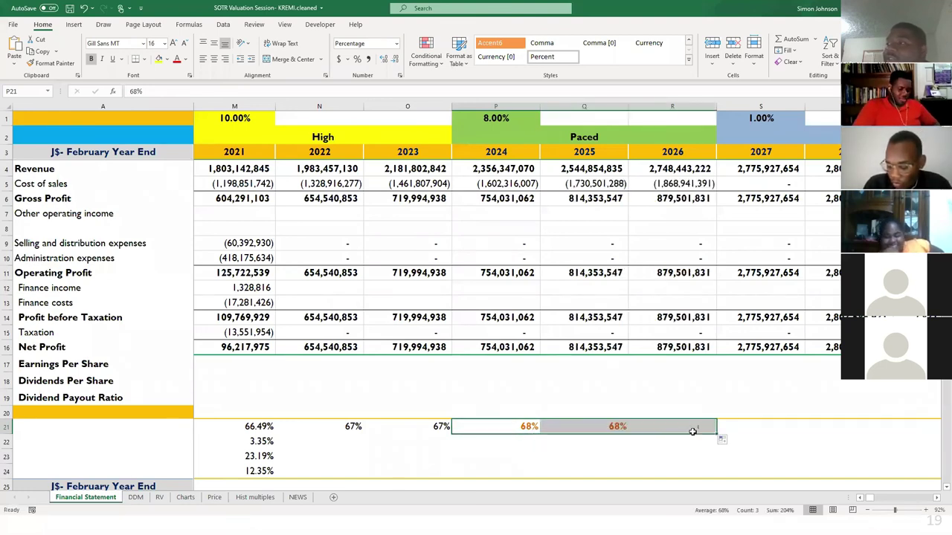
Set the 2027 Direct Expense Ratio in S21 to 69%, format it as a percentage and fill it through 2030 in V21.
{"action": "left_click", "coordinate": [745, 429]}
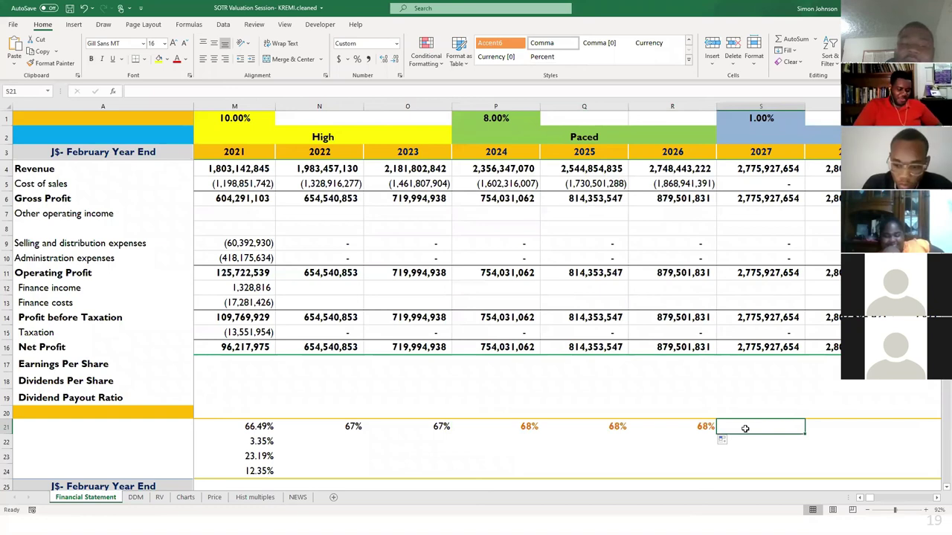
{"action": "type", "text": "69%"}
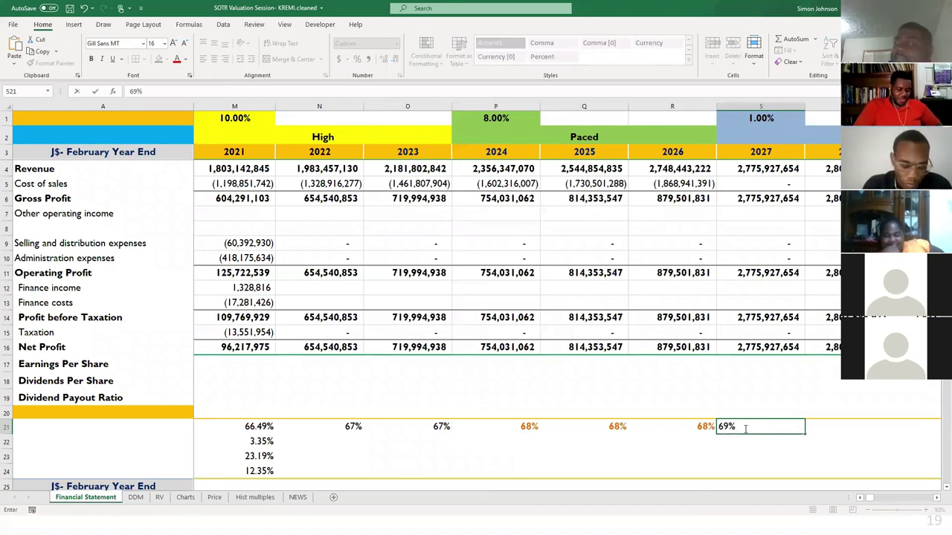
{"action": "key", "text": "ctrl+Return"}
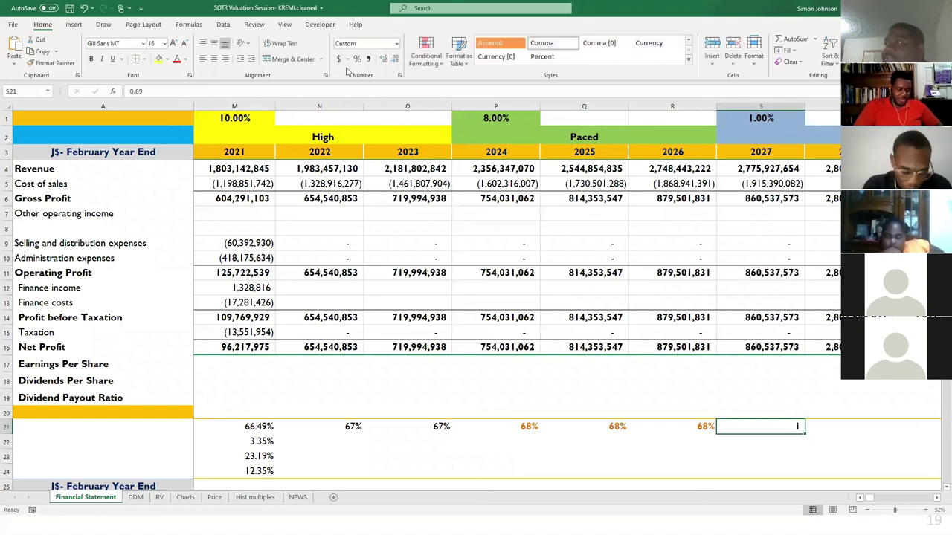
{"action": "left_click", "coordinate": [357, 59]}
{"action": "scroll", "coordinate": [542, 445], "scroll_direction": "right", "scroll_amount": 3}
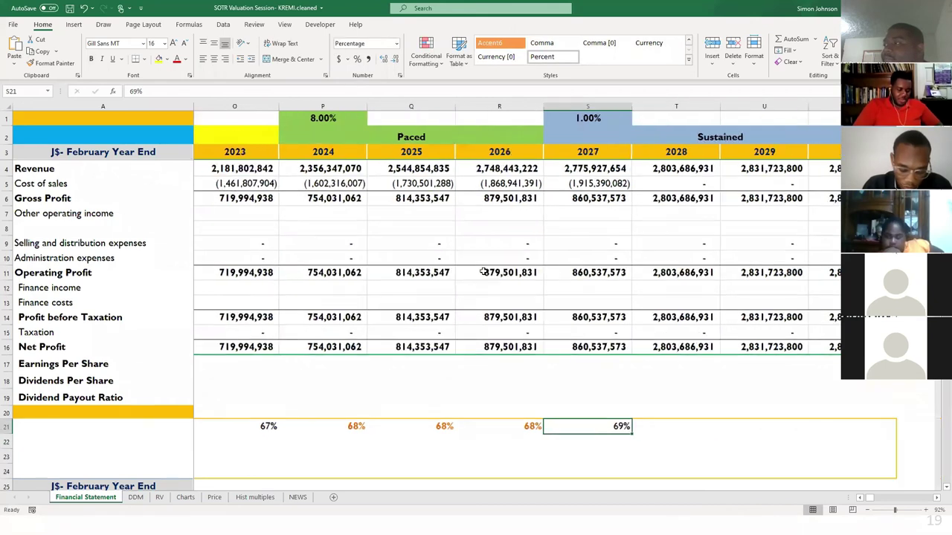
{"action": "left_click_drag", "start_coordinate": [546, 434], "coordinate": [773, 446]}
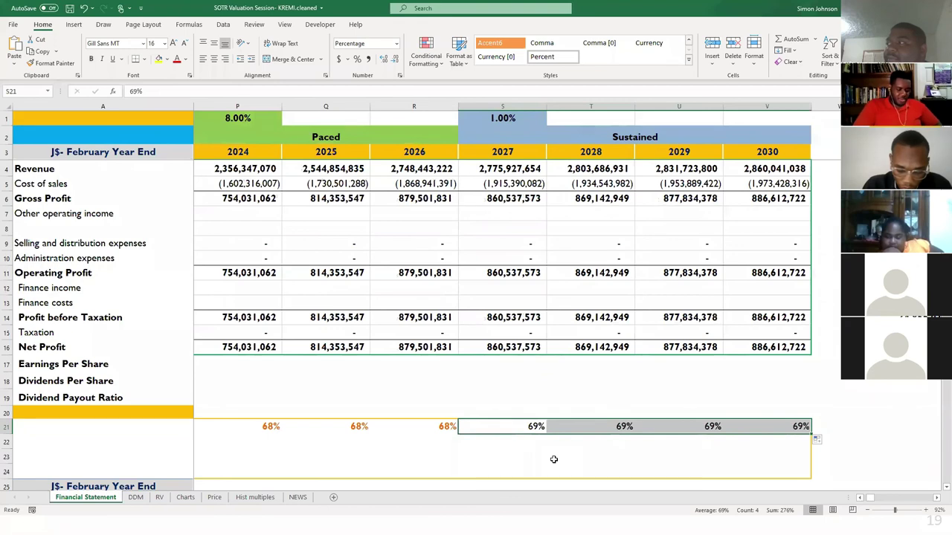
Examine the 2022 Selling and distribution expenses formula in N9 and the 9M 2020 revenue and expense figures behind the historical ratios.
{"action": "scroll", "coordinate": [554, 459], "scroll_direction": "left", "scroll_amount": 5}
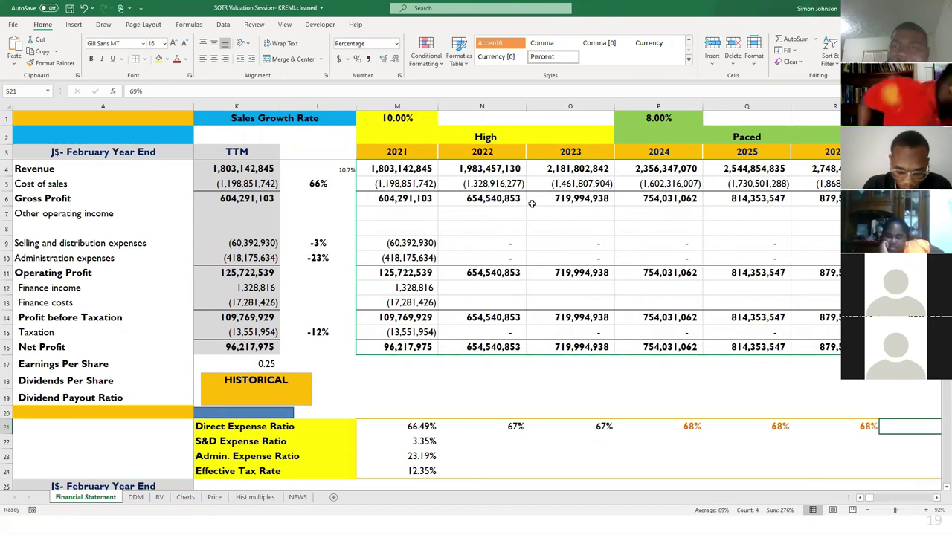
{"action": "left_click", "coordinate": [492, 228]}
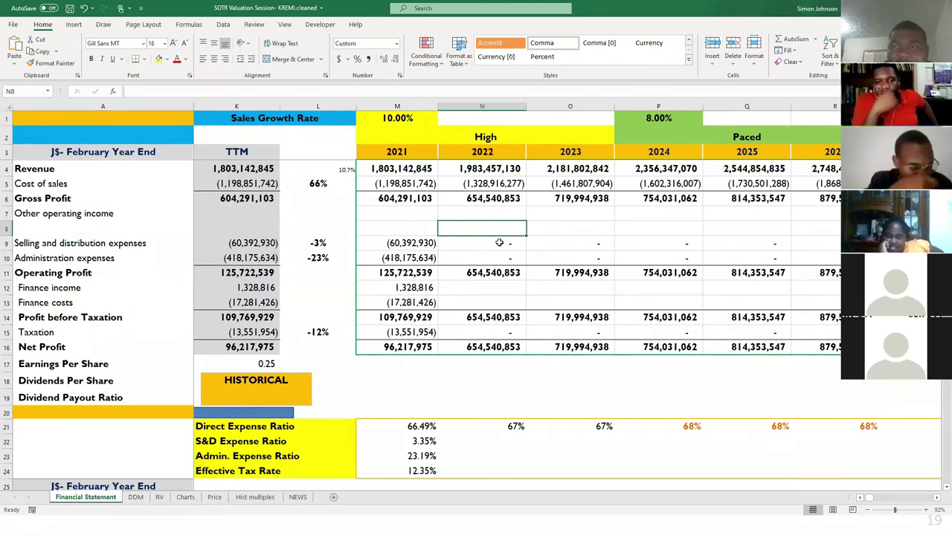
{"action": "left_click", "coordinate": [484, 251]}
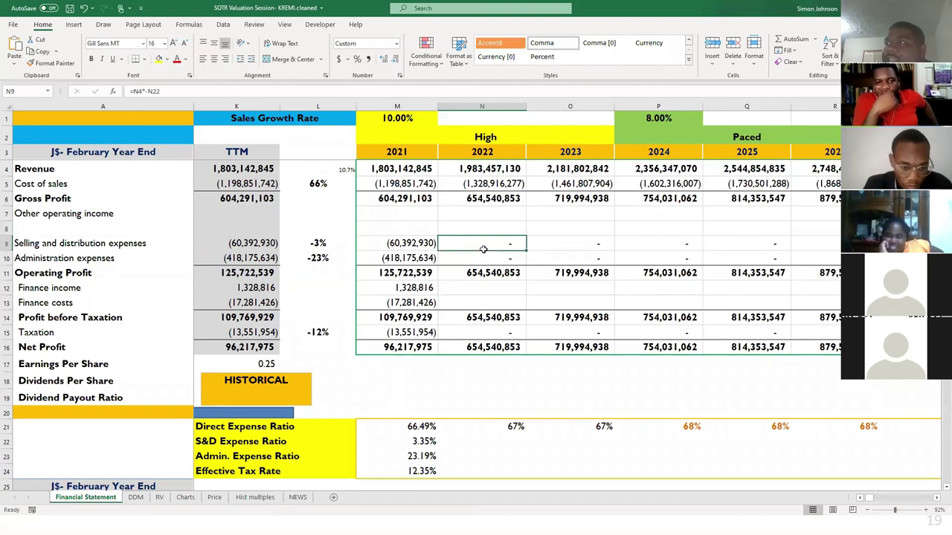
{"action": "scroll", "coordinate": [487, 419], "scroll_direction": "left", "scroll_amount": 3}
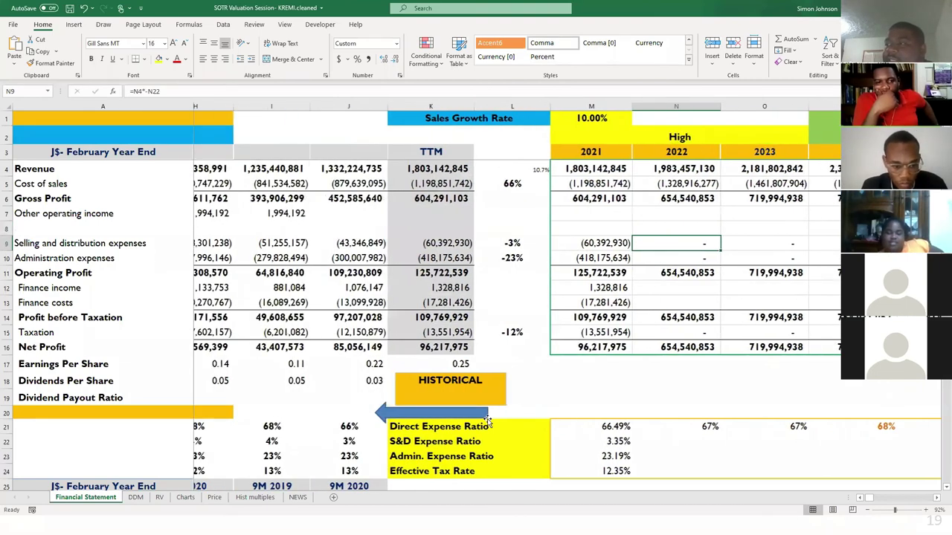
{"action": "scroll", "coordinate": [488, 412], "scroll_direction": "down", "scroll_amount": 1}
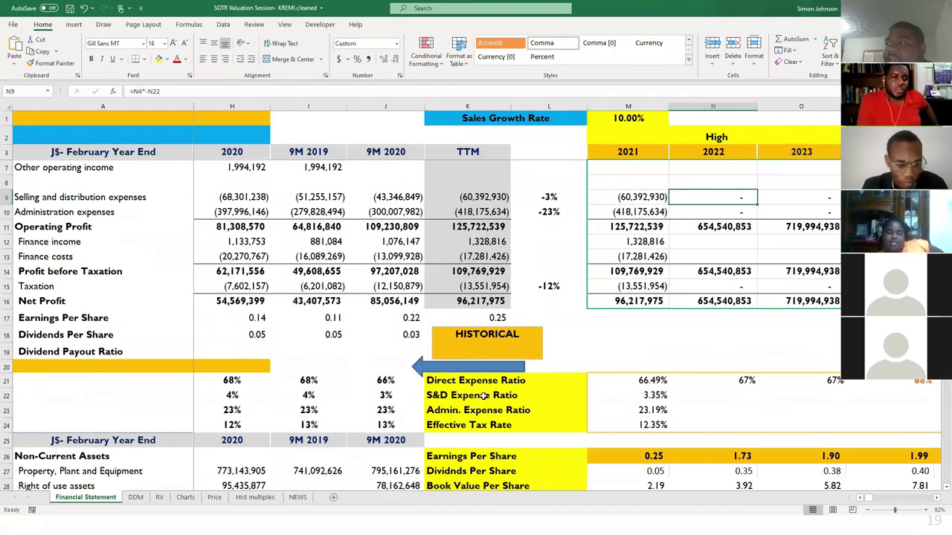
{"action": "left_click", "coordinate": [483, 395]}
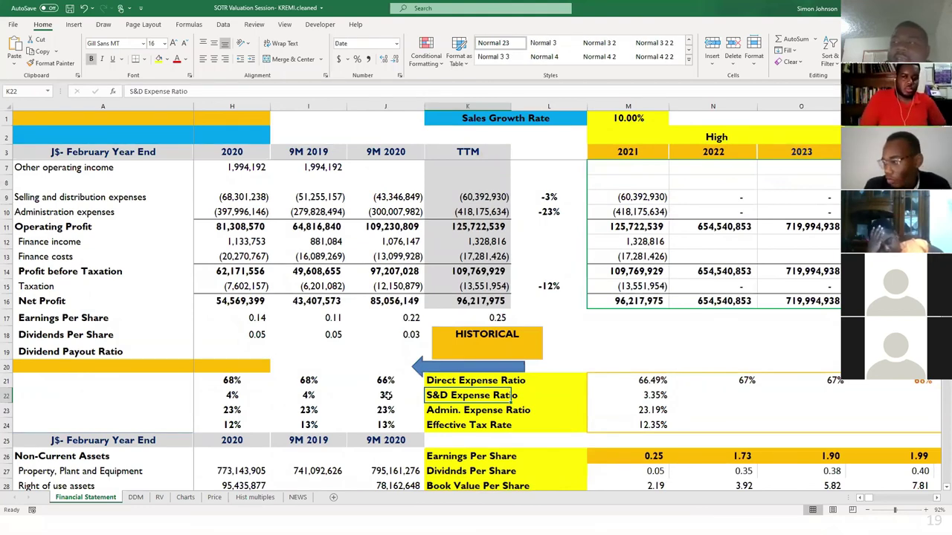
{"action": "left_click", "coordinate": [377, 196]}
{"action": "scroll", "coordinate": [377, 197], "scroll_direction": "up", "scroll_amount": 1}
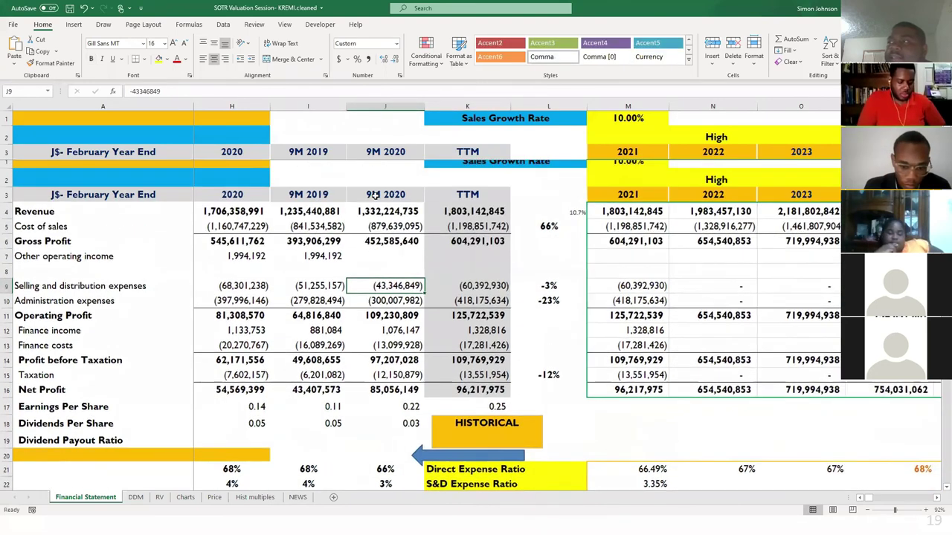
{"action": "left_click", "coordinate": [386, 181]}
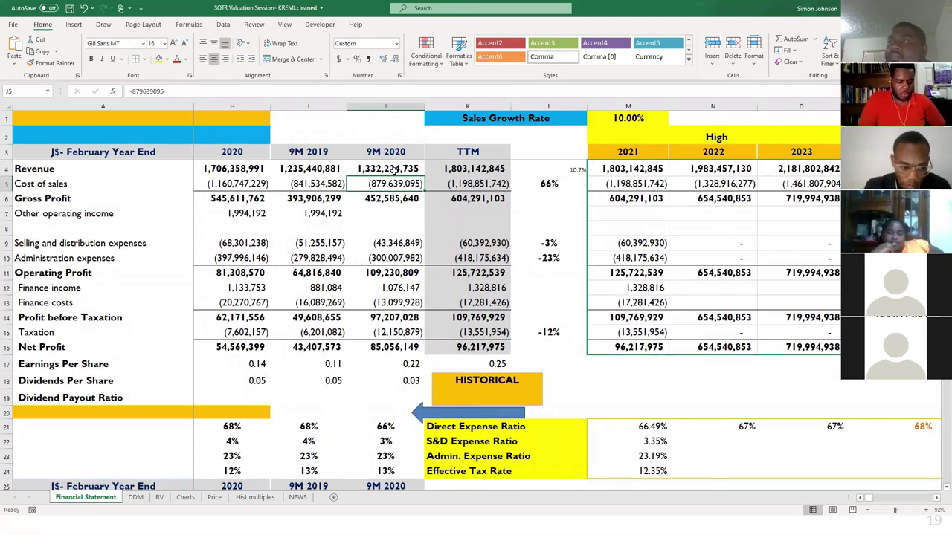
{"action": "left_click", "coordinate": [393, 171]}
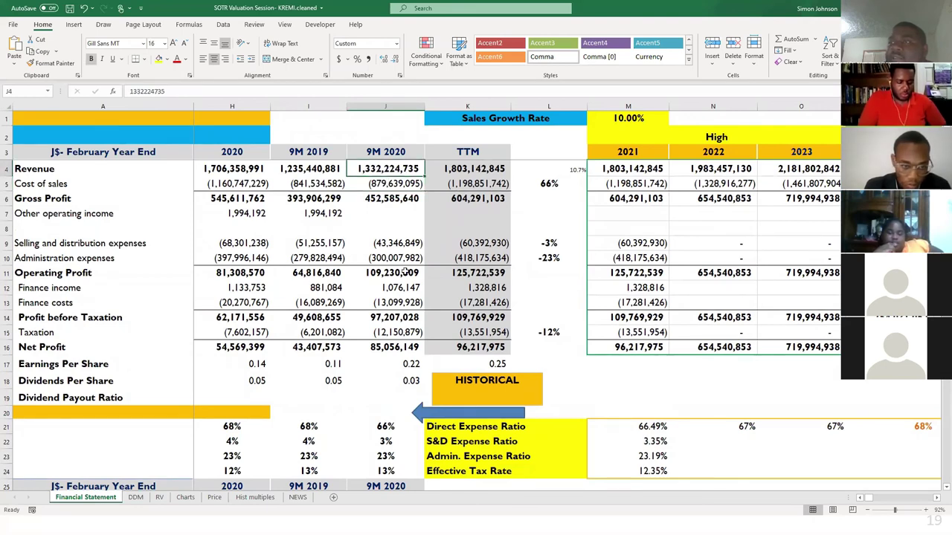
{"action": "left_click", "coordinate": [385, 243]}
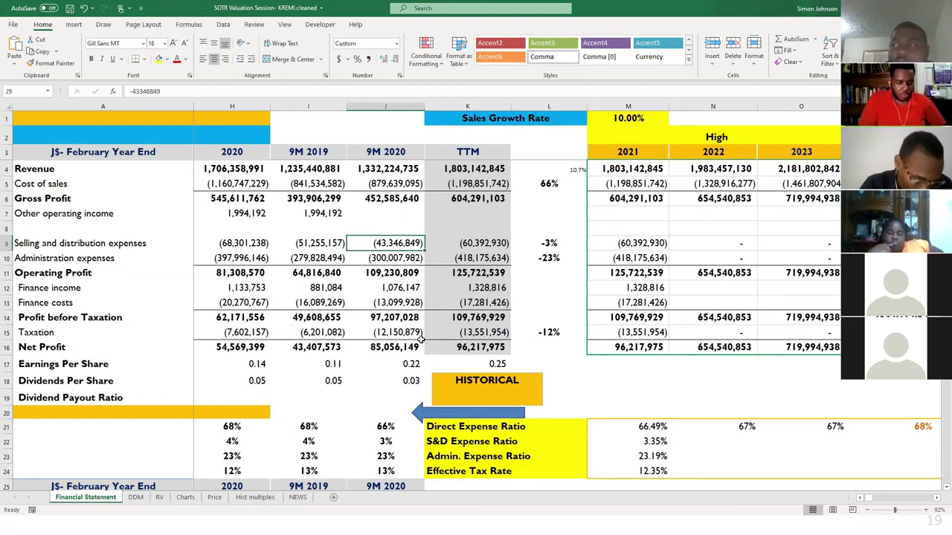
{"action": "left_click", "coordinate": [383, 255]}
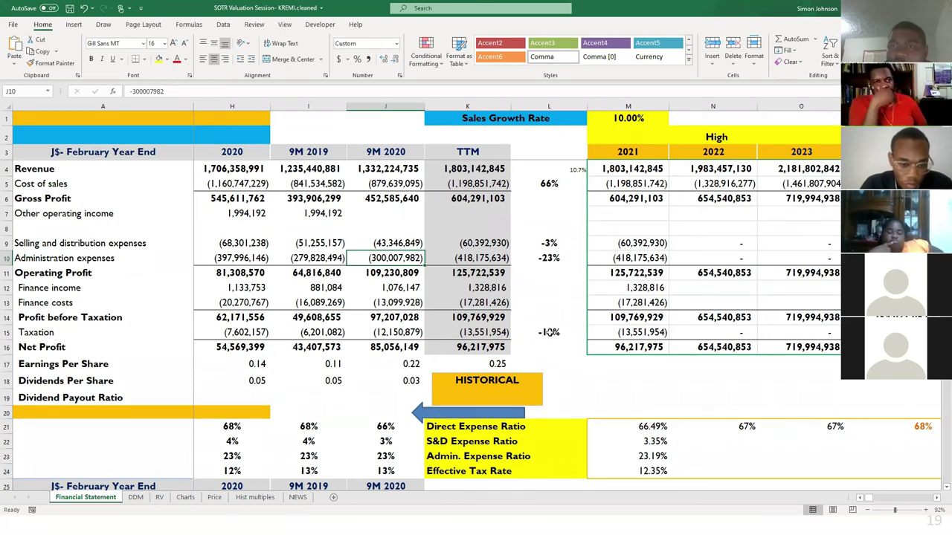
Review the historical S&D Expense Ratios from 2016 to 9M 2020 in D22:J22 and compare them with the 2021 ratio in M22.
{"action": "scroll", "coordinate": [549, 332], "scroll_direction": "down", "scroll_amount": 1}
{"action": "scroll", "coordinate": [554, 349], "scroll_direction": "left", "scroll_amount": 4}
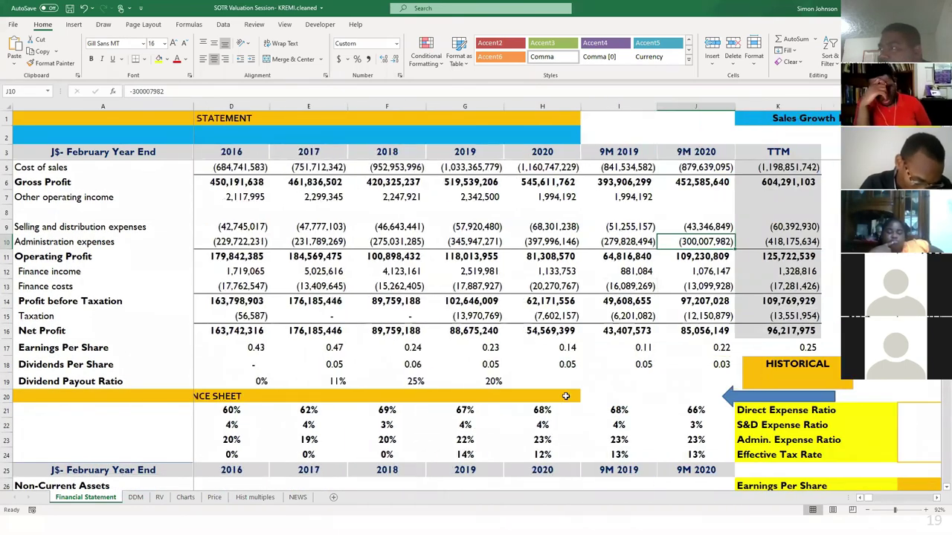
{"action": "left_click", "coordinate": [463, 425]}
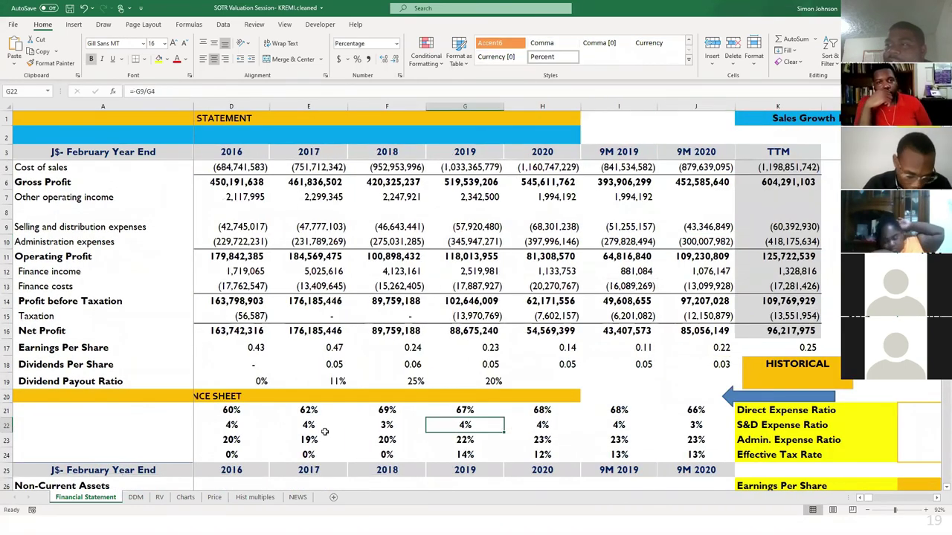
{"action": "left_click_drag", "start_coordinate": [231, 428], "coordinate": [672, 430]}
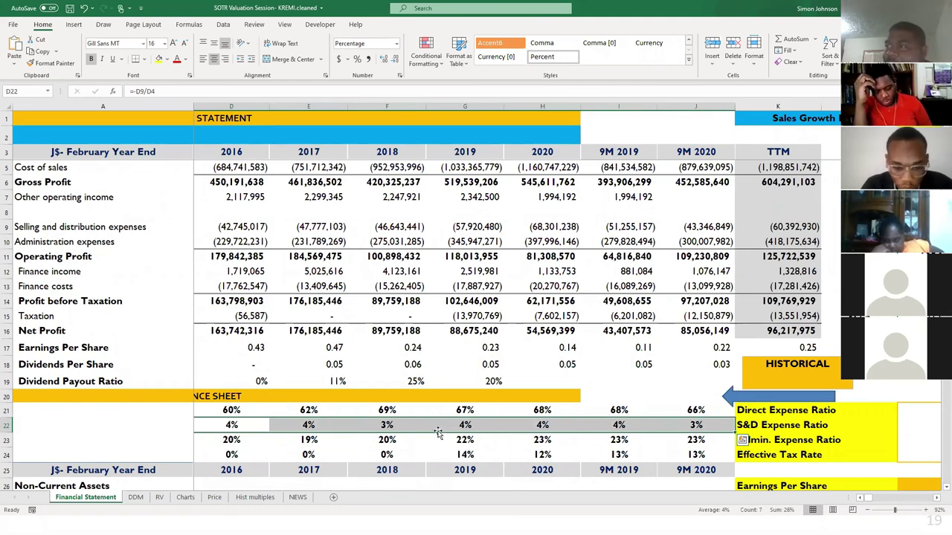
{"action": "scroll", "coordinate": [441, 428], "scroll_direction": "right", "scroll_amount": 3}
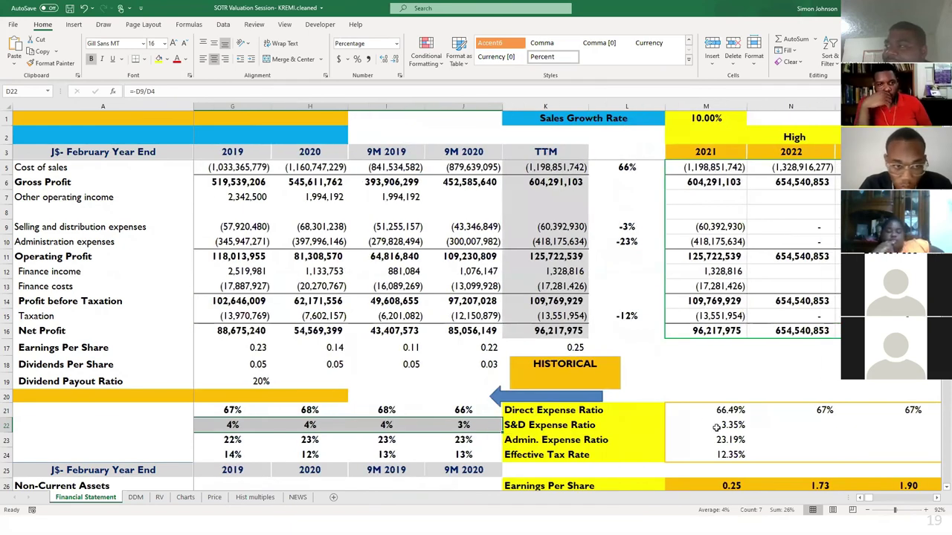
{"action": "left_click", "coordinate": [720, 425]}
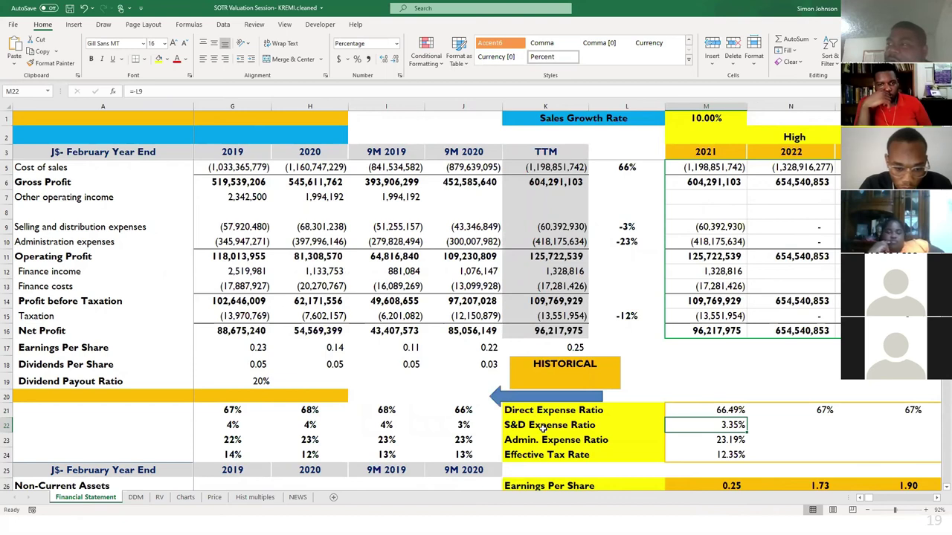
{"action": "left_click", "coordinate": [456, 425]}
Set the 2022 S&D Expense Ratio in N22 to 3.5%, displayed with one decimal place.
{"action": "scroll", "coordinate": [455, 426], "scroll_direction": "right", "scroll_amount": 3}
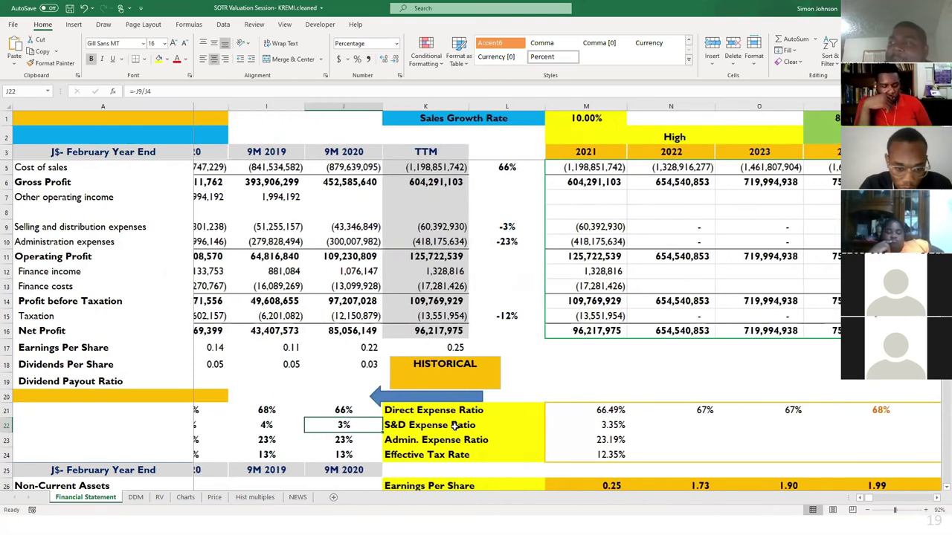
{"action": "scroll", "coordinate": [454, 426], "scroll_direction": "right", "scroll_amount": 1}
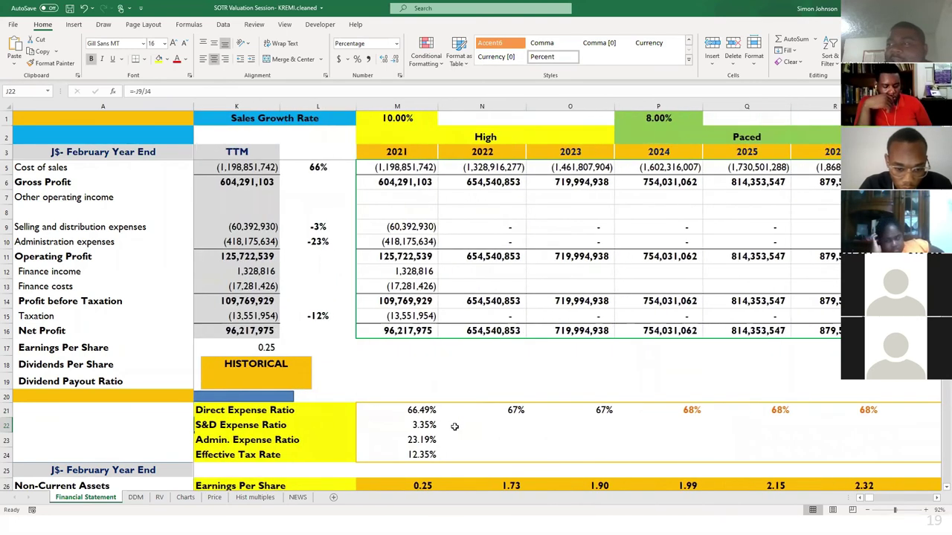
{"action": "left_click", "coordinate": [488, 425]}
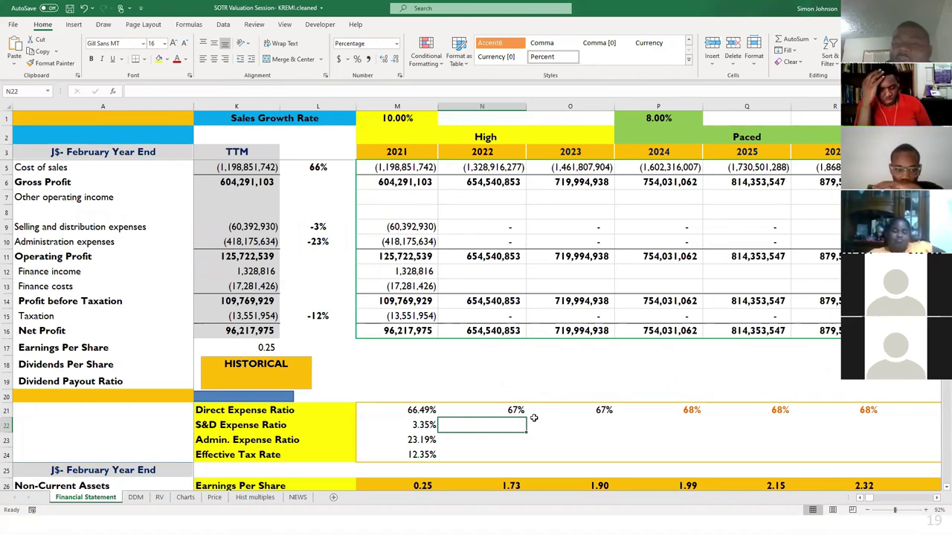
{"action": "type", "text": "3."}
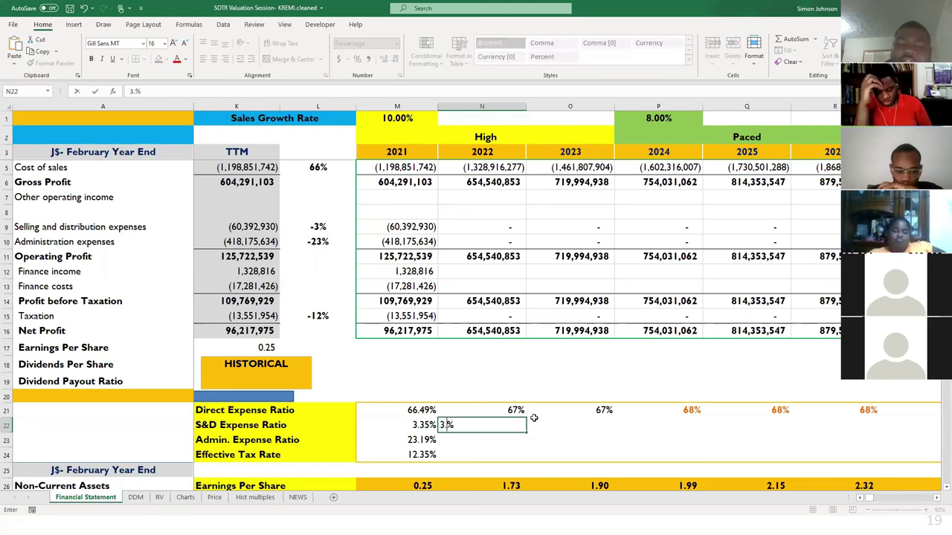
{"action": "key", "text": "Return"}
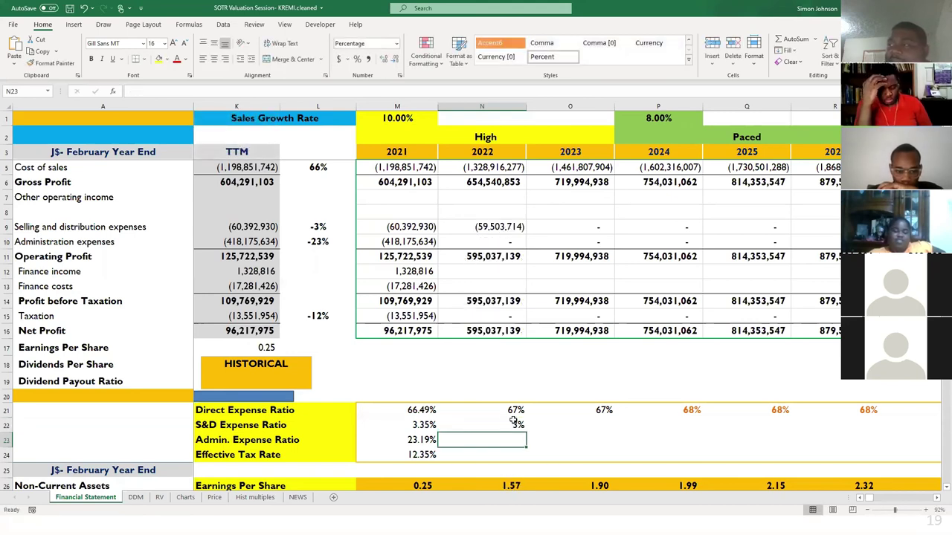
{"action": "left_click", "coordinate": [512, 420]}
{"action": "left_click", "coordinate": [380, 59]}
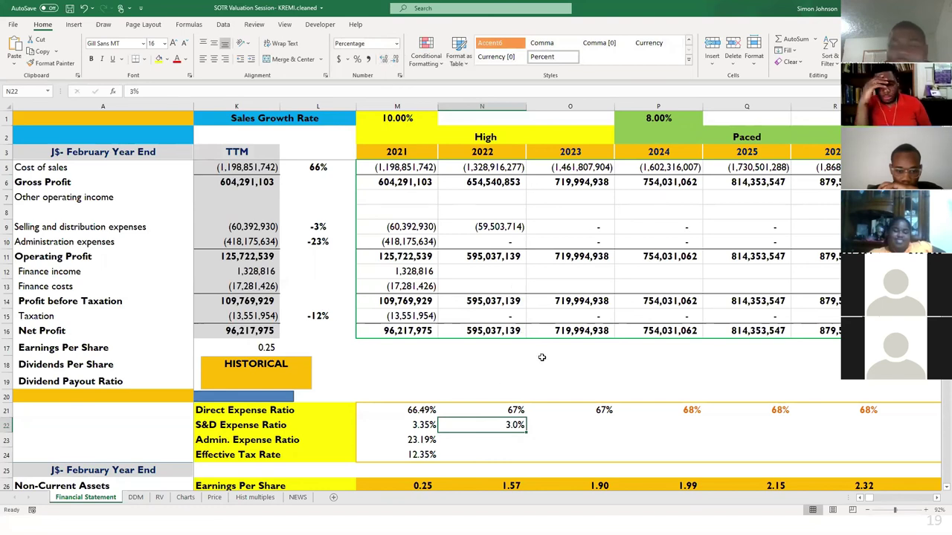
{"action": "type", "text": "3"}
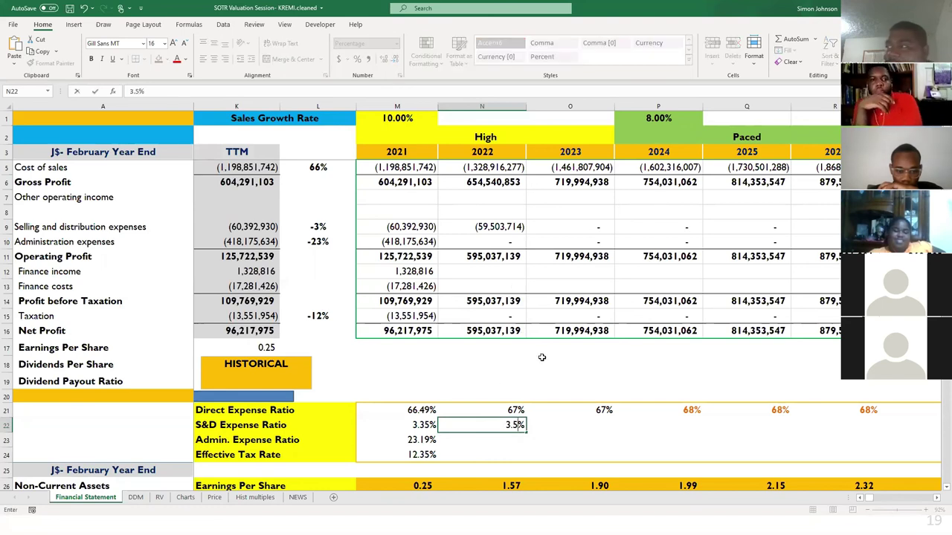
{"action": "key", "text": "Return"}
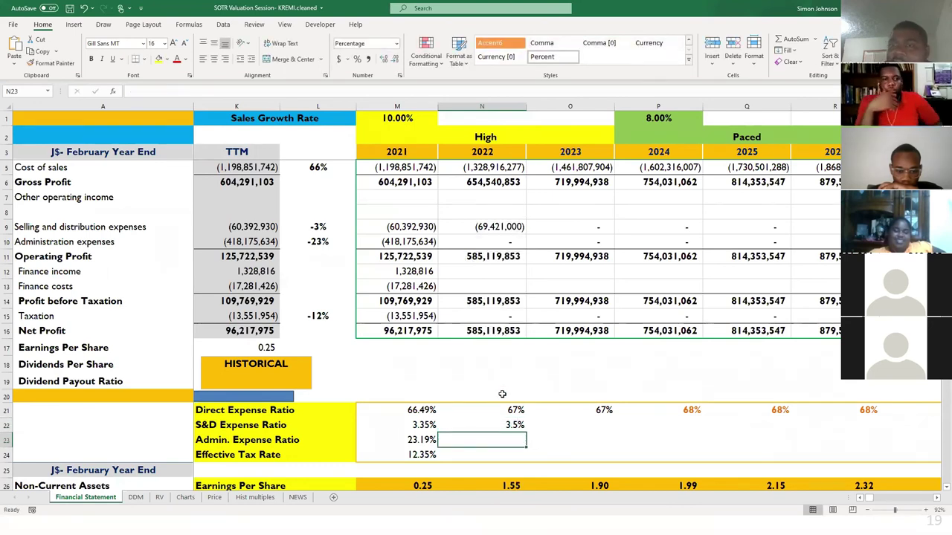
Review the historical S&D Expense Ratios from 2014 to 2020 in B22:H22 against the 2022 forecast ratio.
{"action": "left_click", "coordinate": [487, 416]}
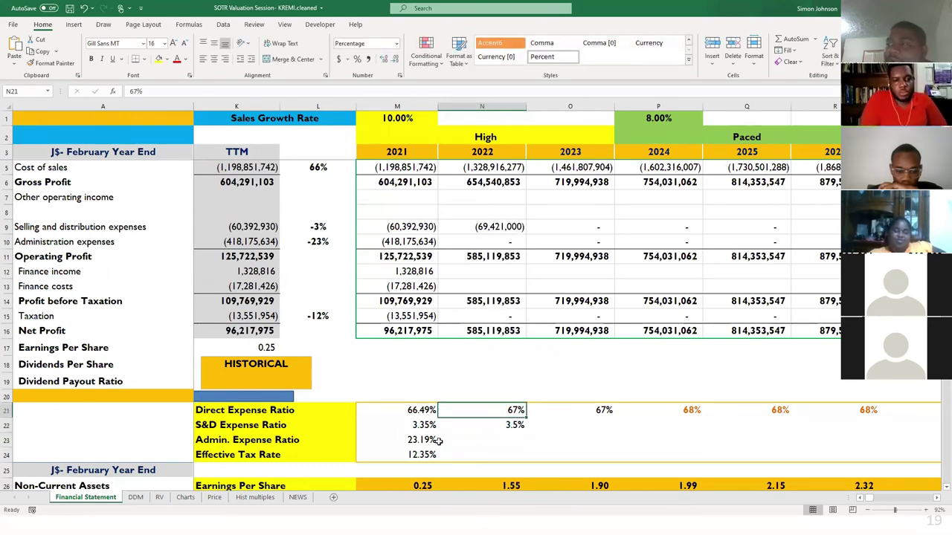
{"action": "scroll", "coordinate": [439, 440], "scroll_direction": "left", "scroll_amount": 5}
{"action": "scroll", "coordinate": [439, 440], "scroll_direction": "right", "scroll_amount": 2}
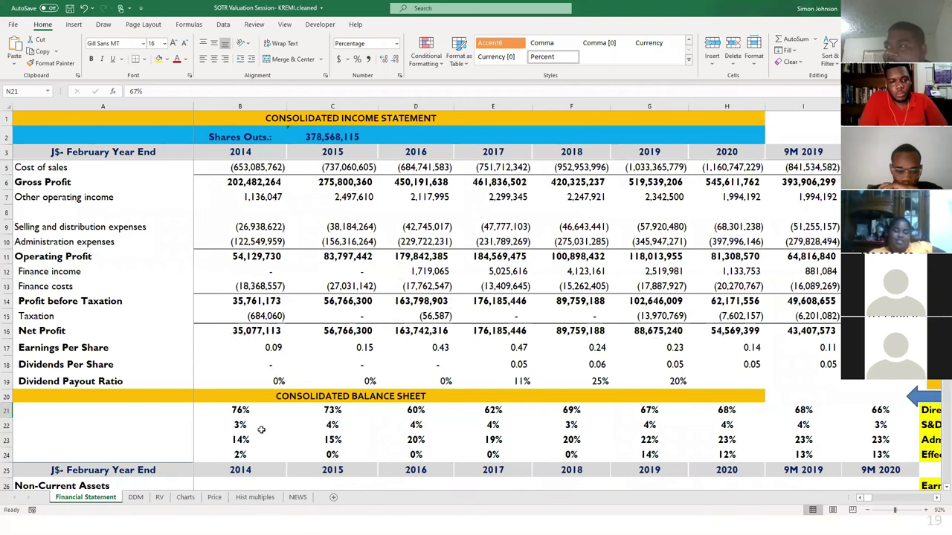
{"action": "left_click_drag", "start_coordinate": [240, 425], "coordinate": [332, 440]}
{"action": "left_click_drag", "start_coordinate": [543, 452], "coordinate": [703, 429]}
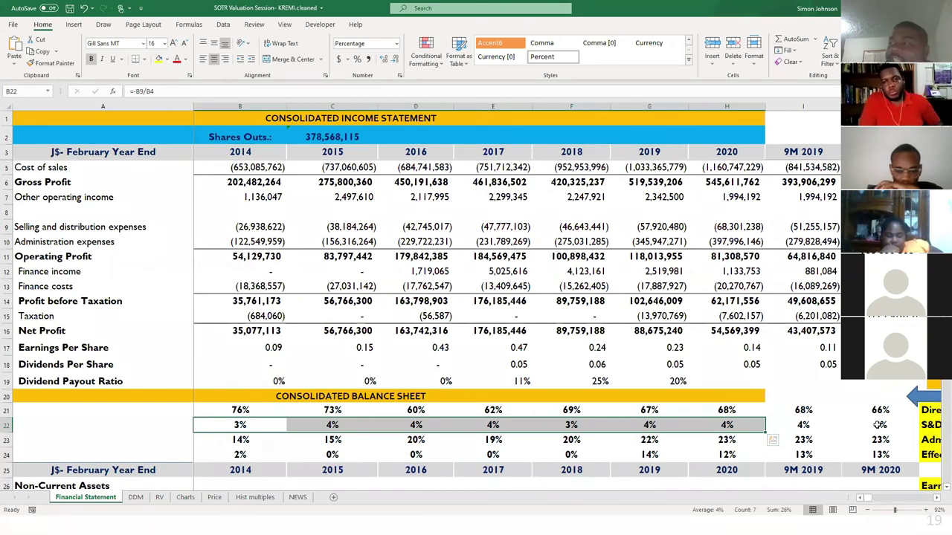
{"action": "scroll", "coordinate": [878, 424], "scroll_direction": "right", "scroll_amount": 3}
{"action": "scroll", "coordinate": [877, 424], "scroll_direction": "right", "scroll_amount": 9}
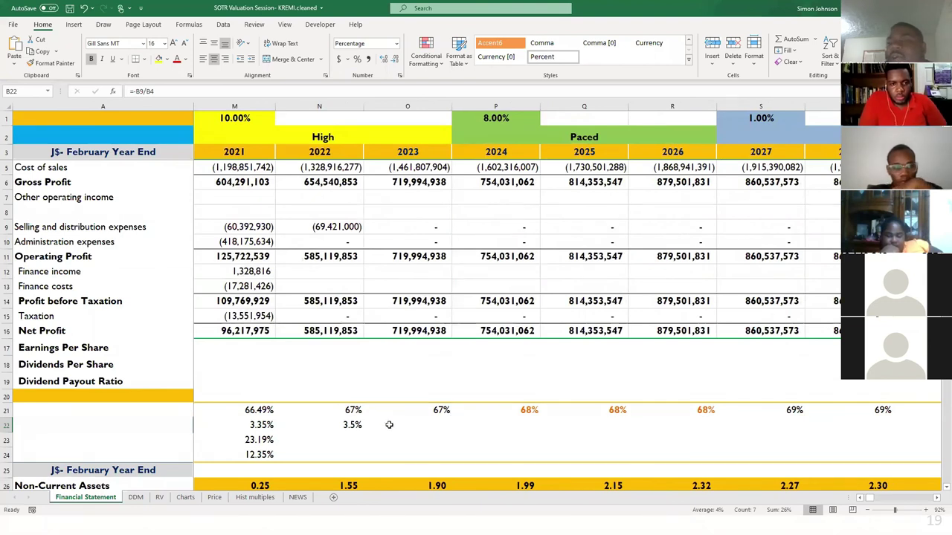
Fill the 3.5% S&D Expense Ratio from N22 across the forecast years through 2030 in V22.
{"action": "left_click", "coordinate": [348, 424]}
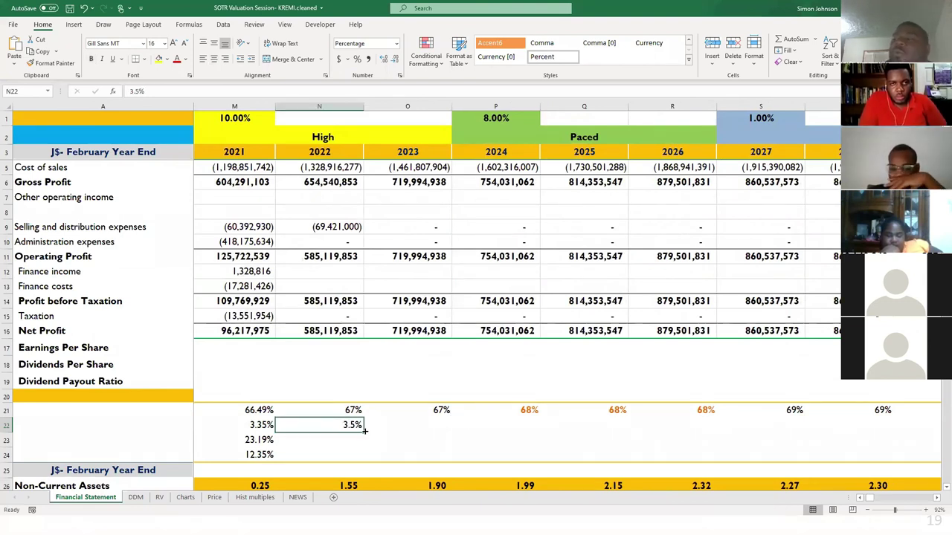
{"action": "left_click_drag", "start_coordinate": [362, 433], "coordinate": [821, 431]}
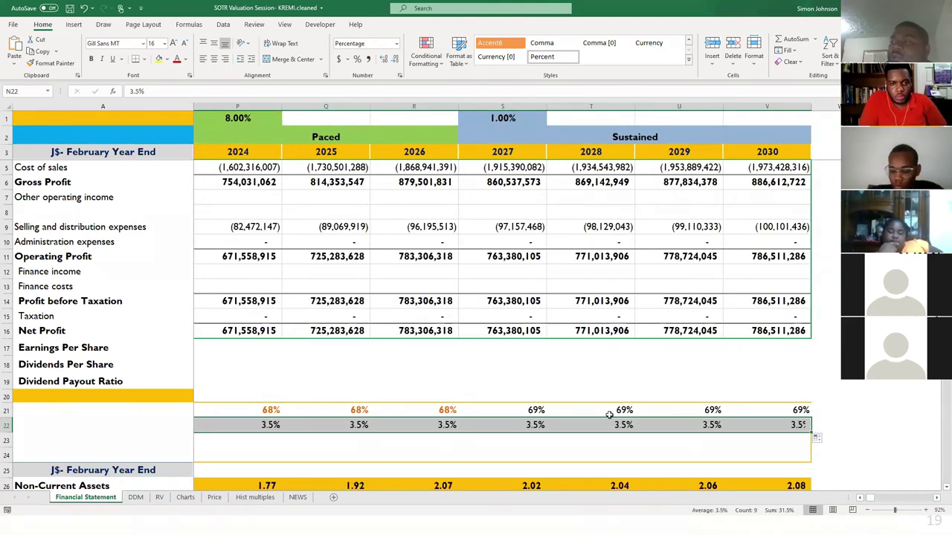
{"action": "scroll", "coordinate": [598, 415], "scroll_direction": "left", "scroll_amount": 4}
{"action": "scroll", "coordinate": [597, 415], "scroll_direction": "left", "scroll_amount": 2}
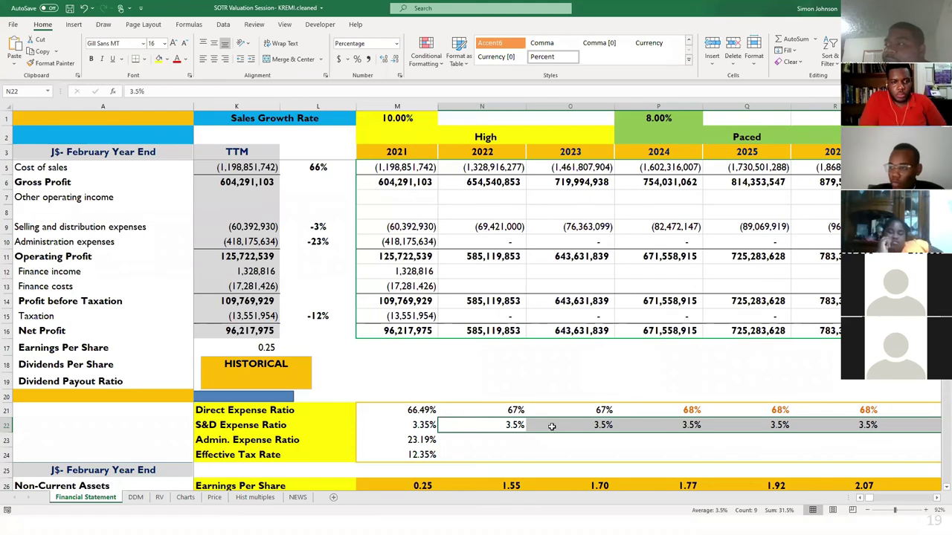
Examine the historical Admin. Expense Ratios from 2018 to 9M 2020 in F23:J23 and compare them with the 2021 ratio in M23.
{"action": "left_click", "coordinate": [476, 440]}
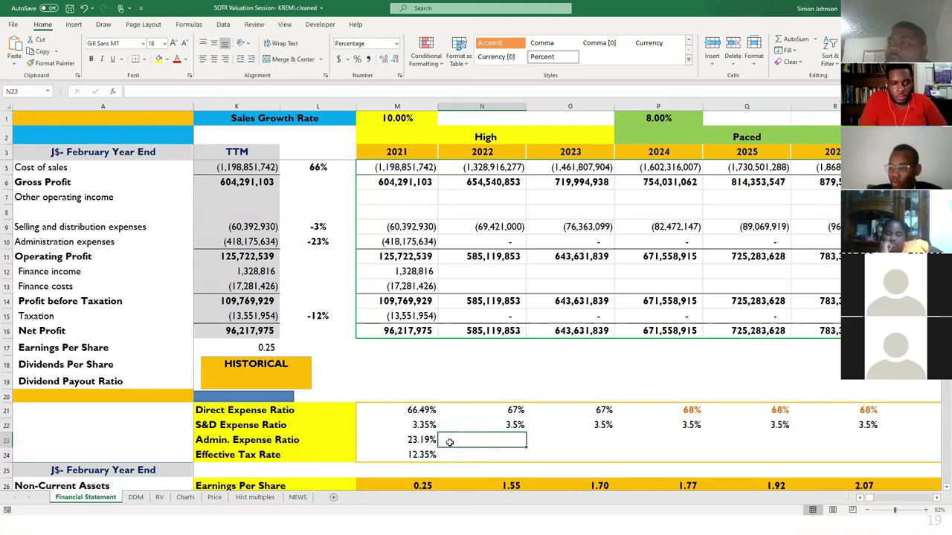
{"action": "left_click", "coordinate": [422, 439]}
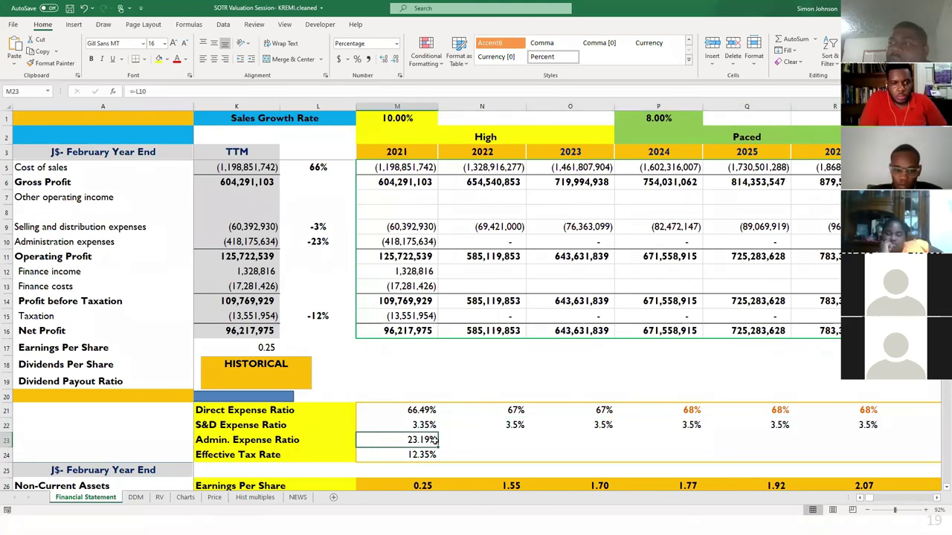
{"action": "scroll", "coordinate": [427, 440], "scroll_direction": "left", "scroll_amount": 3}
{"action": "scroll", "coordinate": [435, 441], "scroll_direction": "left", "scroll_amount": 6}
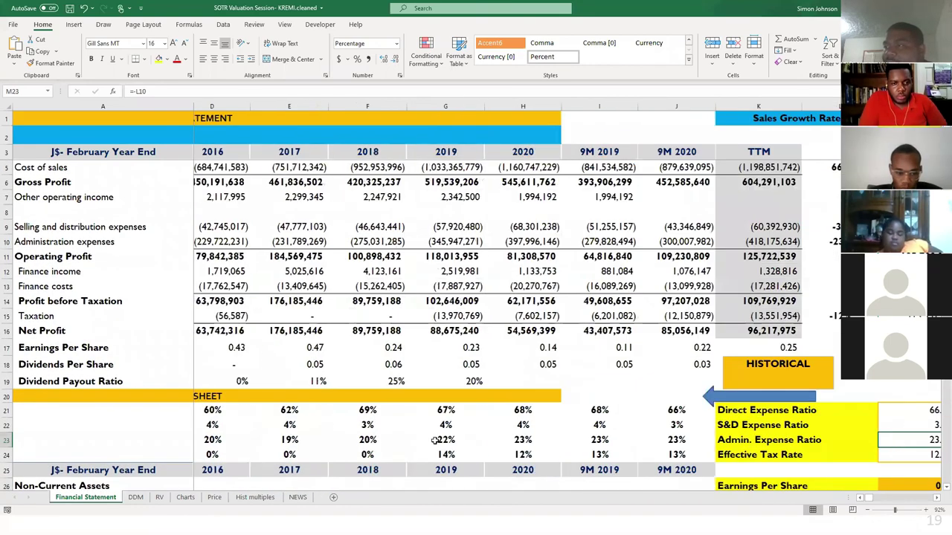
{"action": "scroll", "coordinate": [605, 431], "scroll_direction": "right", "scroll_amount": 1}
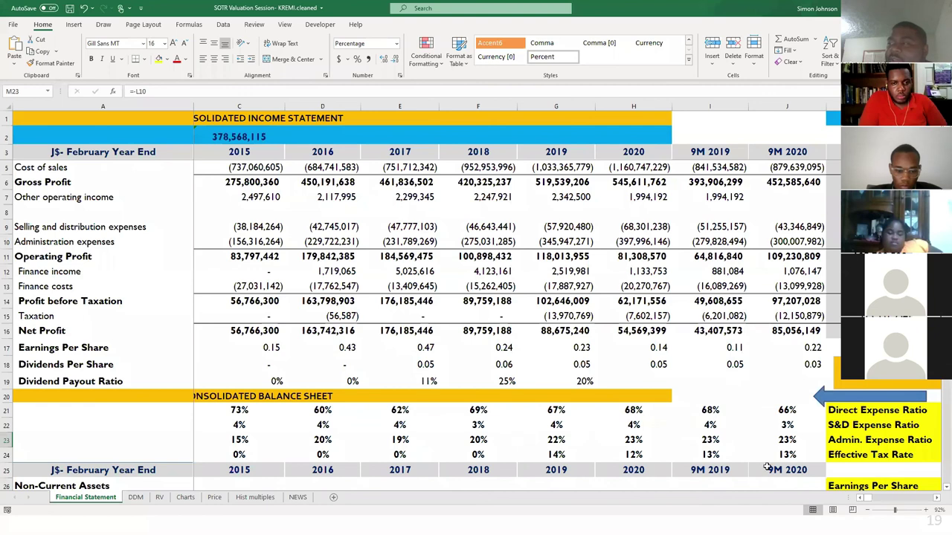
{"action": "left_click_drag", "start_coordinate": [784, 440], "coordinate": [487, 439]}
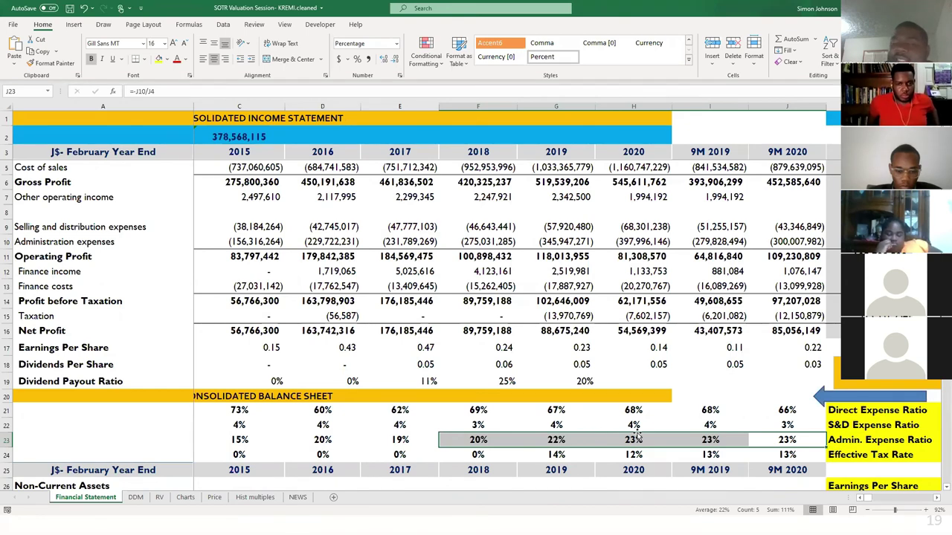
{"action": "scroll", "coordinate": [636, 435], "scroll_direction": "right", "scroll_amount": 2}
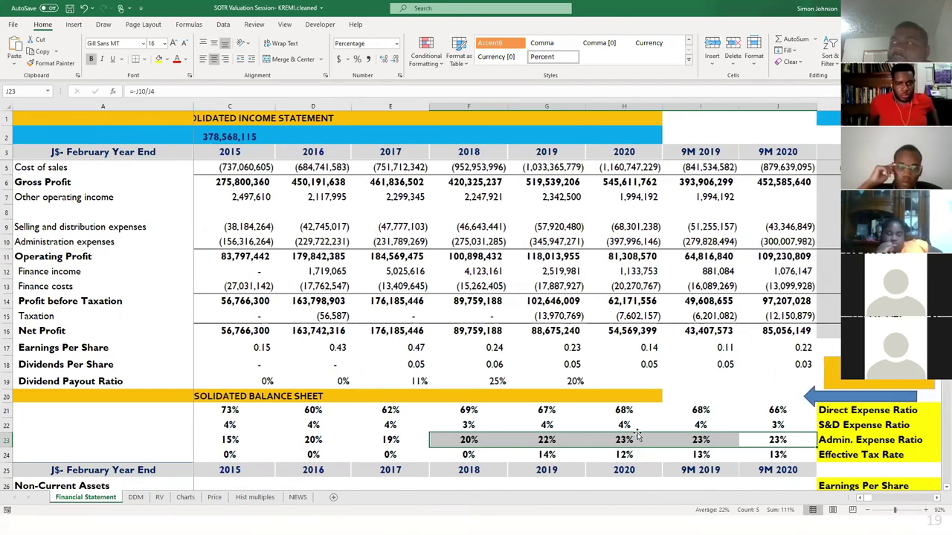
{"action": "scroll", "coordinate": [636, 435], "scroll_direction": "right", "scroll_amount": 2}
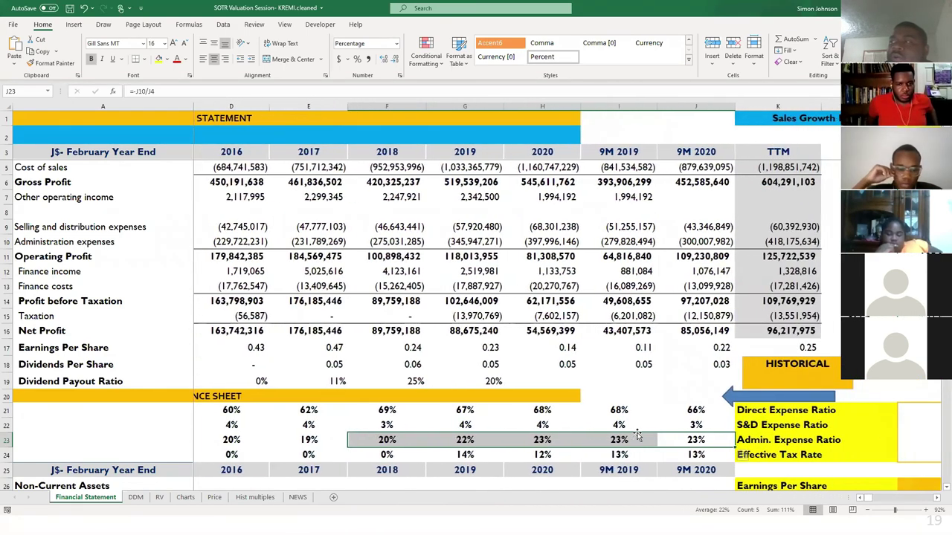
{"action": "scroll", "coordinate": [636, 435], "scroll_direction": "right", "scroll_amount": 2}
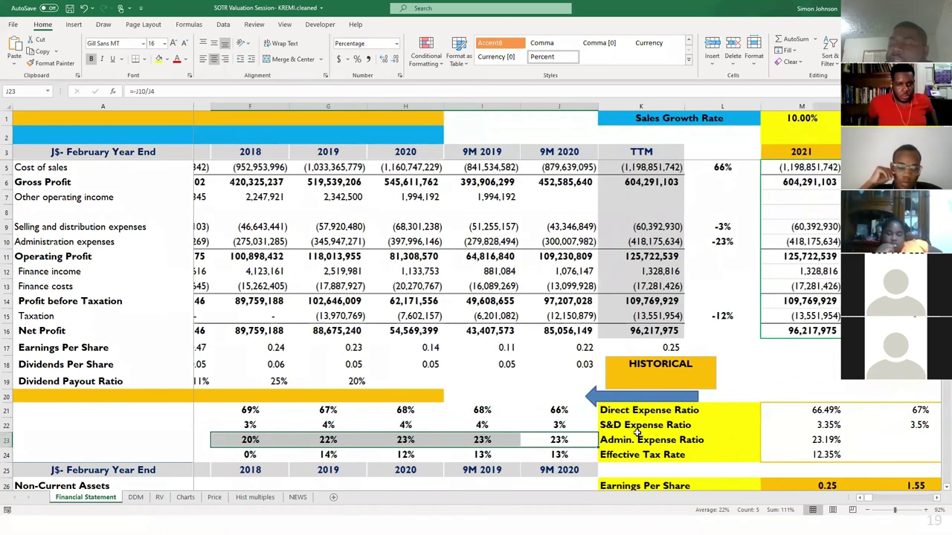
{"action": "scroll", "coordinate": [637, 431], "scroll_direction": "right", "scroll_amount": 1}
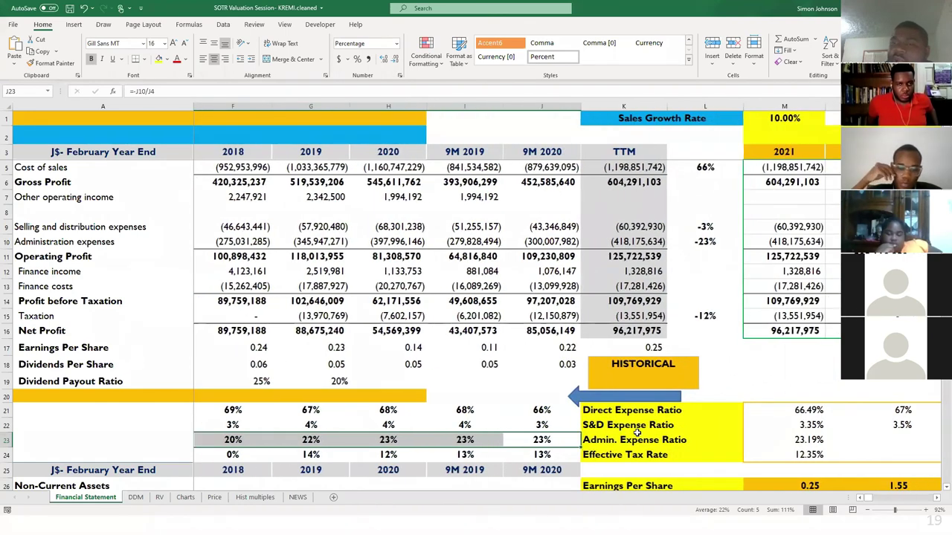
{"action": "scroll", "coordinate": [636, 433], "scroll_direction": "right", "scroll_amount": 2}
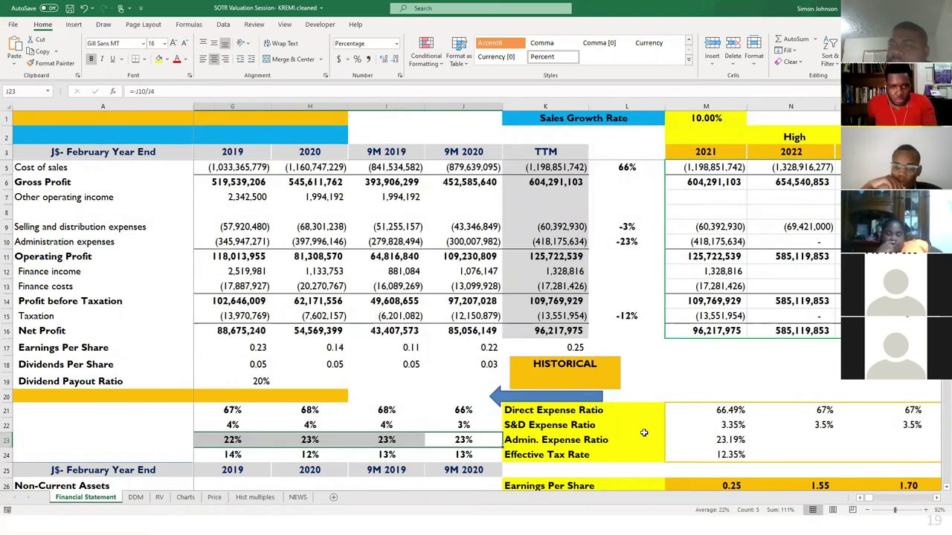
{"action": "scroll", "coordinate": [696, 437], "scroll_direction": "right", "scroll_amount": 3}
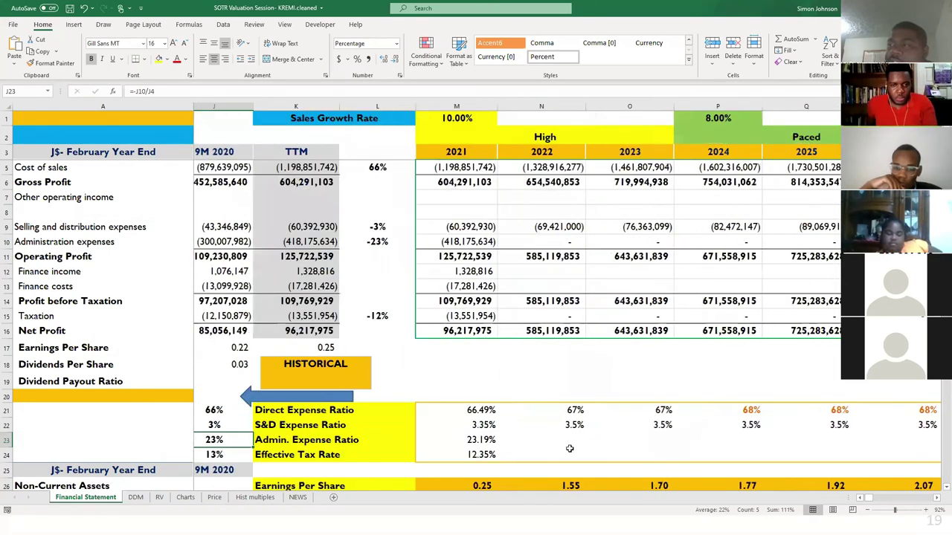
{"action": "scroll", "coordinate": [568, 448], "scroll_direction": "right", "scroll_amount": 1}
Set the 2022 Admin. Expense Ratio in N23 to 23% and fill it into 2023 in O23.
{"action": "left_click", "coordinate": [502, 438]}
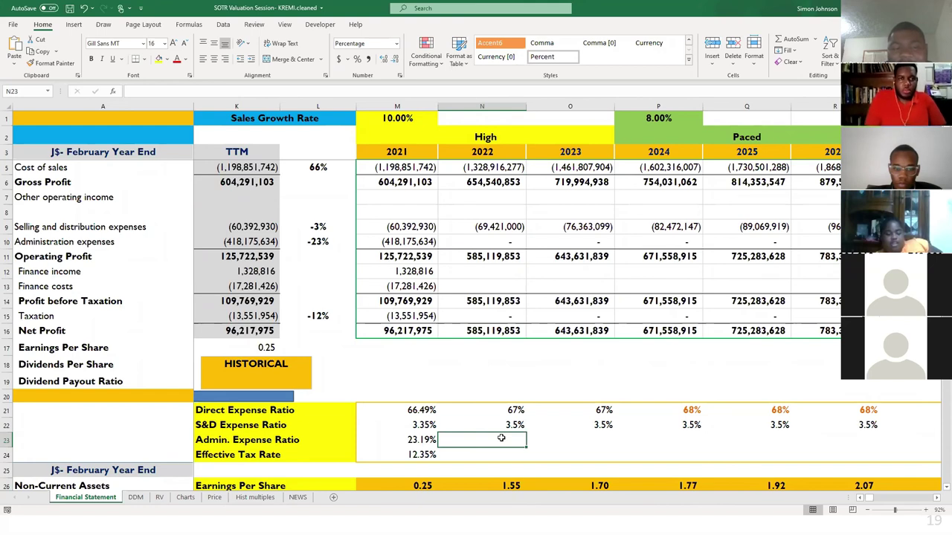
{"action": "type", "text": "23"}
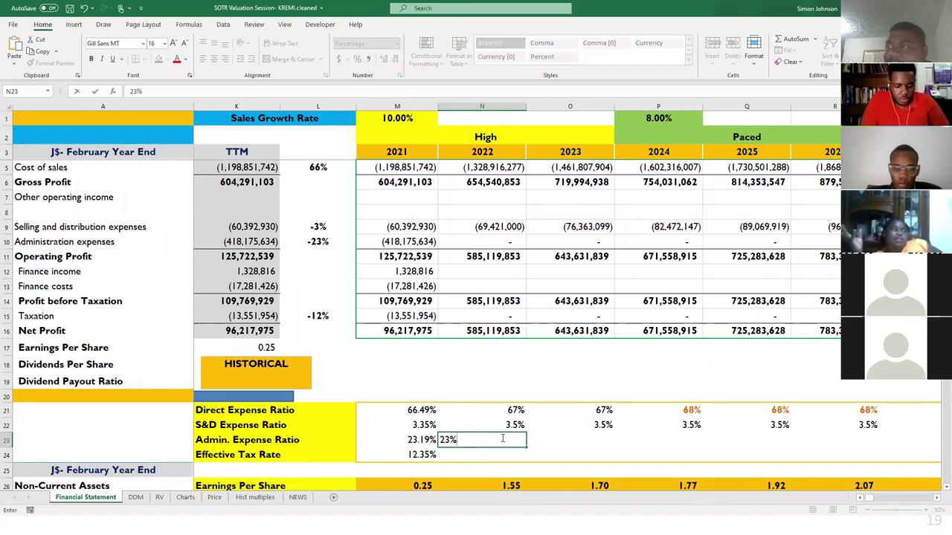
{"action": "key", "text": "Return"}
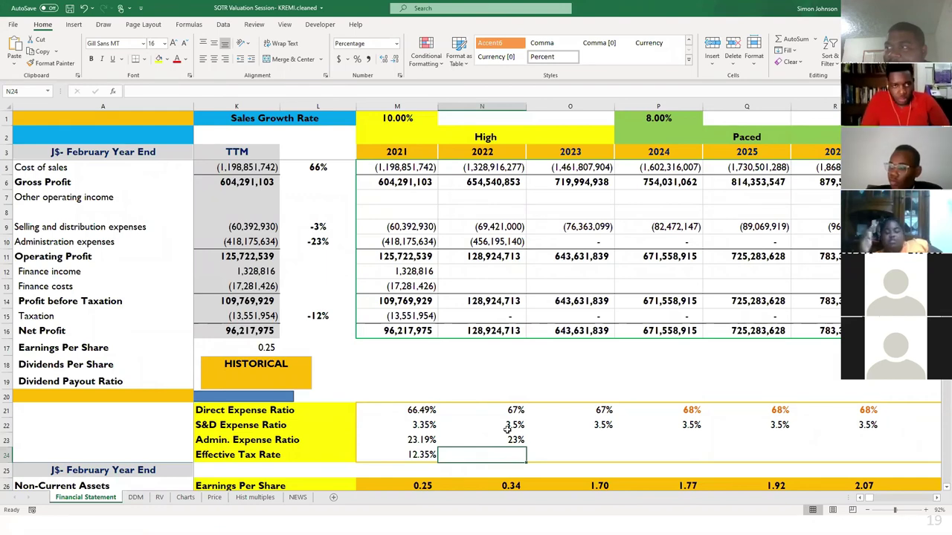
{"action": "left_click", "coordinate": [502, 438]}
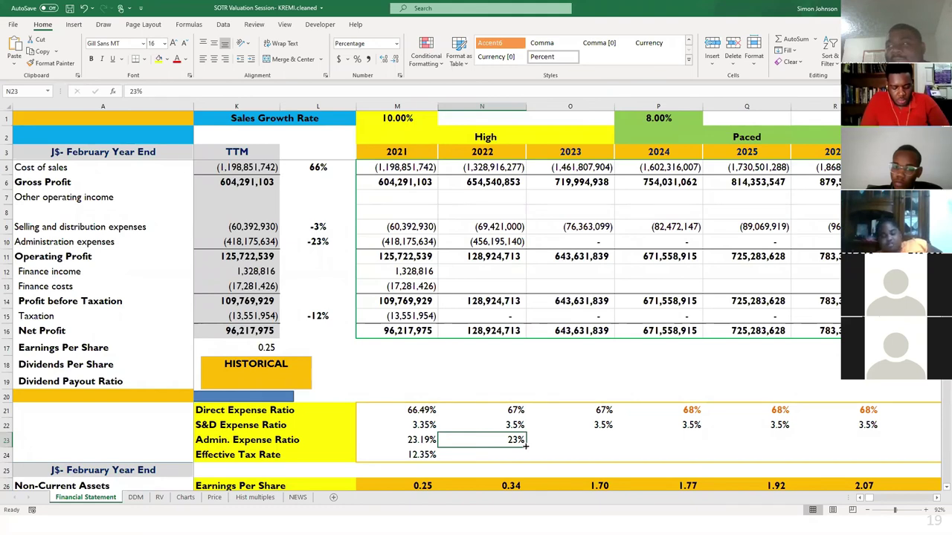
{"action": "left_click_drag", "start_coordinate": [526, 443], "coordinate": [614, 441]}
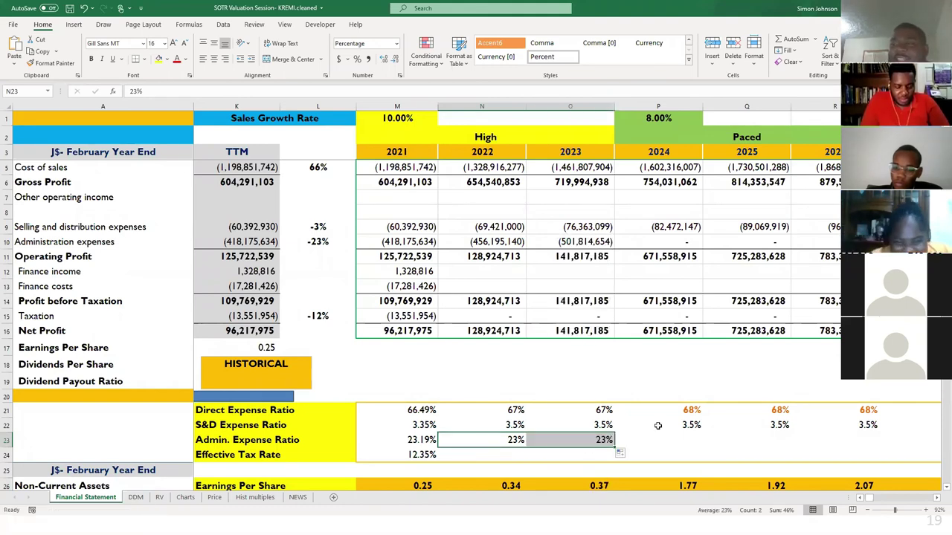
Select the empty 2024 Admin. Expense Ratio cell P23.
{"action": "scroll", "coordinate": [657, 425], "scroll_direction": "right", "scroll_amount": 1}
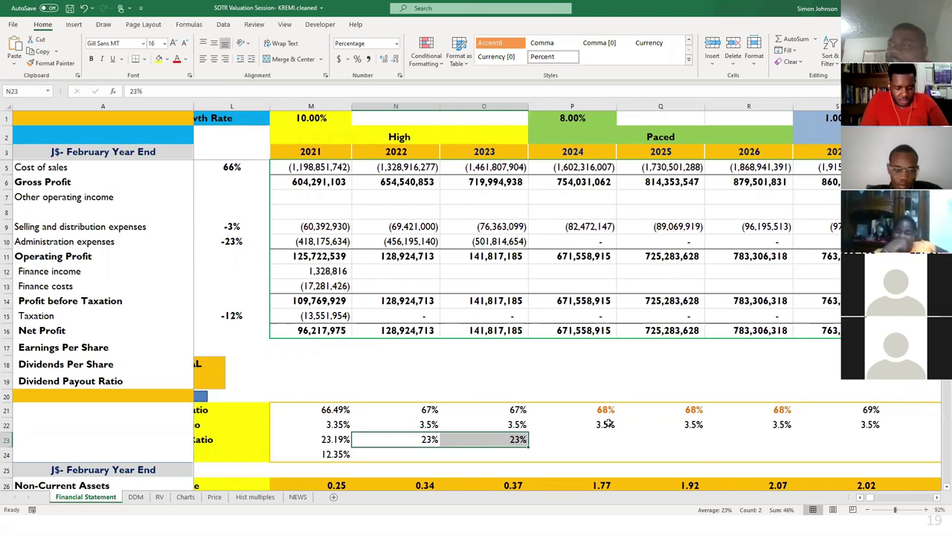
{"action": "left_click", "coordinate": [538, 442]}
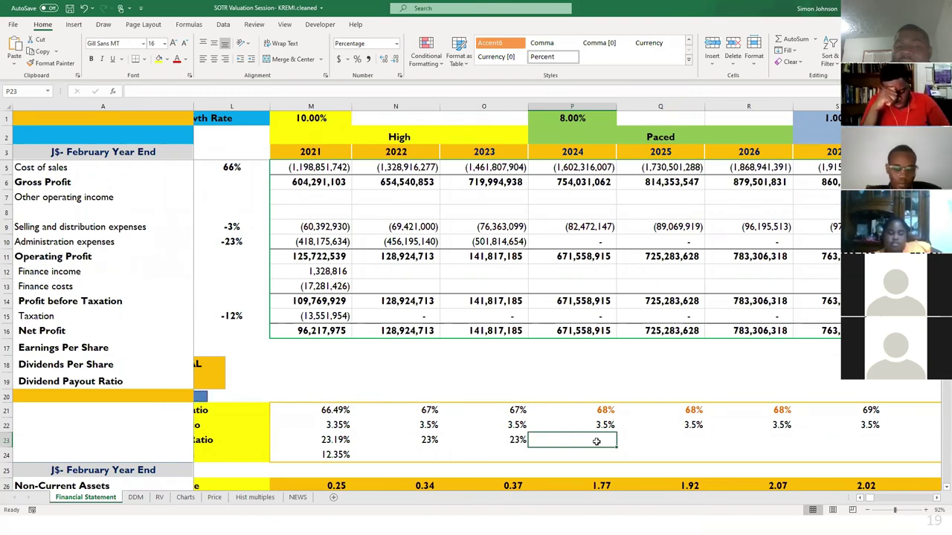
Set the 2024 administration expense ratio to 22% and fill it across to 2026.
{"action": "type", "text": "22"}
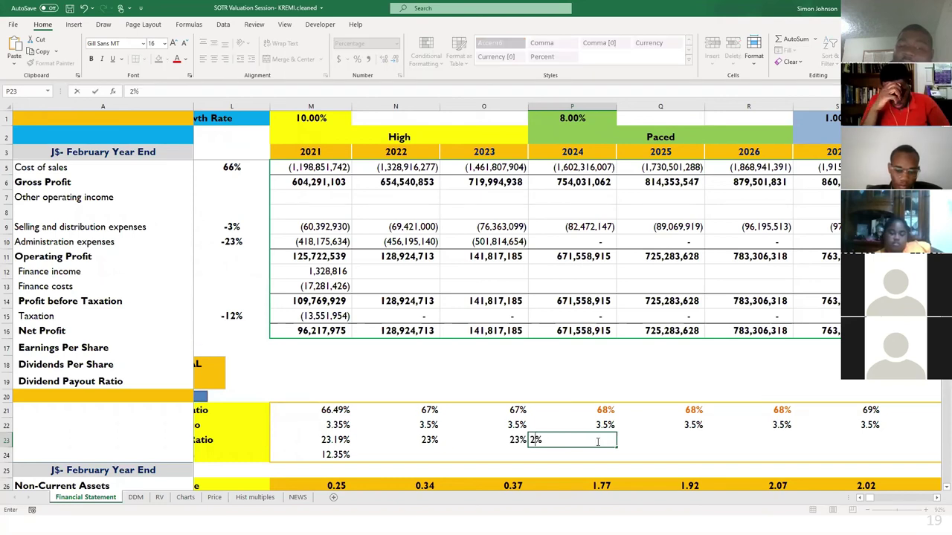
{"action": "key", "text": "Return"}
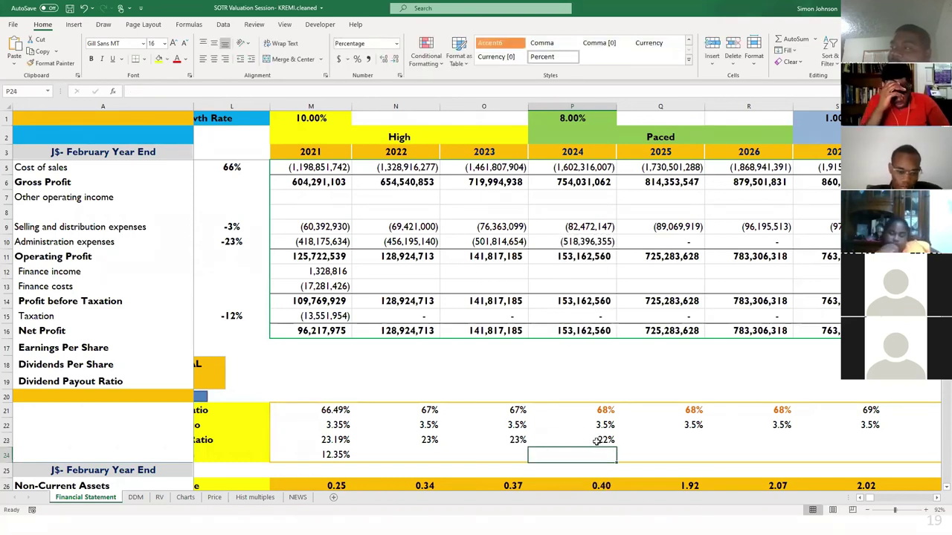
{"action": "left_click", "coordinate": [606, 441]}
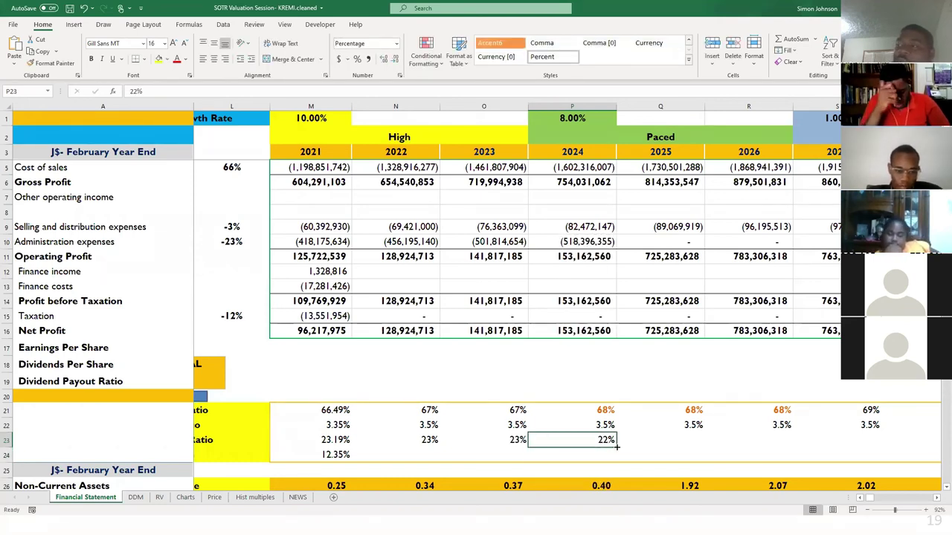
{"action": "left_click_drag", "start_coordinate": [666, 440], "coordinate": [807, 432]}
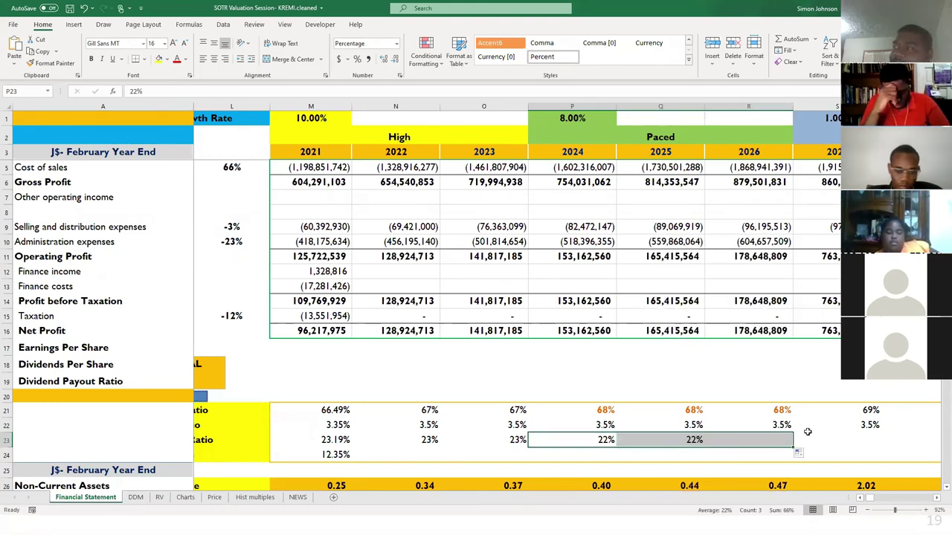
Set the 2027 administration expense ratio to 21% and fill it across to 2030.
{"action": "left_click", "coordinate": [817, 442]}
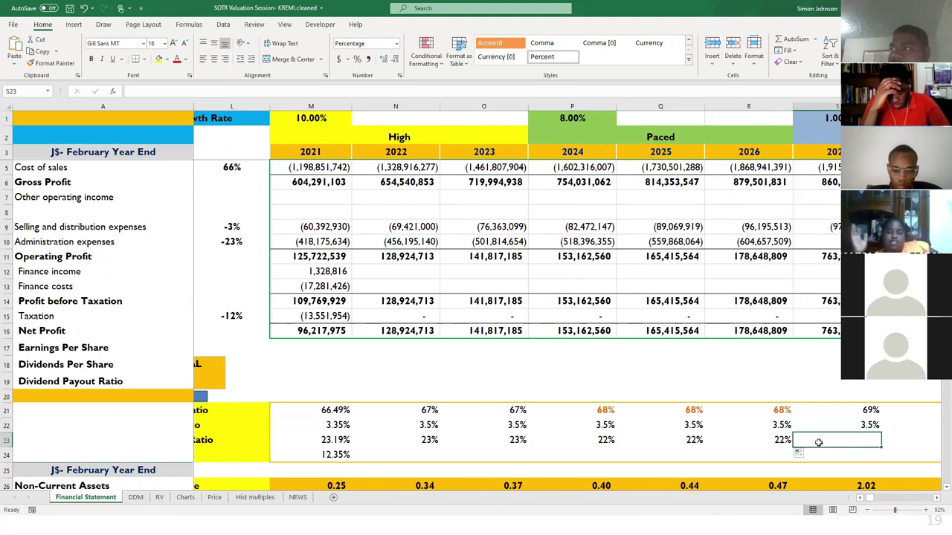
{"action": "type", "text": "21%"}
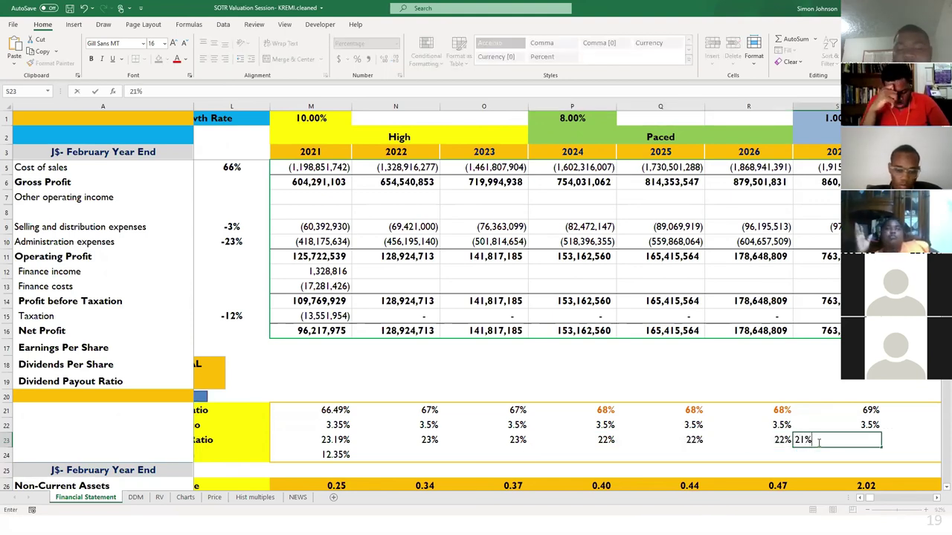
{"action": "key", "text": "Return"}
{"action": "scroll", "coordinate": [759, 461], "scroll_direction": "right", "scroll_amount": 4}
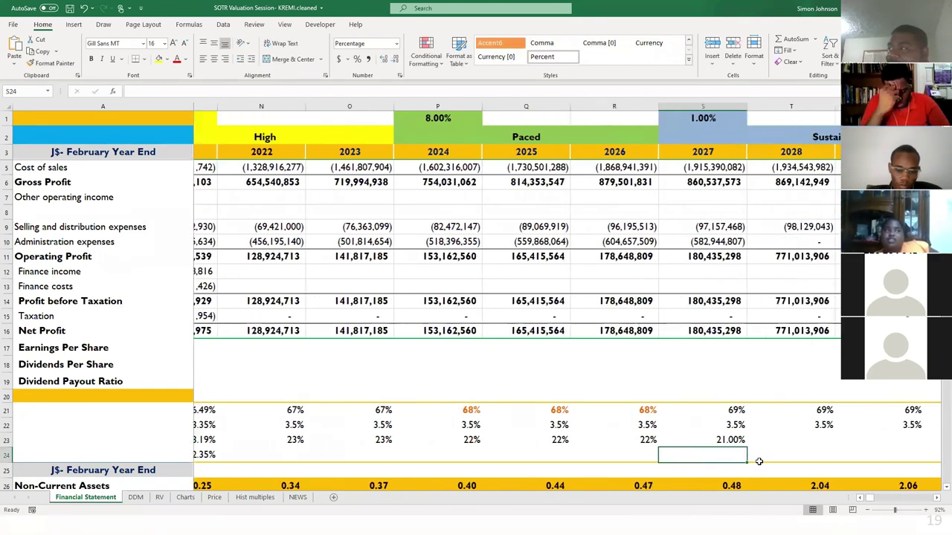
{"action": "left_click", "coordinate": [535, 439]}
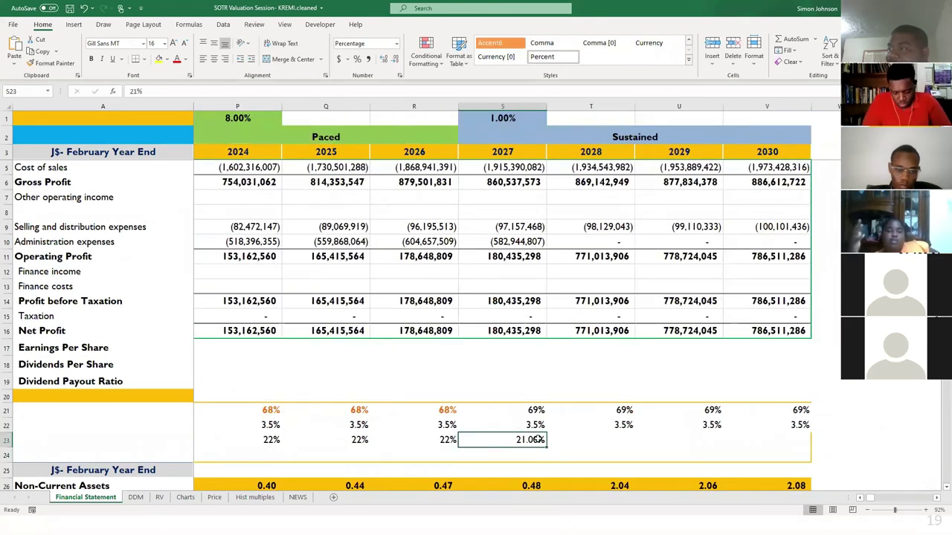
{"action": "left_click_drag", "start_coordinate": [546, 447], "coordinate": [806, 426]}
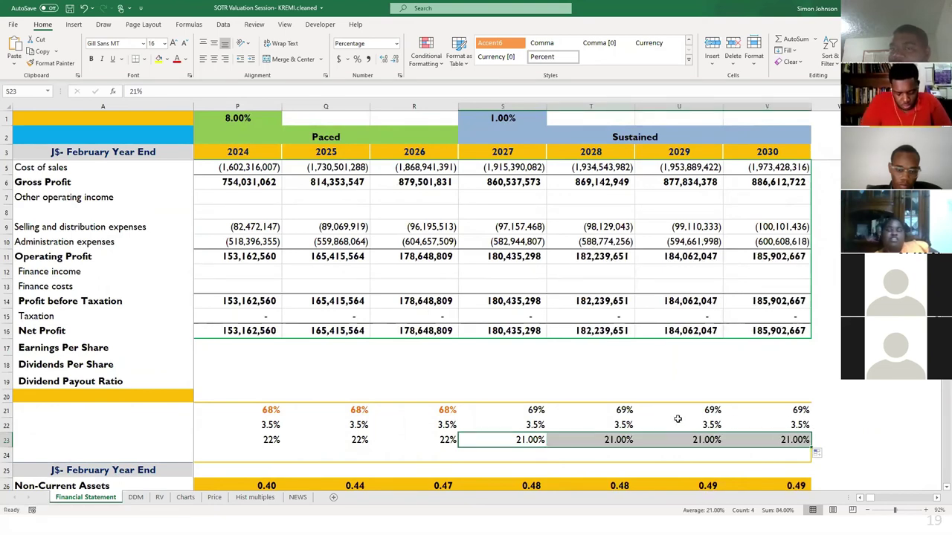
Examine the historical finance income figures from 2017 to 9M 2020 in the income statement.
{"action": "scroll", "coordinate": [677, 420], "scroll_direction": "left", "scroll_amount": 1}
{"action": "scroll", "coordinate": [678, 419], "scroll_direction": "left", "scroll_amount": 4}
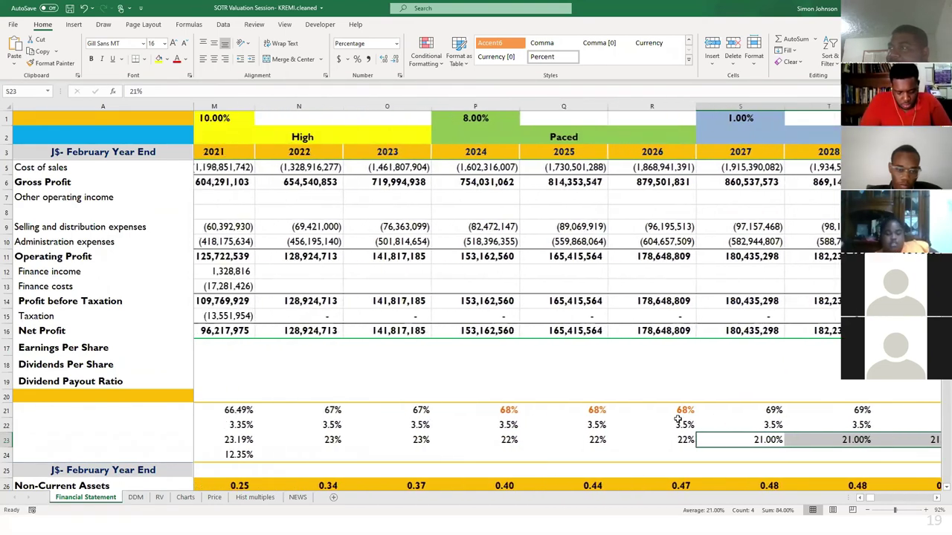
{"action": "scroll", "coordinate": [677, 420], "scroll_direction": "right", "scroll_amount": 1}
{"action": "scroll", "coordinate": [677, 420], "scroll_direction": "left", "scroll_amount": 1}
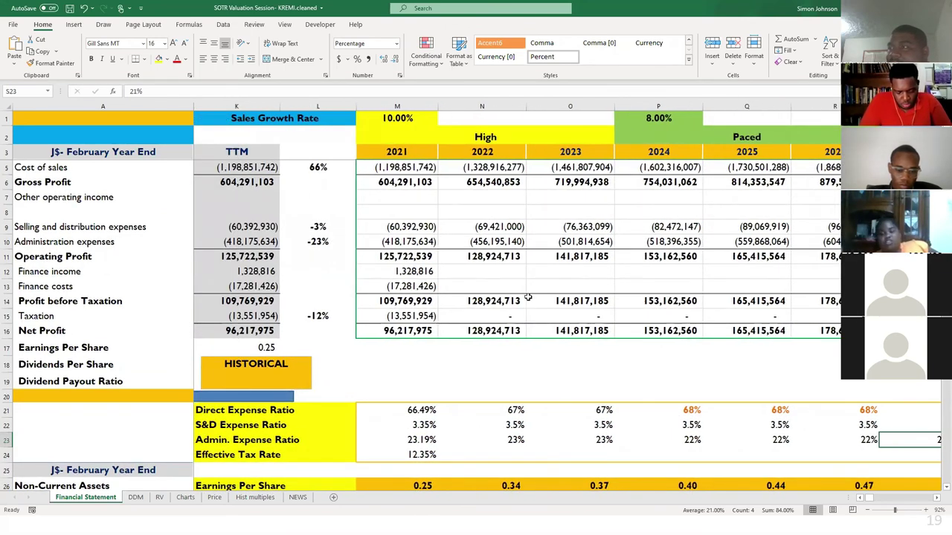
{"action": "scroll", "coordinate": [527, 298], "scroll_direction": "left", "scroll_amount": 5}
{"action": "scroll", "coordinate": [527, 297], "scroll_direction": "left", "scroll_amount": 2}
{"action": "left_click_drag", "start_coordinate": [620, 272], "coordinate": [264, 272]}
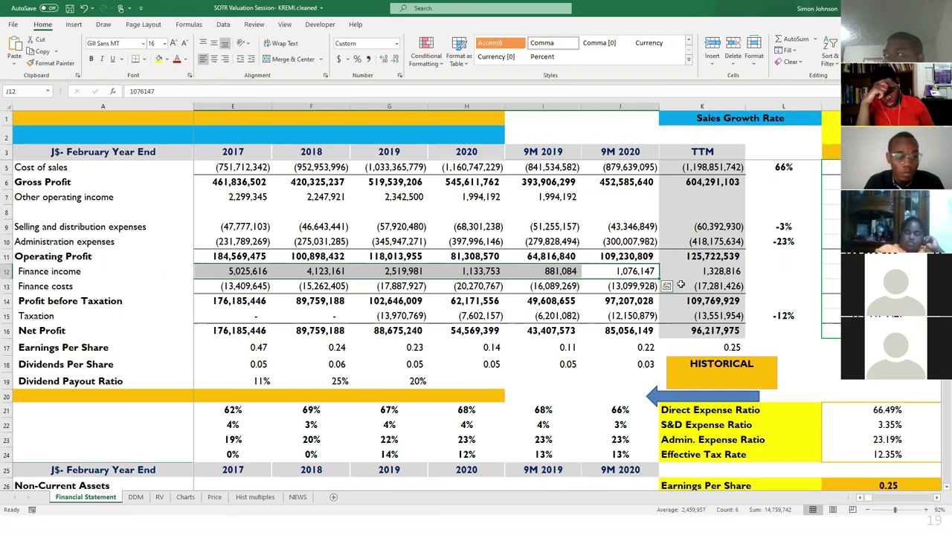
Fill the 2026 administration expense ratio of 22% across 2027 to 2030.
{"action": "scroll", "coordinate": [710, 283], "scroll_direction": "right", "scroll_amount": 1}
{"action": "scroll", "coordinate": [714, 284], "scroll_direction": "right", "scroll_amount": 3}
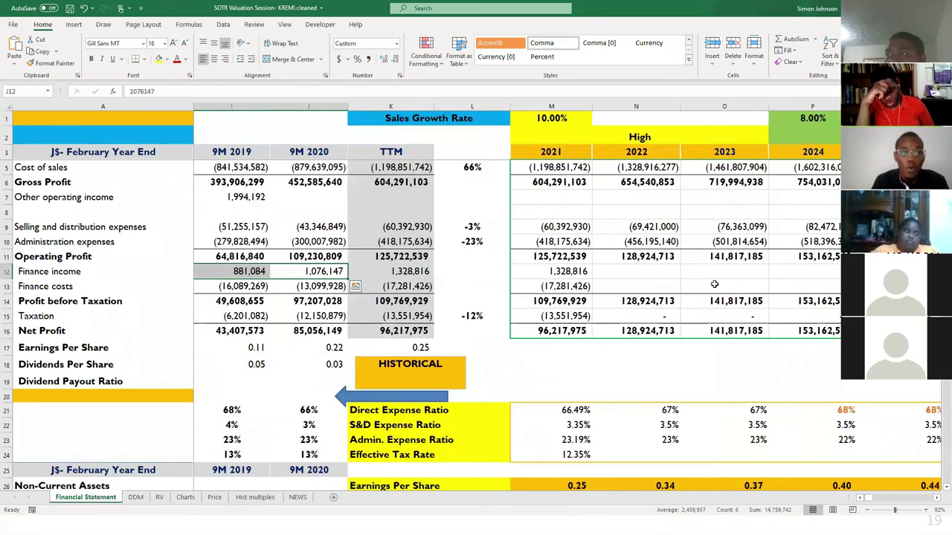
{"action": "scroll", "coordinate": [713, 284], "scroll_direction": "right", "scroll_amount": 2}
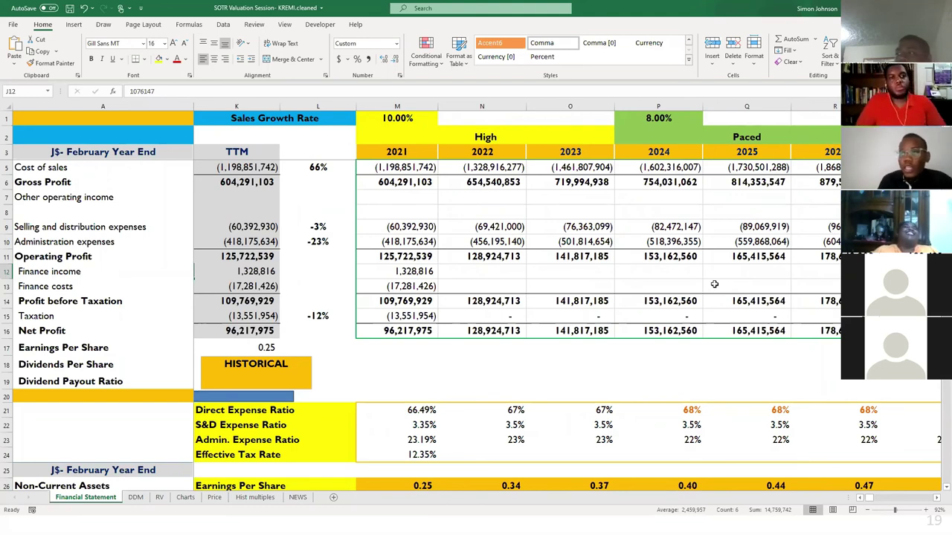
{"action": "scroll", "coordinate": [714, 284], "scroll_direction": "right", "scroll_amount": 2}
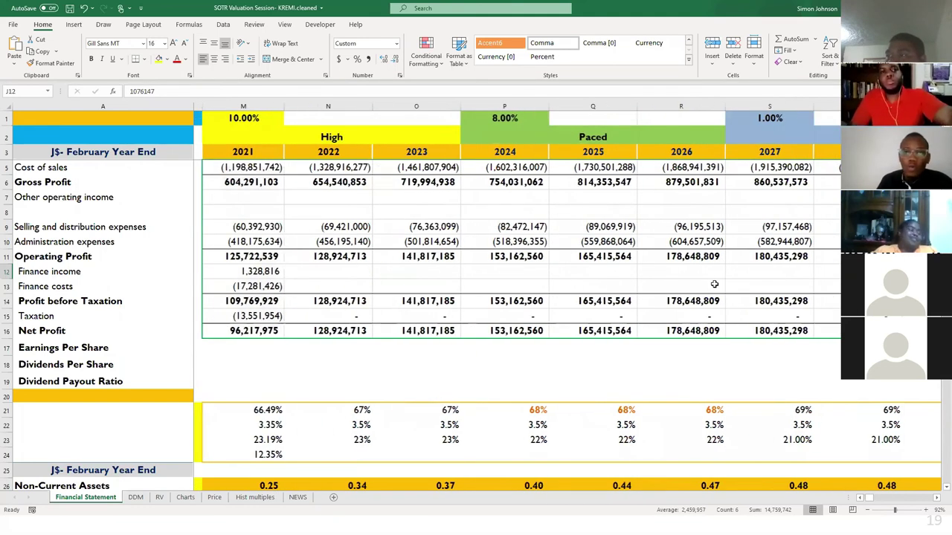
{"action": "scroll", "coordinate": [713, 284], "scroll_direction": "right", "scroll_amount": 2}
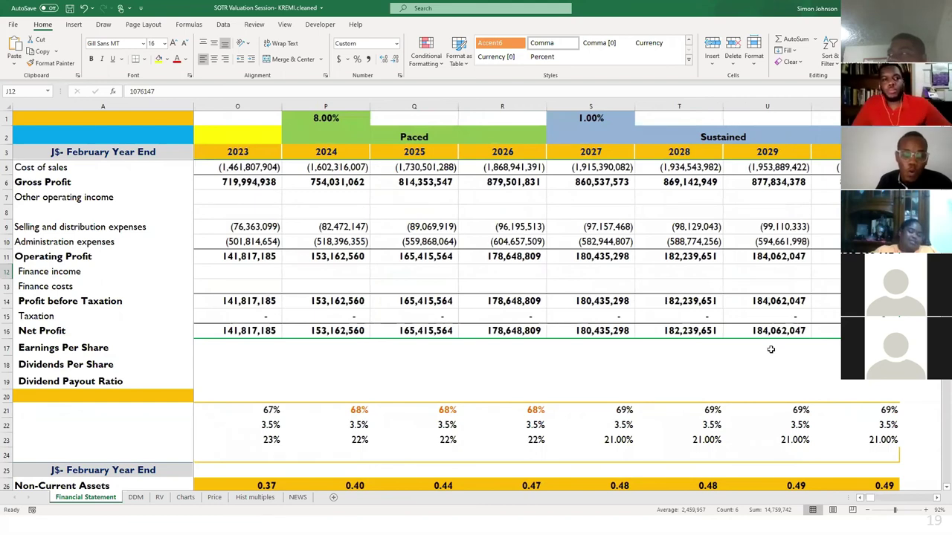
{"action": "left_click", "coordinate": [538, 442]}
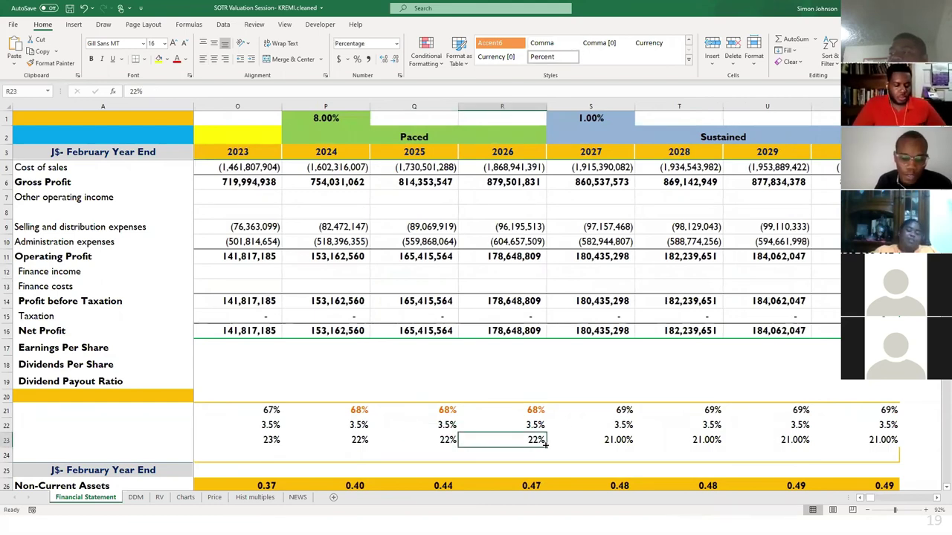
{"action": "left_click_drag", "start_coordinate": [547, 446], "coordinate": [888, 447]}
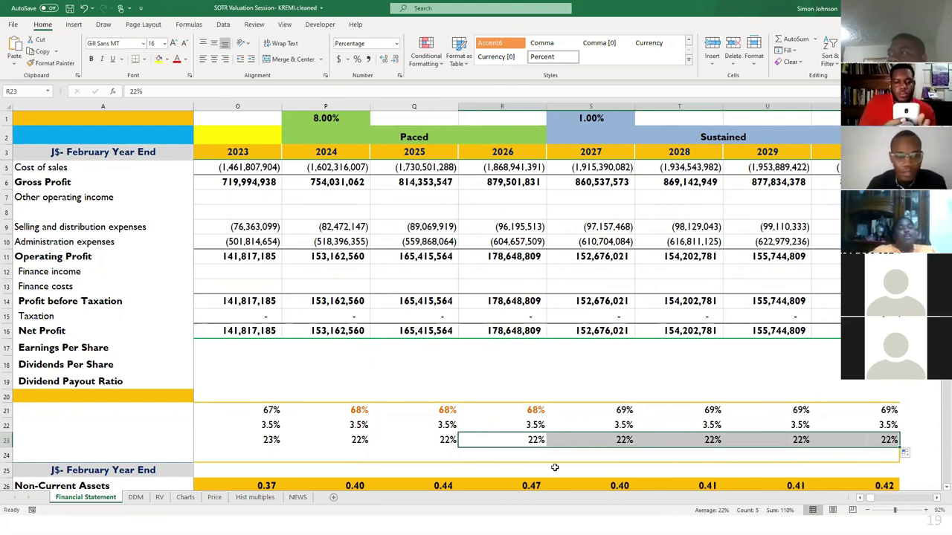
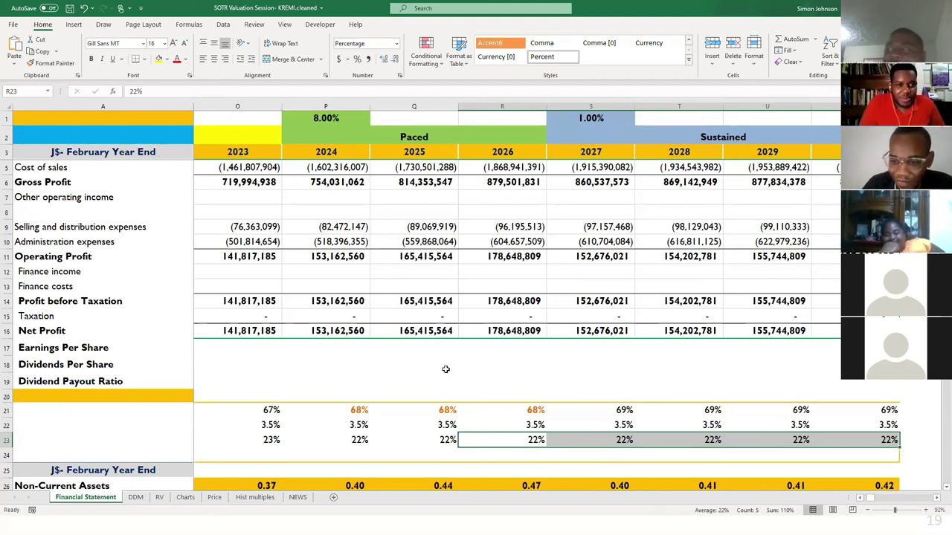
Review the projected expense ratios, revenue and net profit across the 2021 to 2030 forecast, including the 2027 net profit formula.
{"action": "scroll", "coordinate": [445, 369], "scroll_direction": "left", "scroll_amount": 3}
{"action": "scroll", "coordinate": [445, 369], "scroll_direction": "right", "scroll_amount": 1}
{"action": "scroll", "coordinate": [445, 368], "scroll_direction": "left", "scroll_amount": 2}
{"action": "scroll", "coordinate": [445, 369], "scroll_direction": "right", "scroll_amount": 2}
{"action": "scroll", "coordinate": [446, 369], "scroll_direction": "right", "scroll_amount": 1}
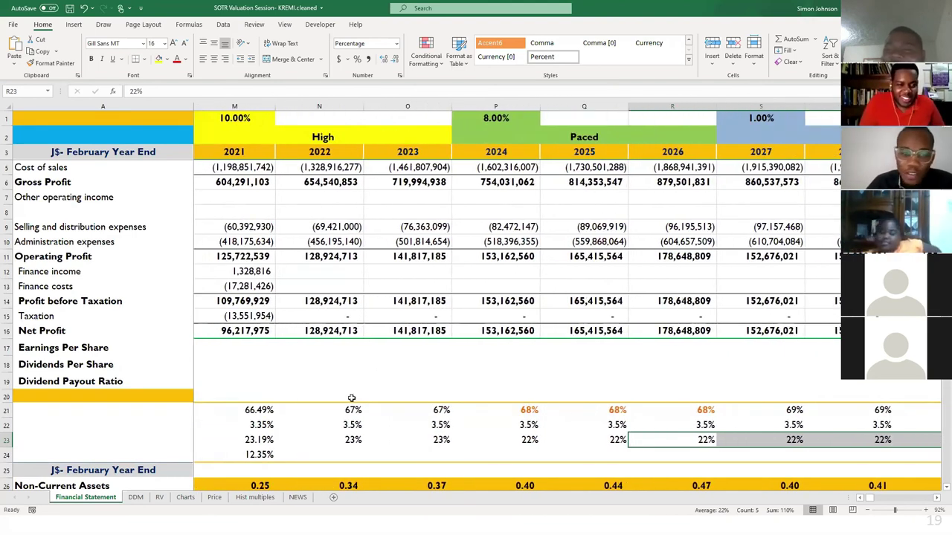
{"action": "left_click", "coordinate": [279, 412]}
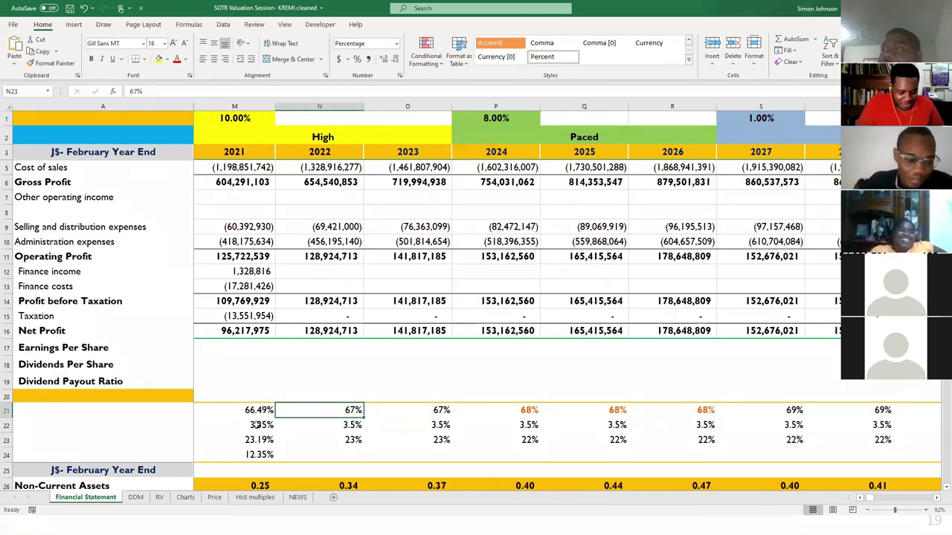
{"action": "left_click", "coordinate": [323, 440]}
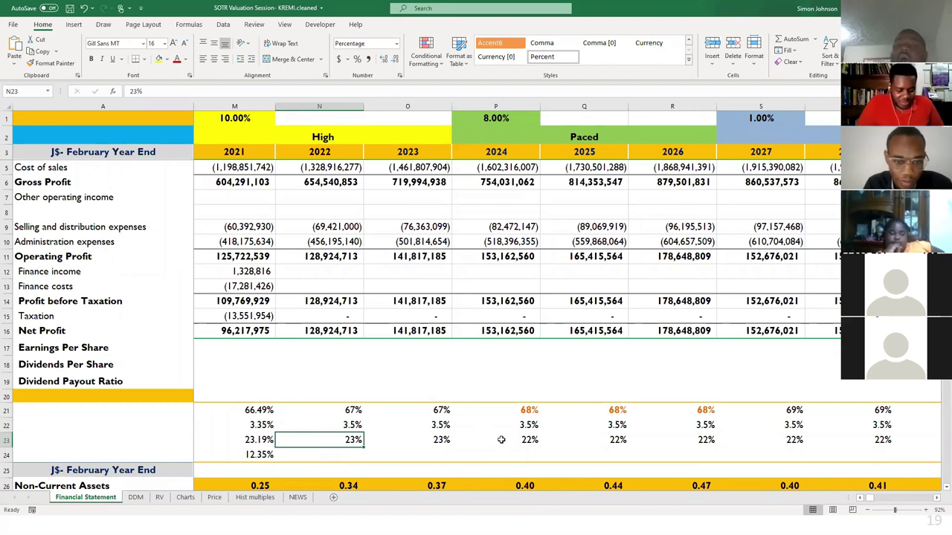
{"action": "scroll", "coordinate": [607, 336], "scroll_direction": "right", "scroll_amount": 1}
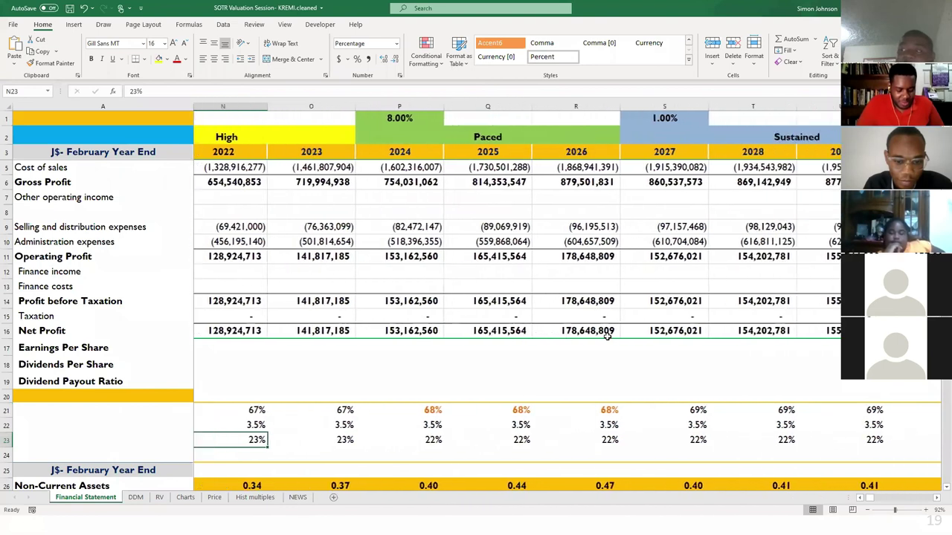
{"action": "scroll", "coordinate": [488, 345], "scroll_direction": "right", "scroll_amount": 2}
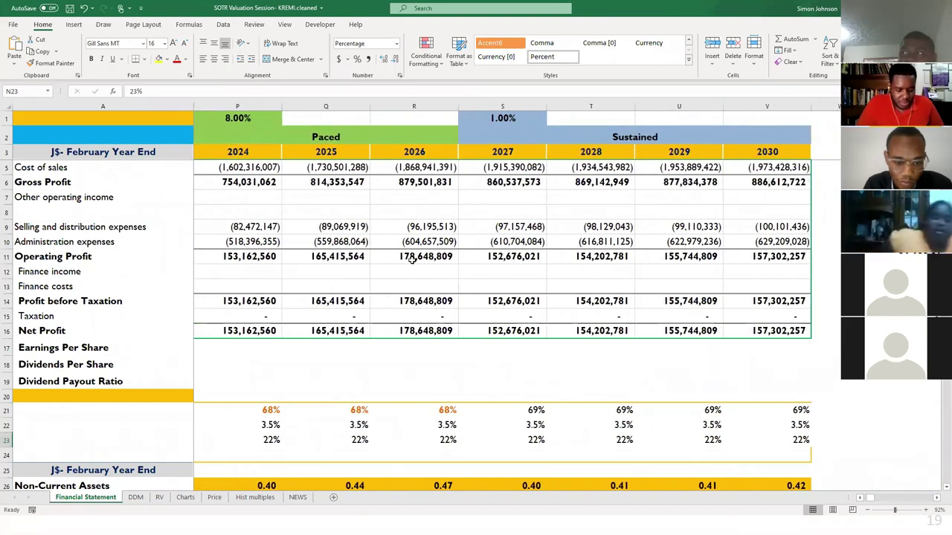
{"action": "scroll", "coordinate": [387, 209], "scroll_direction": "up", "scroll_amount": 1}
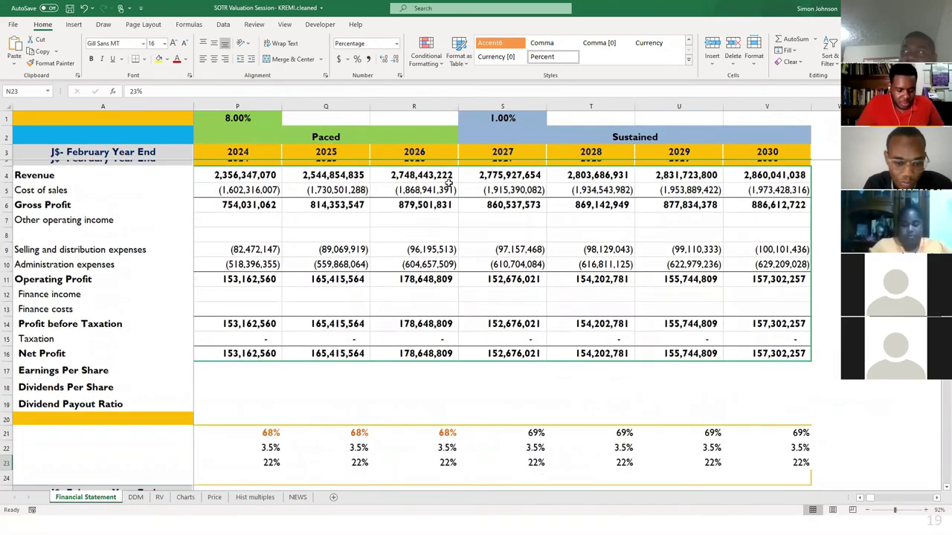
{"action": "scroll", "coordinate": [476, 171], "scroll_direction": "down", "scroll_amount": 1}
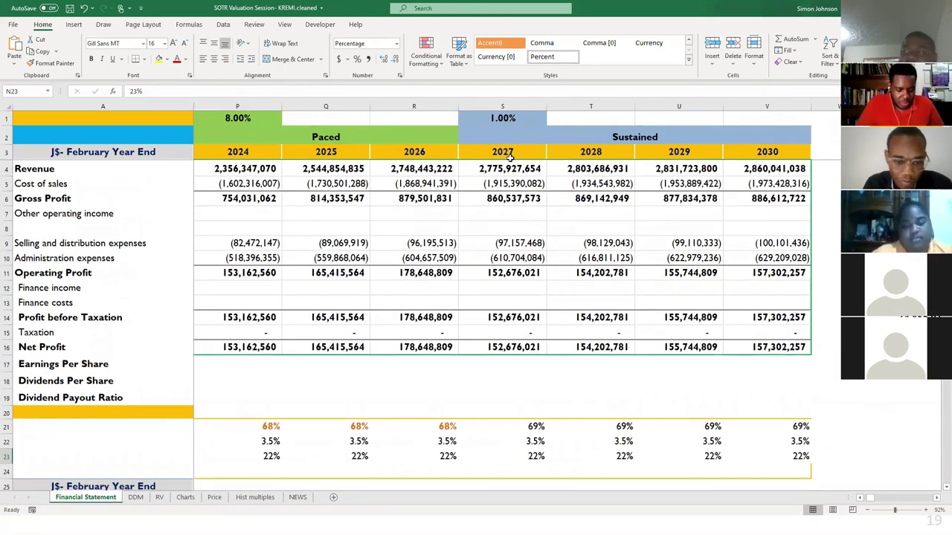
{"action": "left_click", "coordinate": [476, 348]}
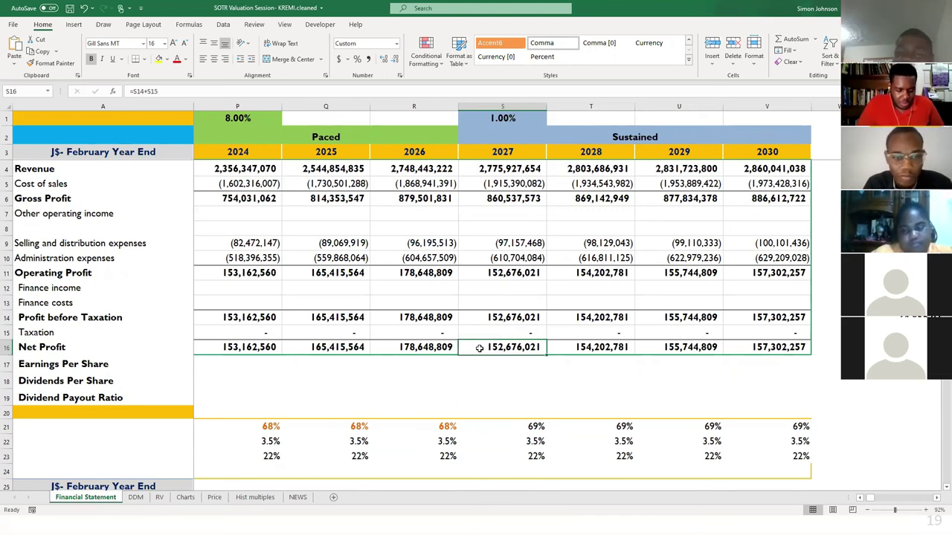
Set 2022 finance income equal to the 2021 figure and fill the formula across to 2030.
{"action": "scroll", "coordinate": [447, 361], "scroll_direction": "left", "scroll_amount": 3}
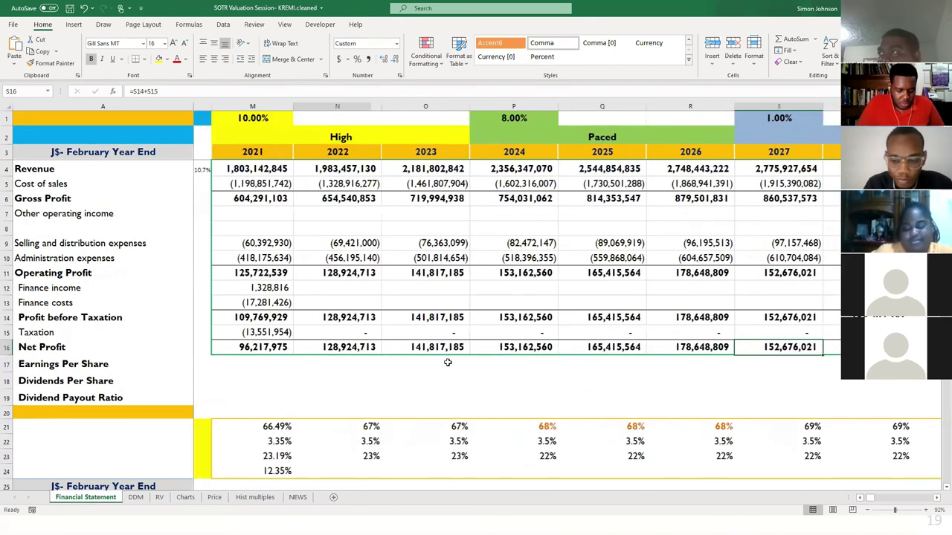
{"action": "left_click", "coordinate": [387, 284]}
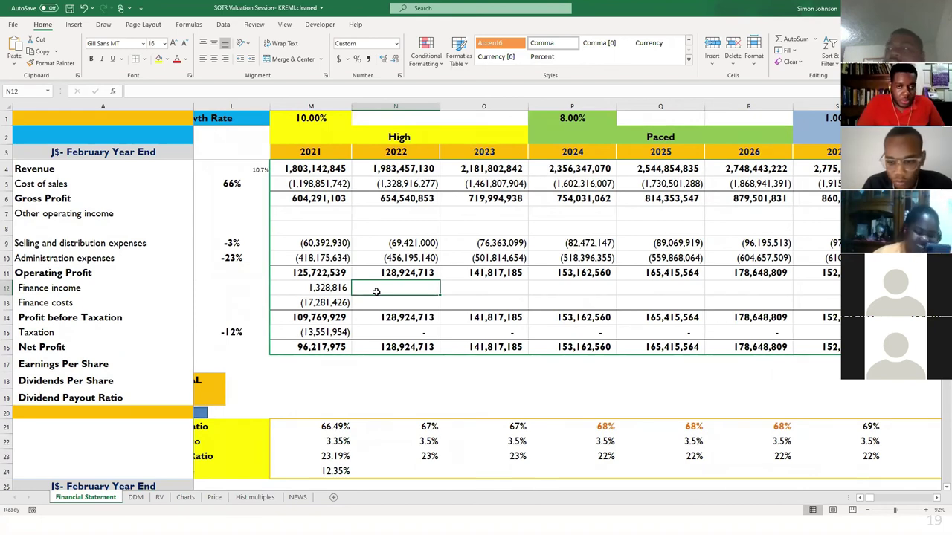
{"action": "type", "text": "="}
{"action": "key", "text": "Left"}
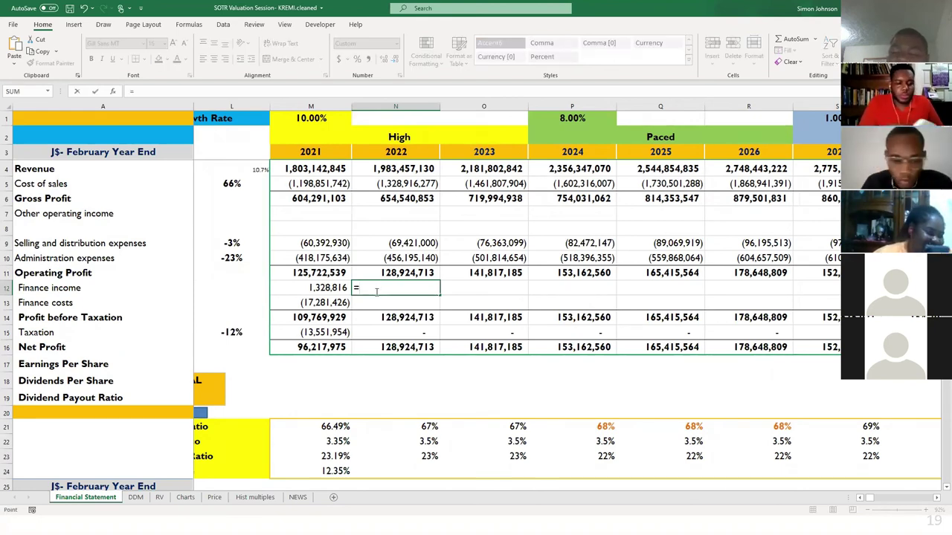
{"action": "key", "text": "Return"}
{"action": "left_click", "coordinate": [379, 290]}
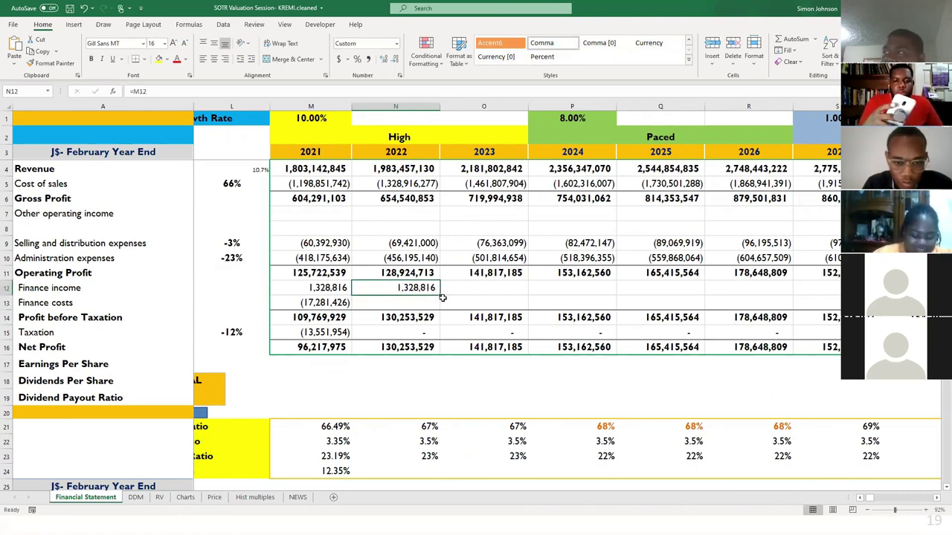
{"action": "left_click_drag", "start_coordinate": [440, 295], "coordinate": [829, 297]}
Examine the historical finance costs from 2018 to 9M 2020, along with the TTM and 2021 finance cost formulas.
{"action": "scroll", "coordinate": [670, 336], "scroll_direction": "left", "scroll_amount": 4}
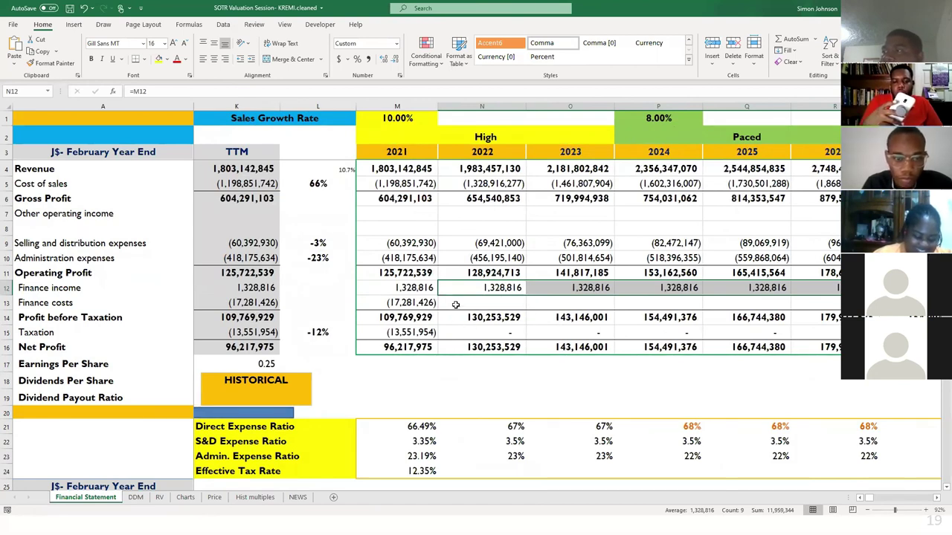
{"action": "left_click", "coordinate": [455, 306]}
{"action": "left_click", "coordinate": [401, 303]}
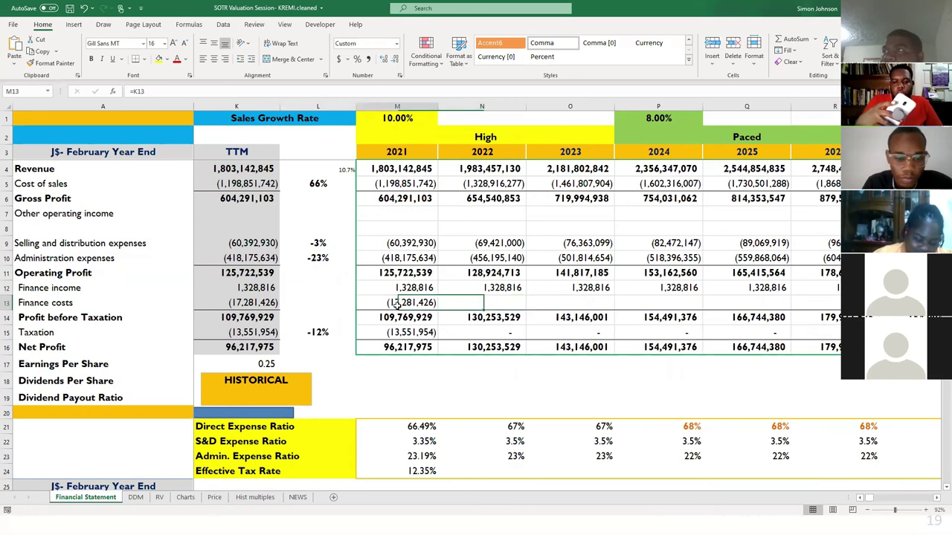
{"action": "scroll", "coordinate": [400, 306], "scroll_direction": "left", "scroll_amount": 2}
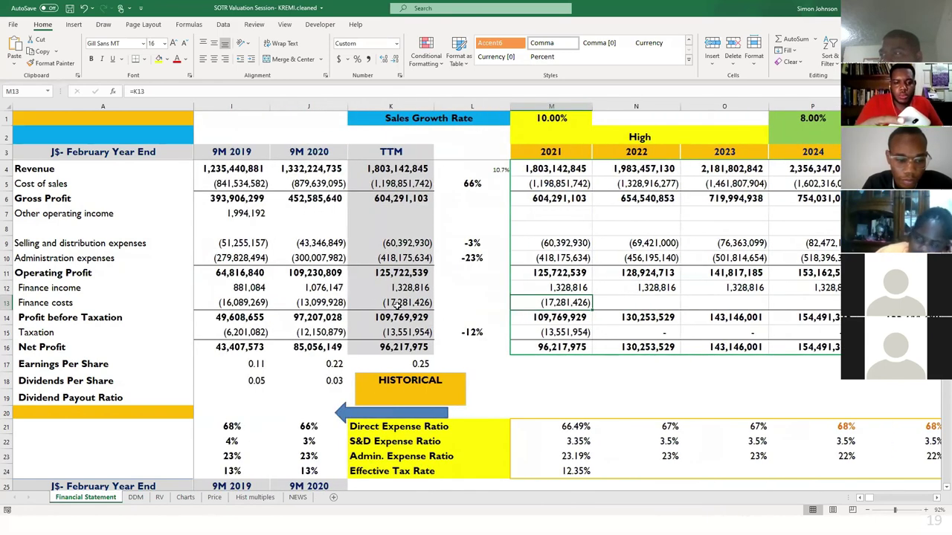
{"action": "scroll", "coordinate": [400, 305], "scroll_direction": "left", "scroll_amount": 4}
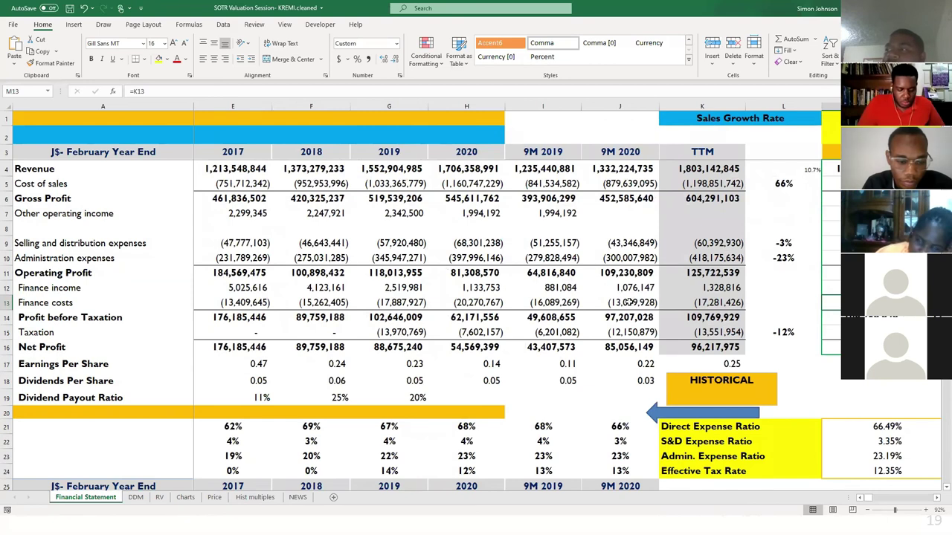
{"action": "left_click", "coordinate": [620, 303]}
{"action": "left_click_drag", "start_coordinate": [620, 303], "coordinate": [325, 303]}
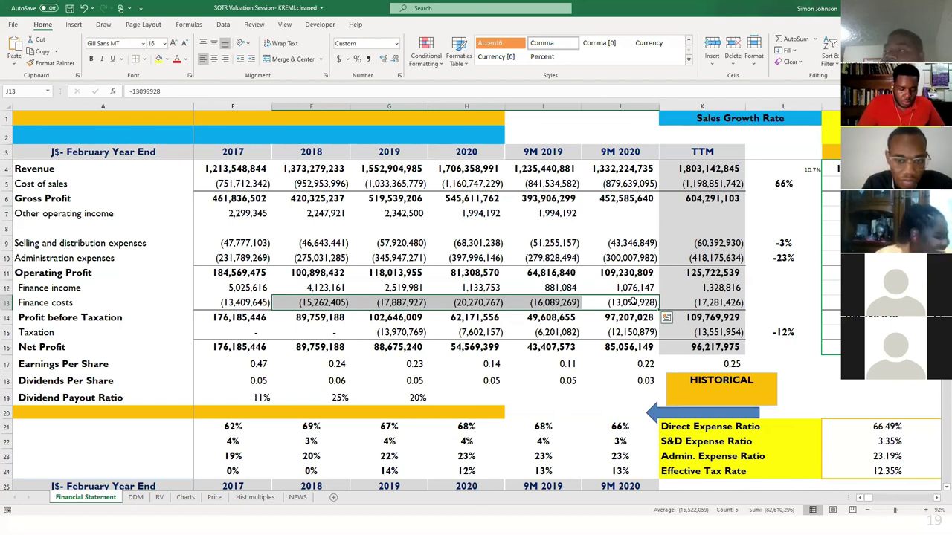
{"action": "scroll", "coordinate": [633, 302], "scroll_direction": "right", "scroll_amount": 2}
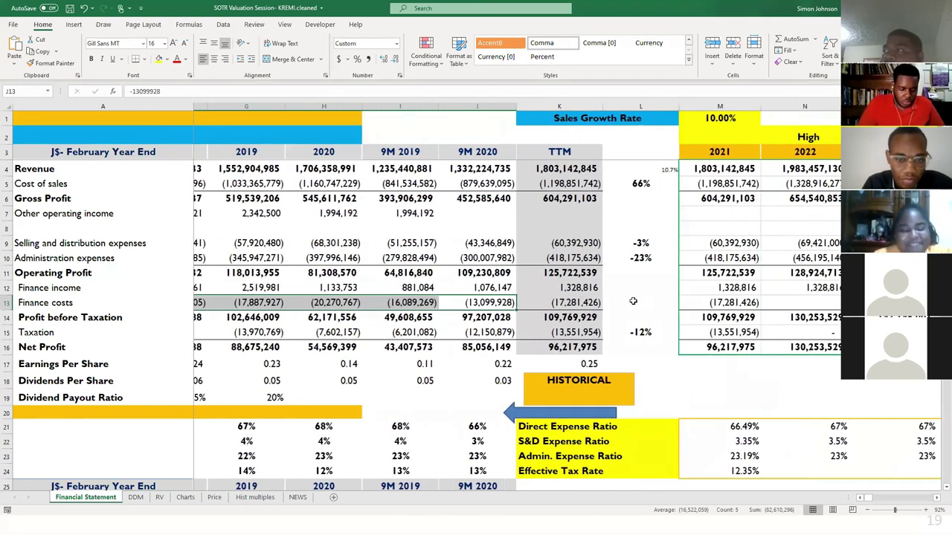
{"action": "scroll", "coordinate": [633, 302], "scroll_direction": "right", "scroll_amount": 1}
{"action": "left_click", "coordinate": [577, 303]}
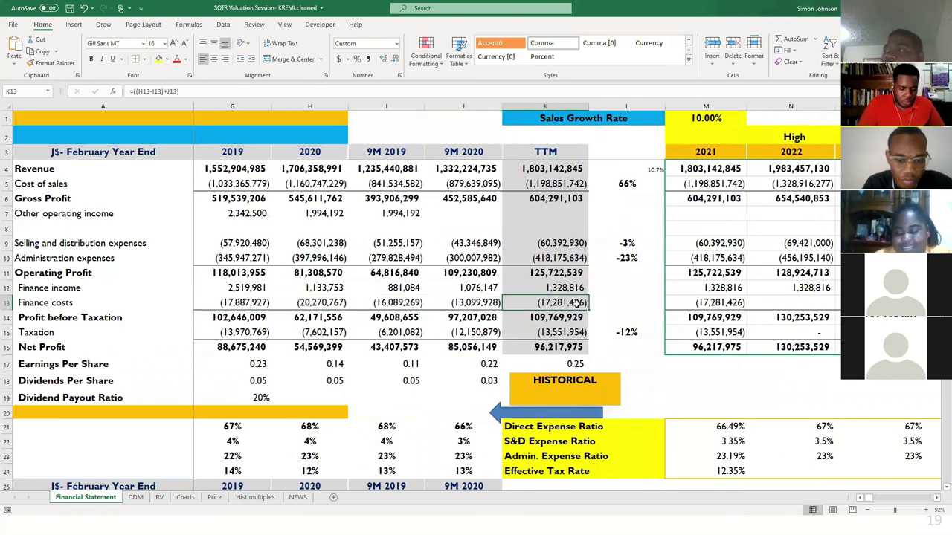
{"action": "scroll", "coordinate": [749, 299], "scroll_direction": "right", "scroll_amount": 2}
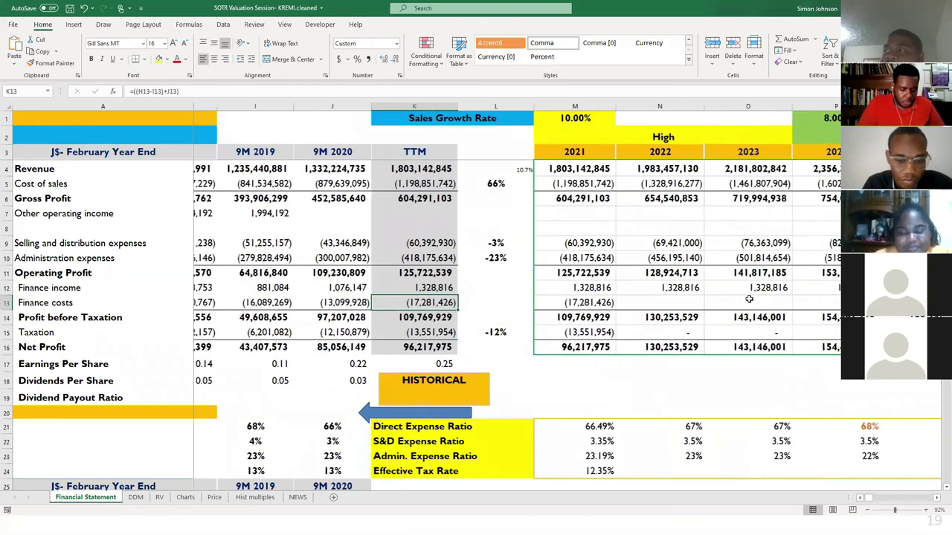
{"action": "scroll", "coordinate": [749, 299], "scroll_direction": "right", "scroll_amount": 3}
{"action": "scroll", "coordinate": [749, 299], "scroll_direction": "right", "scroll_amount": 1}
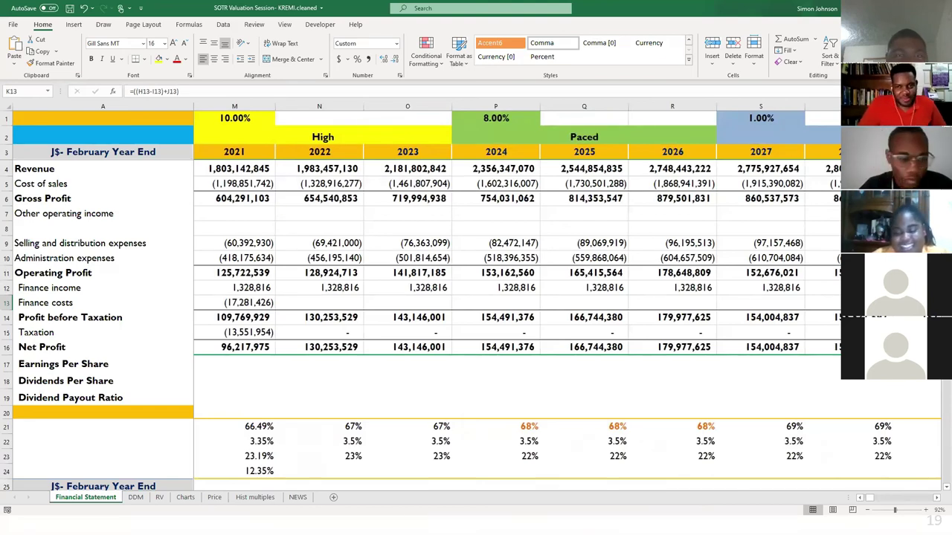
Set 2022 finance costs to the 2021 figure multiplied by 1.05 and fill the formula into 2023.
{"action": "left_click", "coordinate": [448, 367]}
{"action": "left_click", "coordinate": [315, 302]}
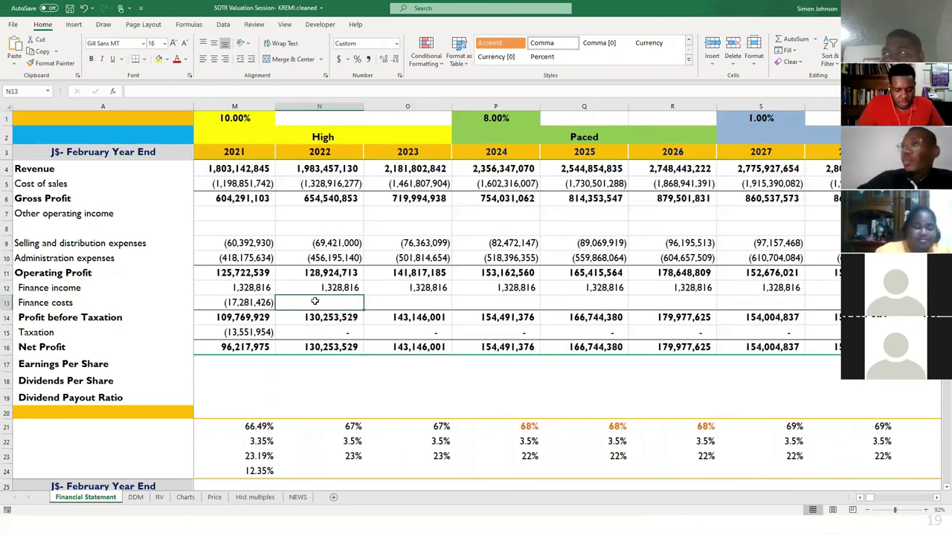
{"action": "scroll", "coordinate": [315, 301], "scroll_direction": "left", "scroll_amount": 2}
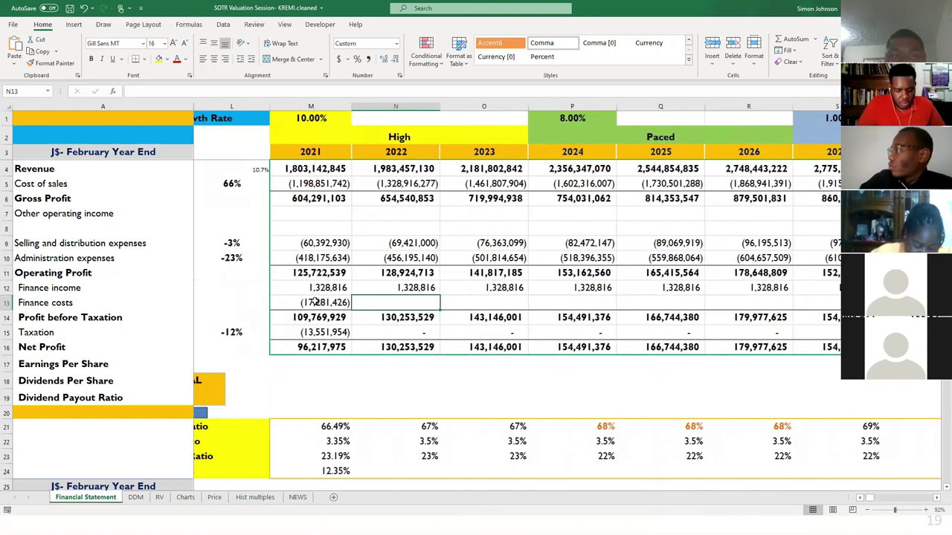
{"action": "scroll", "coordinate": [314, 301], "scroll_direction": "right", "scroll_amount": 2}
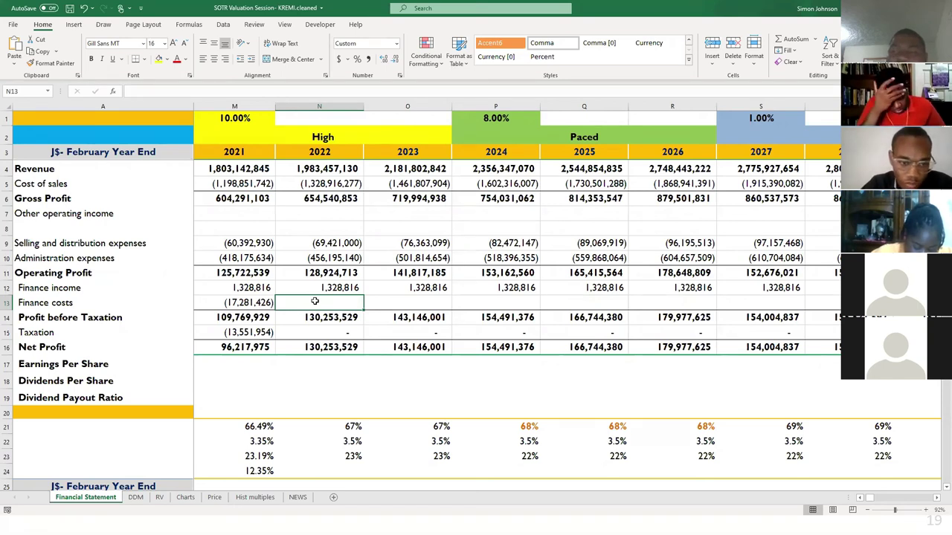
{"action": "type", "text": "="}
{"action": "key", "text": "Left"}
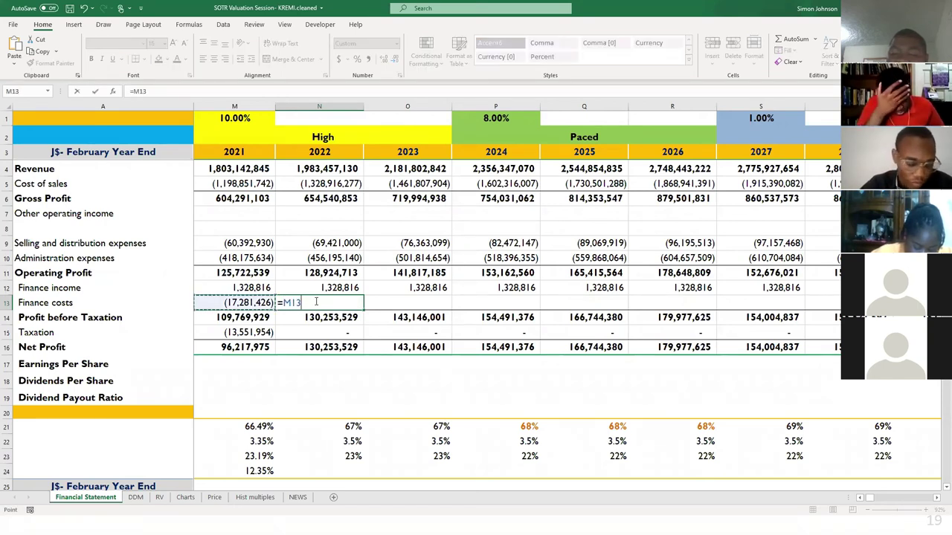
{"action": "type", "text": "*"}
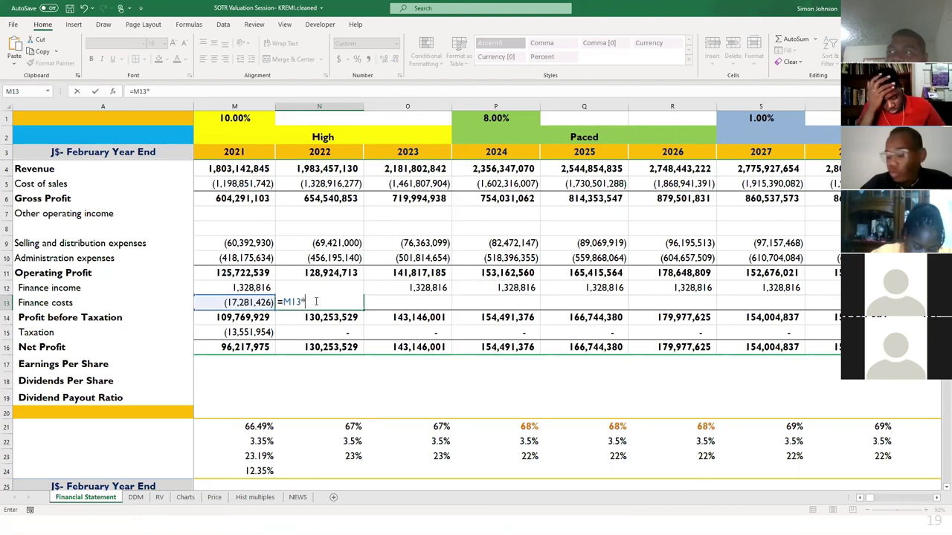
{"action": "type", "text": "1."}
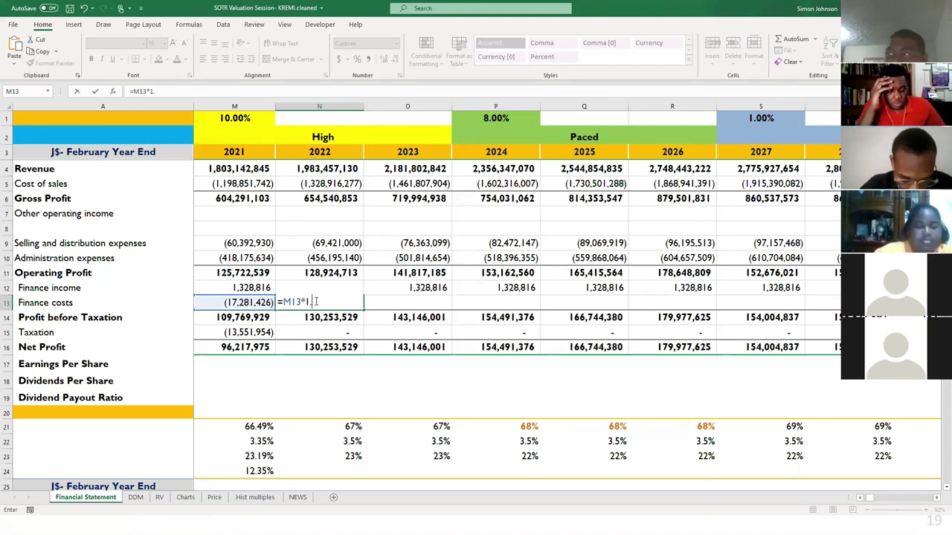
{"action": "type", "text": "01"}
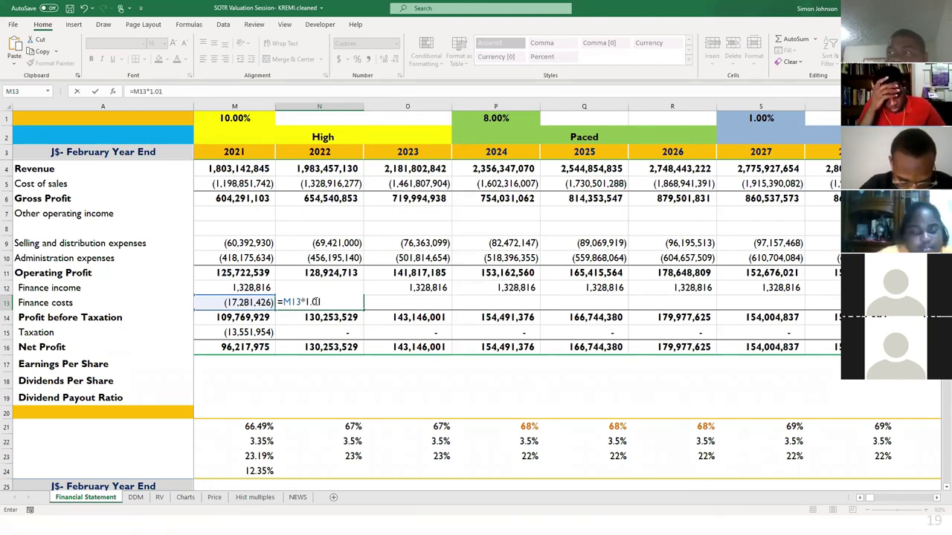
{"action": "key", "text": "BackSpace"}
{"action": "key", "text": "BackSpace"}
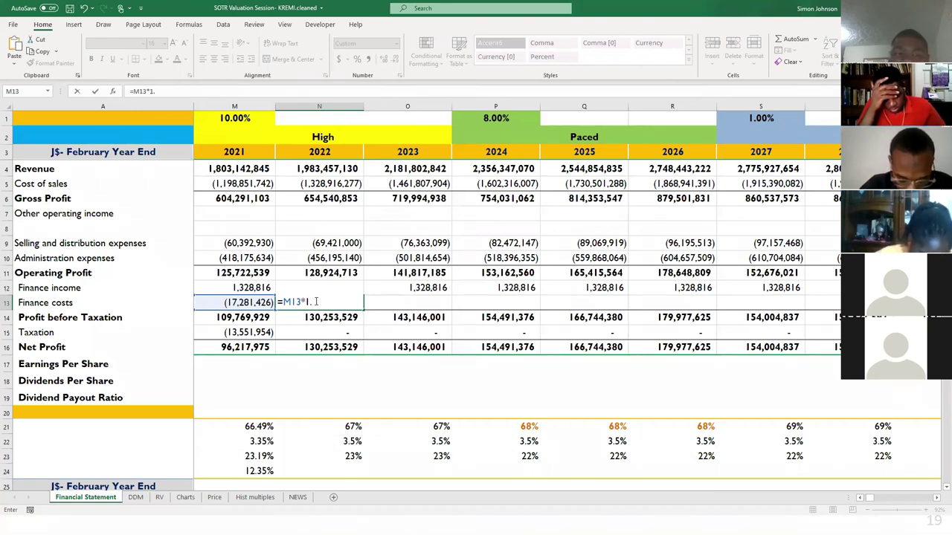
{"action": "type", "text": "05"}
{"action": "key", "text": "Return"}
{"action": "left_click", "coordinate": [327, 304]}
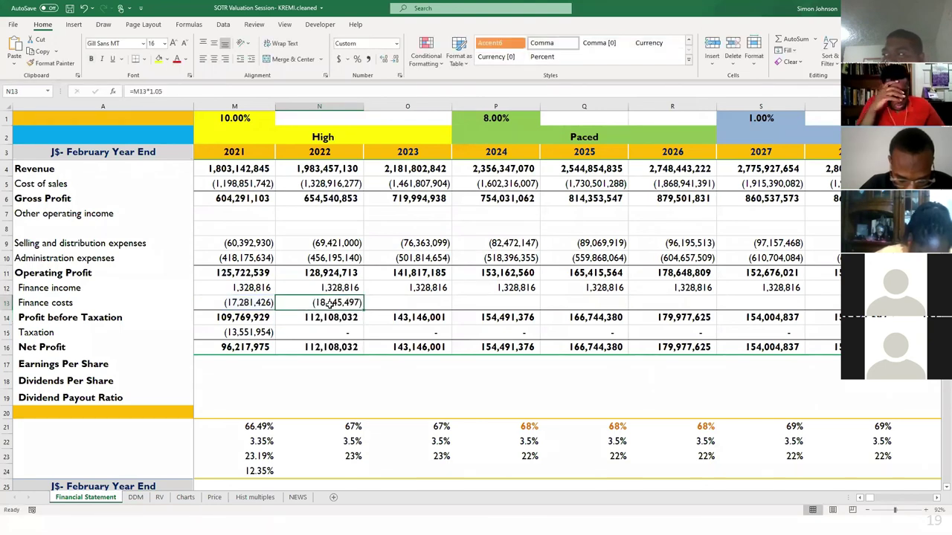
{"action": "left_click_drag", "start_coordinate": [364, 309], "coordinate": [410, 303]}
Set 2024 finance costs equal to the 2023 figure and fill the formula across to 2030.
{"action": "left_click", "coordinate": [476, 297]}
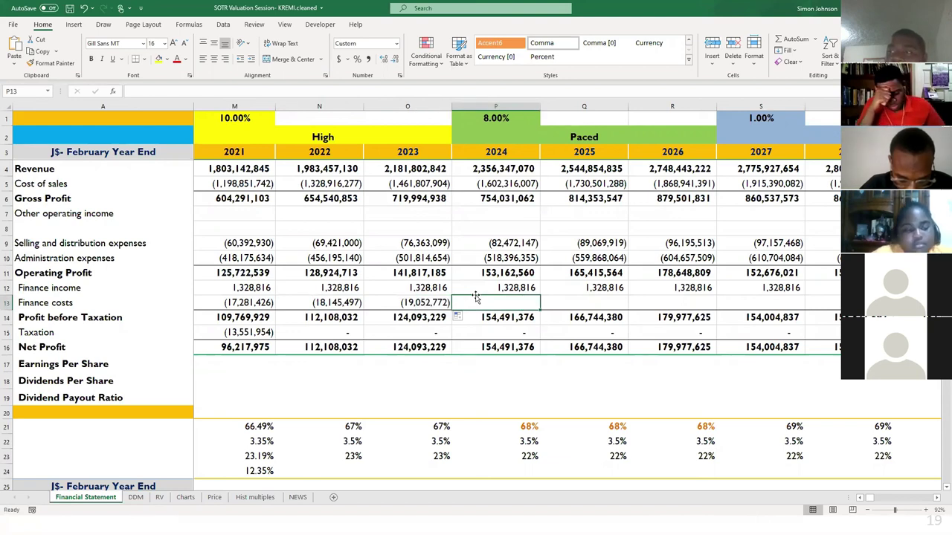
{"action": "scroll", "coordinate": [505, 303], "scroll_direction": "right", "scroll_amount": 2}
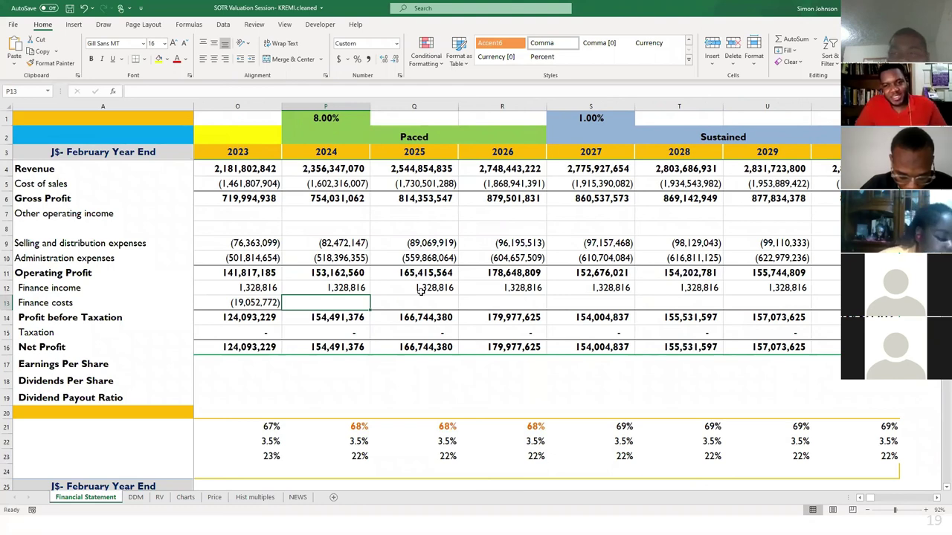
{"action": "type", "text": "="}
{"action": "key", "text": "Left"}
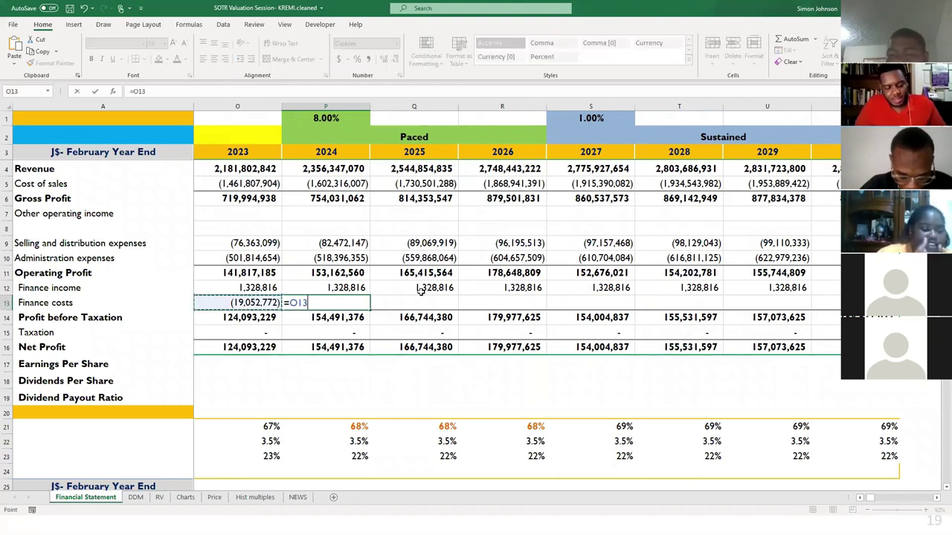
{"action": "key", "text": "Return"}
{"action": "left_click", "coordinate": [355, 304]}
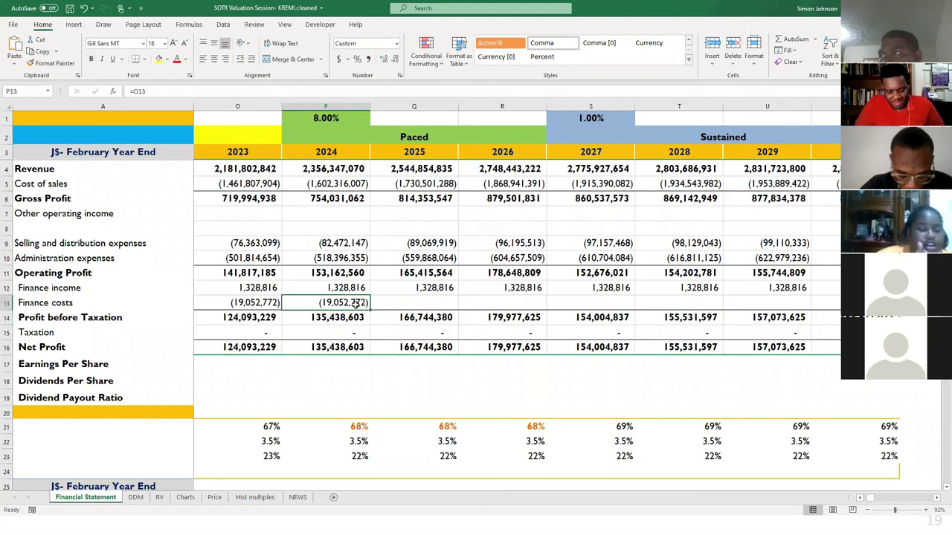
{"action": "left_click_drag", "start_coordinate": [370, 308], "coordinate": [826, 305]}
Review the projected finance costs and net profit across the forecast, including the 2028 net profit and 2022 to 2024 finance cost formulas.
{"action": "left_click", "coordinate": [642, 347]}
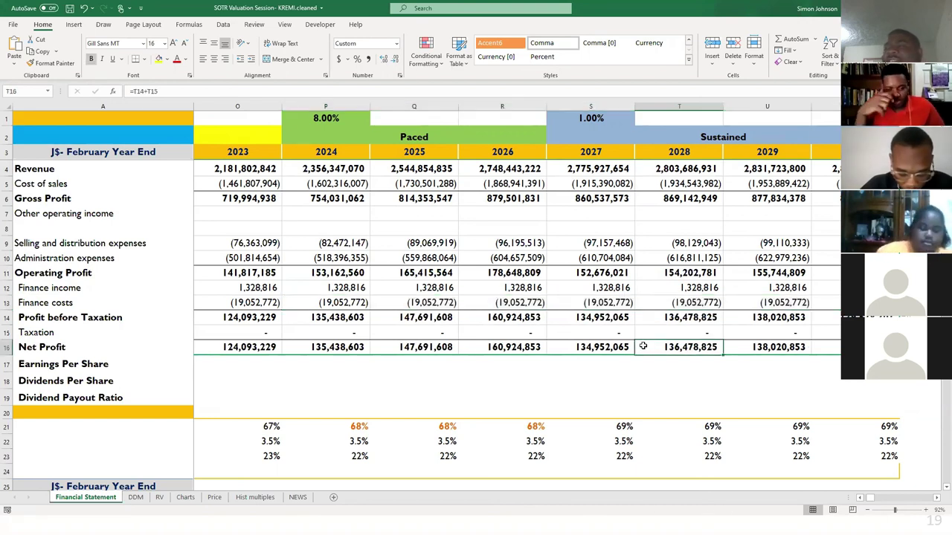
{"action": "scroll", "coordinate": [642, 347], "scroll_direction": "left", "scroll_amount": 3}
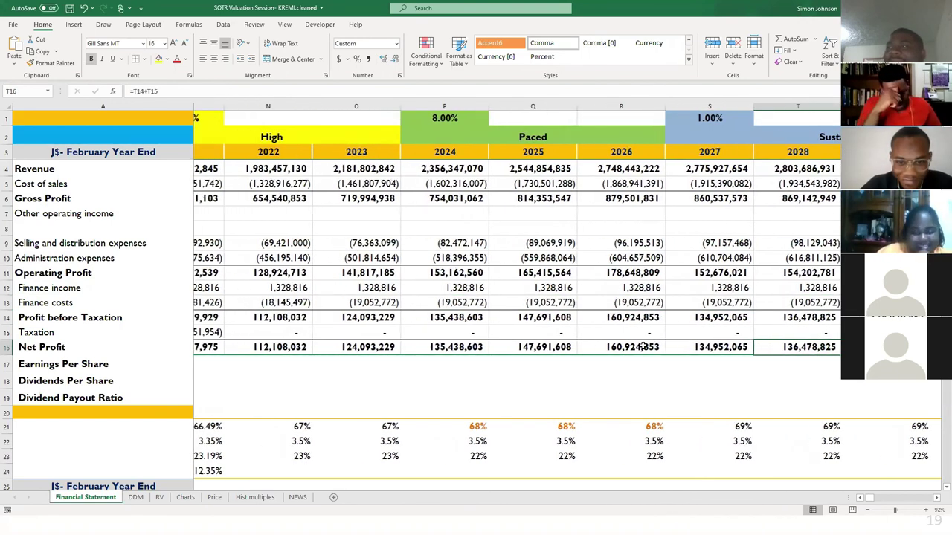
{"action": "scroll", "coordinate": [642, 346], "scroll_direction": "left", "scroll_amount": 1}
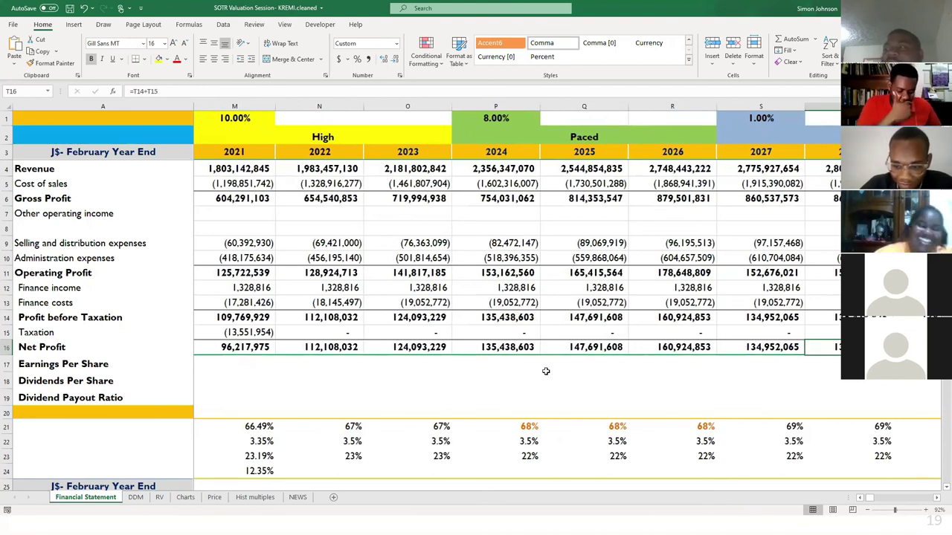
{"action": "left_click", "coordinate": [325, 299]}
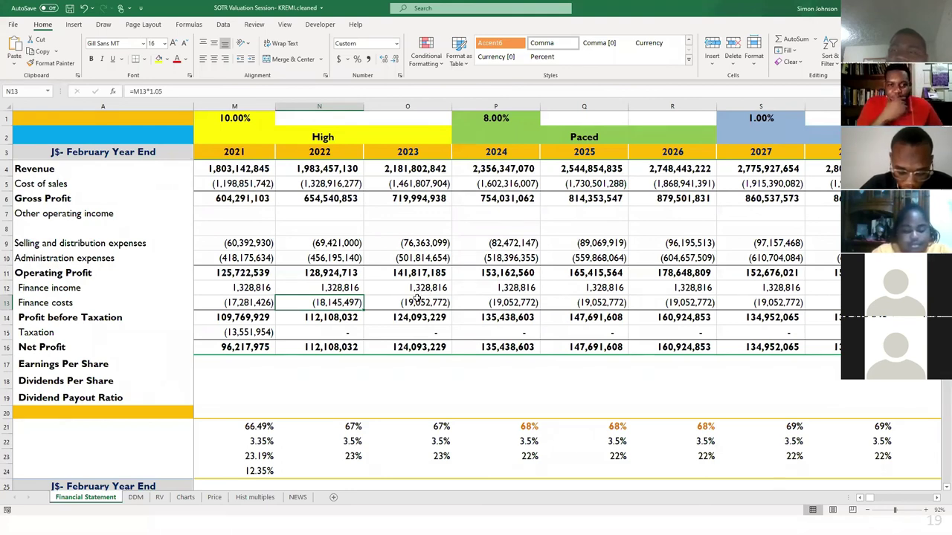
{"action": "left_click", "coordinate": [422, 302]}
{"action": "left_click", "coordinate": [475, 300]}
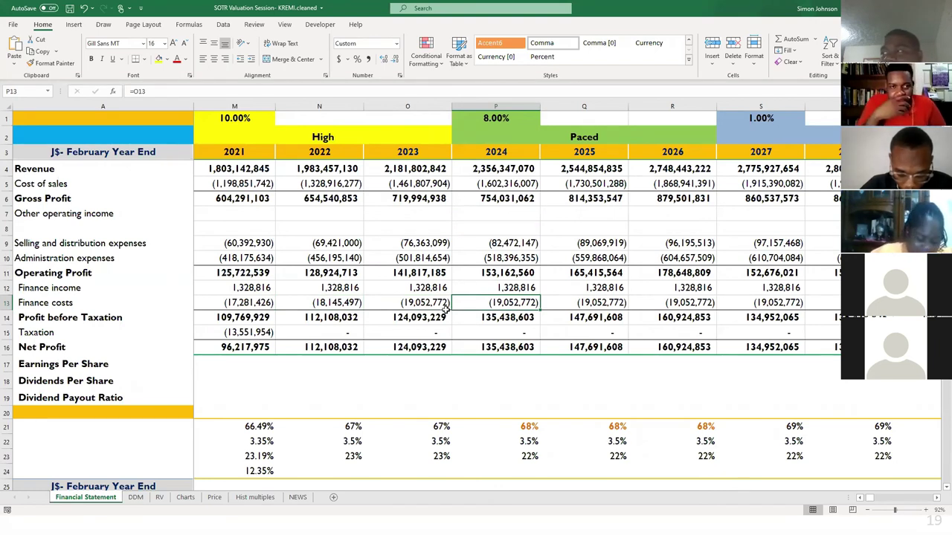
{"action": "scroll", "coordinate": [446, 307], "scroll_direction": "right", "scroll_amount": 3}
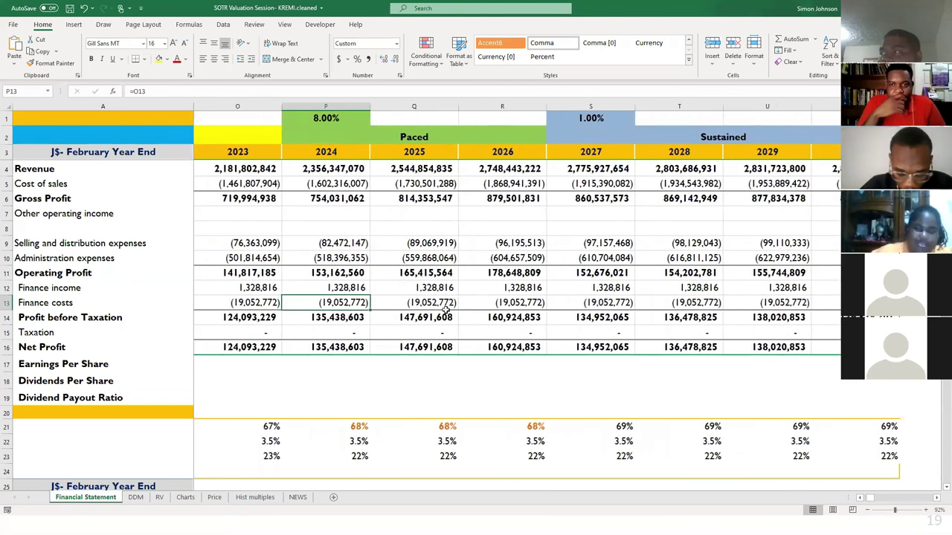
{"action": "scroll", "coordinate": [446, 307], "scroll_direction": "left", "scroll_amount": 3}
{"action": "scroll", "coordinate": [445, 309], "scroll_direction": "right", "scroll_amount": 2}
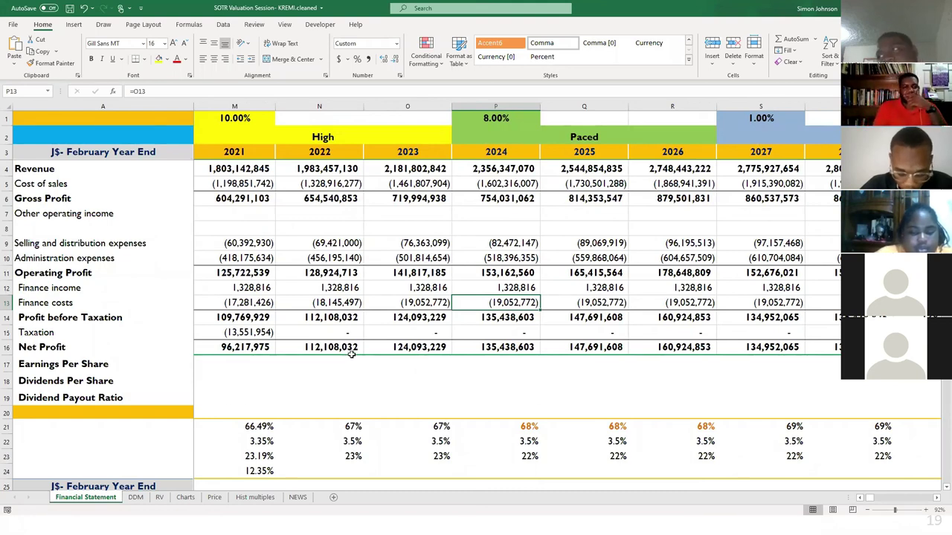
Set the 2022 effective tax rate to 12.5%.
{"action": "left_click", "coordinate": [332, 331]}
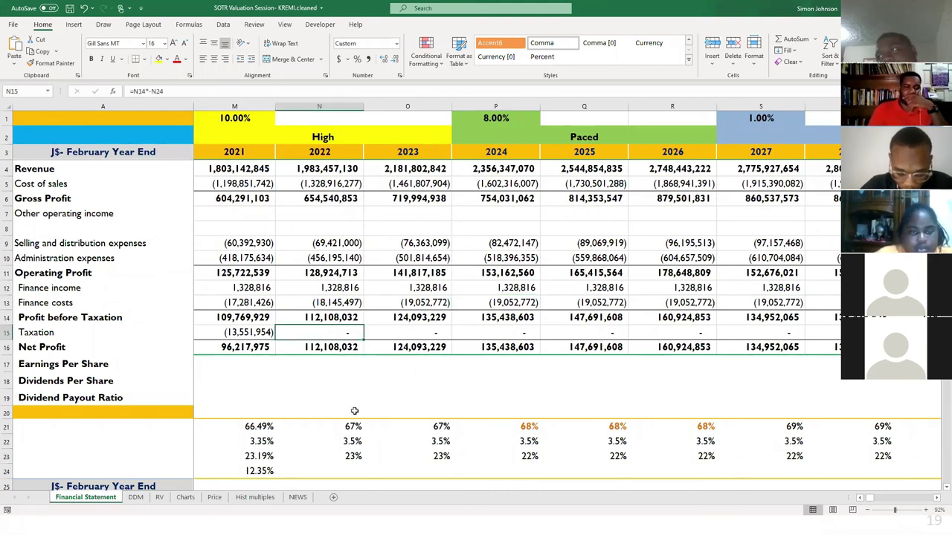
{"action": "scroll", "coordinate": [355, 418], "scroll_direction": "down", "scroll_amount": 1}
{"action": "scroll", "coordinate": [355, 419], "scroll_direction": "down", "scroll_amount": 1}
{"action": "scroll", "coordinate": [355, 420], "scroll_direction": "left", "scroll_amount": 1}
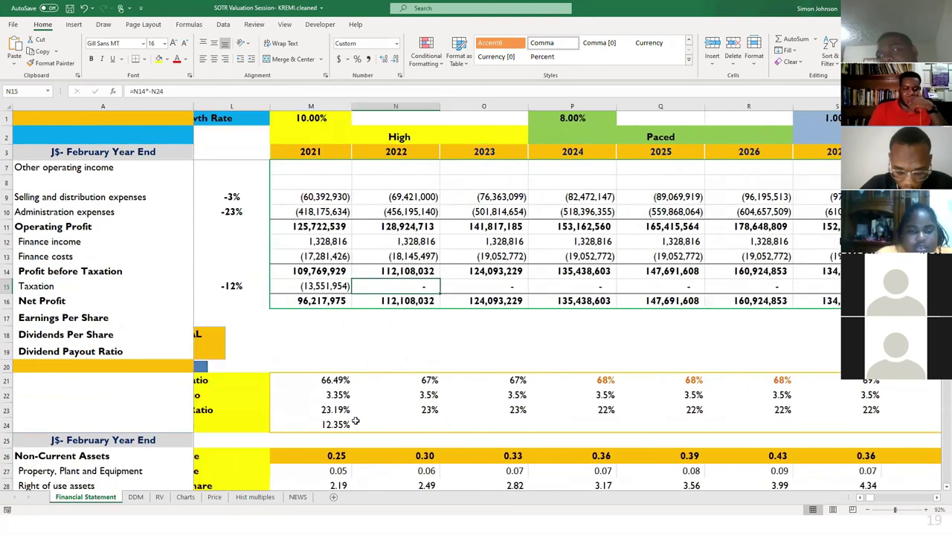
{"action": "scroll", "coordinate": [356, 422], "scroll_direction": "left", "scroll_amount": 1}
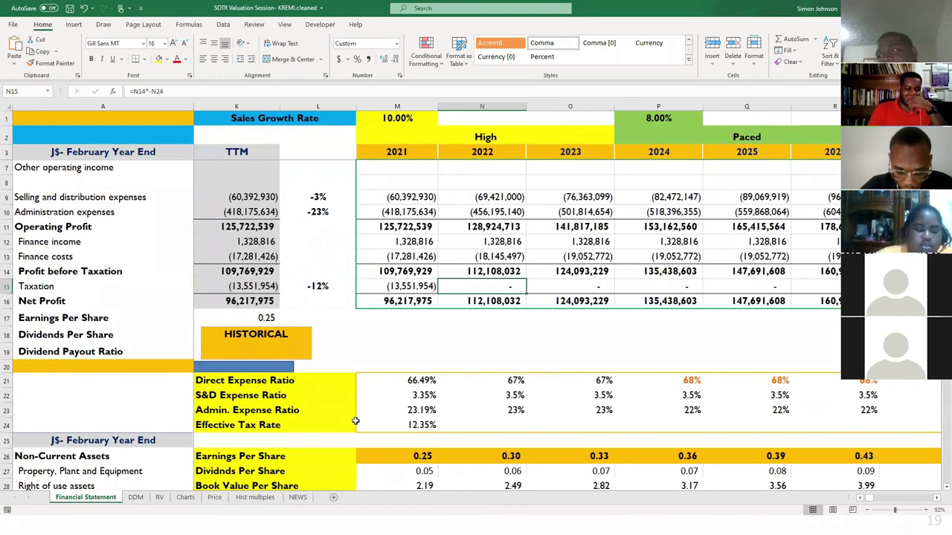
{"action": "left_click", "coordinate": [486, 426]}
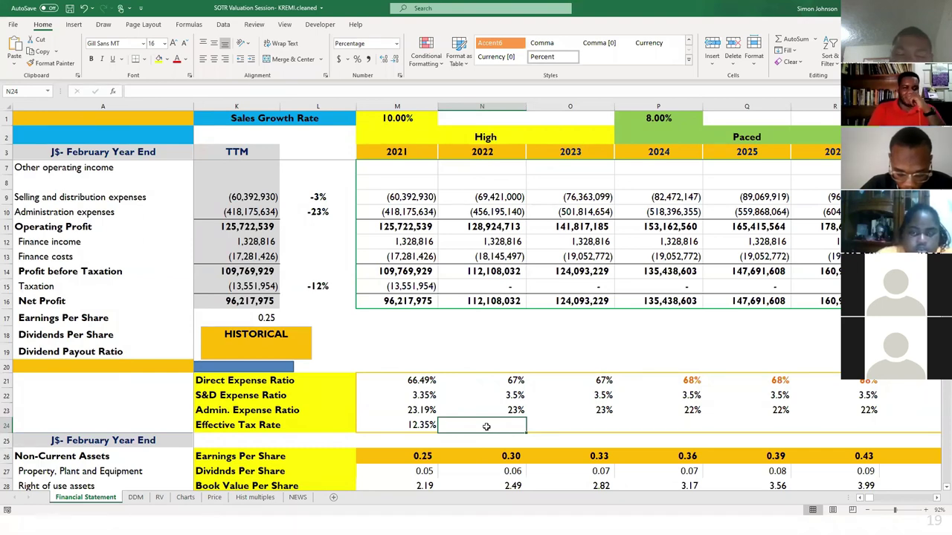
{"action": "type", "text": "1"}
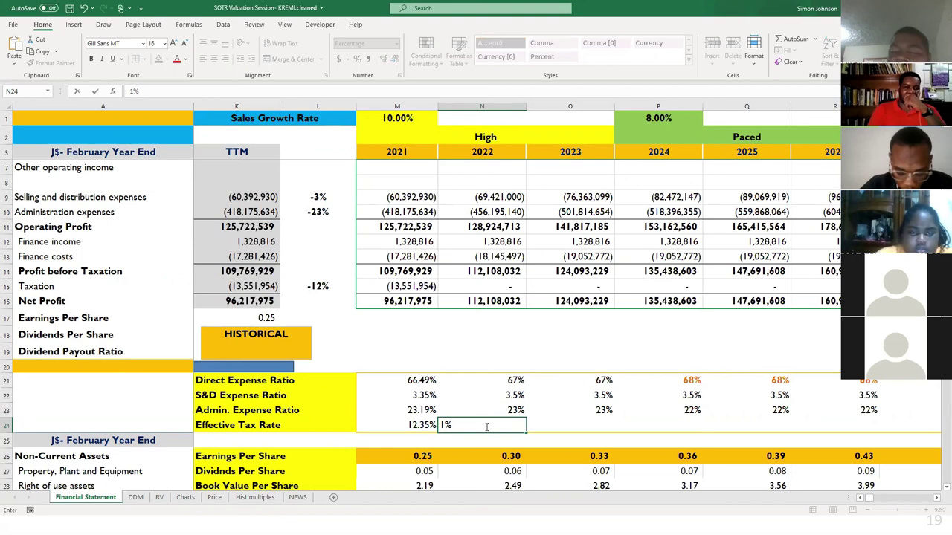
{"action": "key", "text": "BackSpace"}
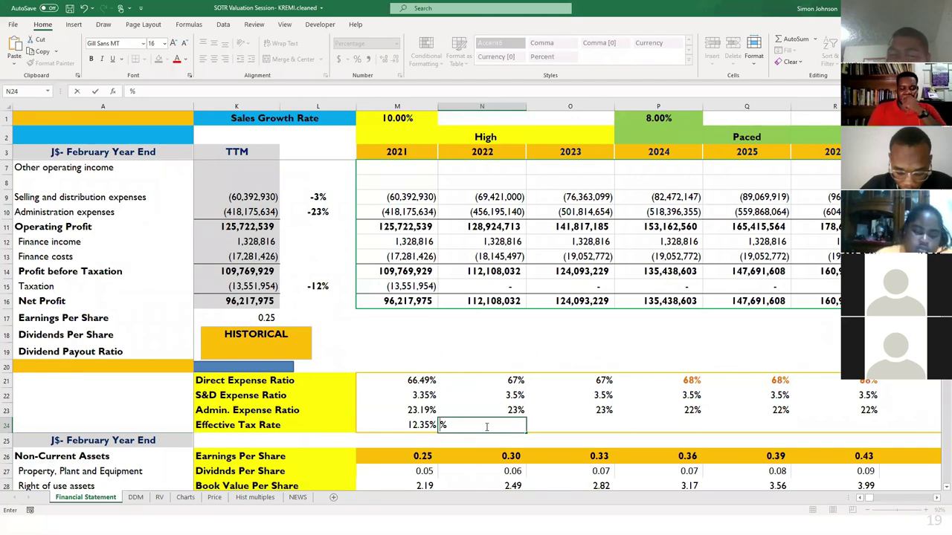
{"action": "type", "text": "12.5"}
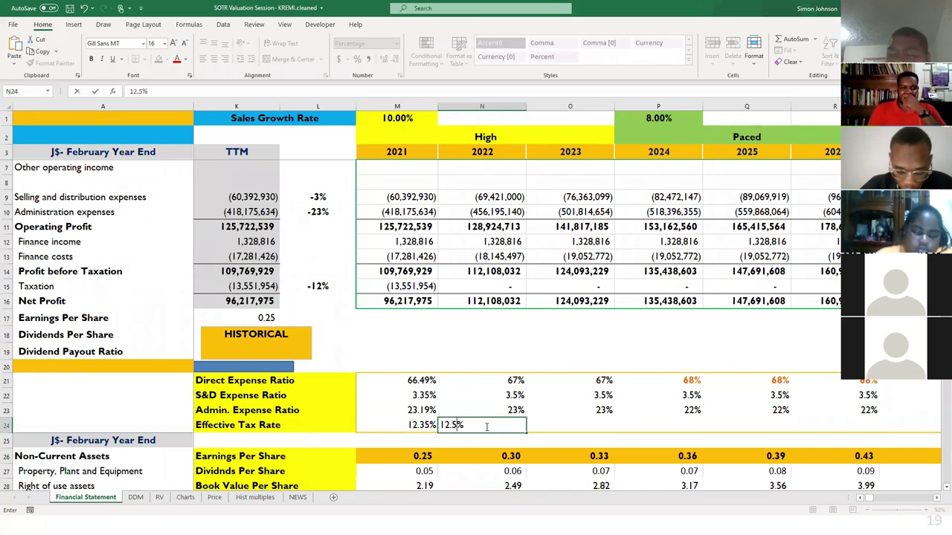
{"action": "key", "text": "Return"}
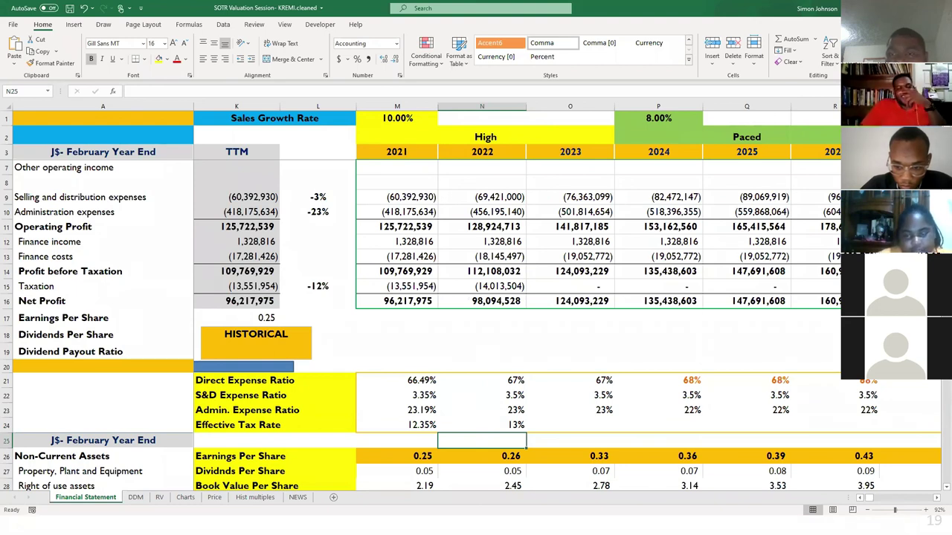
Try sales growth rates of 1% for the High period, 1% for the Paced period and 25% for the Sustained period.
{"action": "left_click", "coordinate": [458, 120]}
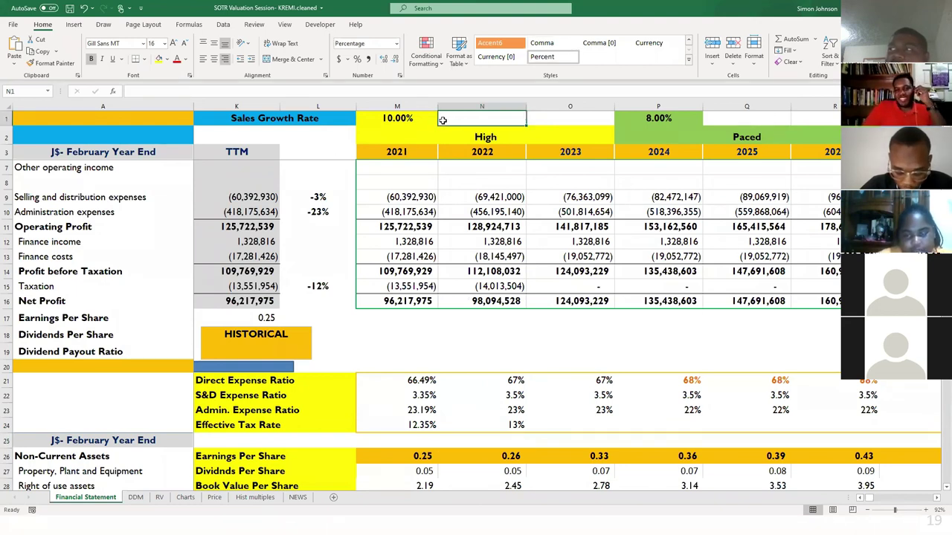
{"action": "left_click", "coordinate": [398, 118]}
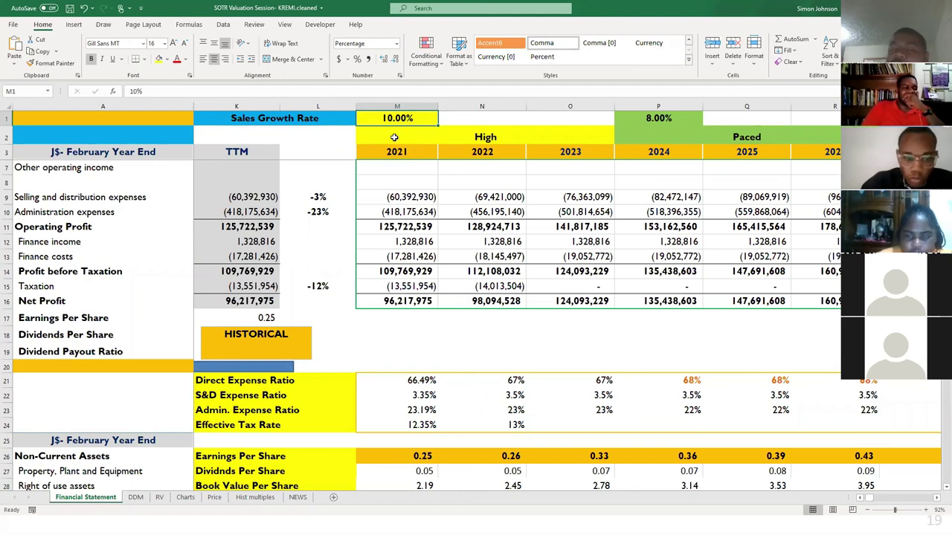
{"action": "scroll", "coordinate": [417, 272], "scroll_direction": "up", "scroll_amount": 2}
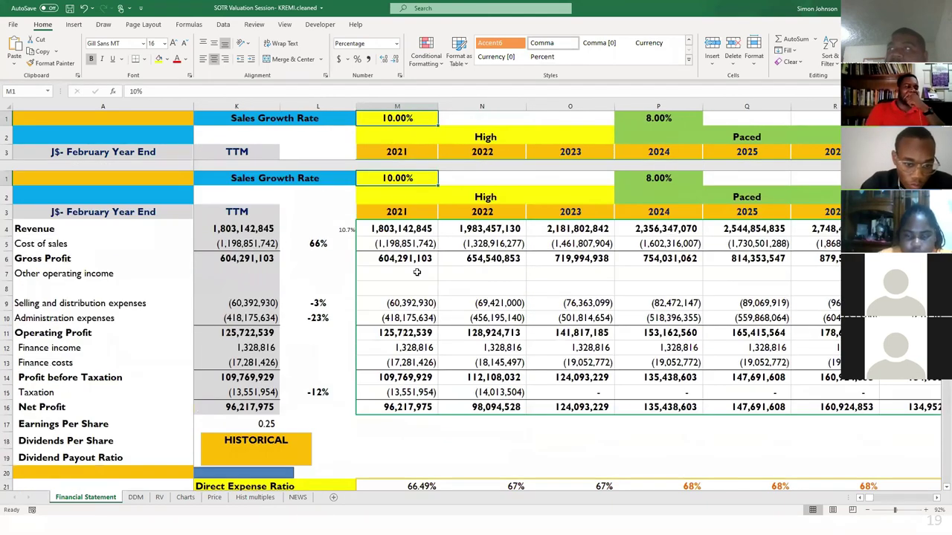
{"action": "scroll", "coordinate": [417, 272], "scroll_direction": "right", "scroll_amount": 1}
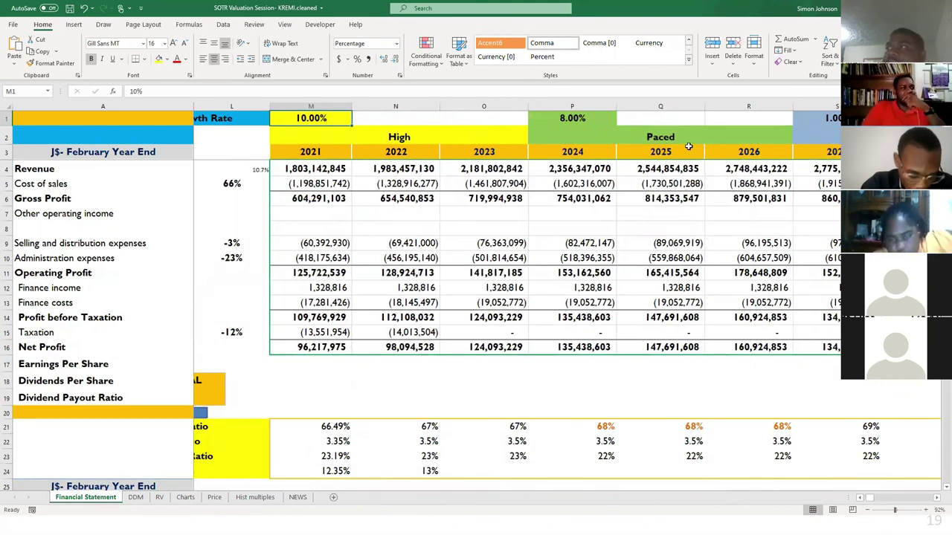
{"action": "scroll", "coordinate": [688, 146], "scroll_direction": "right", "scroll_amount": 1}
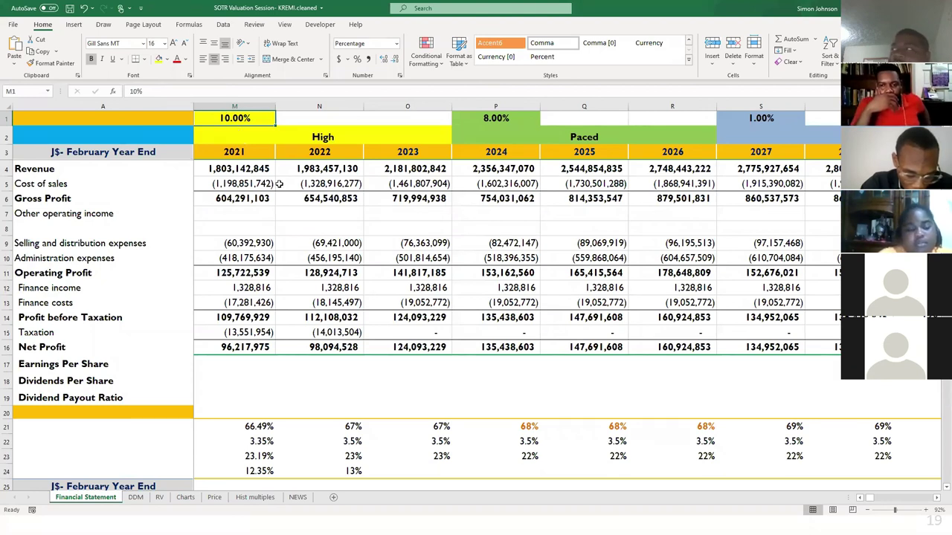
{"action": "type", "text": "1"}
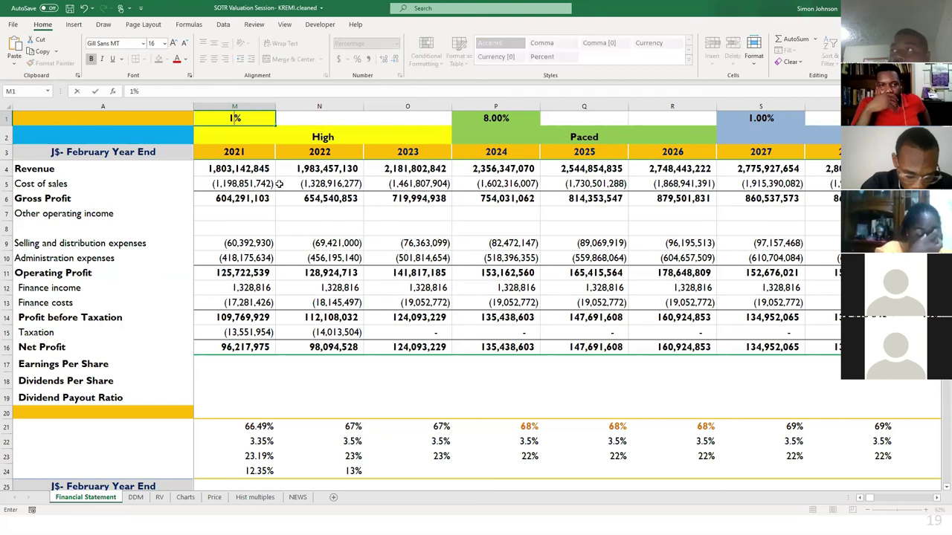
{"action": "key", "text": "Return"}
{"action": "left_click", "coordinate": [497, 120]}
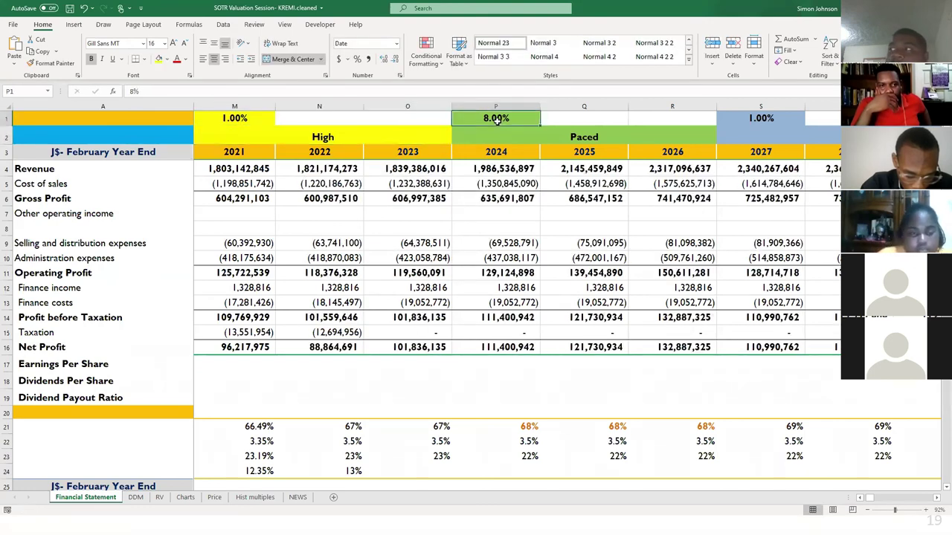
{"action": "type", "text": "1"}
{"action": "key", "text": "Return"}
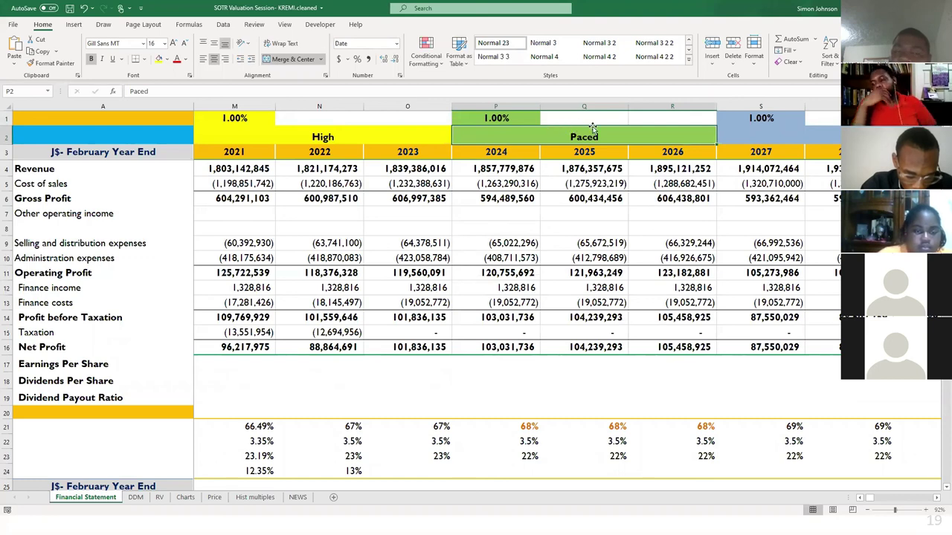
{"action": "left_click", "coordinate": [742, 113]}
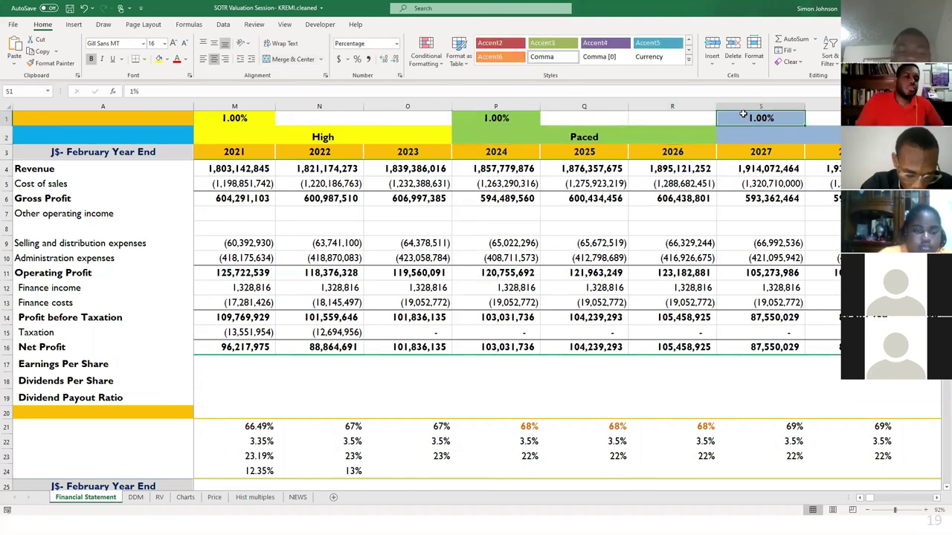
{"action": "type", "text": "25"}
{"action": "key", "text": "Return"}
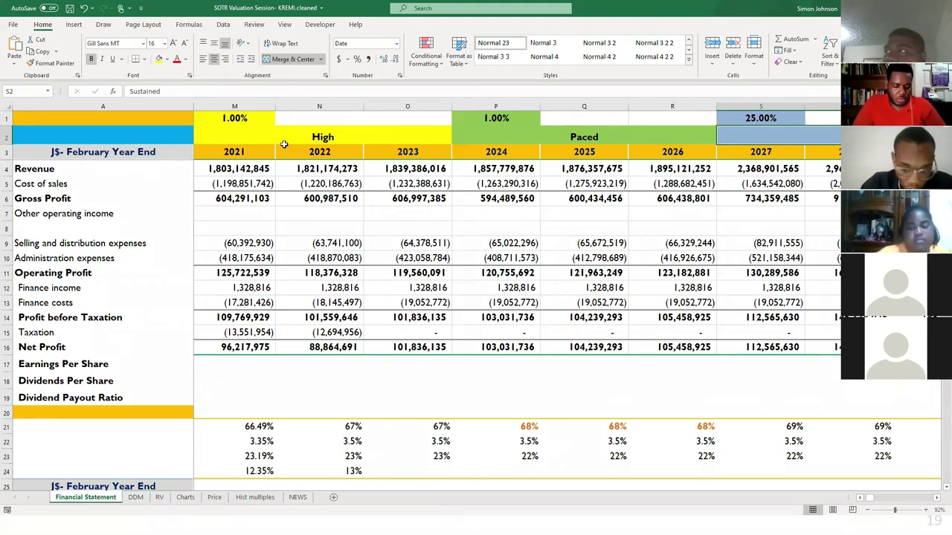
Restore the sales growth rates to 10% for High, 8% for Paced and 1% for Sustained.
{"action": "left_click", "coordinate": [241, 119]}
{"action": "type", "text": "10"}
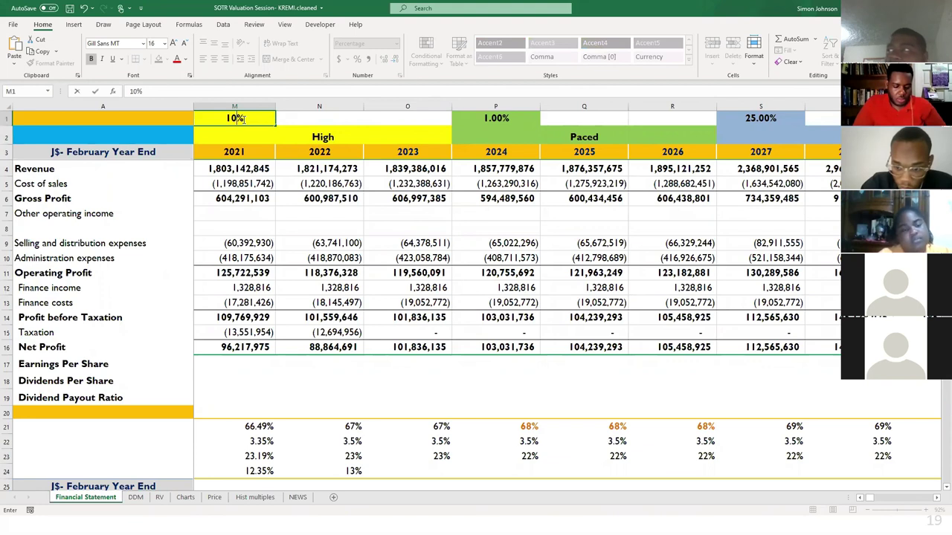
{"action": "left_click", "coordinate": [485, 119]}
{"action": "type", "text": "8"}
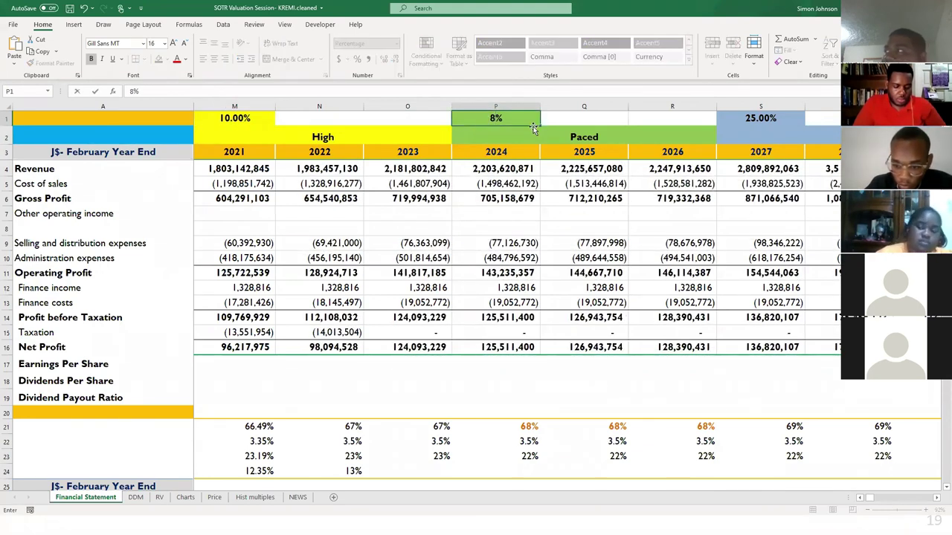
{"action": "left_click", "coordinate": [760, 113]}
{"action": "type", "text": "1"}
{"action": "key", "text": "Return"}
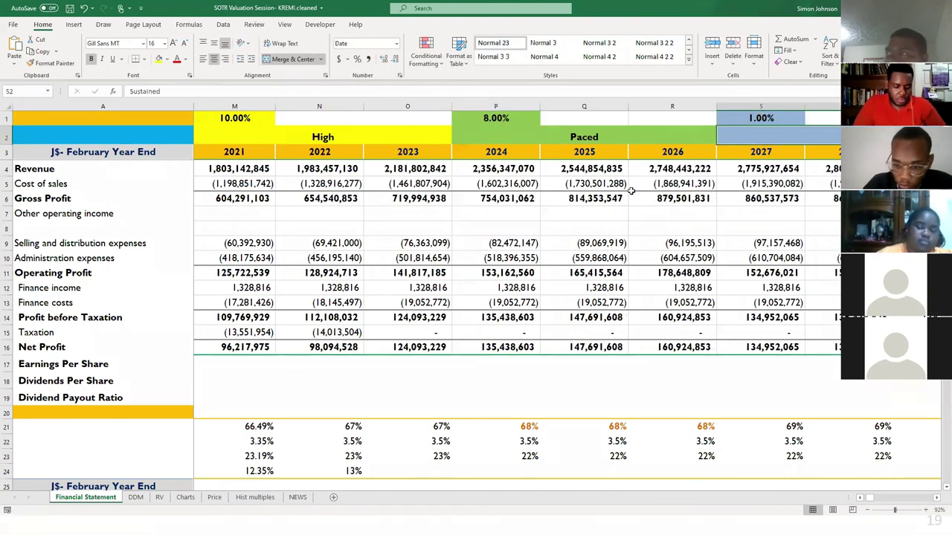
Fill the 12.5% effective tax rate from 2022 into 2023 and show both with one decimal place.
{"action": "scroll", "coordinate": [630, 191], "scroll_direction": "left", "scroll_amount": 5}
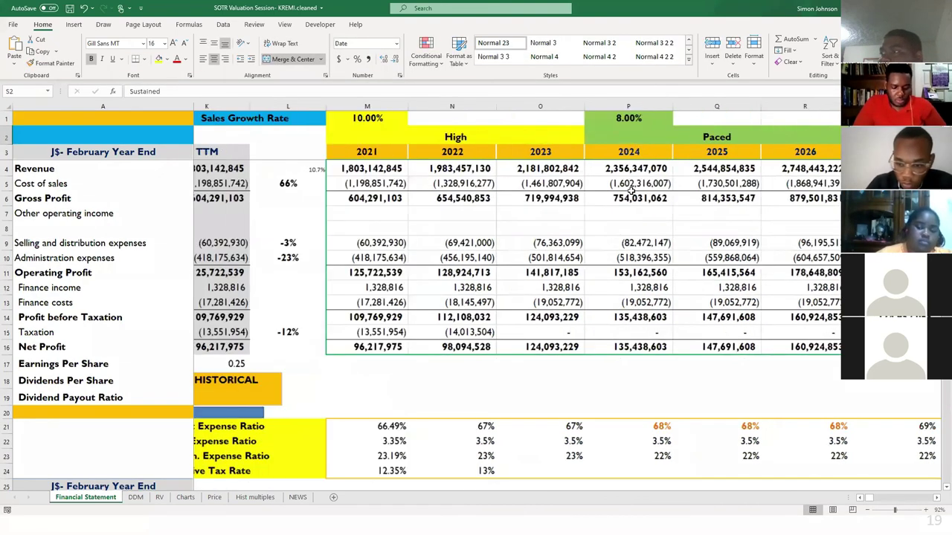
{"action": "scroll", "coordinate": [630, 191], "scroll_direction": "right", "scroll_amount": 3}
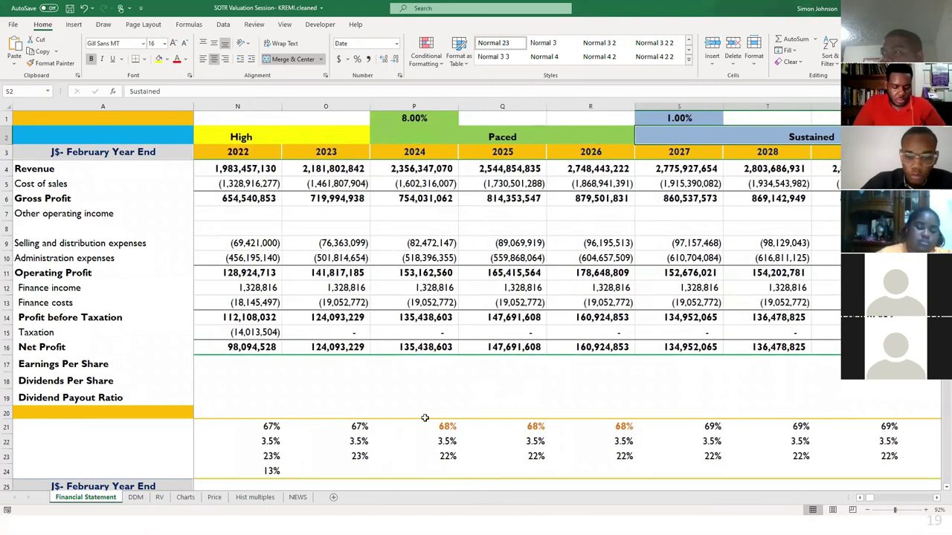
{"action": "left_click", "coordinate": [268, 470]}
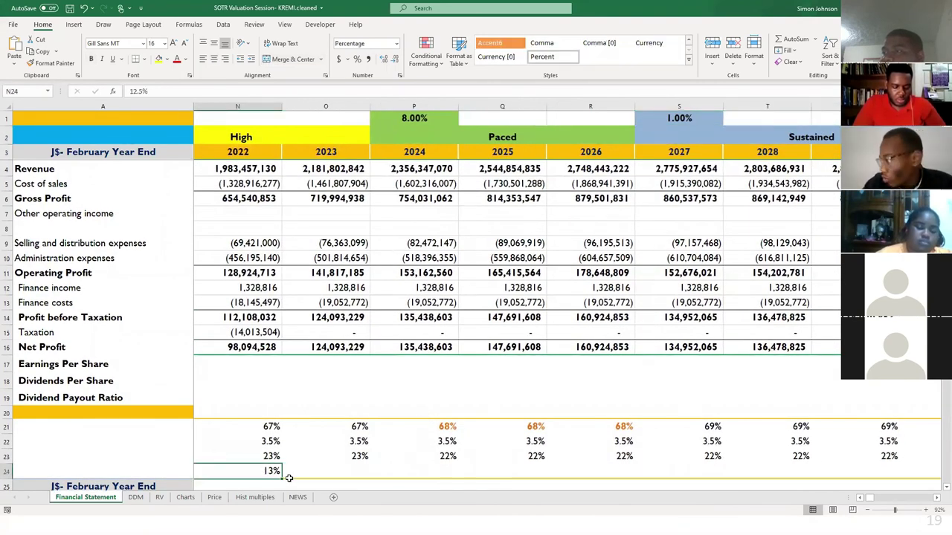
{"action": "left_click_drag", "start_coordinate": [282, 478], "coordinate": [340, 476]}
{"action": "left_click", "coordinate": [384, 60]}
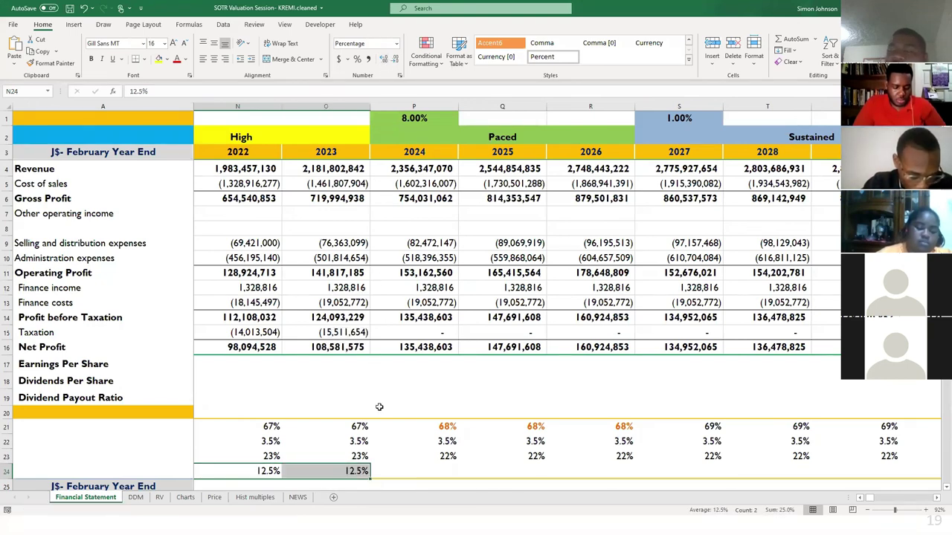
Set the 2024 effective tax rate to 25% and fill it across to 2030.
{"action": "left_click", "coordinate": [391, 470]}
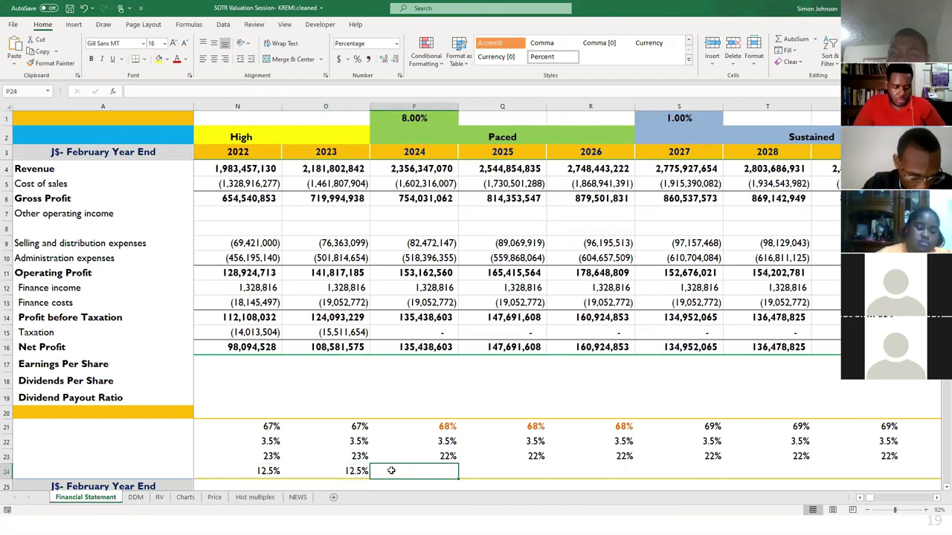
{"action": "type", "text": "25%"}
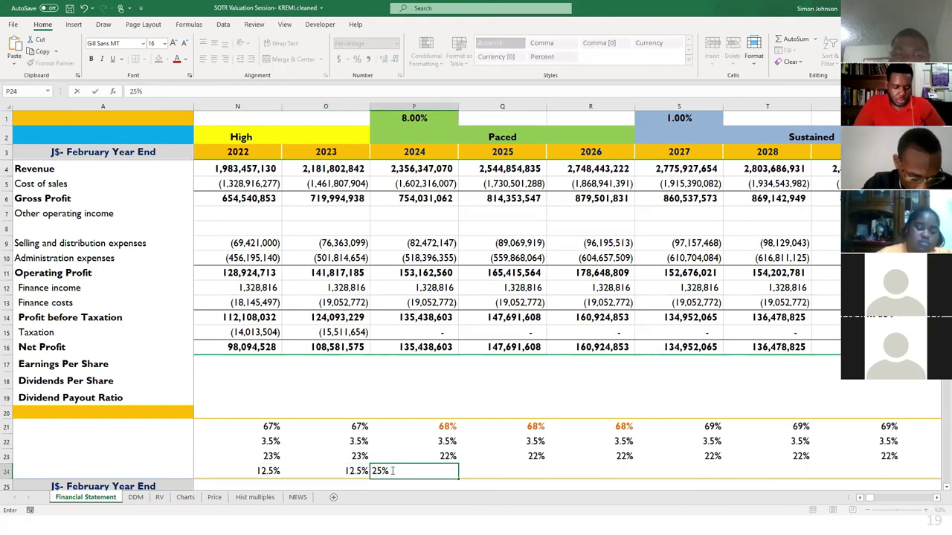
{"action": "key", "text": "Return"}
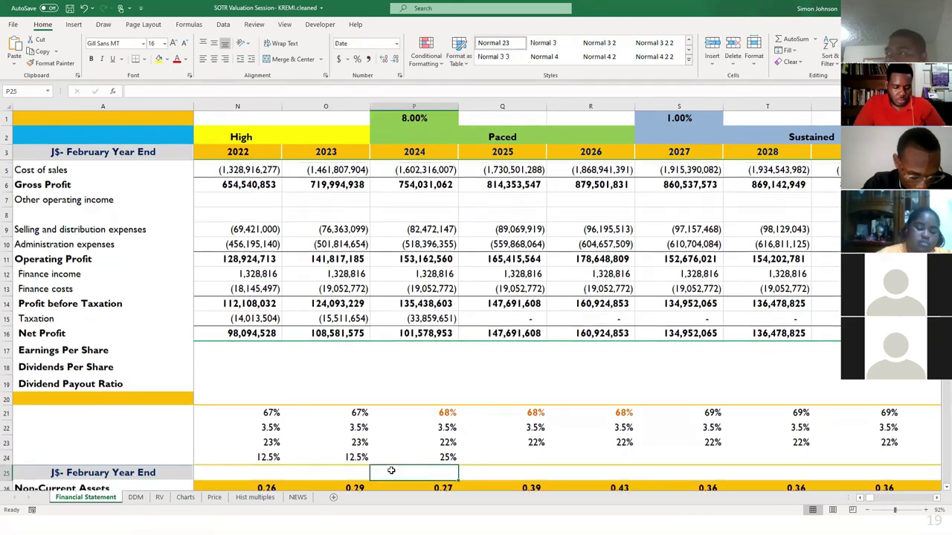
{"action": "left_click", "coordinate": [449, 443]}
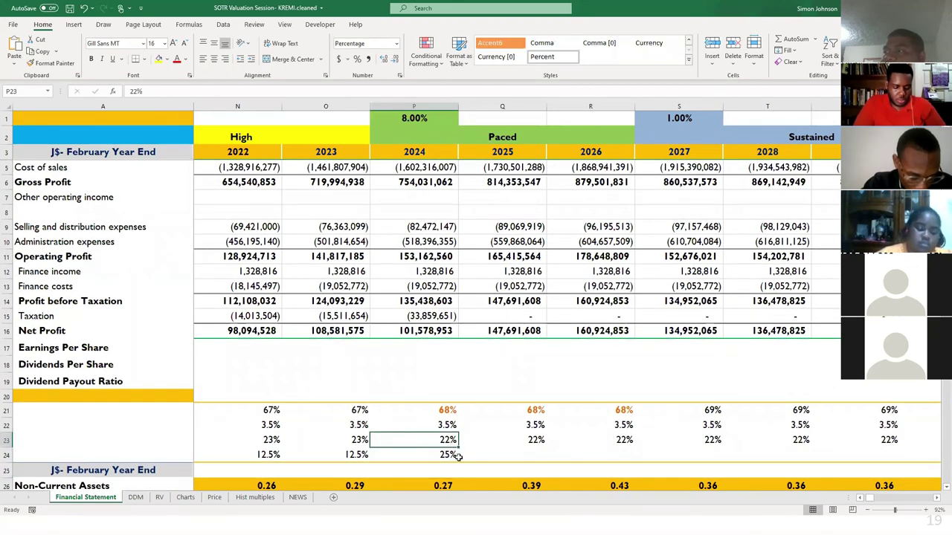
{"action": "left_click", "coordinate": [448, 455]}
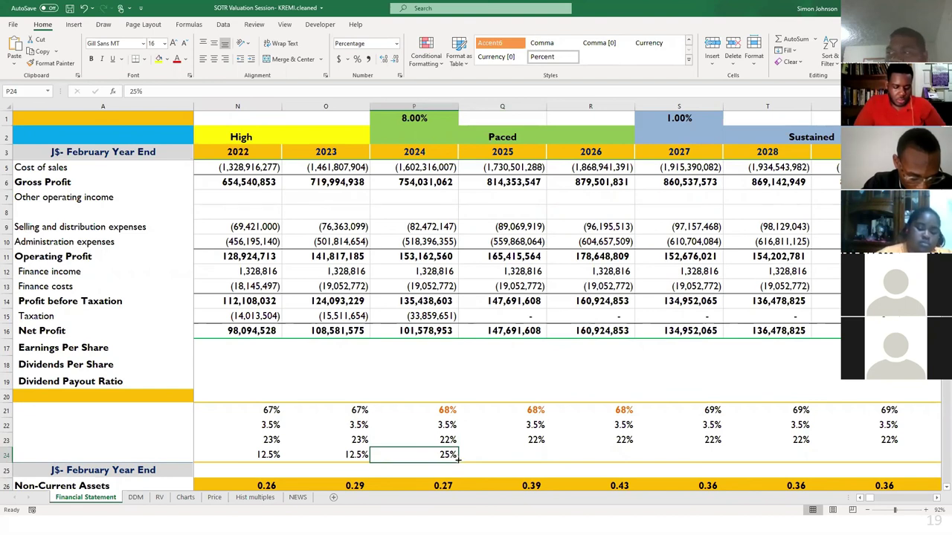
{"action": "left_click_drag", "start_coordinate": [458, 459], "coordinate": [790, 456]}
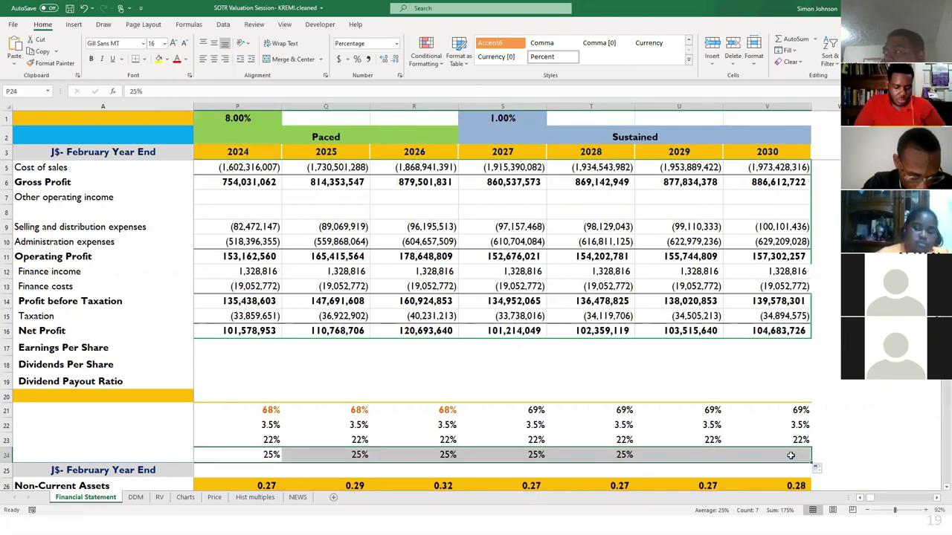
Review the projected taxation and net profit across the forecast years.
{"action": "scroll", "coordinate": [699, 371], "scroll_direction": "left", "scroll_amount": 5}
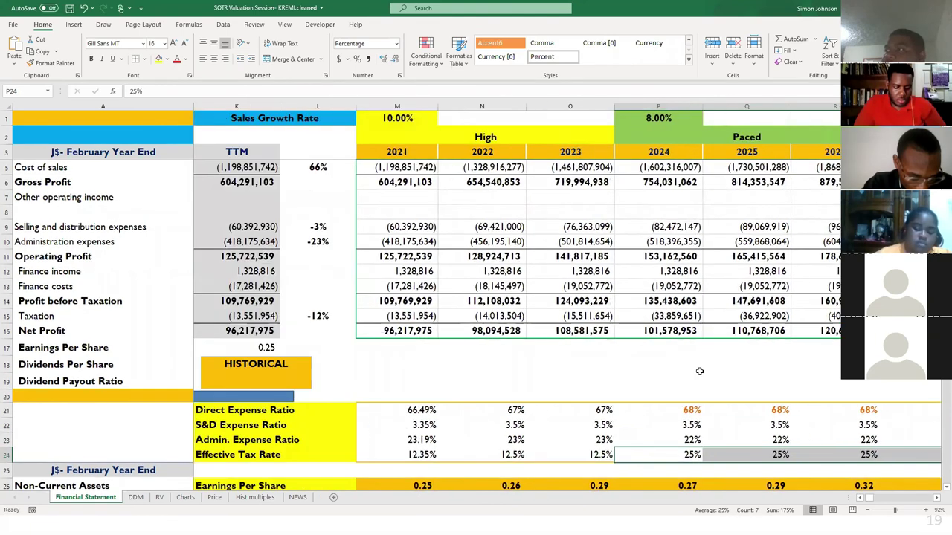
{"action": "scroll", "coordinate": [699, 371], "scroll_direction": "up", "scroll_amount": 1}
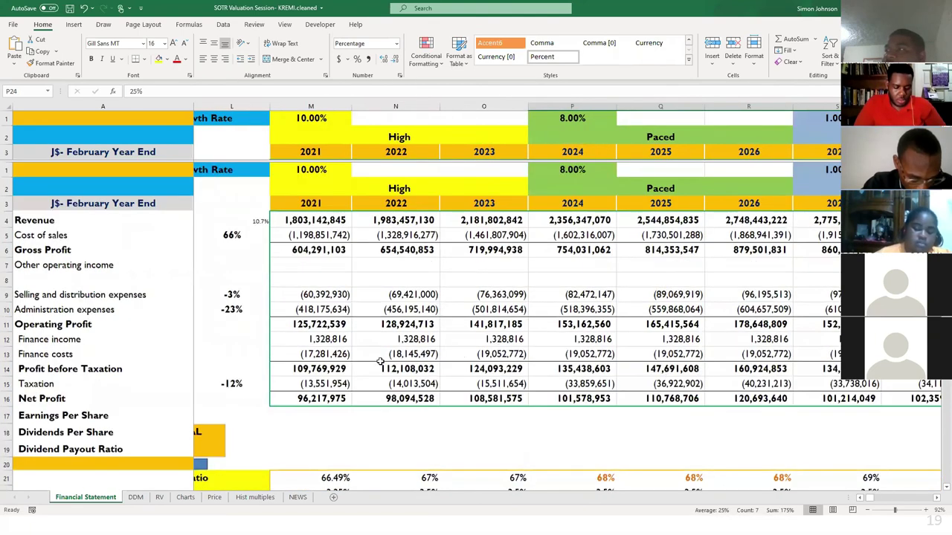
{"action": "scroll", "coordinate": [380, 361], "scroll_direction": "right", "scroll_amount": 2}
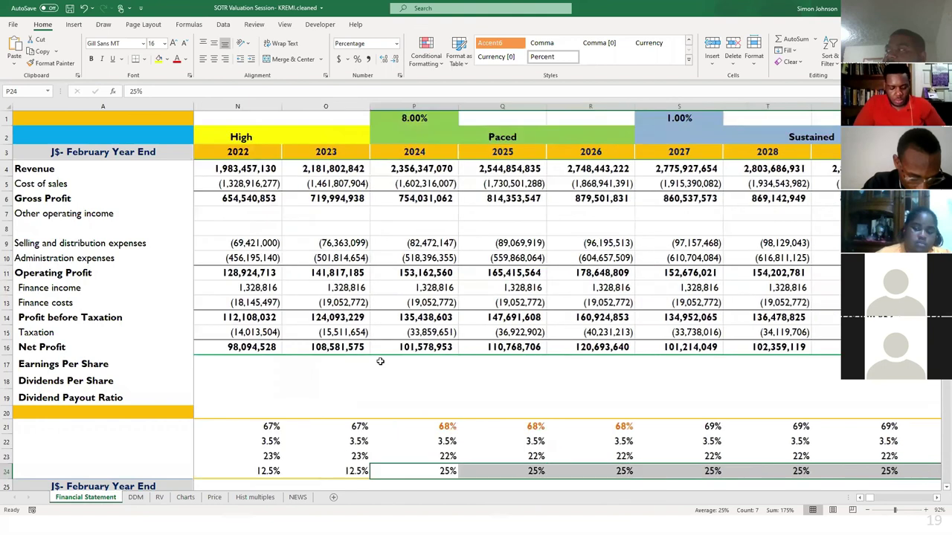
{"action": "scroll", "coordinate": [380, 361], "scroll_direction": "right", "scroll_amount": 2}
{"action": "scroll", "coordinate": [380, 362], "scroll_direction": "left", "scroll_amount": 3}
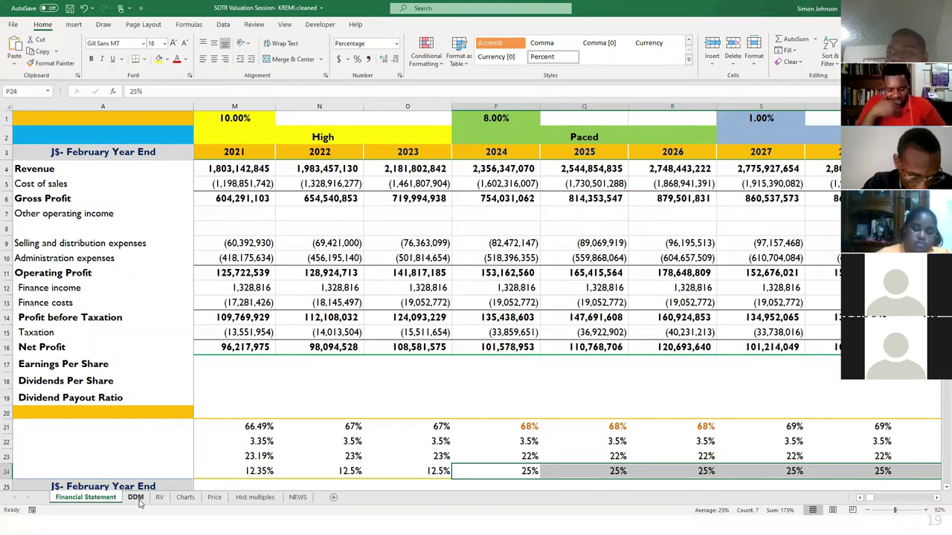
Examine the DDM sheet's earnings per share, payout ratio, CAPM rate, terminal value and fair value formulas.
{"action": "left_click", "coordinate": [136, 498]}
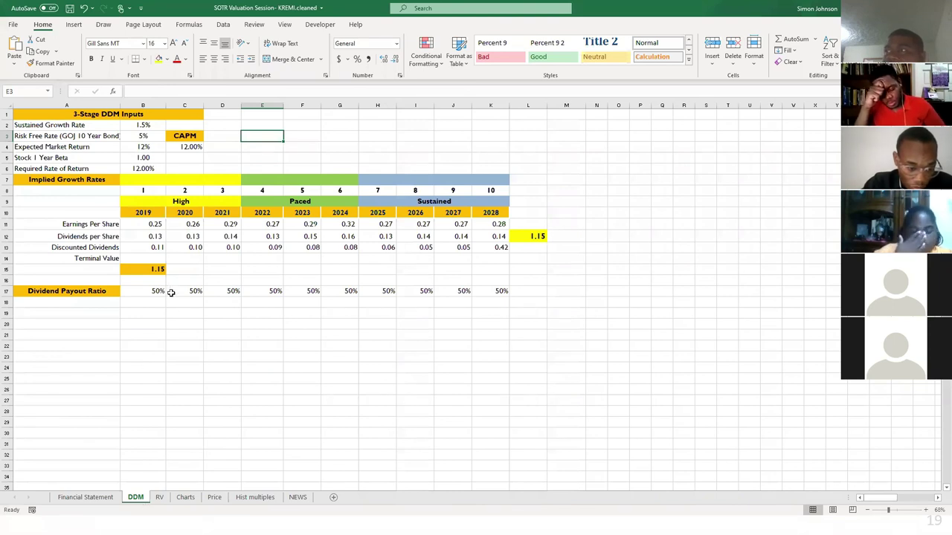
{"action": "left_click", "coordinate": [198, 334]}
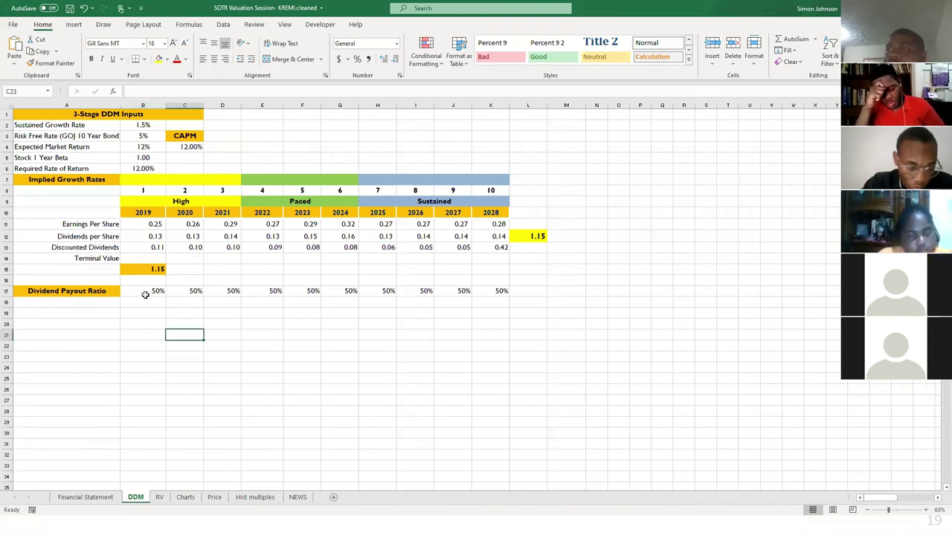
{"action": "left_click", "coordinate": [152, 225]}
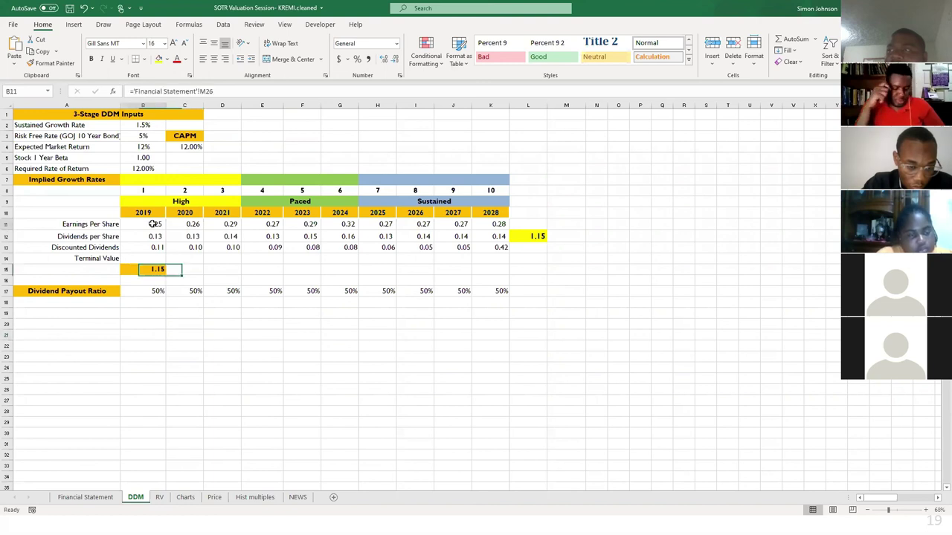
{"action": "left_click", "coordinate": [148, 288]}
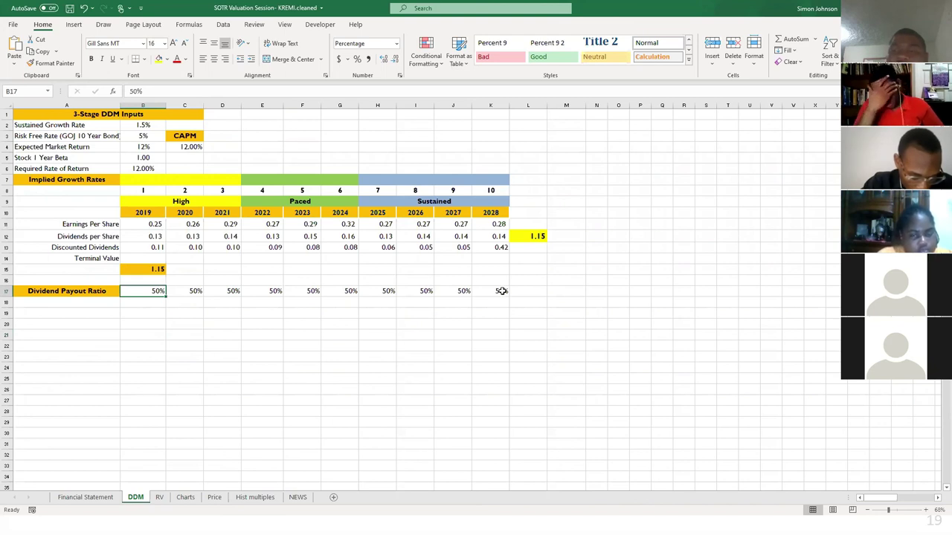
{"action": "left_click", "coordinate": [71, 295]}
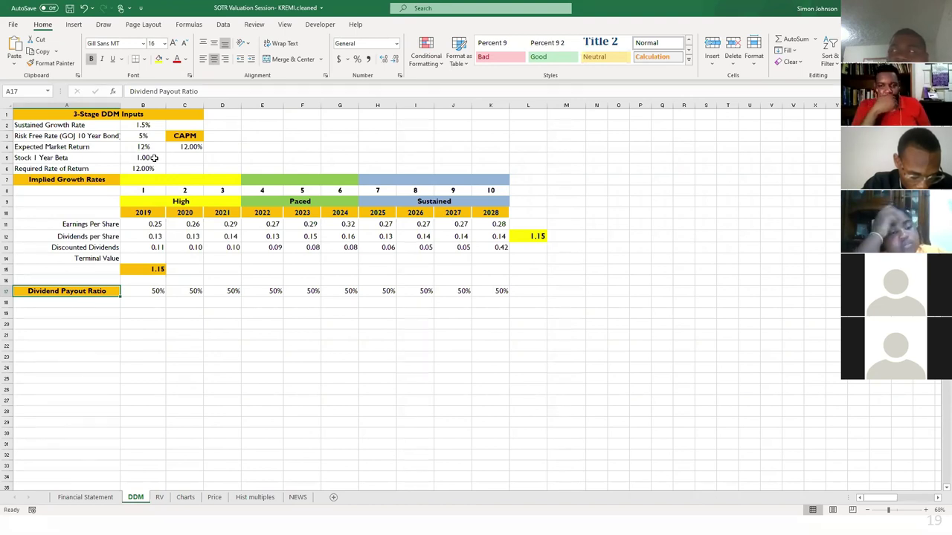
{"action": "left_click", "coordinate": [187, 147]}
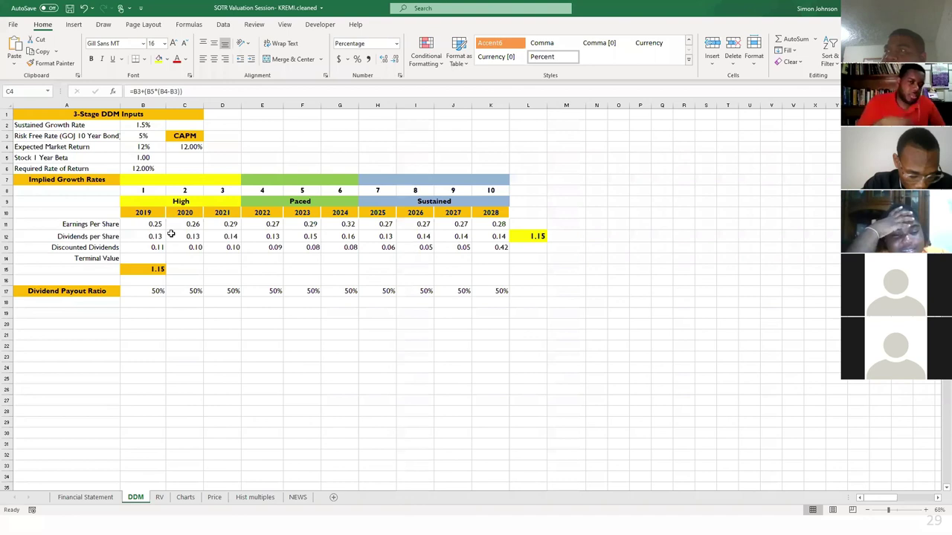
{"action": "left_click", "coordinate": [172, 236]}
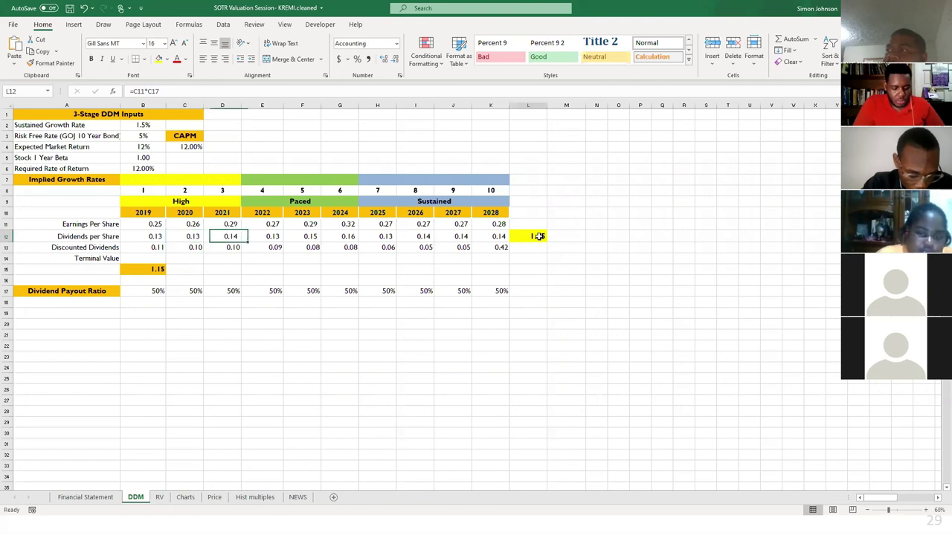
{"action": "left_click", "coordinate": [537, 237]}
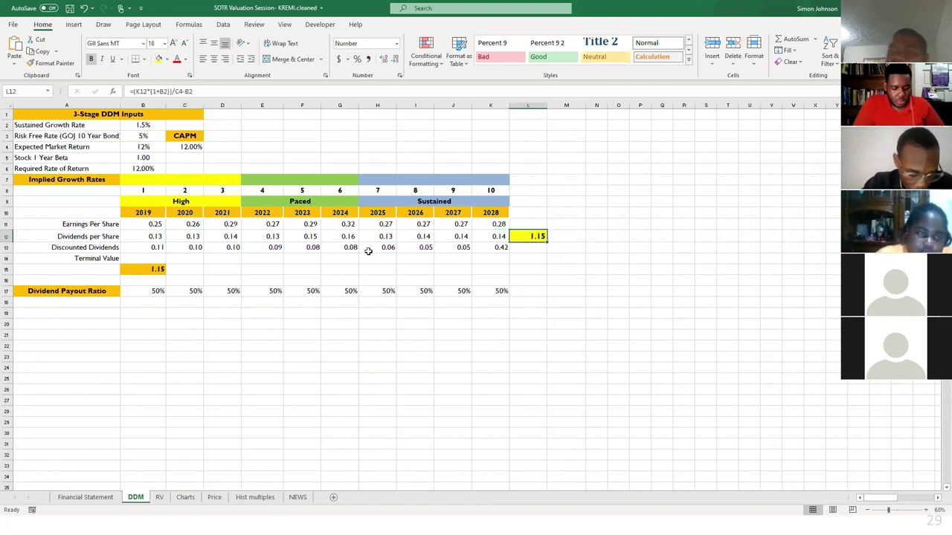
{"action": "left_click", "coordinate": [141, 270]}
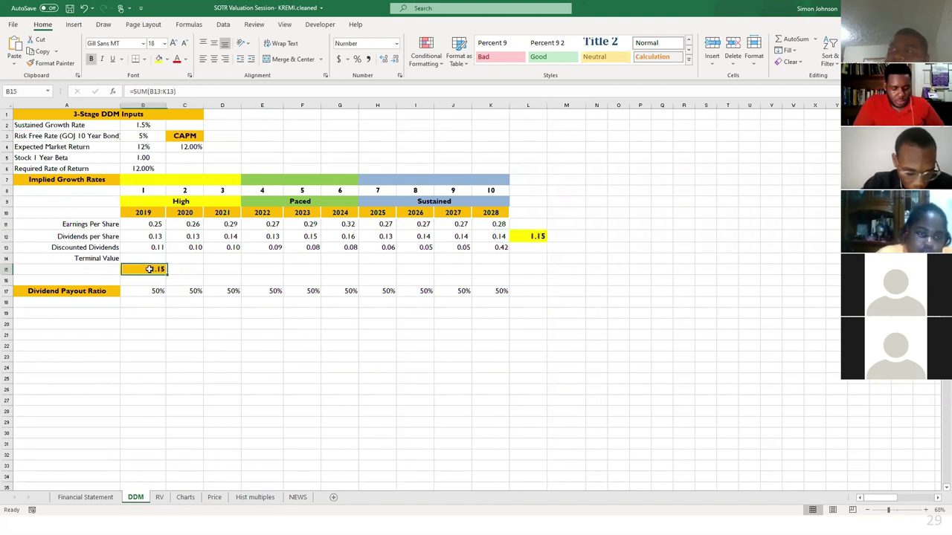
Label the summed discounted dividends on the DDM sheet "Fair Value" in bold, right-aligned text.
{"action": "left_click", "coordinate": [104, 260]}
{"action": "left_click", "coordinate": [92, 269]}
{"action": "type", "text": "Fa"}
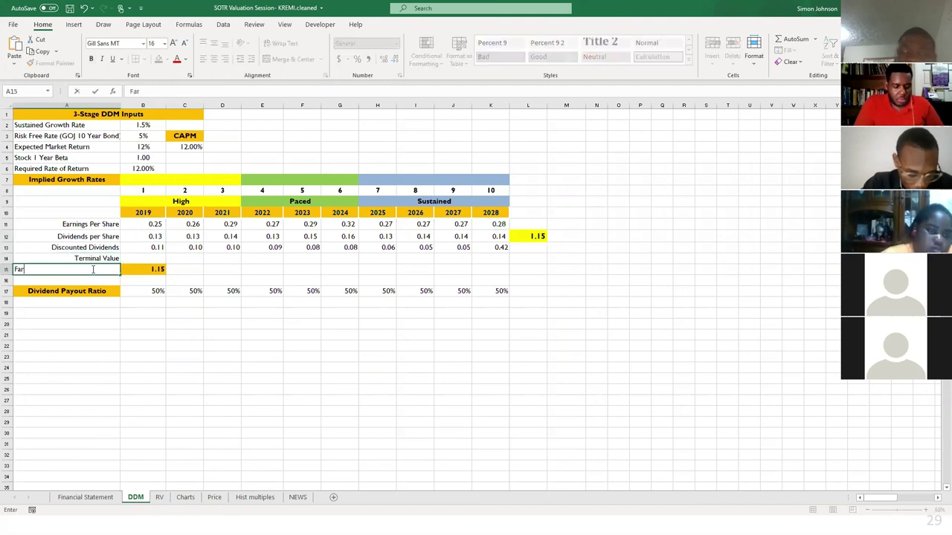
{"action": "type", "text": "ir Value"}
{"action": "key", "text": "Return"}
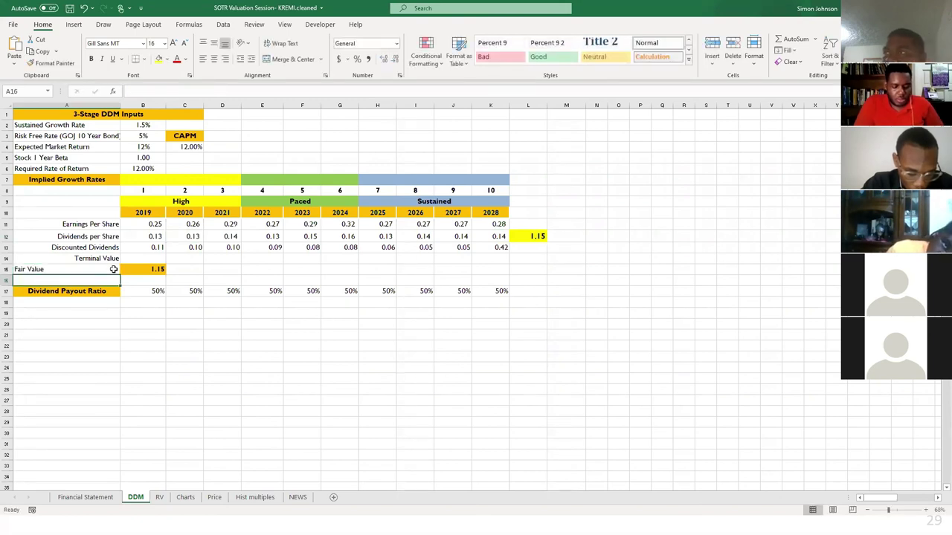
{"action": "left_click", "coordinate": [105, 269]}
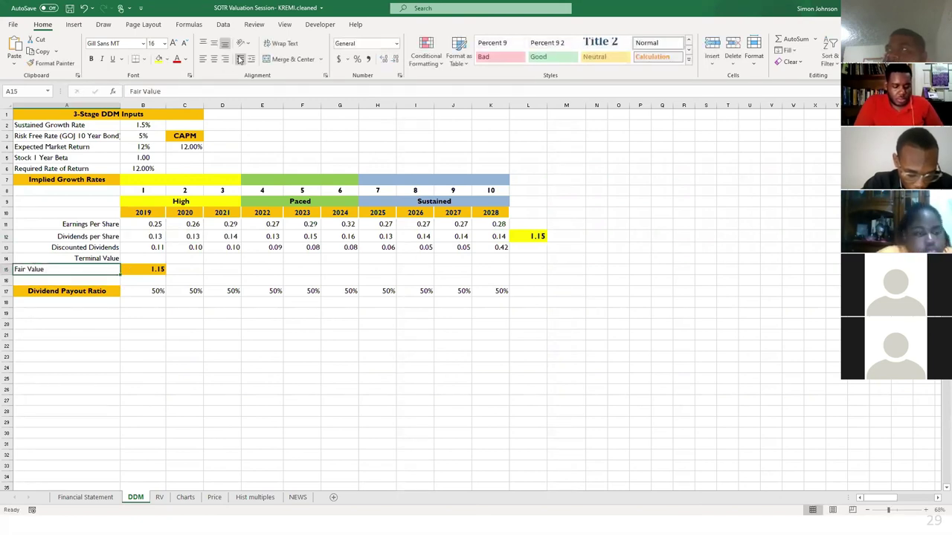
{"action": "left_click", "coordinate": [224, 59]}
{"action": "left_click", "coordinate": [92, 60]}
{"action": "left_click", "coordinate": [150, 270]}
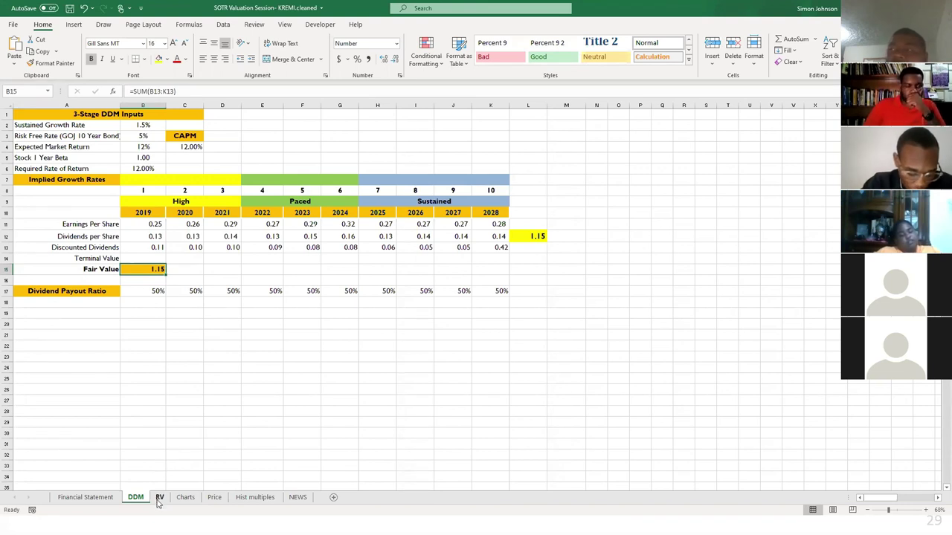
Compare the projected prices on the RV sheet with the fair value calculation on the DDM sheet.
{"action": "left_click", "coordinate": [159, 498]}
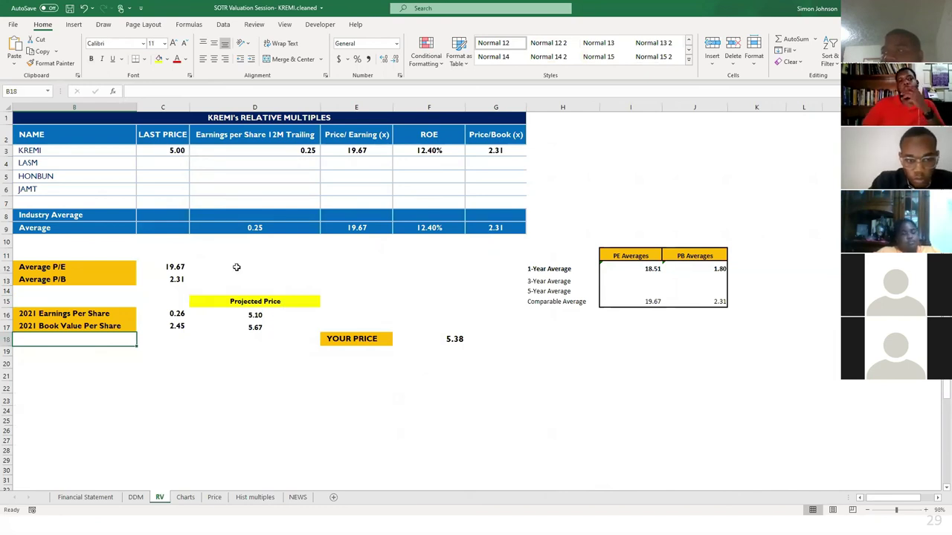
{"action": "left_click", "coordinate": [261, 315]}
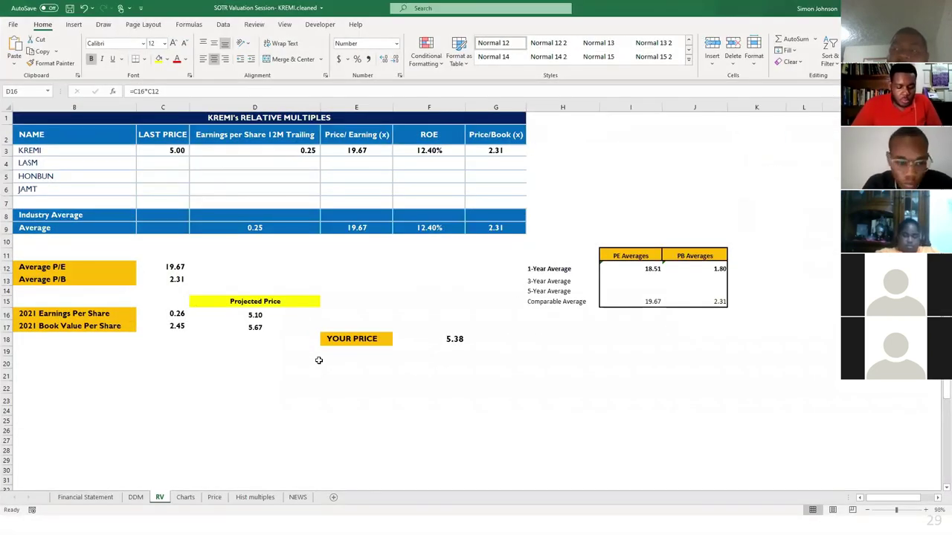
{"action": "left_click", "coordinate": [136, 497]}
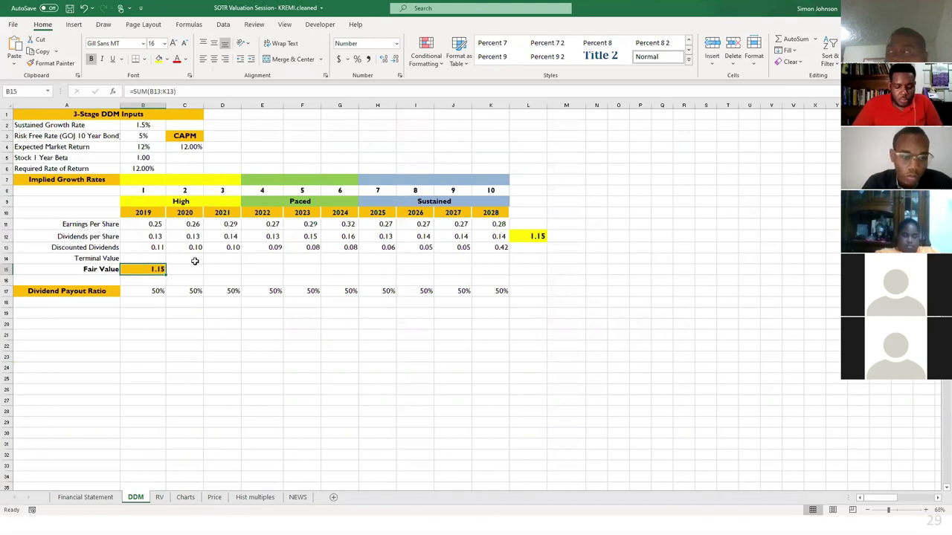
{"action": "left_click", "coordinate": [898, 511]}
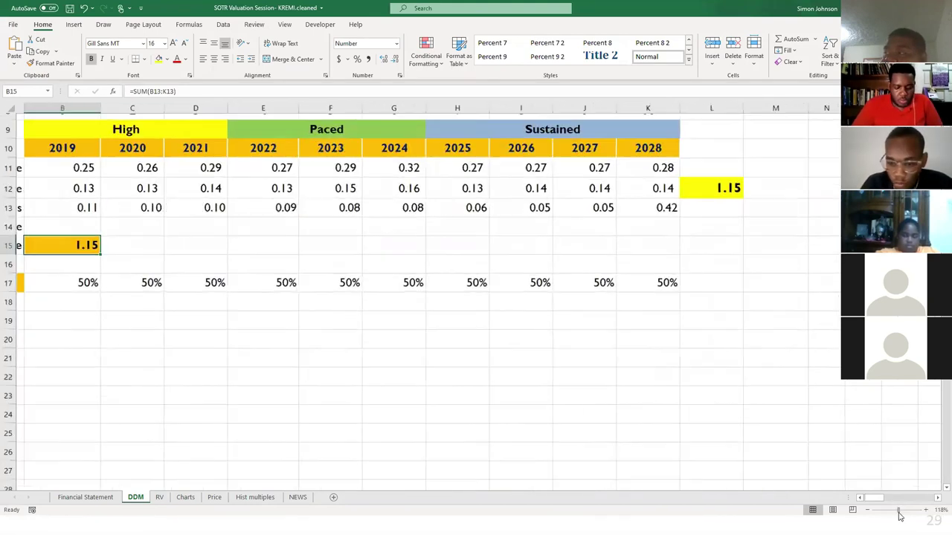
{"action": "scroll", "coordinate": [689, 388], "scroll_direction": "left", "scroll_amount": 1}
{"action": "scroll", "coordinate": [688, 388], "scroll_direction": "up", "scroll_amount": 2}
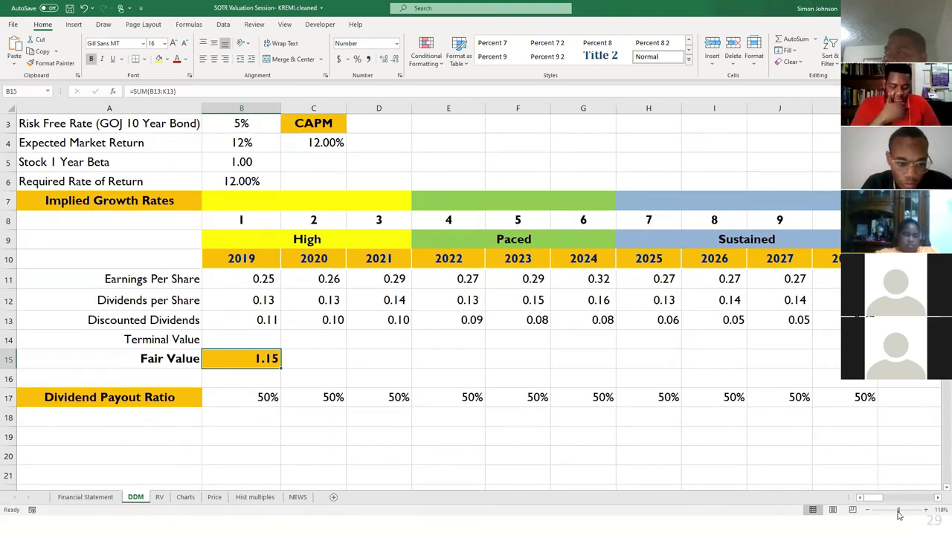
{"action": "left_click", "coordinate": [896, 513]}
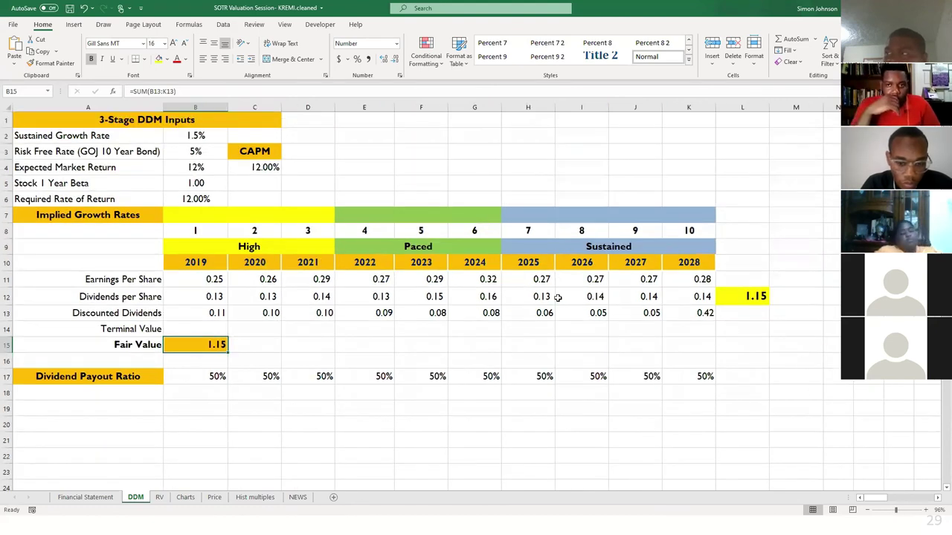
{"action": "left_click", "coordinate": [510, 185]}
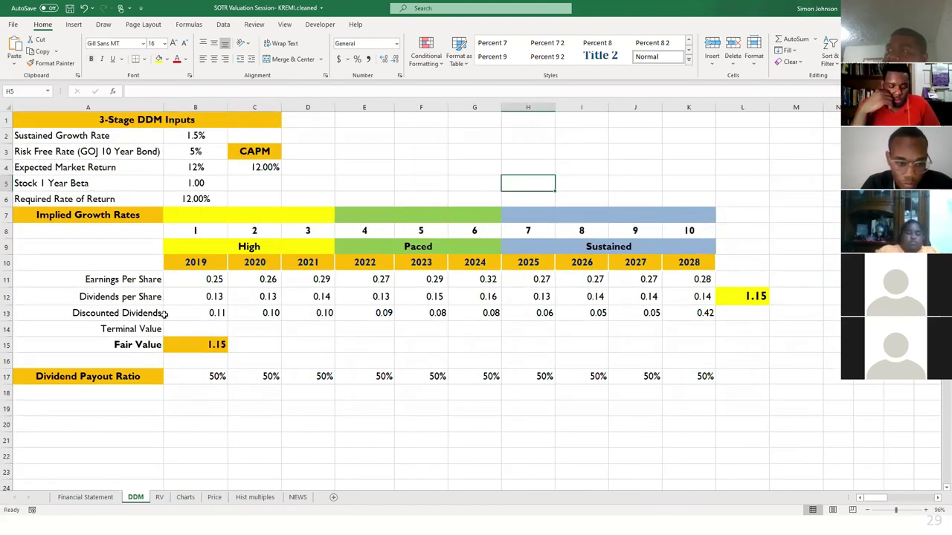
{"action": "left_click", "coordinate": [203, 348]}
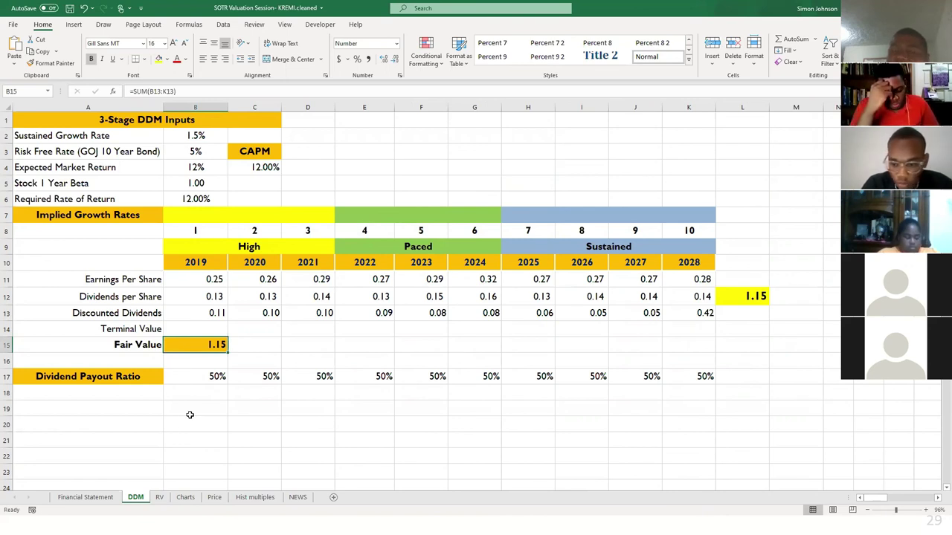
Examine the RV sheet's peer companies, their P/E and P/B cells, and the source of the projected earnings per share.
{"action": "left_click", "coordinate": [159, 498]}
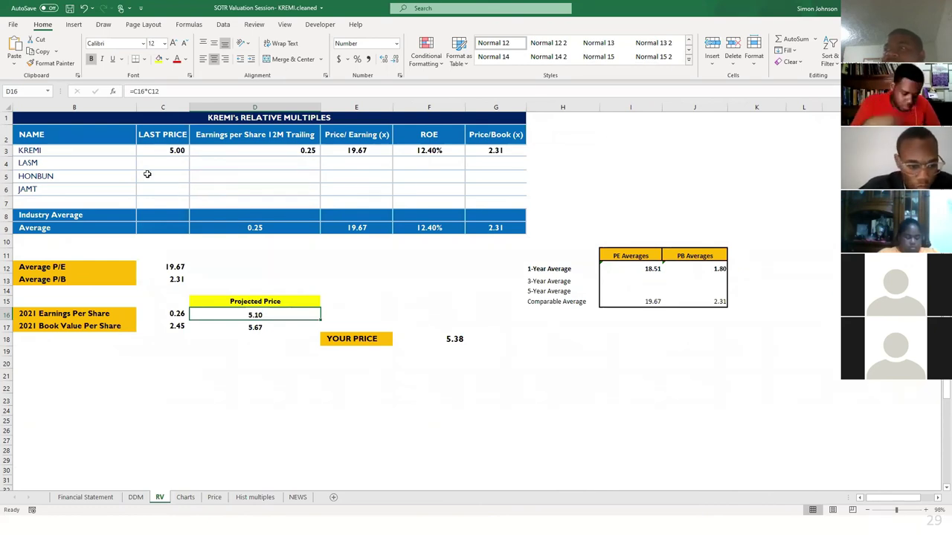
{"action": "left_click", "coordinate": [60, 163]}
{"action": "left_click_drag", "start_coordinate": [59, 163], "coordinate": [70, 189]}
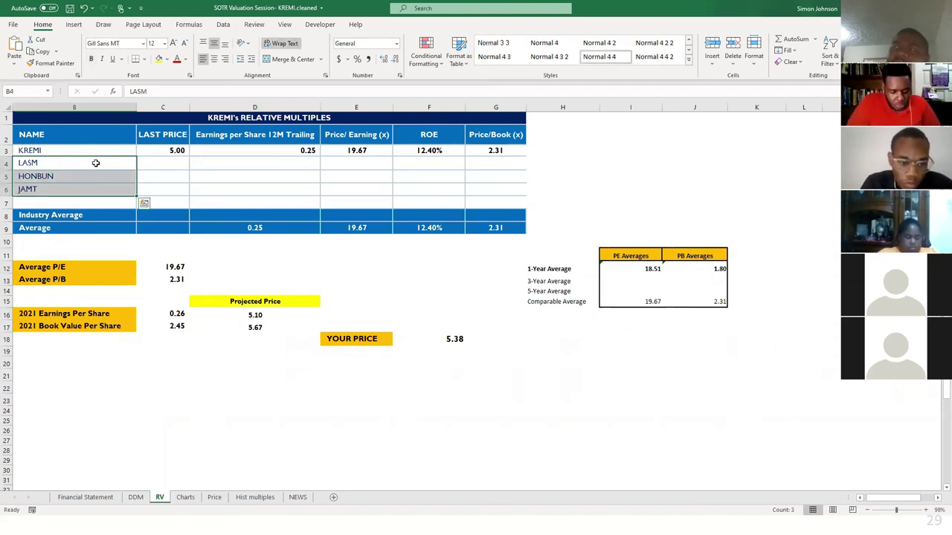
{"action": "left_click", "coordinate": [95, 163]}
{"action": "left_click_drag", "start_coordinate": [95, 166], "coordinate": [140, 187]}
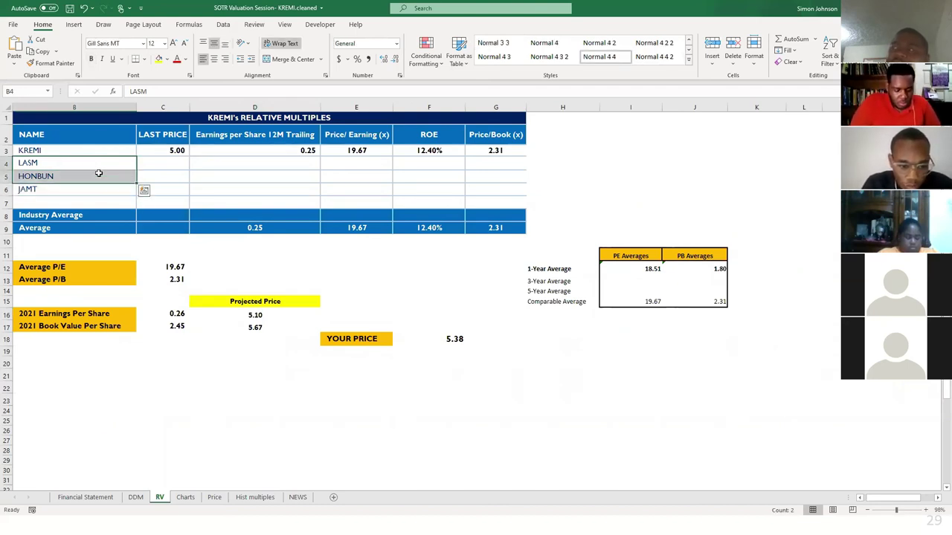
{"action": "left_click_drag", "start_coordinate": [349, 162], "coordinate": [347, 194]}
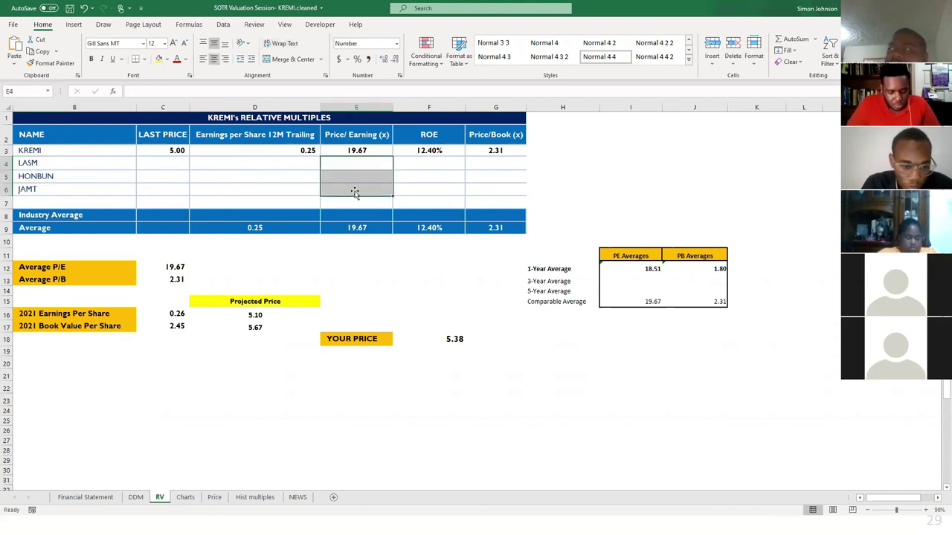
{"action": "left_click_drag", "start_coordinate": [494, 160], "coordinate": [496, 189]}
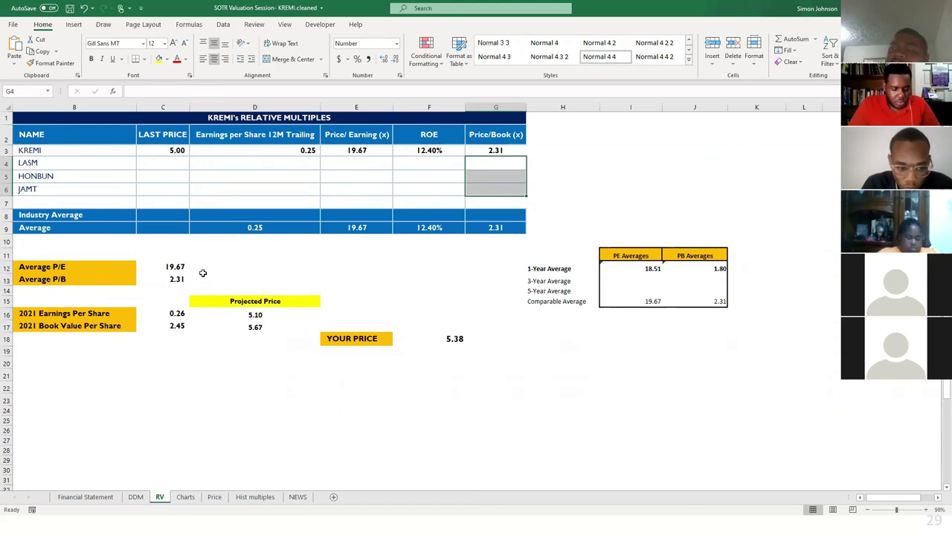
{"action": "left_click", "coordinate": [169, 315]}
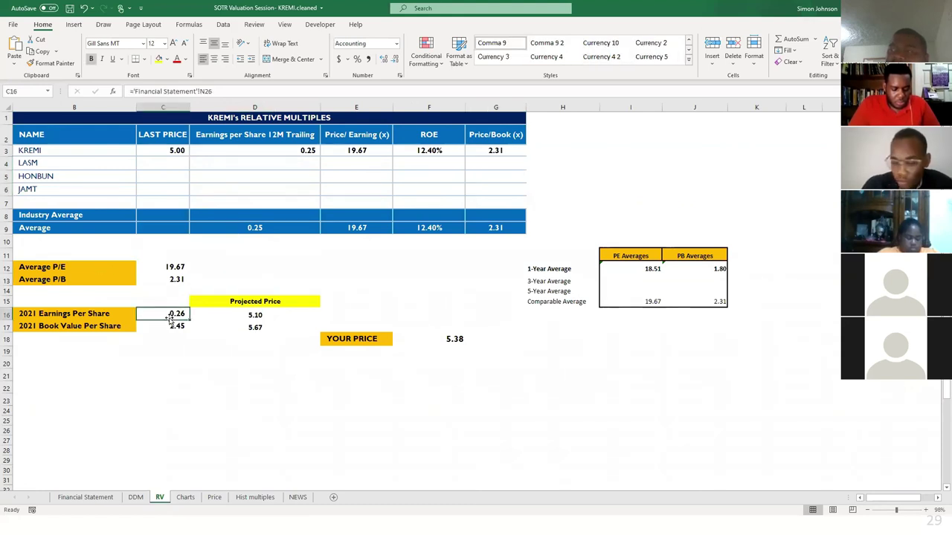
Change the year to 2022 in the RV sheet's Earnings Per Share and Book Value Per Share labels.
{"action": "left_click", "coordinate": [51, 315]}
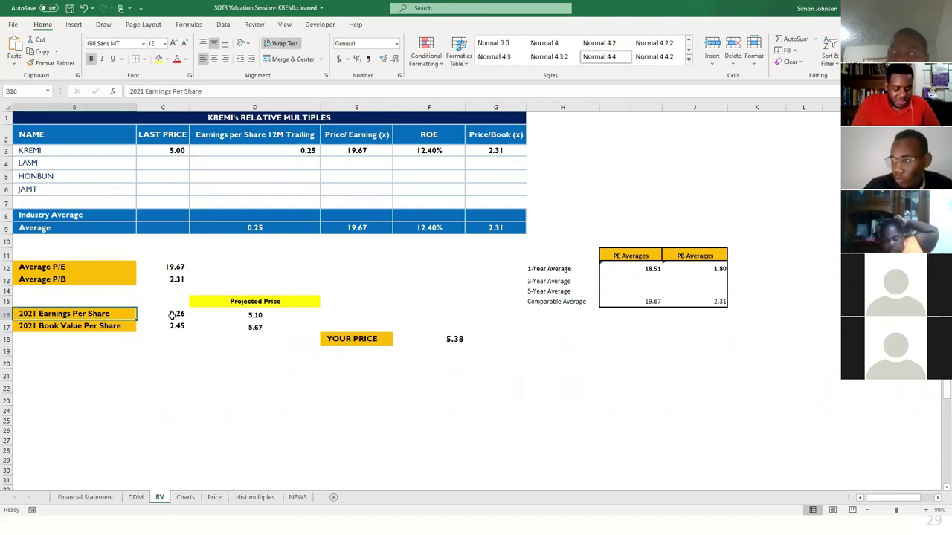
{"action": "left_click", "coordinate": [143, 90]}
{"action": "key", "text": "BackSpace"}
{"action": "type", "text": "2"}
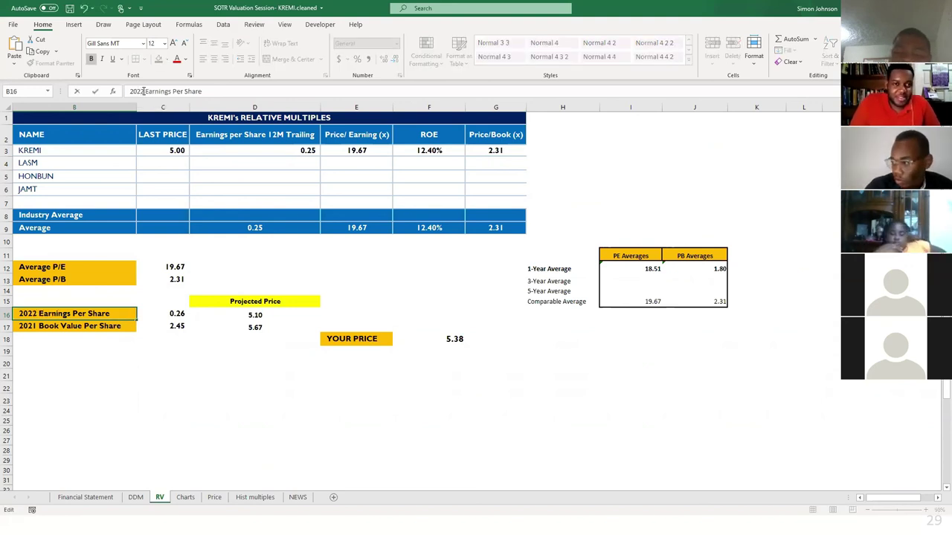
{"action": "key", "text": "Return"}
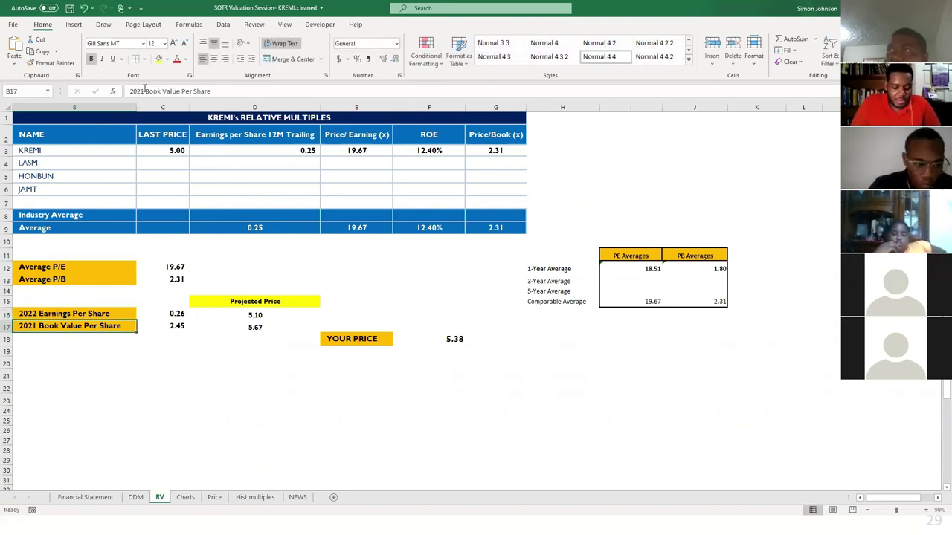
{"action": "left_click", "coordinate": [142, 90]}
{"action": "key", "text": "BackSpace"}
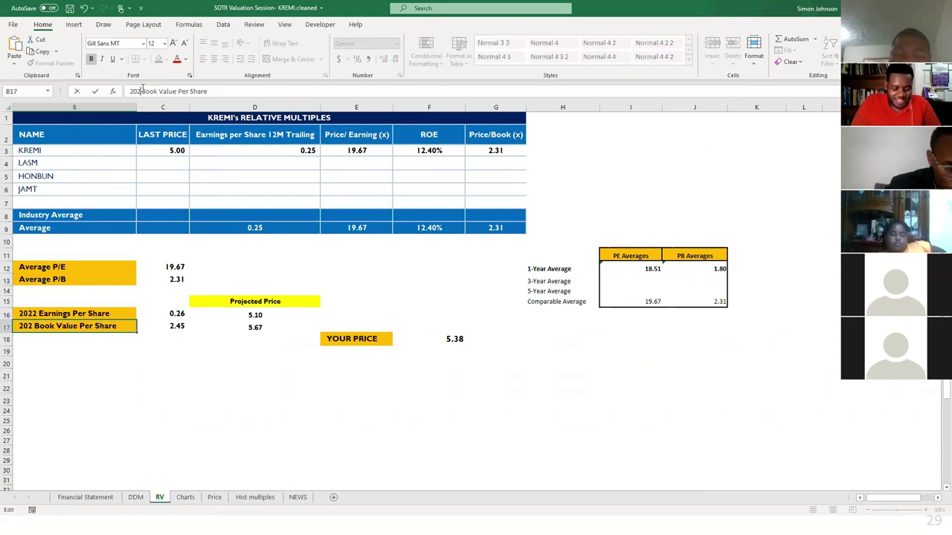
{"action": "type", "text": "2"}
{"action": "key", "text": "Return"}
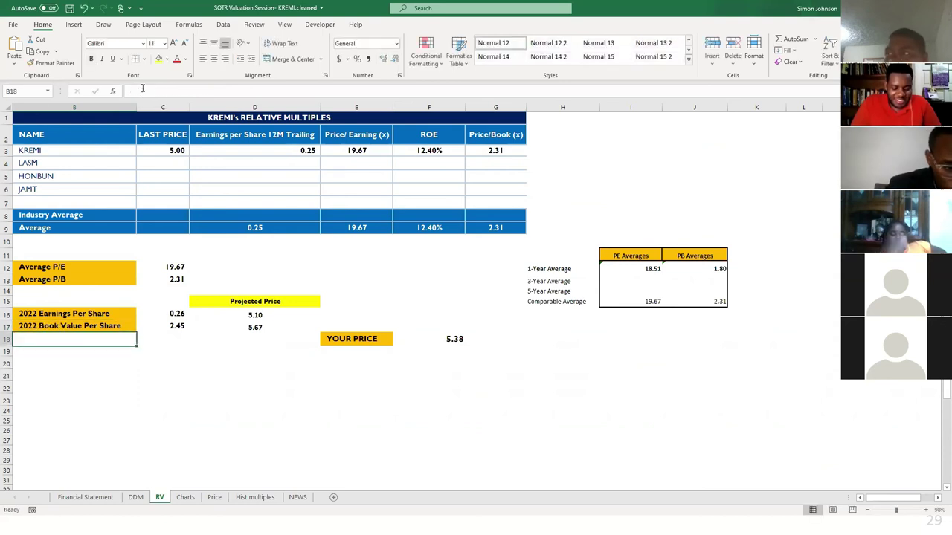
Link the RV sheet's 2022 Earnings Per Share to the 2022 earnings per share in cell N26 of the Financial Statement sheet.
{"action": "left_click", "coordinate": [163, 313]}
{"action": "type", "text": "="}
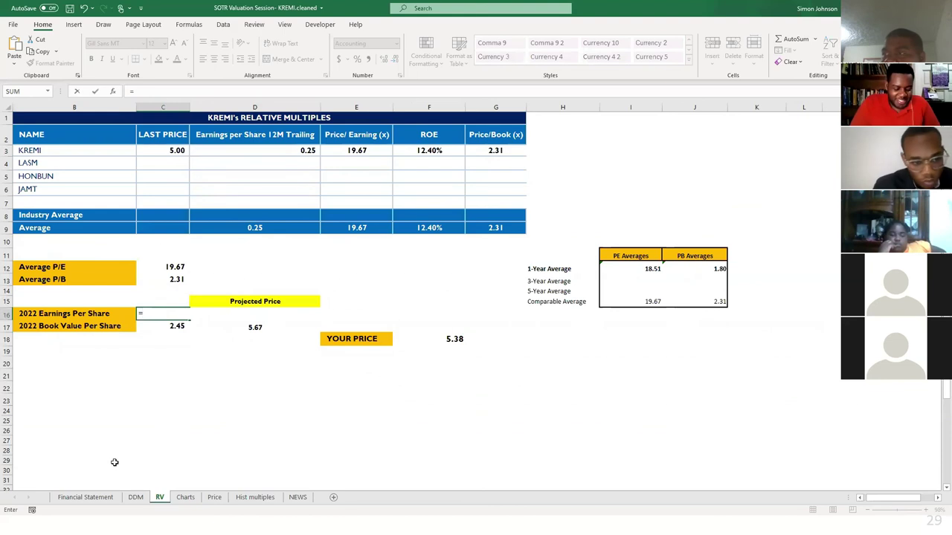
{"action": "left_click", "coordinate": [85, 496]}
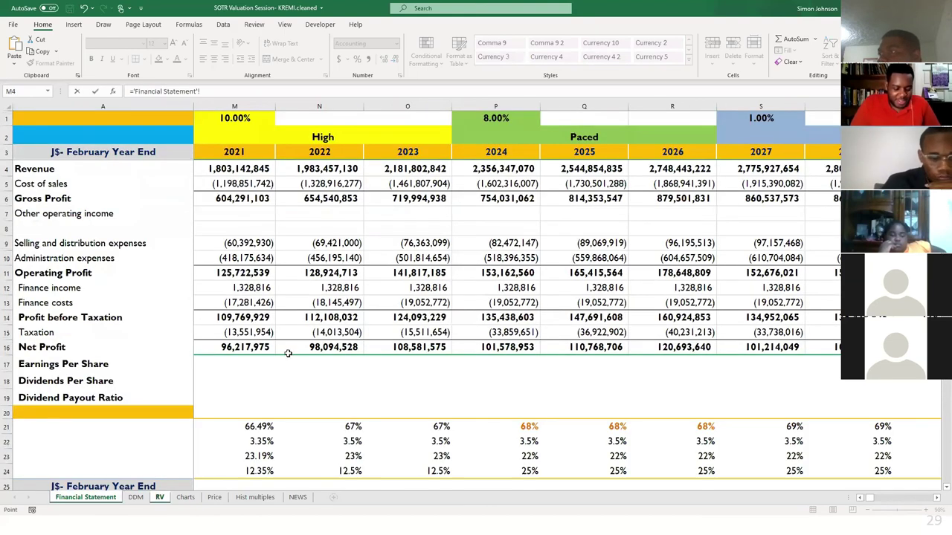
{"action": "scroll", "coordinate": [286, 354], "scroll_direction": "down", "scroll_amount": 3}
{"action": "scroll", "coordinate": [389, 348], "scroll_direction": "left", "scroll_amount": 1}
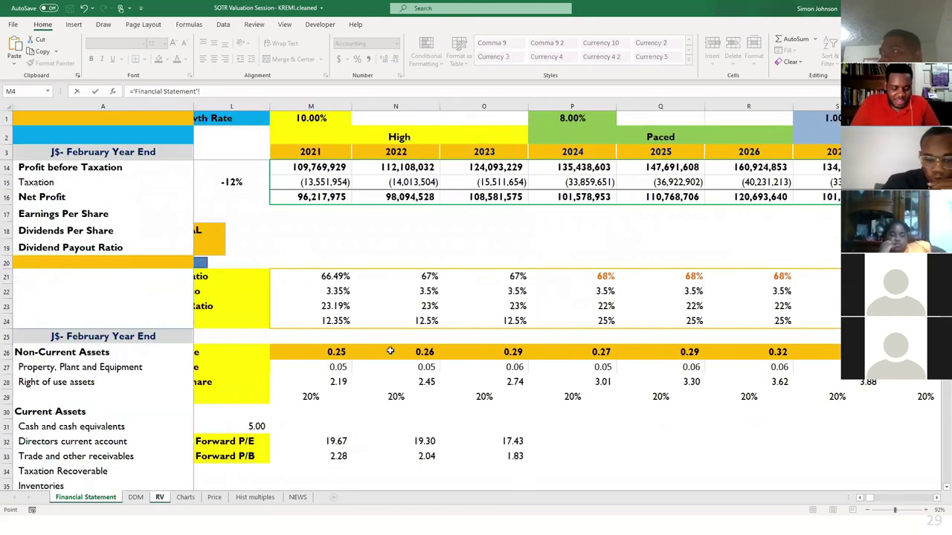
{"action": "left_click", "coordinate": [401, 349]}
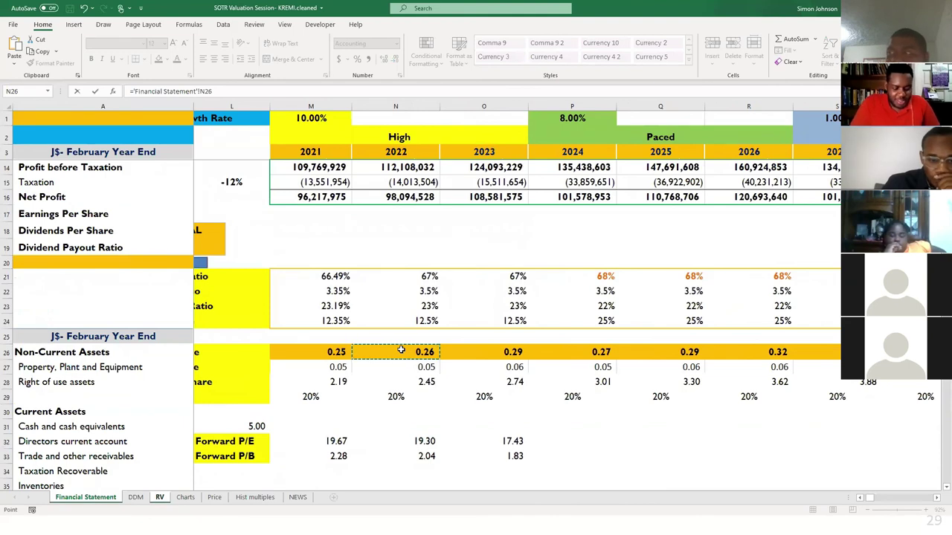
{"action": "key", "text": "Return"}
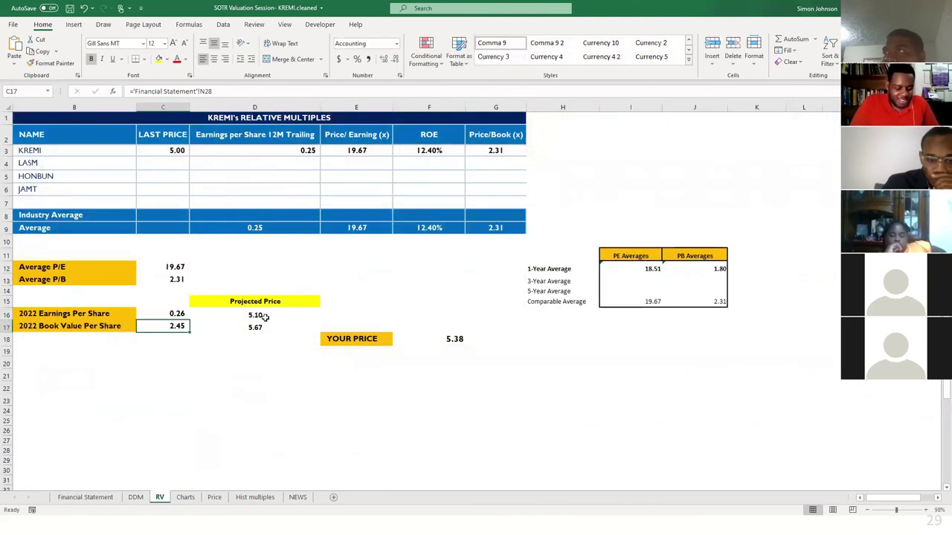
Link the RV sheet's 2022 Book Value Per Share to the 2022 book value per share in cell N28 of the Financial Statement sheet.
{"action": "key", "text": "Up"}
{"action": "key", "text": "Down"}
{"action": "type", "text": "="}
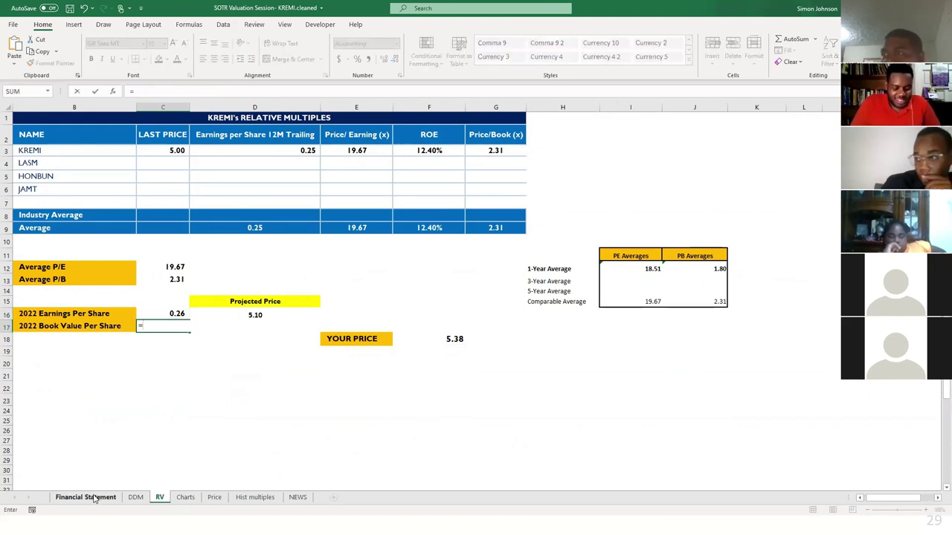
{"action": "left_click", "coordinate": [86, 497]}
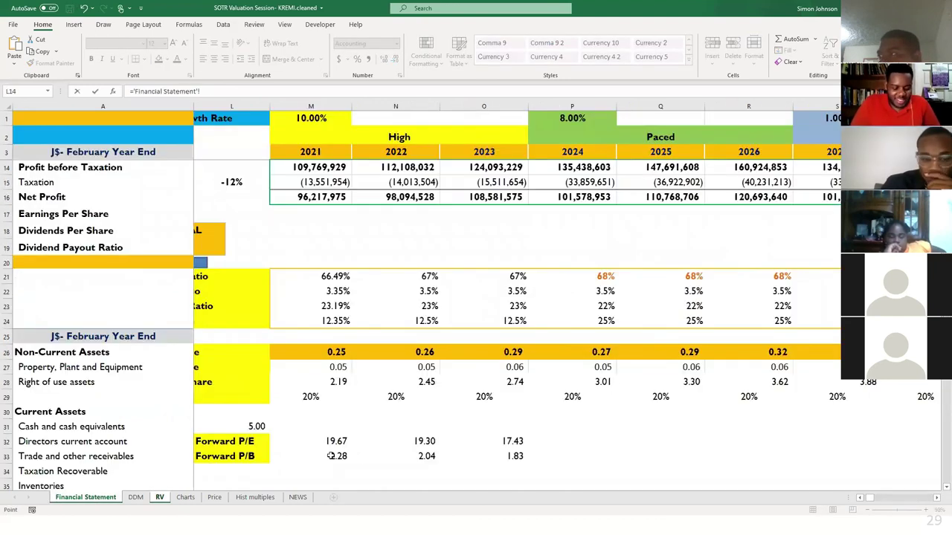
{"action": "left_click", "coordinate": [421, 382]}
{"action": "key", "text": "Return"}
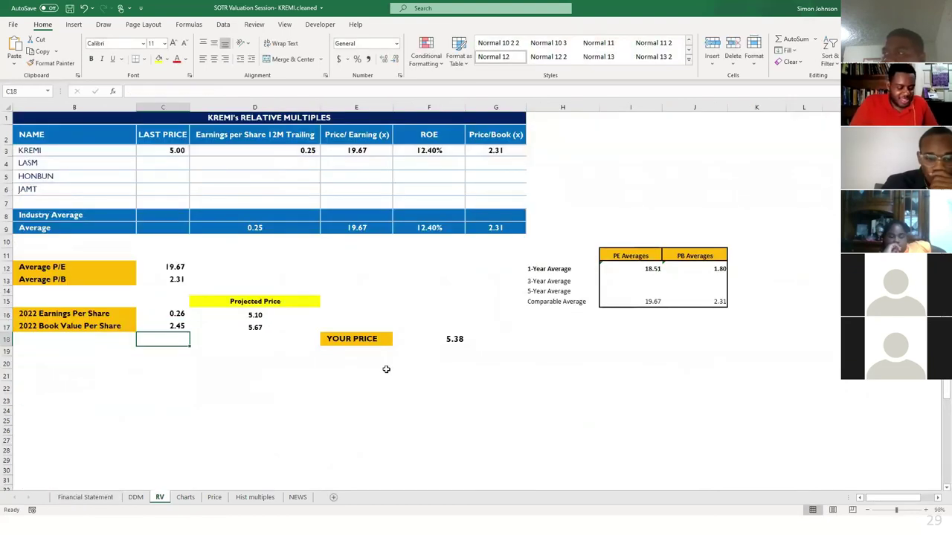
Check the Average P/E formula on the RV sheet and examine the recent price-earnings and price-to-book history on the Hist multiples sheet.
{"action": "left_click", "coordinate": [170, 269]}
{"action": "double_click", "coordinate": [172, 269]}
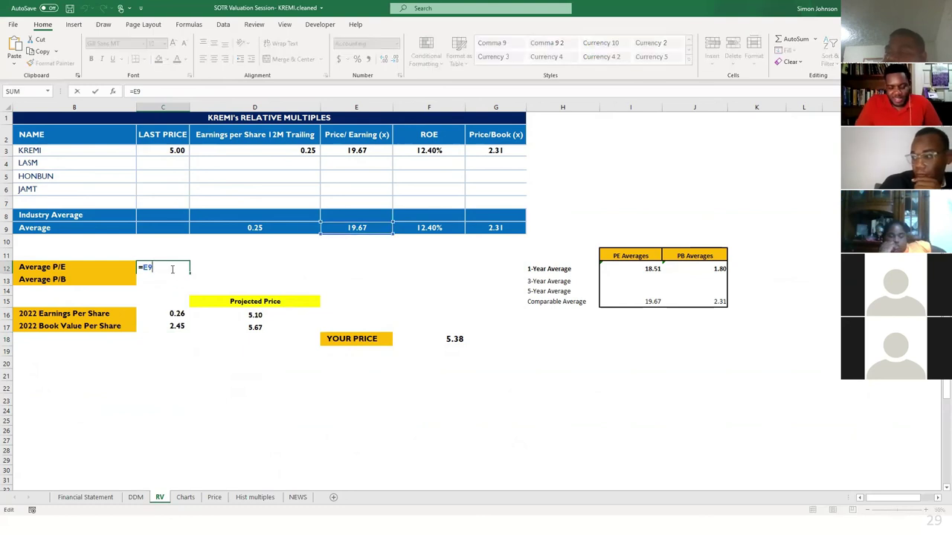
{"action": "key", "text": "Return"}
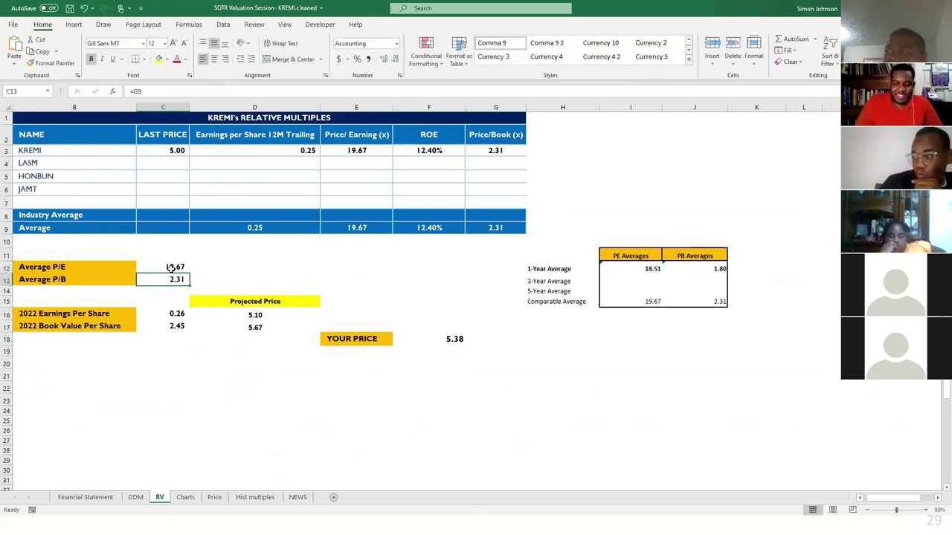
{"action": "left_click", "coordinate": [255, 497]}
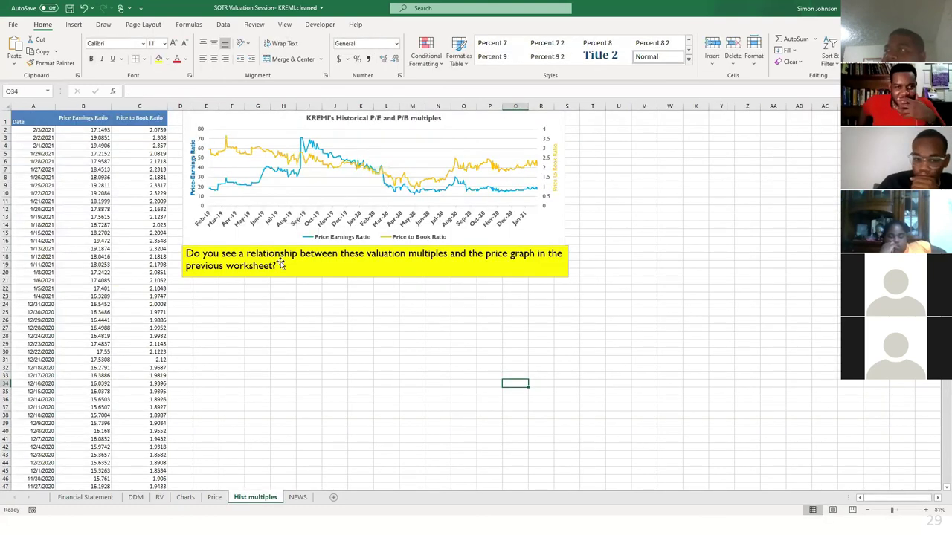
{"action": "left_click", "coordinate": [126, 159]}
{"action": "left_click", "coordinate": [97, 131]}
{"action": "left_click_drag", "start_coordinate": [97, 131], "coordinate": [89, 369]}
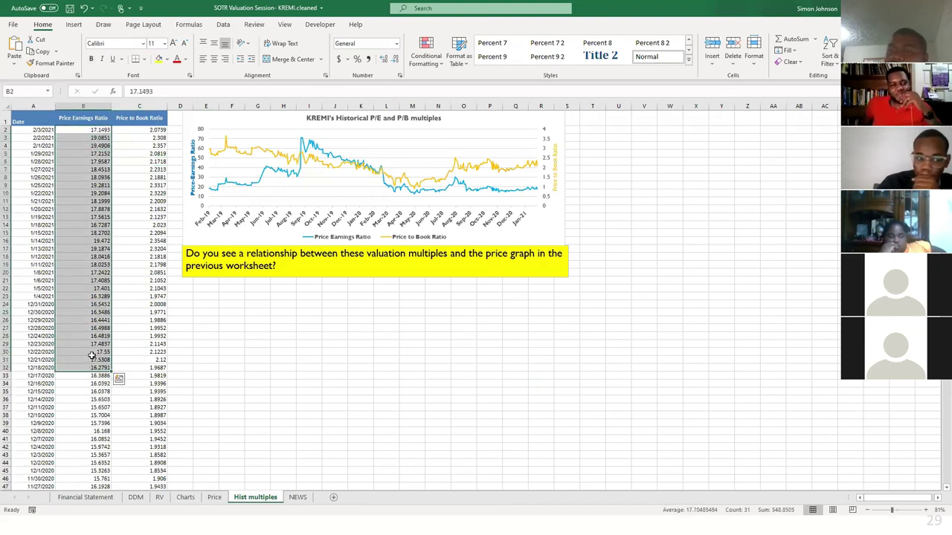
{"action": "left_click_drag", "start_coordinate": [93, 128], "coordinate": [83, 490]}
{"action": "left_click_drag", "start_coordinate": [85, 384], "coordinate": [79, 416]}
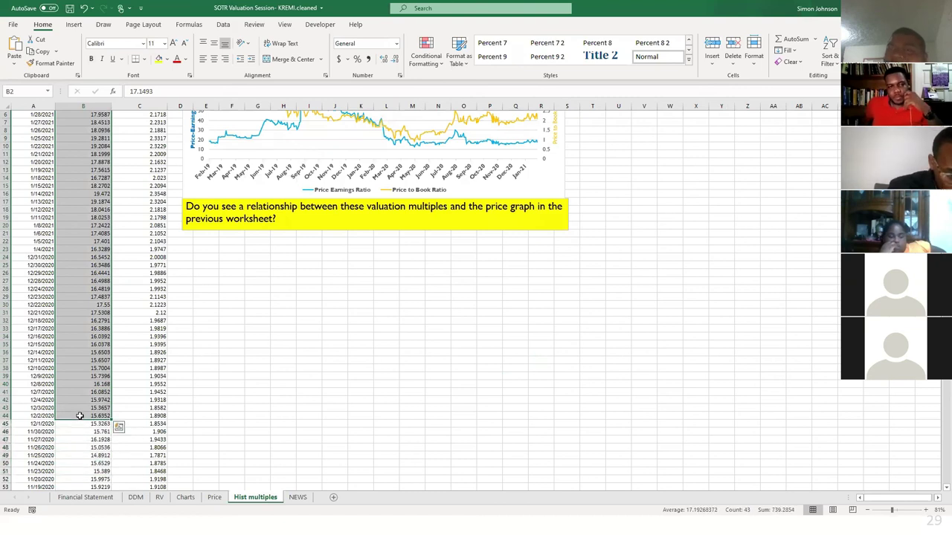
{"action": "scroll", "coordinate": [139, 408], "scroll_direction": "up", "scroll_amount": 2}
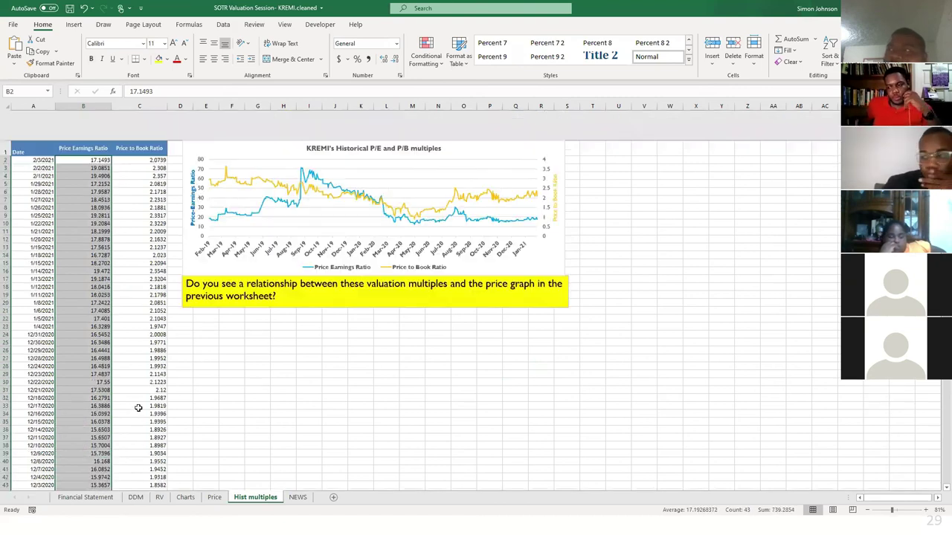
{"action": "left_click", "coordinate": [154, 138]}
{"action": "left_click_drag", "start_coordinate": [155, 134], "coordinate": [152, 384]}
{"action": "left_click", "coordinate": [160, 498]}
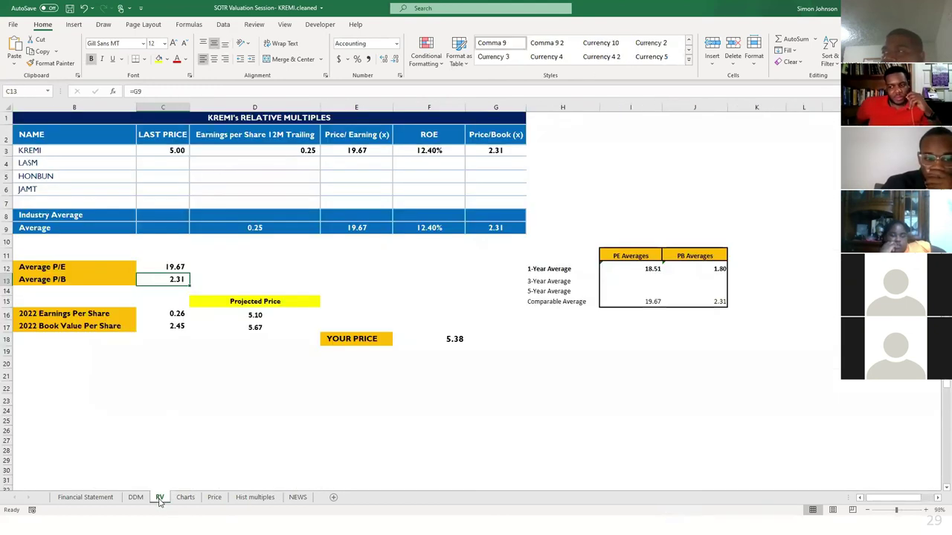
Try overriding the peer table's average price/earnings multiple on the RV sheet with 16 and with 18.5.
{"action": "left_click", "coordinate": [356, 228]}
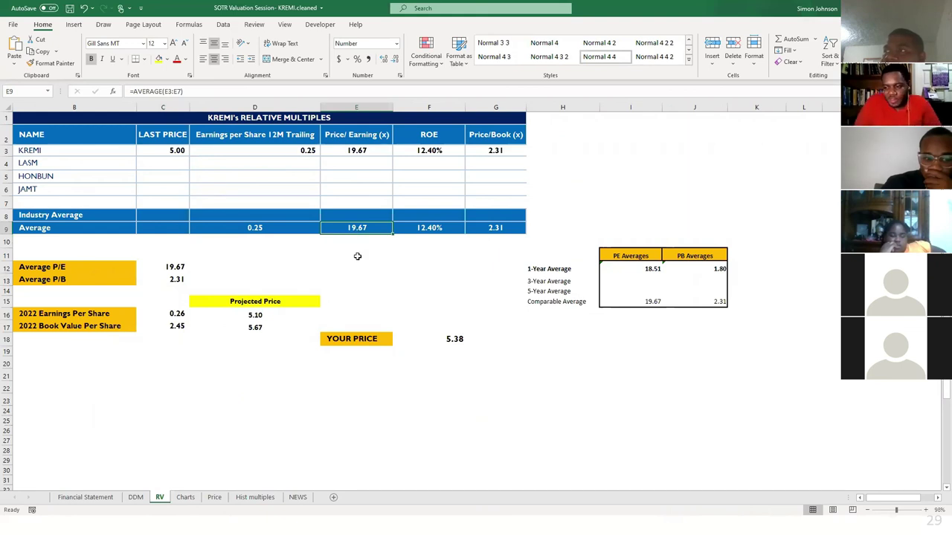
{"action": "type", "text": "16"}
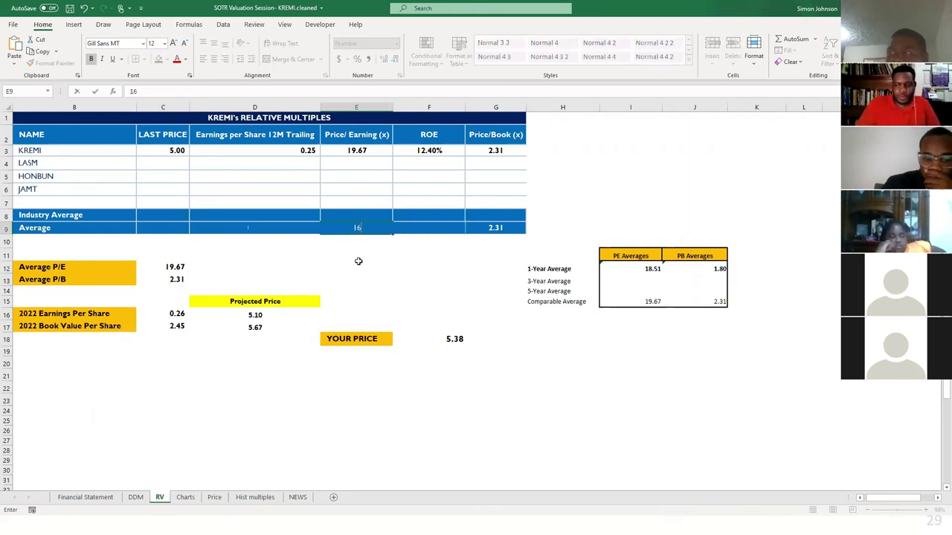
{"action": "key", "text": "Return"}
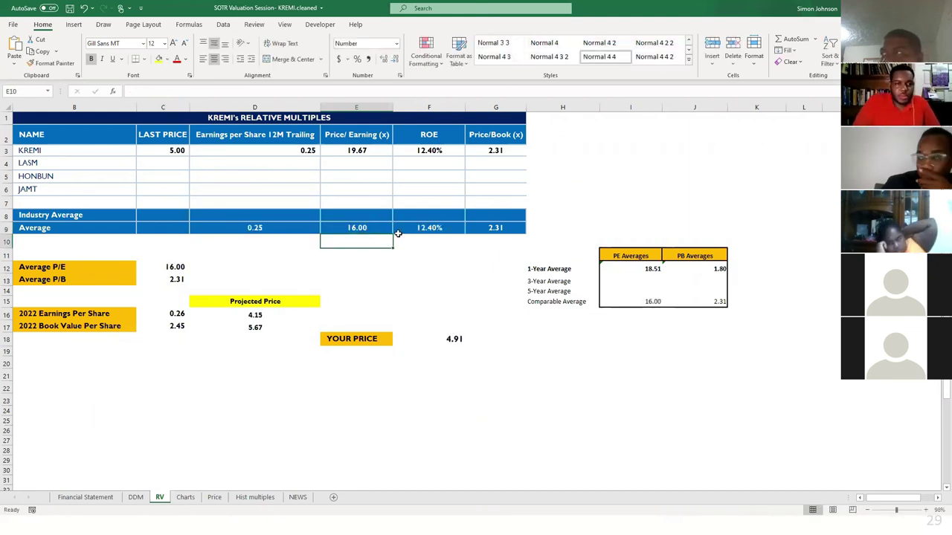
{"action": "left_click", "coordinate": [489, 225]}
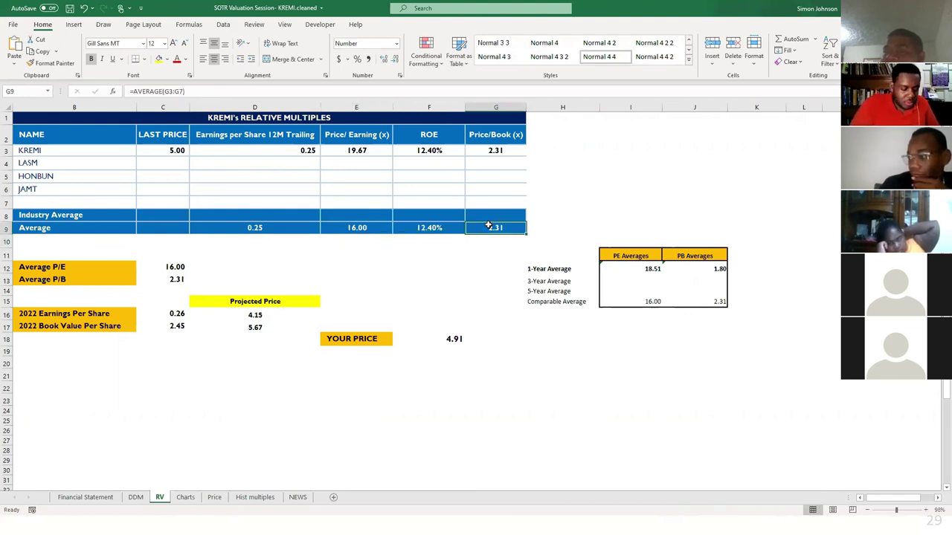
{"action": "left_click", "coordinate": [351, 228]}
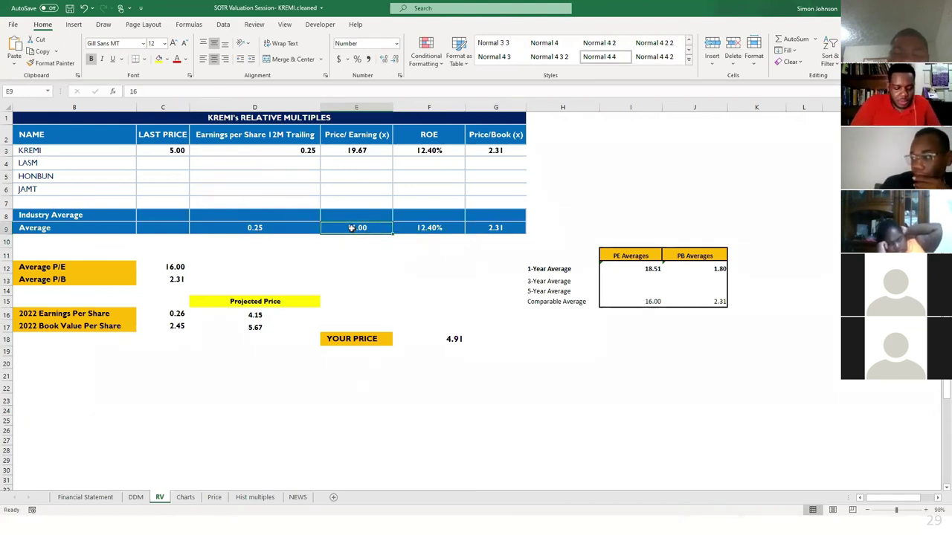
{"action": "type", "text": "18.5"}
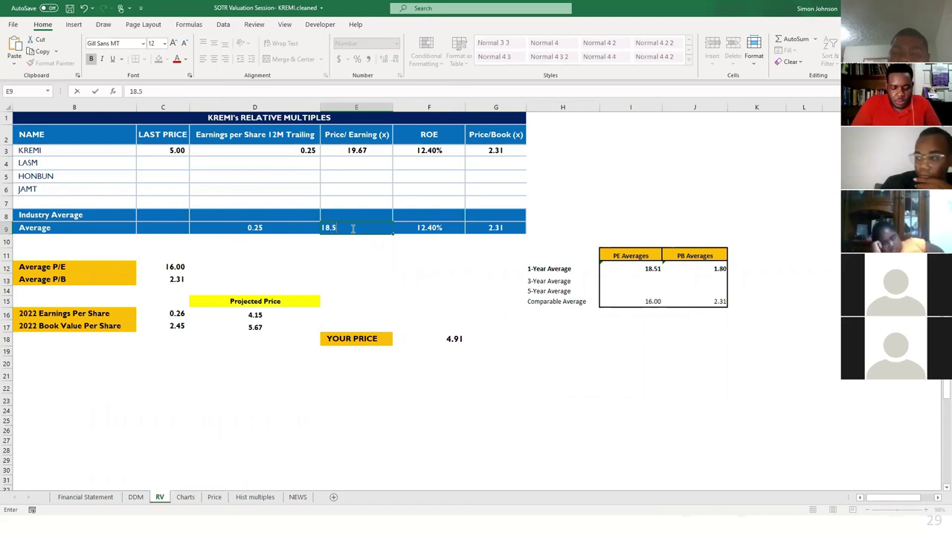
{"action": "key", "text": "Return"}
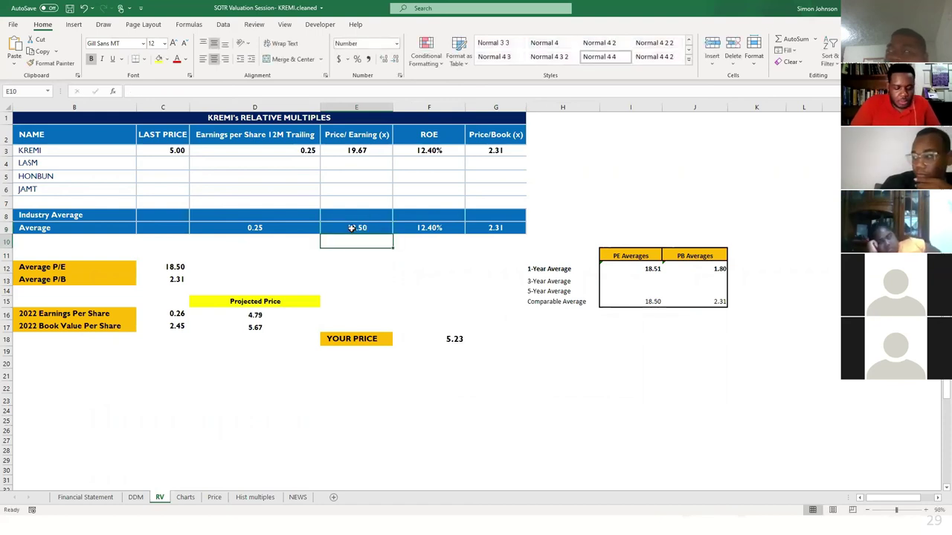
Try overriding the peer table's average price/book multiple with 2.5.
{"action": "left_click", "coordinate": [481, 229]}
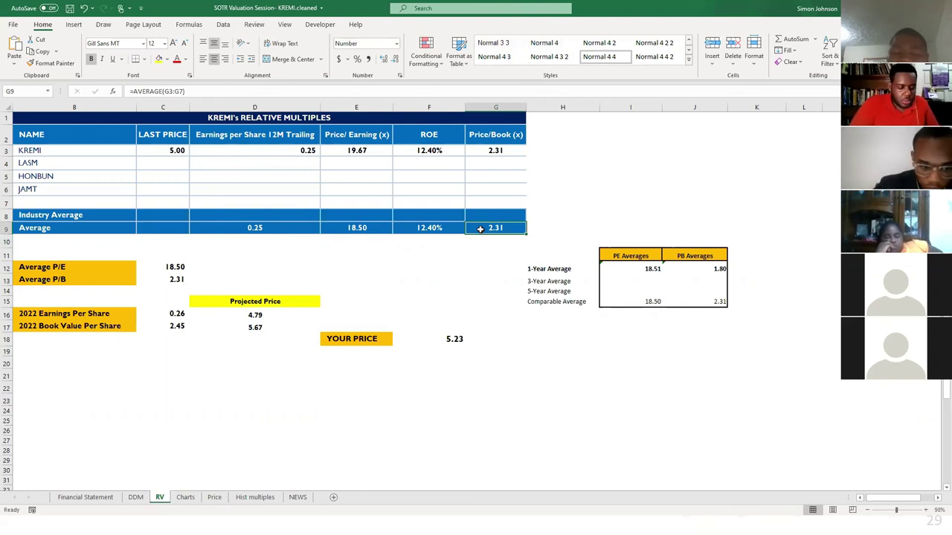
{"action": "type", "text": "2.5"}
{"action": "key", "text": "Return"}
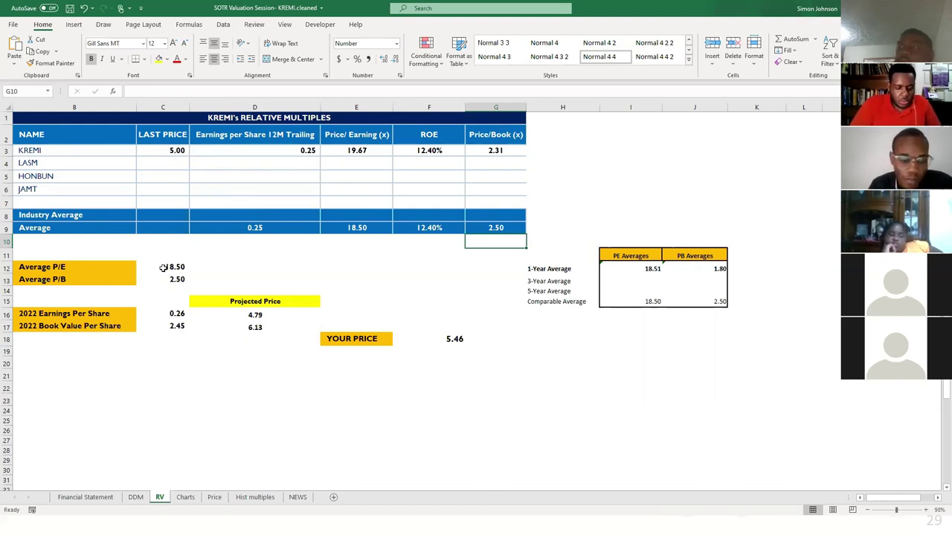
Undo the trial values in the Average row to restore the price/earnings and price/book average formulas.
{"action": "left_click", "coordinate": [83, 8]}
{"action": "left_click", "coordinate": [84, 8]}
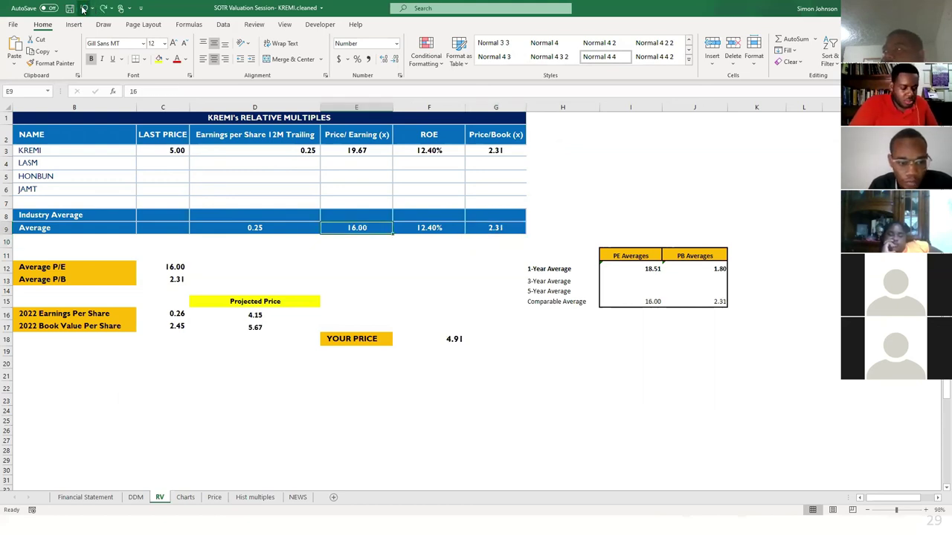
{"action": "left_click", "coordinate": [83, 8]}
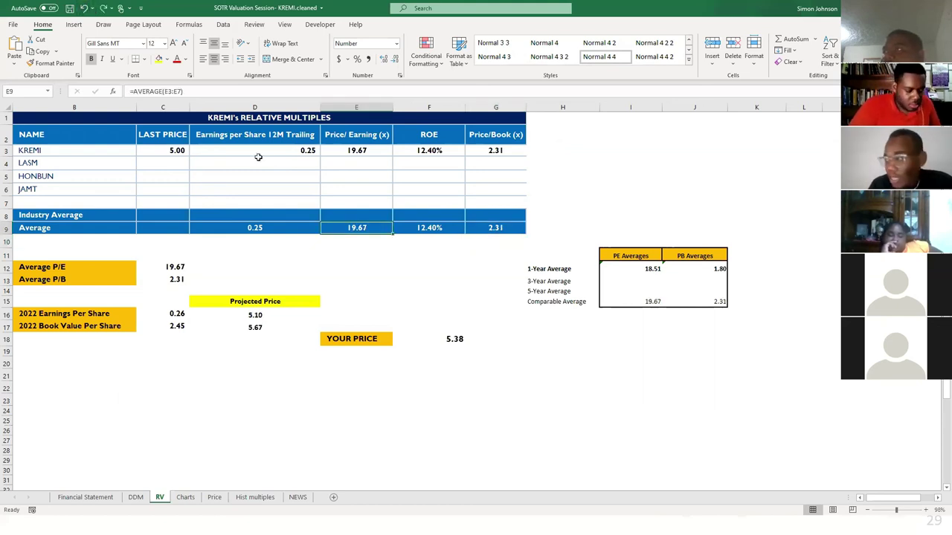
Enter LASM's multiples in the peer table: price/earnings 15.3 and price/book 2.45.
{"action": "left_click", "coordinate": [341, 162]}
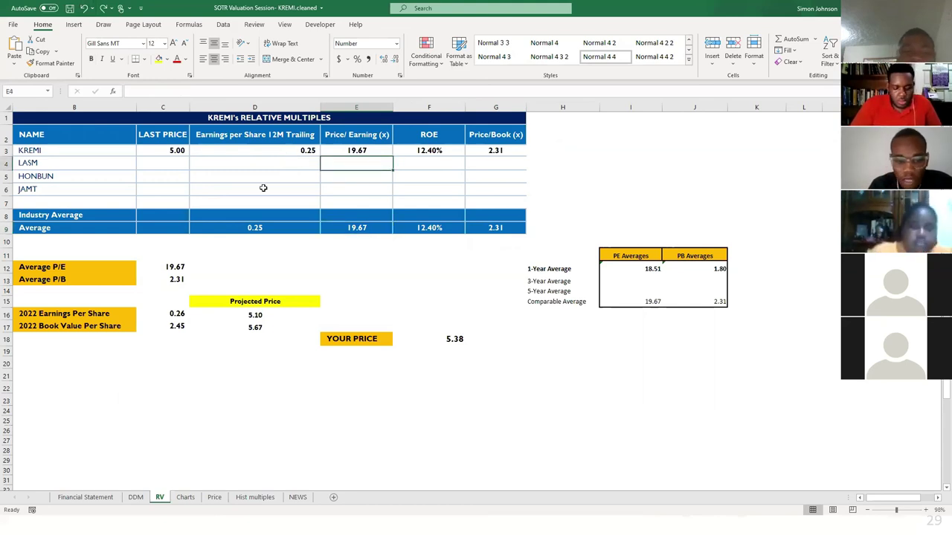
{"action": "type", "text": "15"}
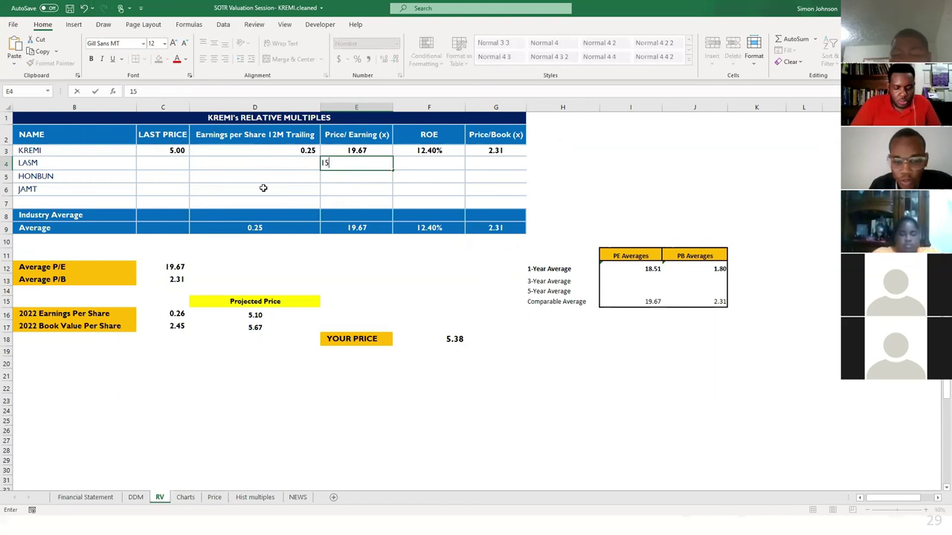
{"action": "type", "text": ".3"}
{"action": "key", "text": "Return"}
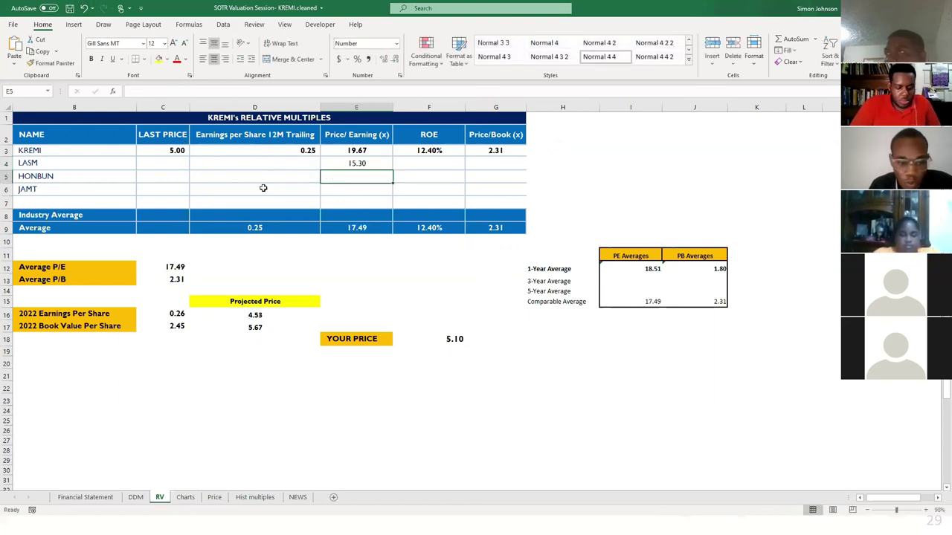
{"action": "left_click", "coordinate": [495, 164]}
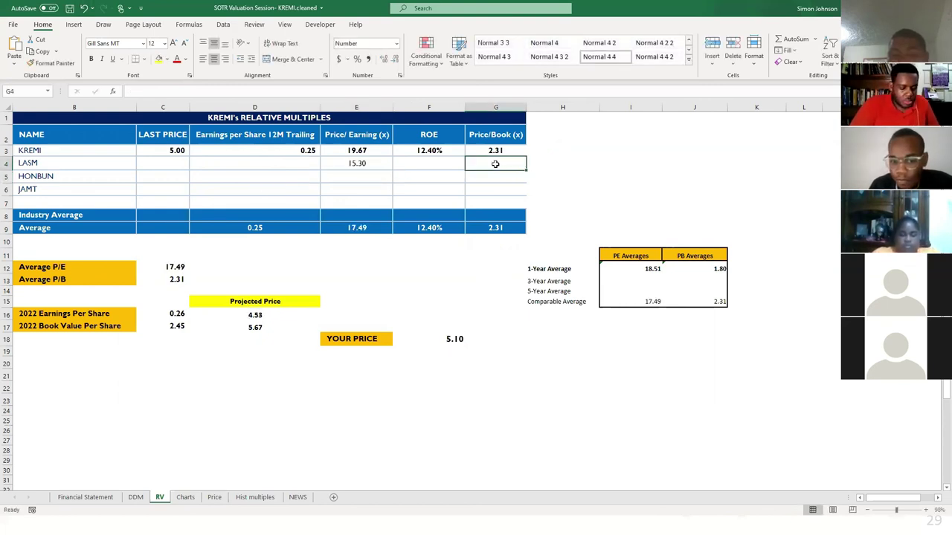
{"action": "type", "text": "2.45"}
{"action": "key", "text": "Return"}
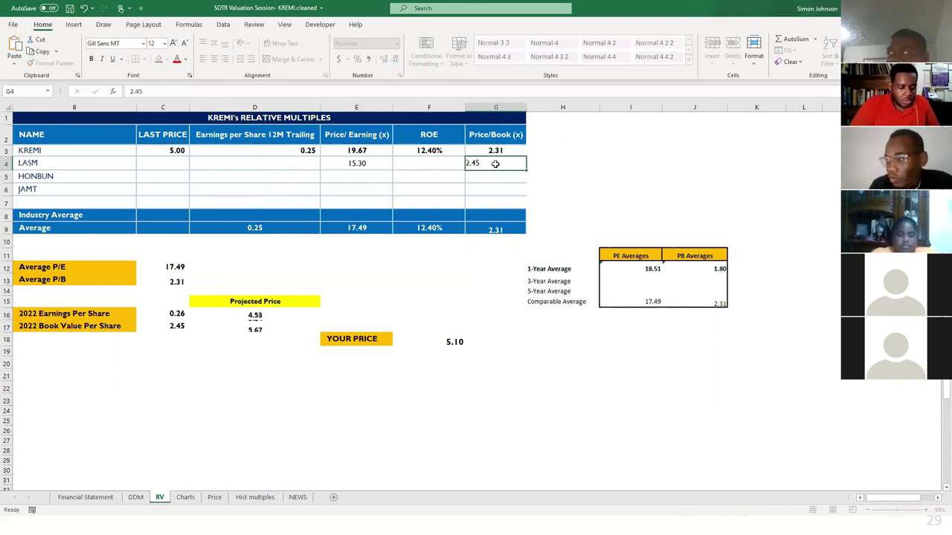
Enter HONBUN's multiples in the peer table: price/earnings 16.62 and price/book 3.19.
{"action": "left_click", "coordinate": [357, 176]}
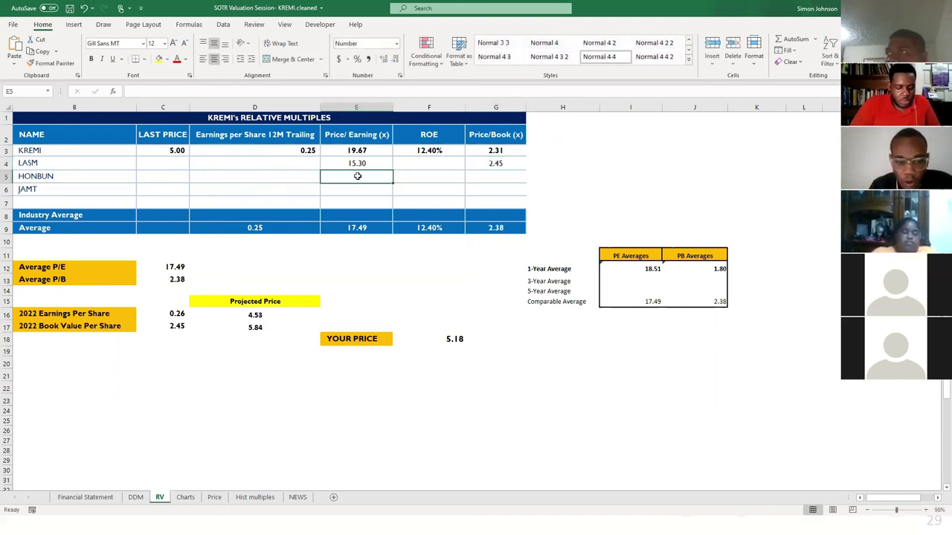
{"action": "type", "text": "16."}
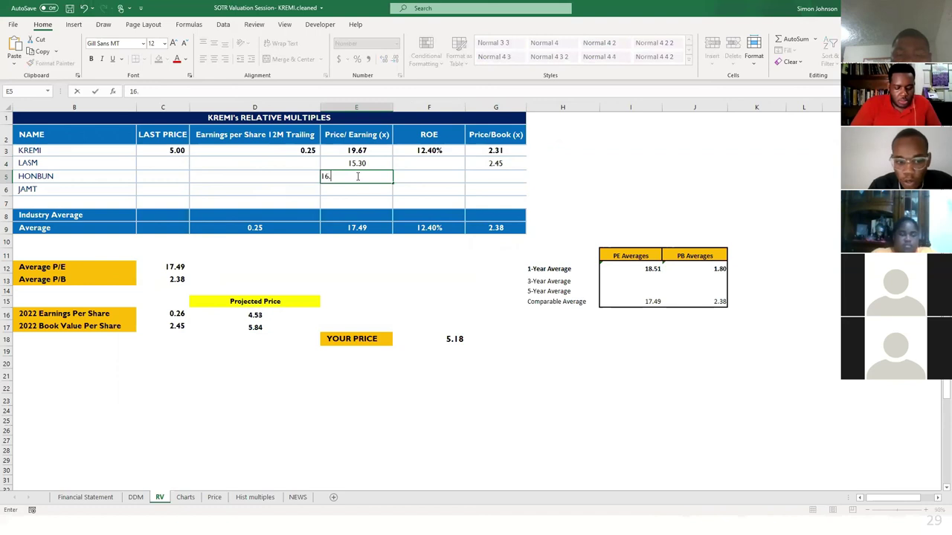
{"action": "type", "text": "62"}
{"action": "key", "text": "Return"}
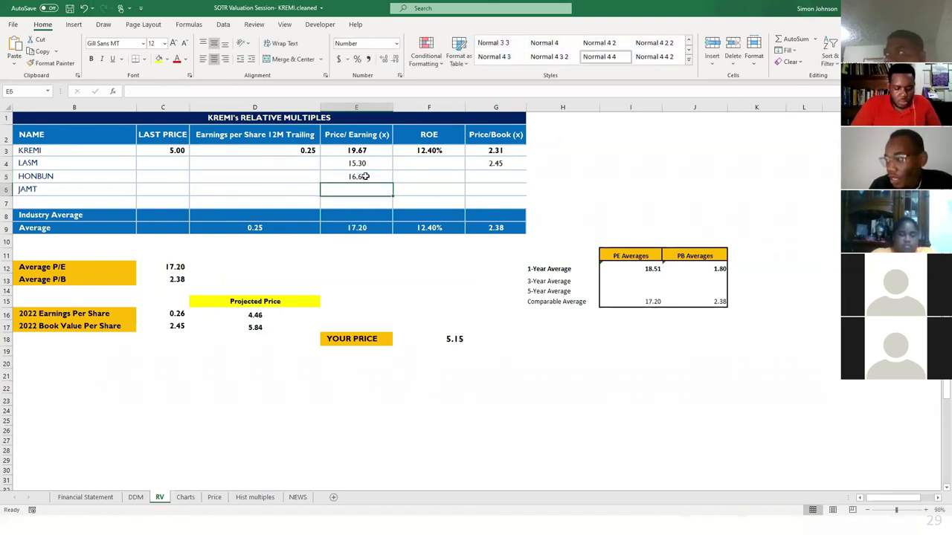
{"action": "left_click", "coordinate": [481, 174]}
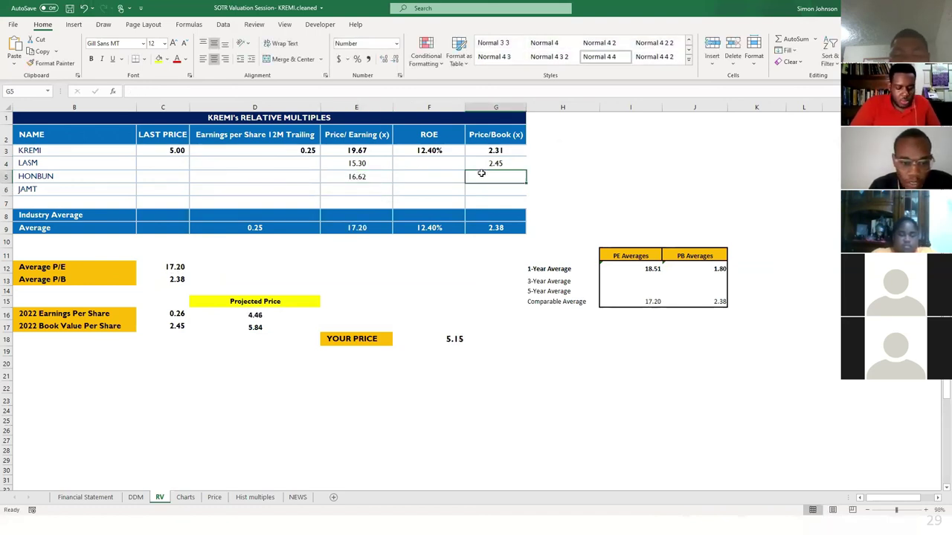
{"action": "type", "text": "3.19"}
{"action": "key", "text": "Return"}
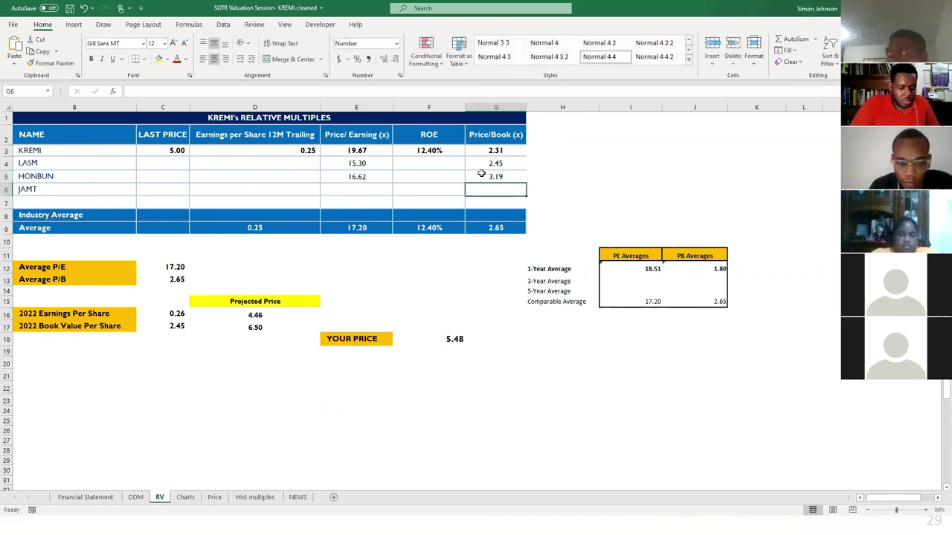
Enter JAMT's multiples in the peer table: price/earnings 25.5 and price/book 3.29.
{"action": "left_click", "coordinate": [356, 189]}
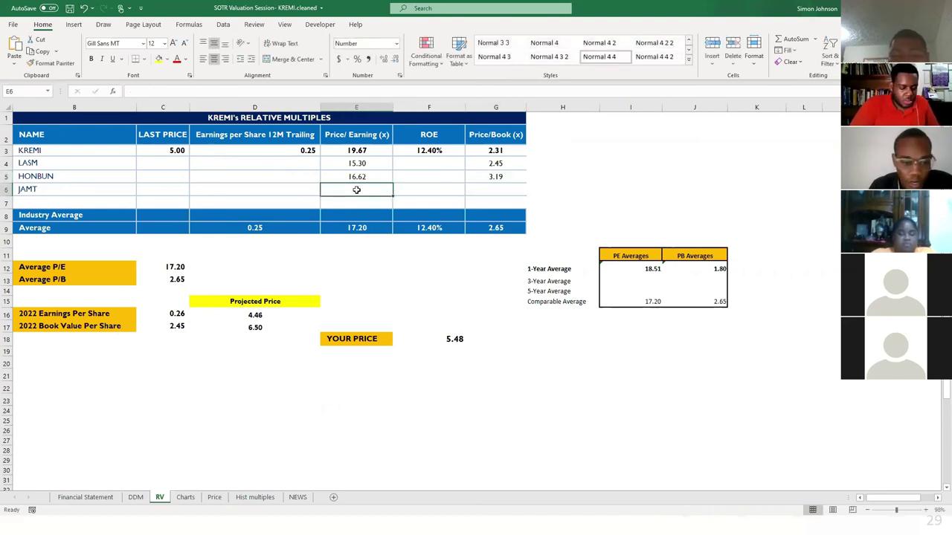
{"action": "type", "text": "25."}
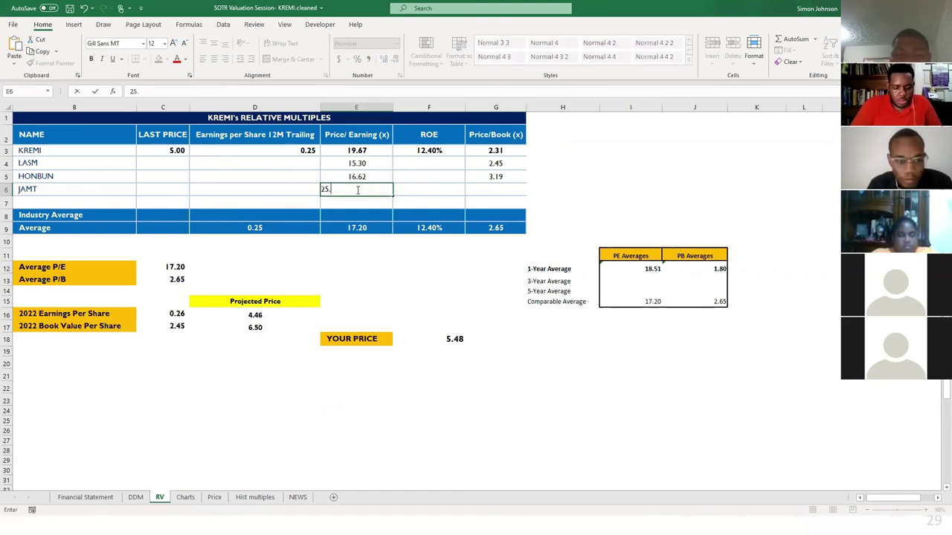
{"action": "type", "text": "5"}
{"action": "key", "text": "Return"}
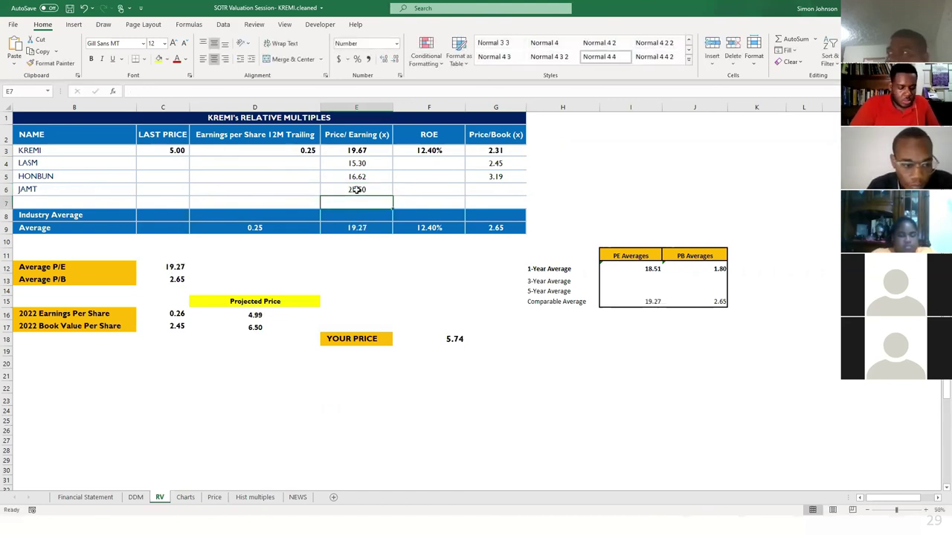
{"action": "left_click", "coordinate": [477, 188]}
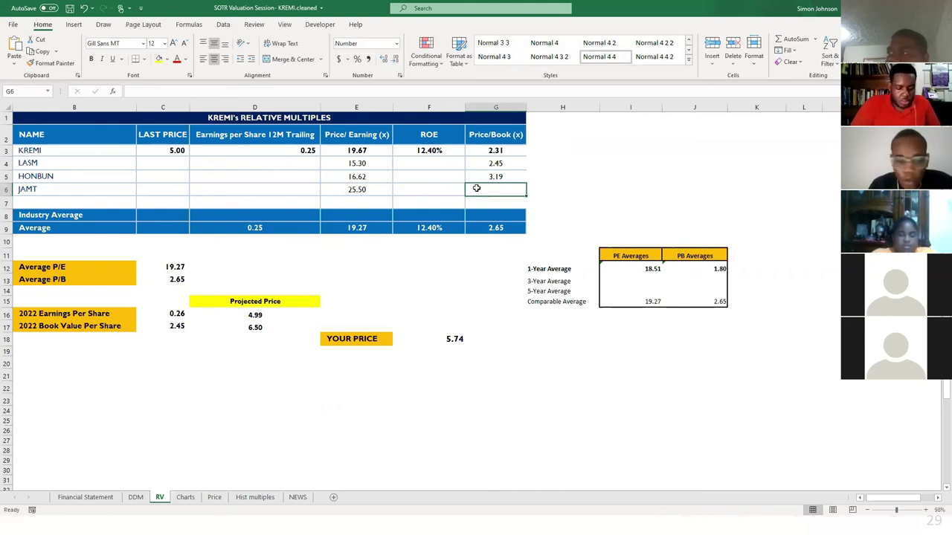
{"action": "type", "text": "3.29"}
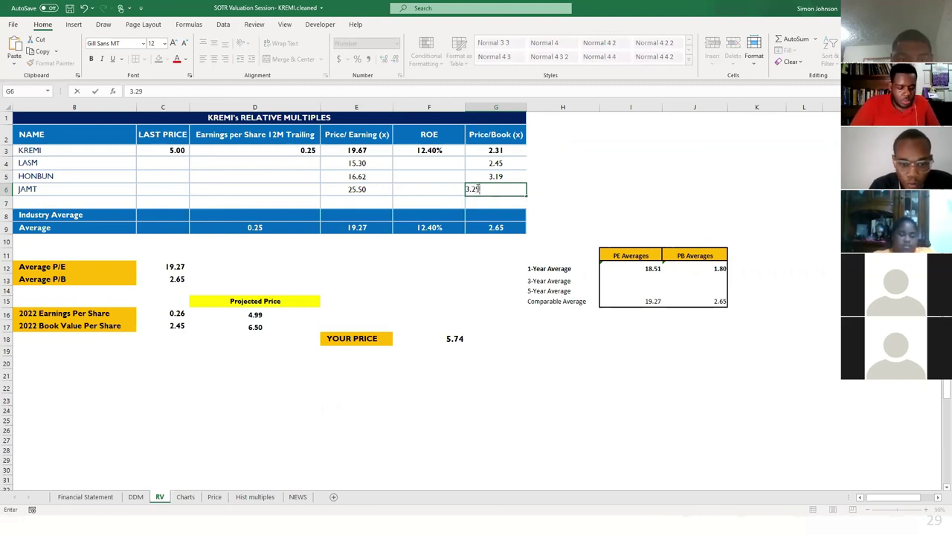
{"action": "key", "text": "Return"}
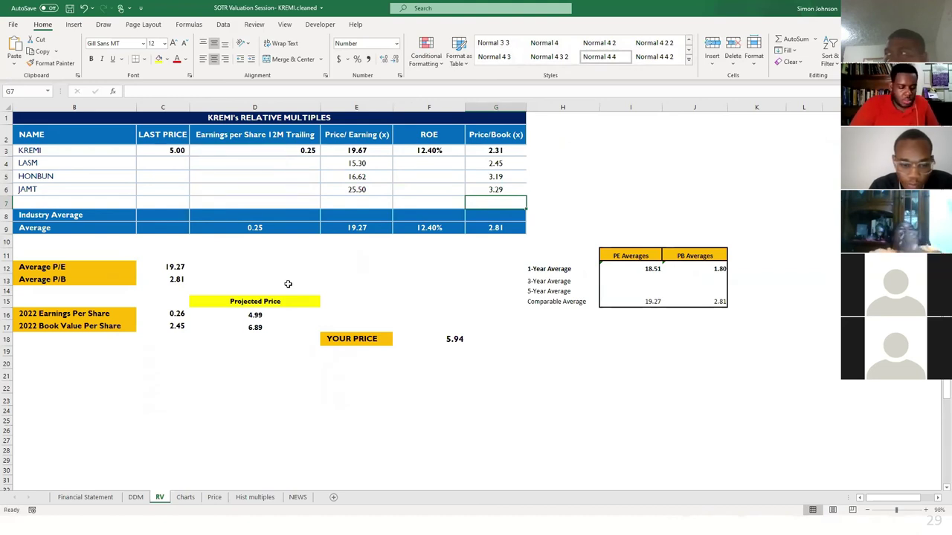
Exclude JAMT from the average price/earnings multiple by shortening the formula's range to E3:E5.
{"action": "left_click", "coordinate": [365, 189]}
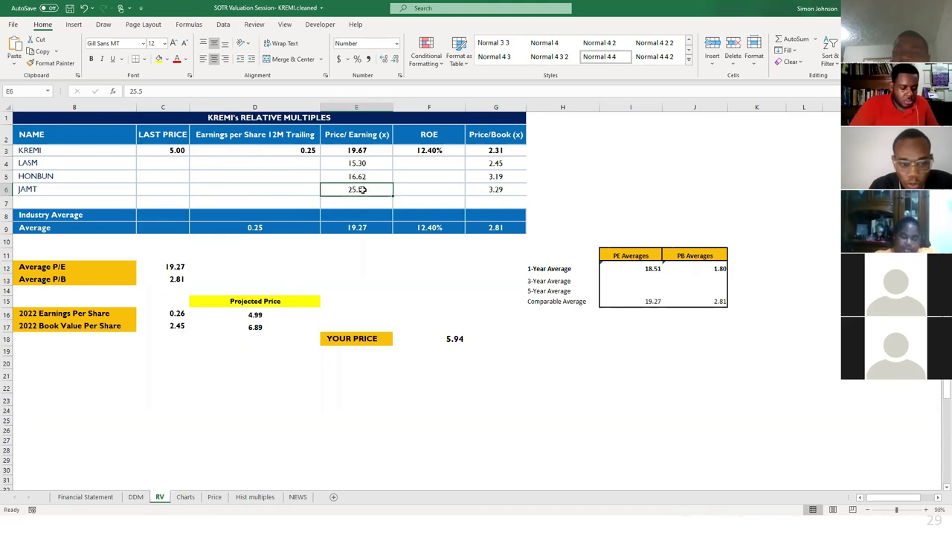
{"action": "double_click", "coordinate": [364, 228]}
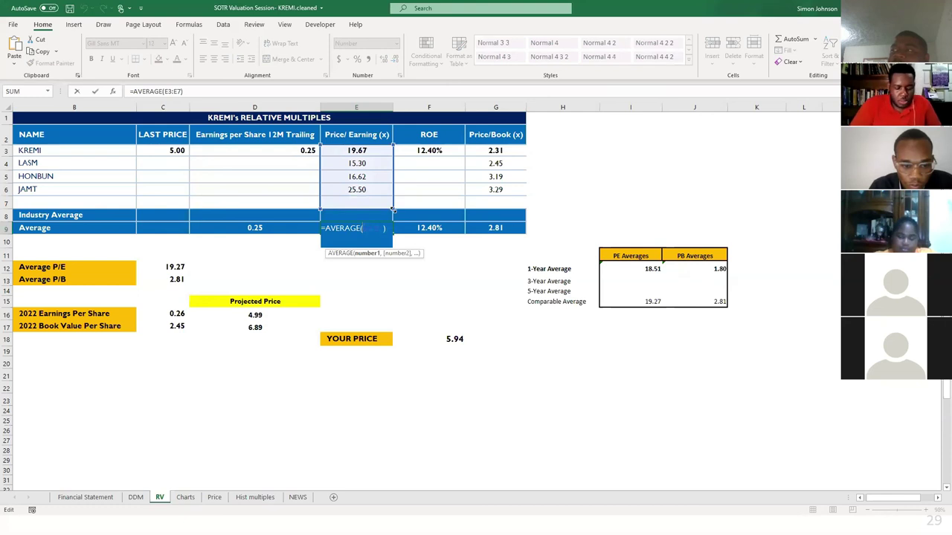
{"action": "left_click_drag", "start_coordinate": [394, 211], "coordinate": [396, 184]}
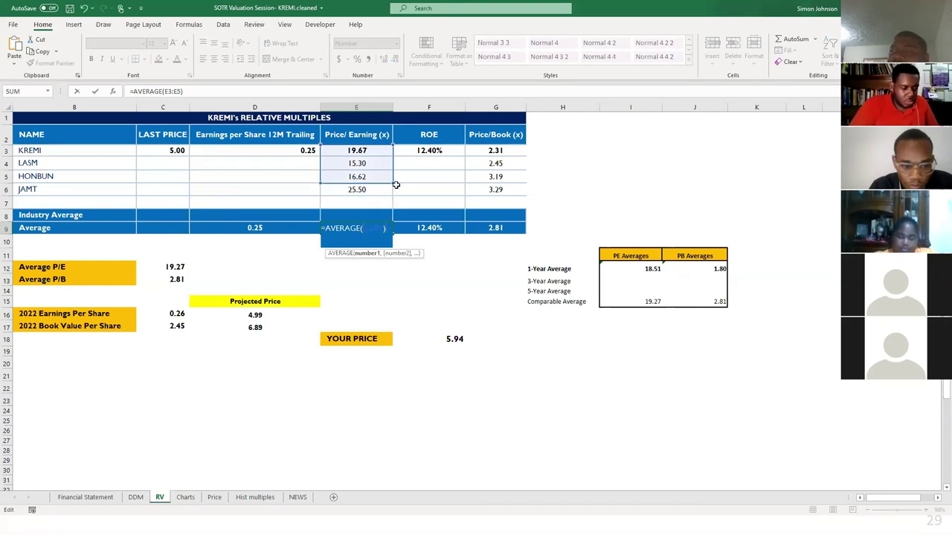
{"action": "key", "text": "Return"}
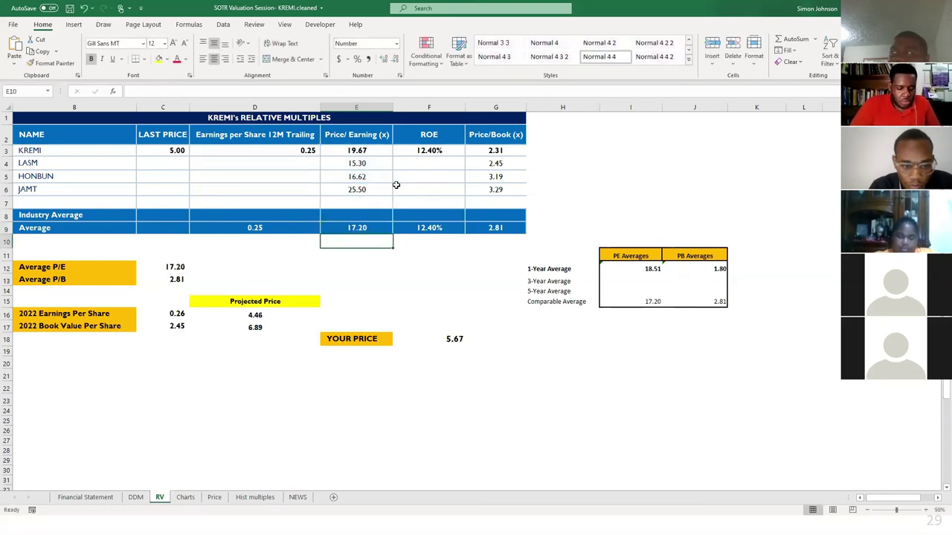
Copy the shortened price/earnings average formula across to the Price/Book column and clear the ROE average.
{"action": "left_click", "coordinate": [376, 228]}
{"action": "left_click_drag", "start_coordinate": [392, 235], "coordinate": [507, 237]}
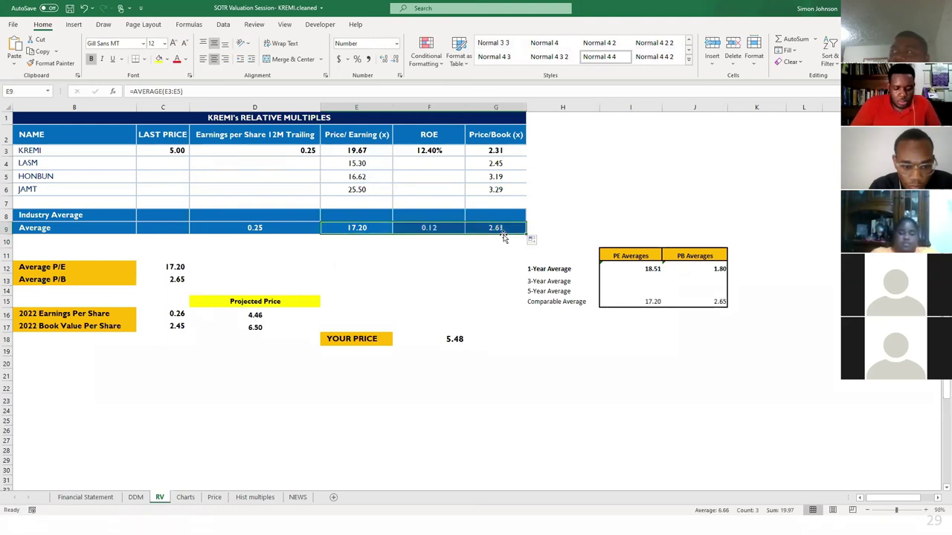
{"action": "left_click", "coordinate": [436, 229]}
{"action": "key", "text": "Delete"}
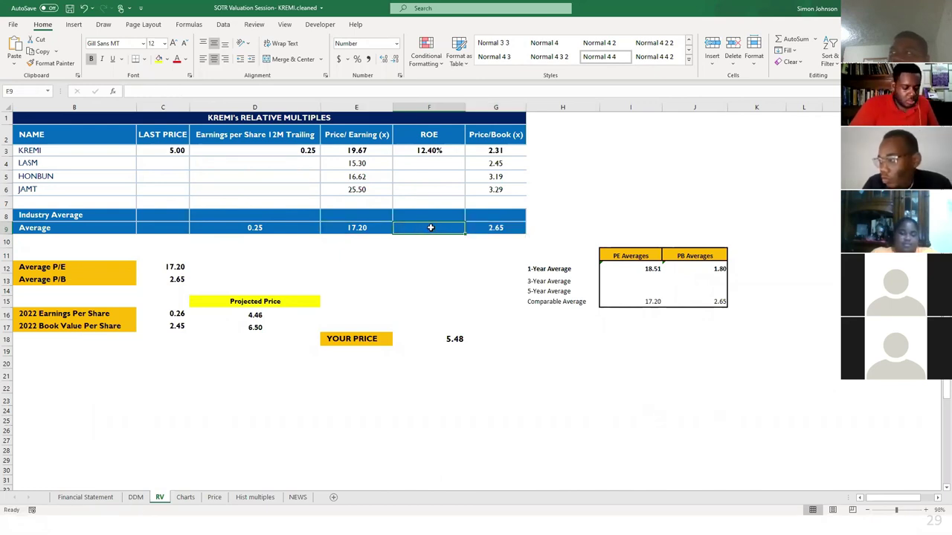
Review the price/earnings and price/book average formulas, the Average P/E link and the 2022 Earnings Per Share reference.
{"action": "left_click", "coordinate": [369, 228]}
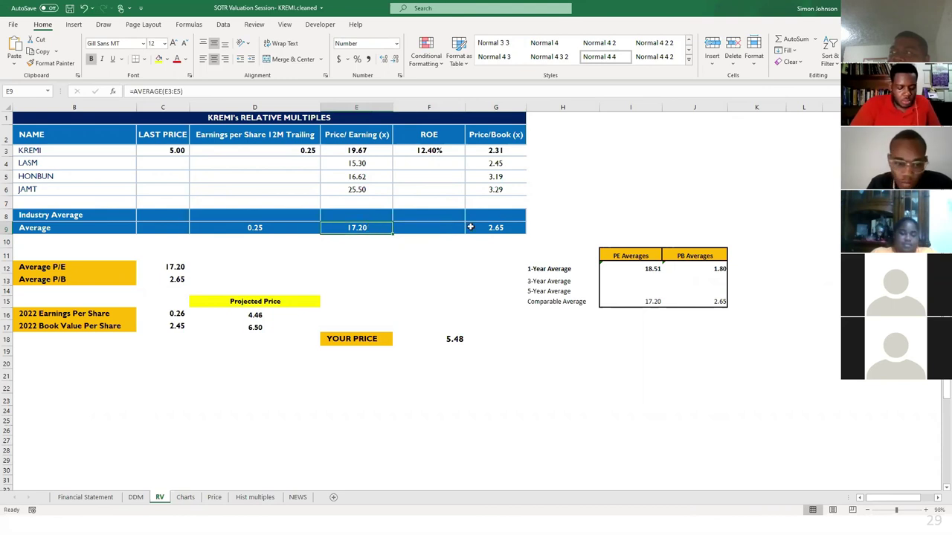
{"action": "left_click", "coordinate": [502, 227]}
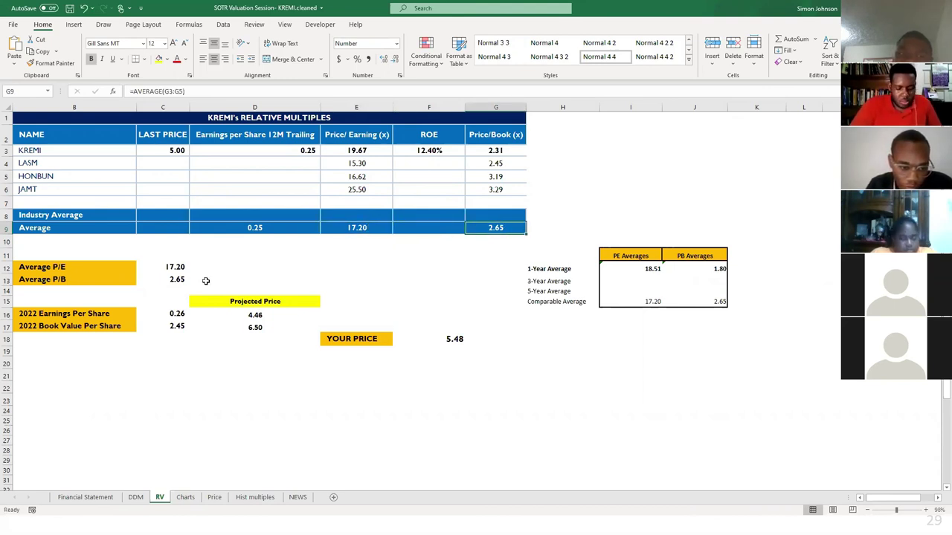
{"action": "left_click", "coordinate": [170, 266]}
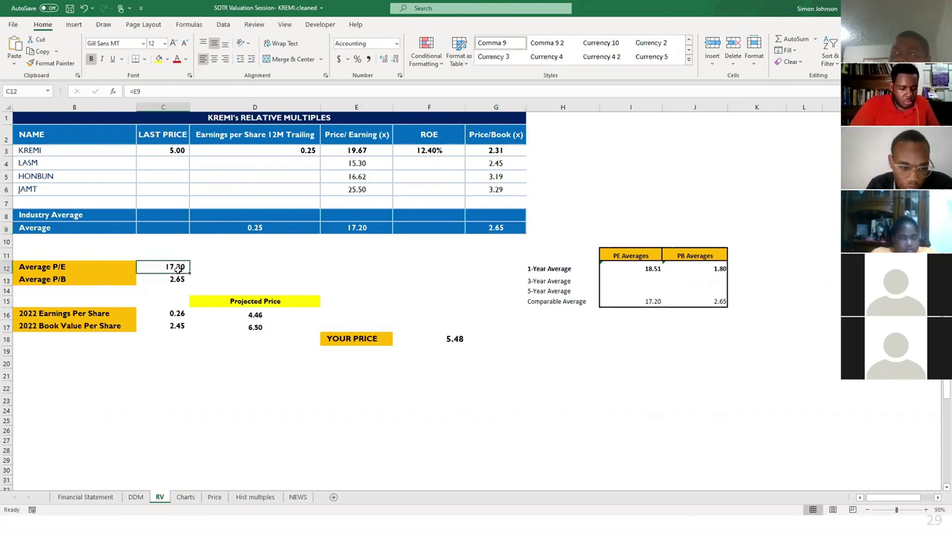
{"action": "left_click", "coordinate": [171, 314]}
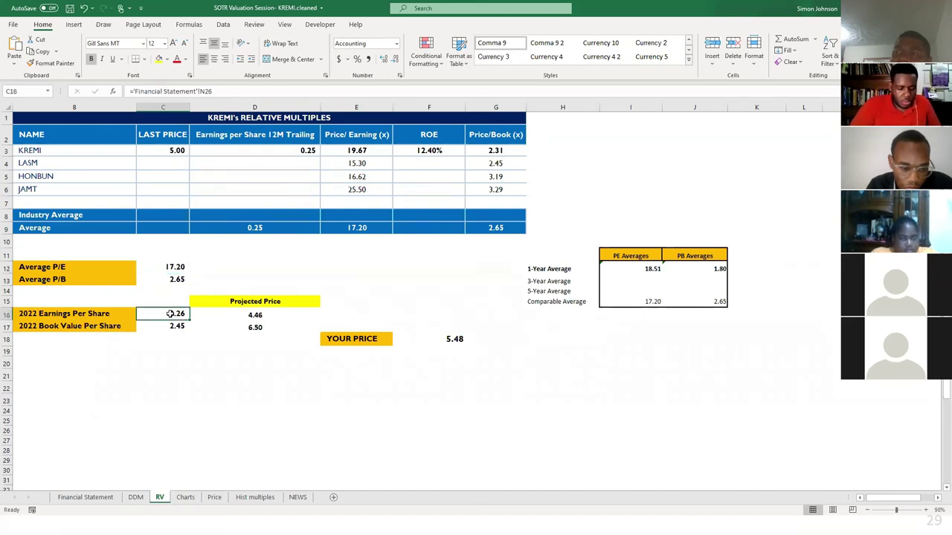
Examine the forecast Earnings Per Share row for 2021 to 2025 on the Financial Statement sheet.
{"action": "left_click", "coordinate": [91, 498]}
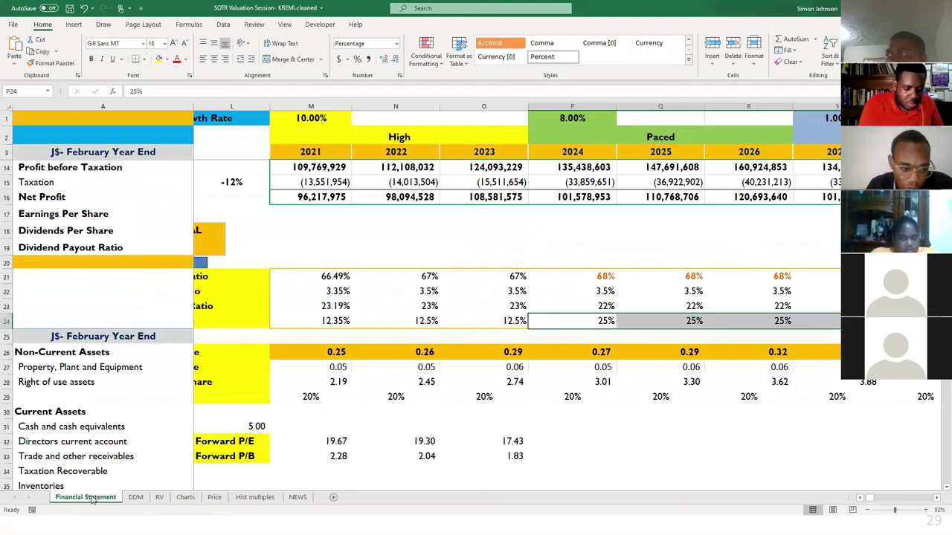
{"action": "left_click", "coordinate": [414, 349]}
{"action": "scroll", "coordinate": [365, 352], "scroll_direction": "left", "scroll_amount": 1}
{"action": "left_click_drag", "start_coordinate": [319, 352], "coordinate": [581, 351]}
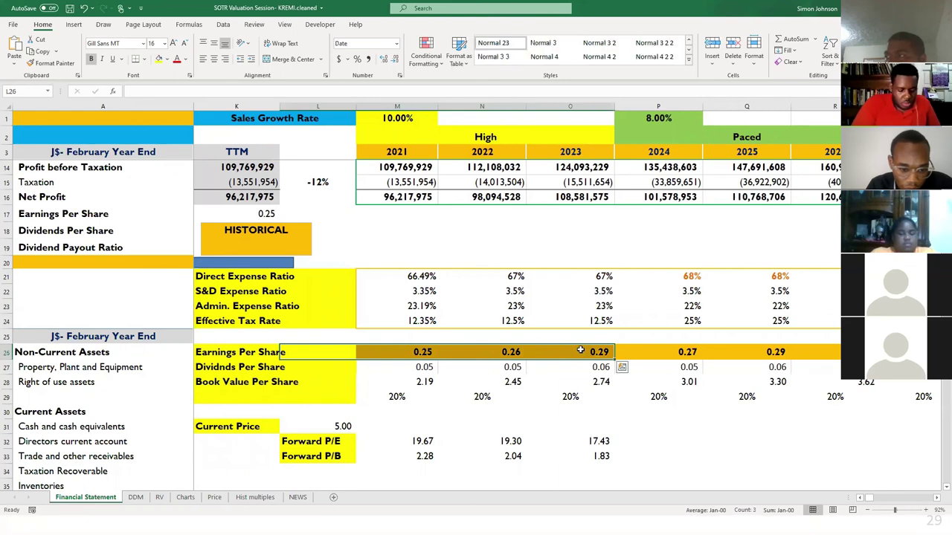
{"action": "left_click", "coordinate": [766, 353]}
{"action": "left_click_drag", "start_coordinate": [648, 358], "coordinate": [431, 352]}
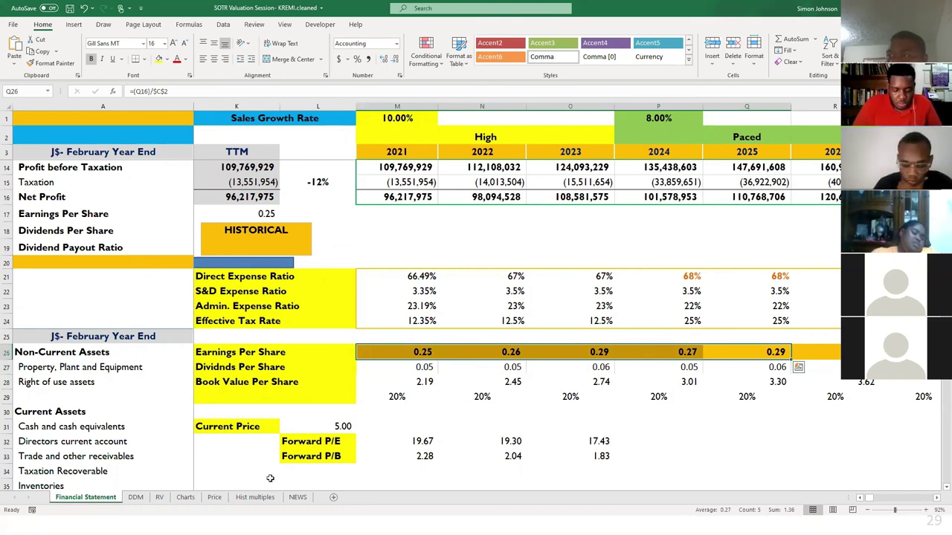
Return to the RV sheet and examine how the multiples and per-share figures feed the projected prices and YOUR PRICE.
{"action": "left_click", "coordinate": [159, 497]}
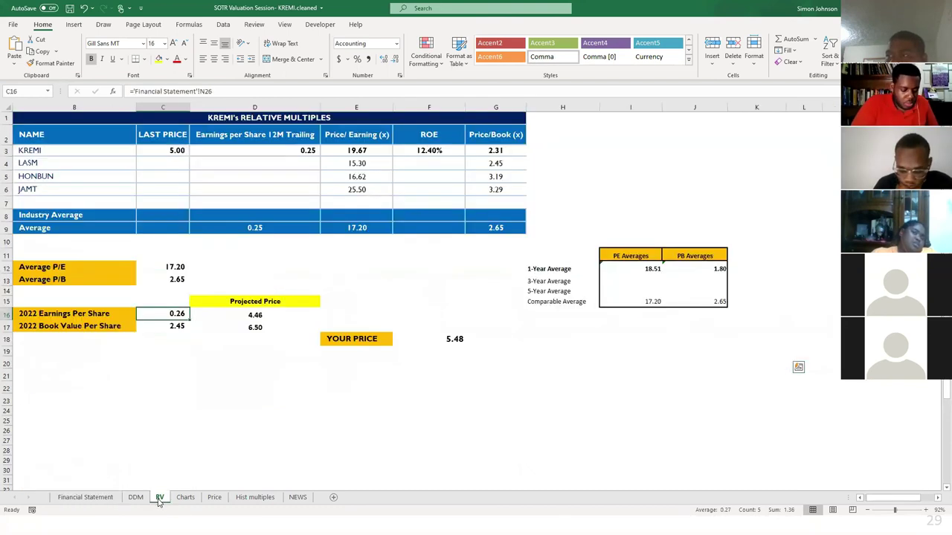
{"action": "left_click", "coordinate": [258, 314]}
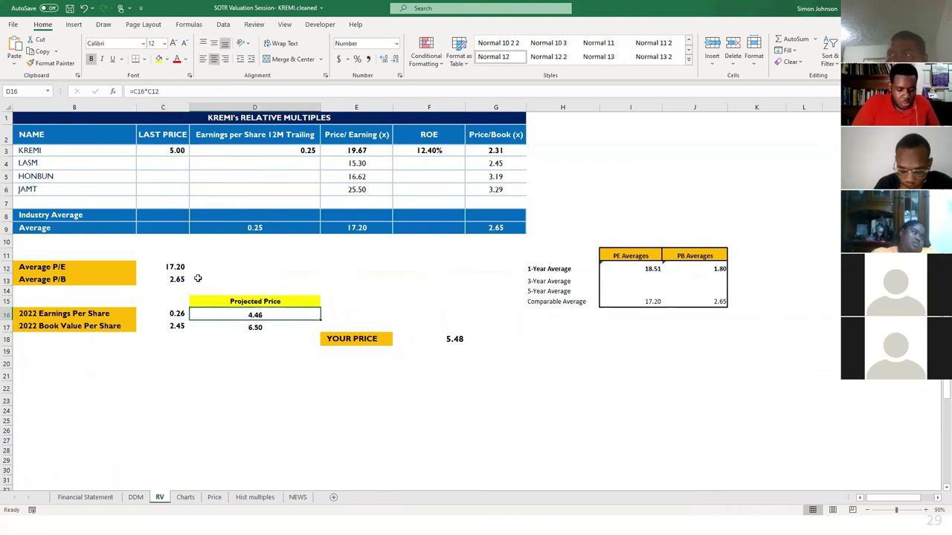
{"action": "left_click", "coordinate": [171, 278]}
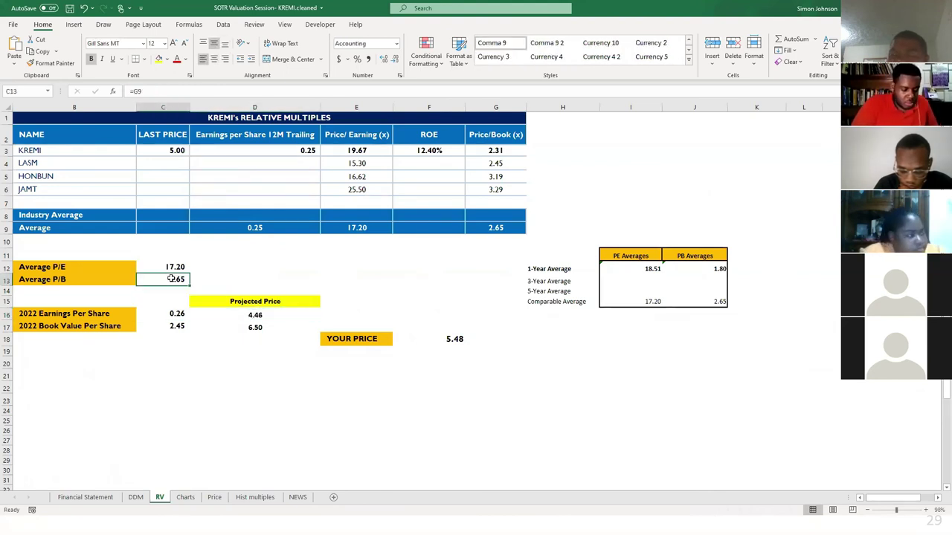
{"action": "left_click", "coordinate": [170, 328]}
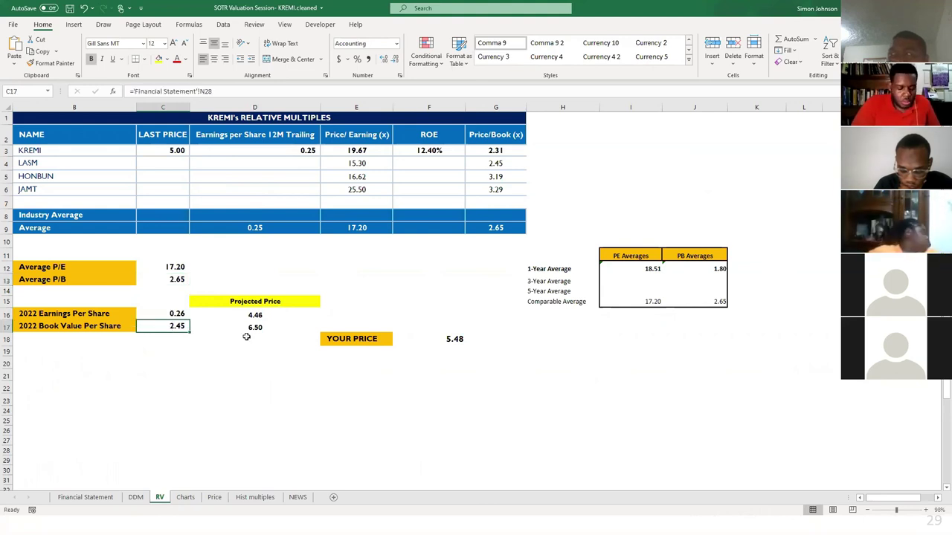
{"action": "left_click", "coordinate": [256, 315]}
{"action": "left_click_drag", "start_coordinate": [256, 315], "coordinate": [256, 327]}
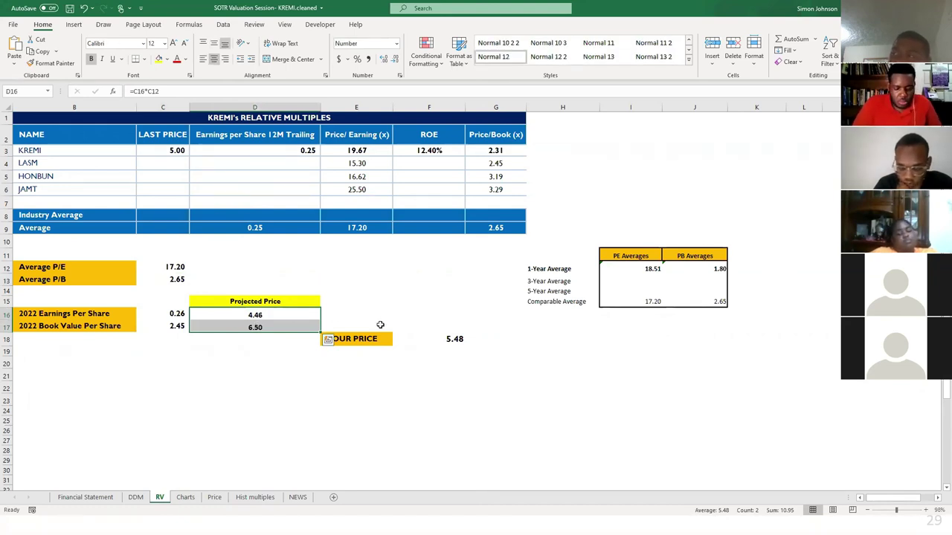
{"action": "left_click", "coordinate": [434, 344]}
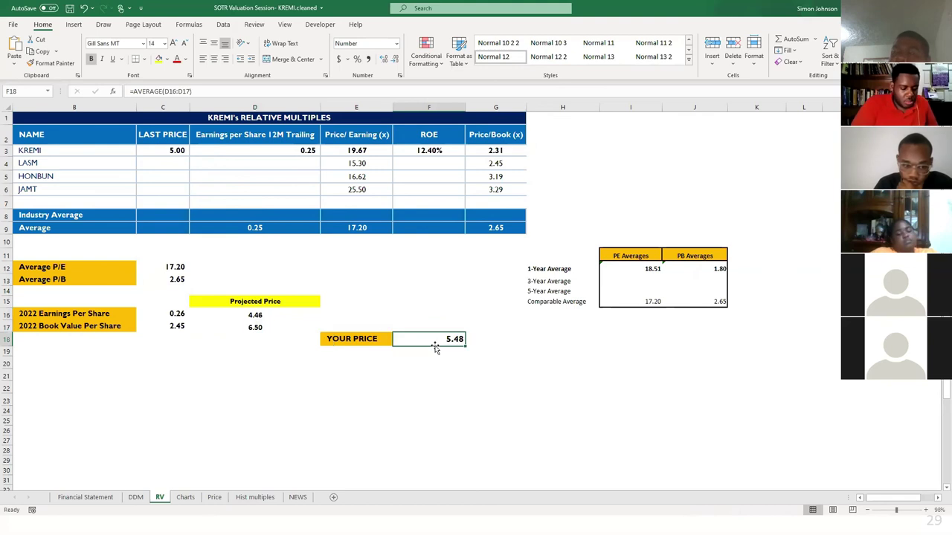
{"action": "left_click", "coordinate": [480, 343]}
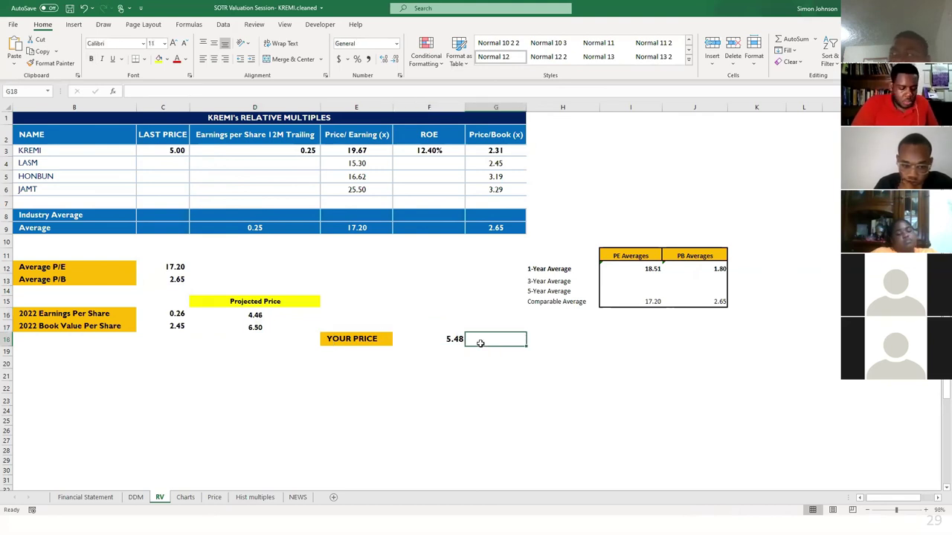
{"action": "left_click", "coordinate": [446, 339]}
{"action": "left_click", "coordinate": [382, 378]}
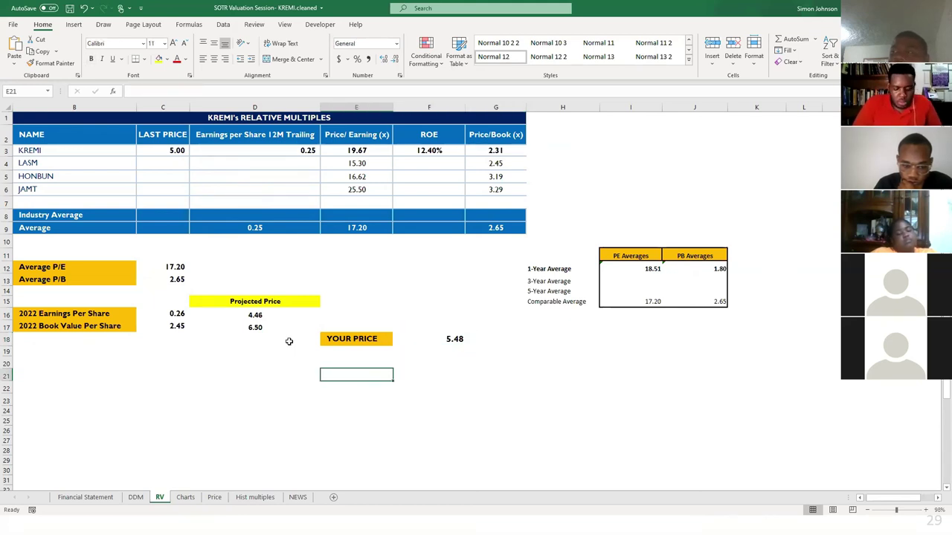
Review the Average P/E and Average P/B cells on the RV sheet and open the Hist multiples sheet.
{"action": "scroll", "coordinate": [289, 341], "scroll_direction": "left", "scroll_amount": 1}
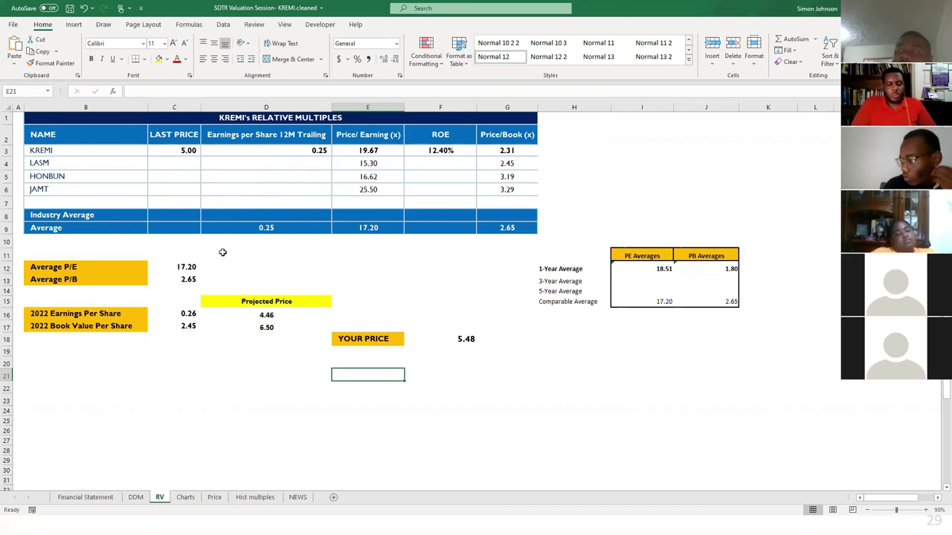
{"action": "left_click", "coordinate": [178, 277]}
{"action": "left_click_drag", "start_coordinate": [181, 266], "coordinate": [183, 277]}
{"action": "left_click", "coordinate": [187, 278]}
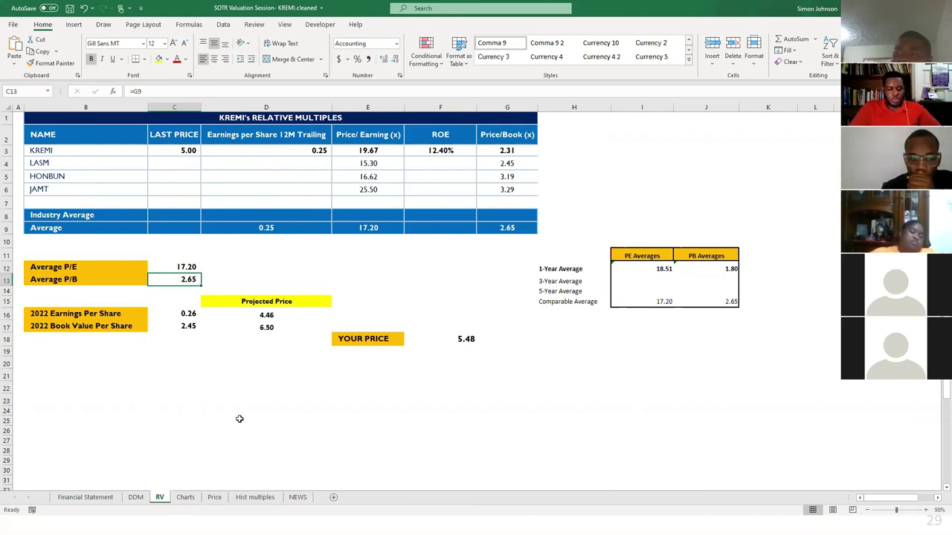
{"action": "left_click", "coordinate": [254, 498]}
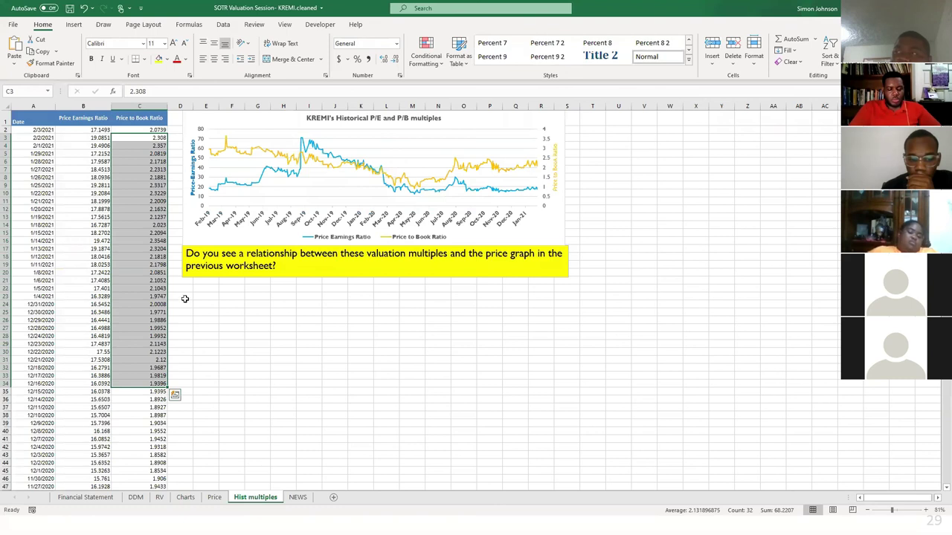
Review the historical Price Earnings Ratio column on Hist multiples and the projected price from 2022 Earnings Per Share on the RV sheet.
{"action": "left_click_drag", "start_coordinate": [101, 132], "coordinate": [90, 463]}
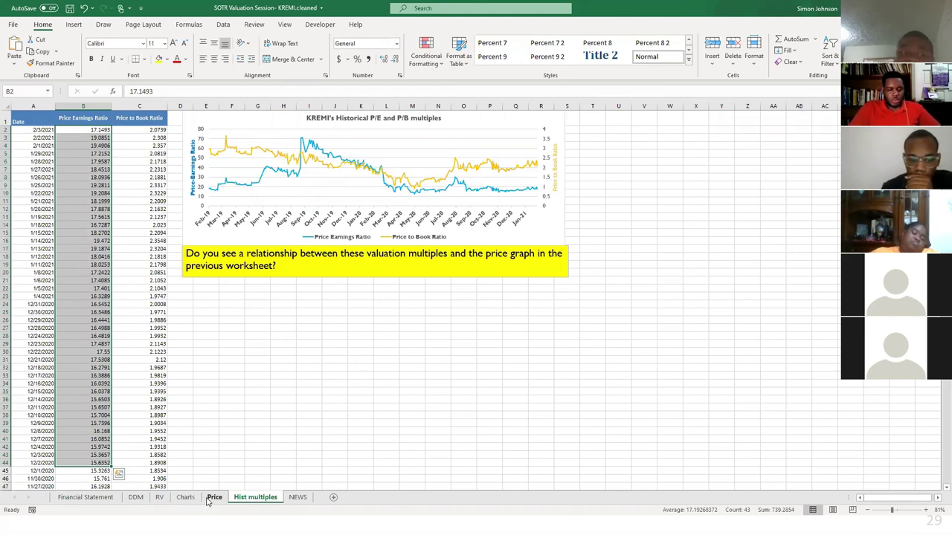
{"action": "left_click", "coordinate": [159, 498]}
{"action": "scroll", "coordinate": [254, 352], "scroll_direction": "down", "scroll_amount": 1}
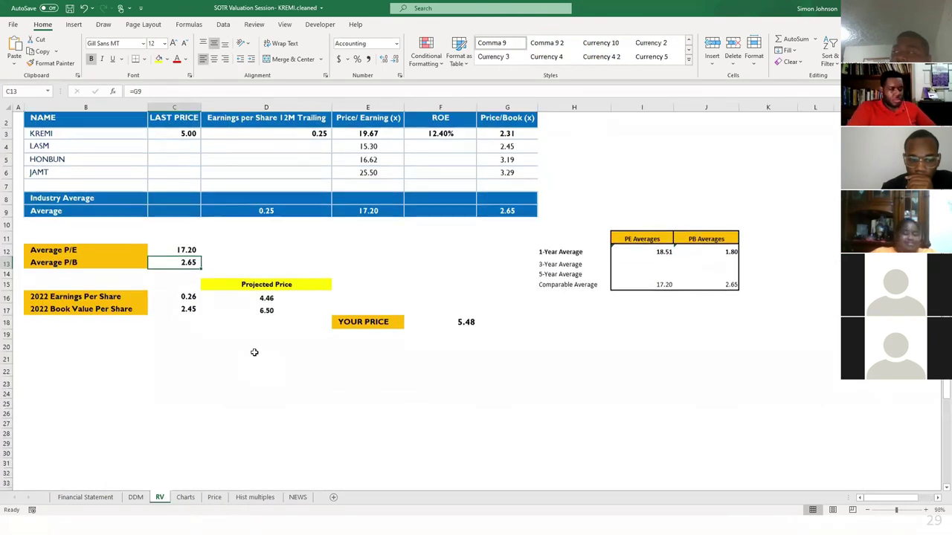
{"action": "left_click", "coordinate": [325, 230]}
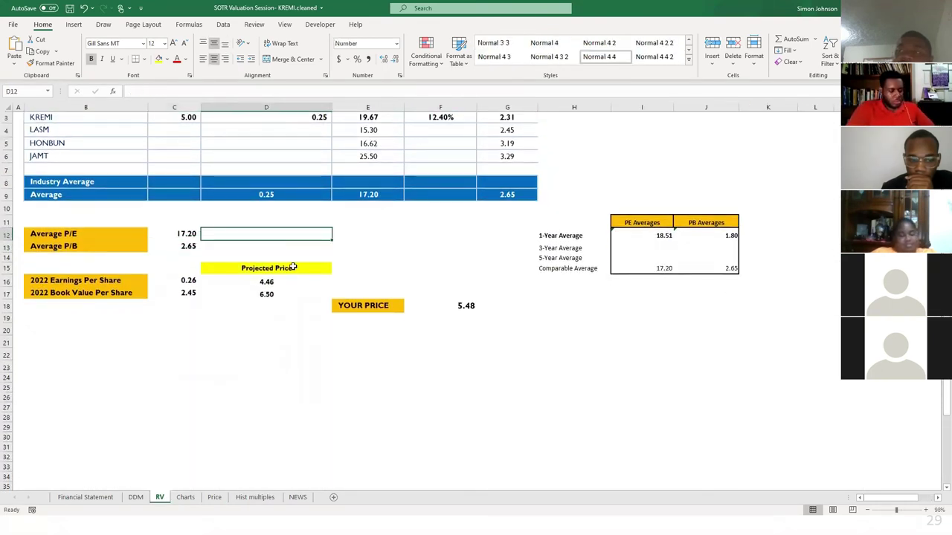
{"action": "left_click", "coordinate": [266, 281]}
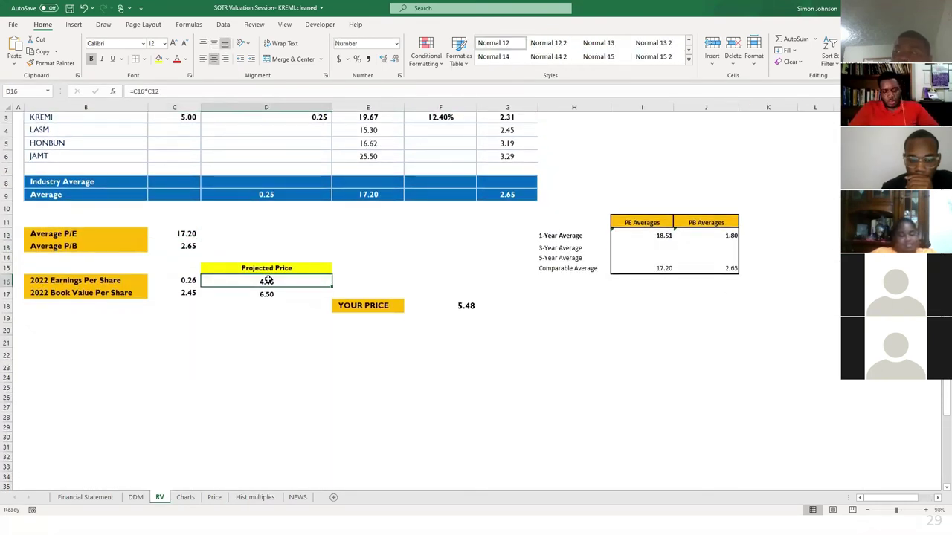
Fill the YOUR PRICE value cell on the RV sheet with green.
{"action": "left_click", "coordinate": [447, 305]}
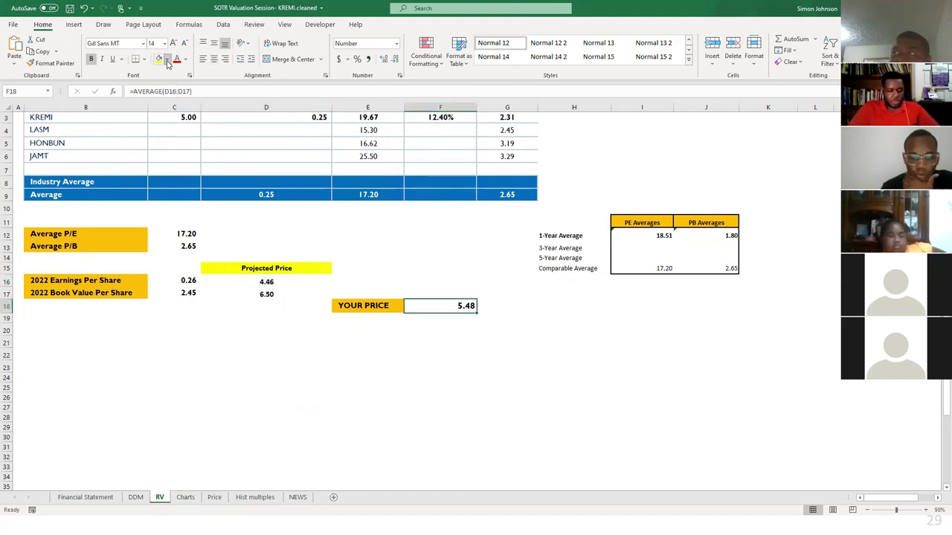
{"action": "left_click", "coordinate": [167, 63]}
{"action": "left_click", "coordinate": [199, 153]}
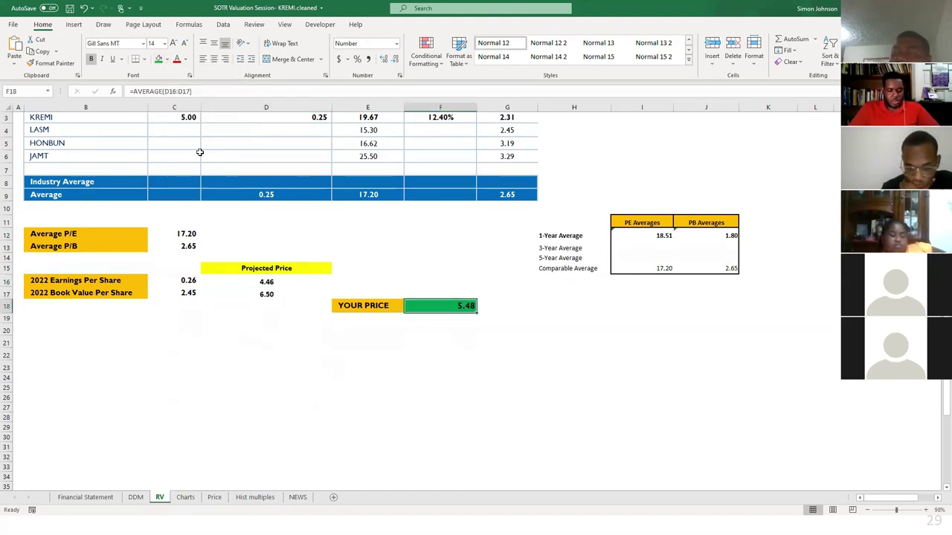
{"action": "left_click", "coordinate": [456, 329]}
{"action": "left_click", "coordinate": [470, 304]}
{"action": "scroll", "coordinate": [530, 294], "scroll_direction": "up", "scroll_amount": 1}
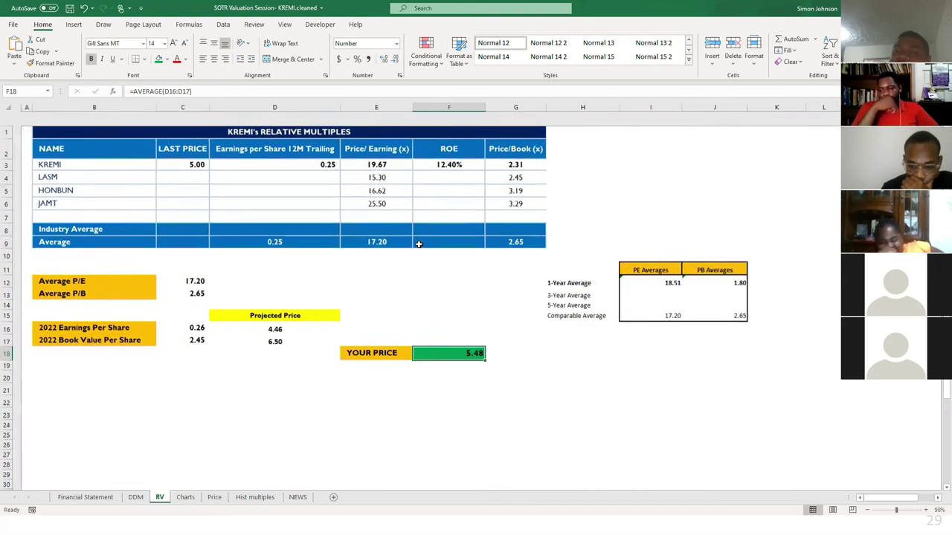
Examine the historical income statement and the forecast years through 2030 on the Financial Statement sheet.
{"action": "left_click", "coordinate": [77, 497]}
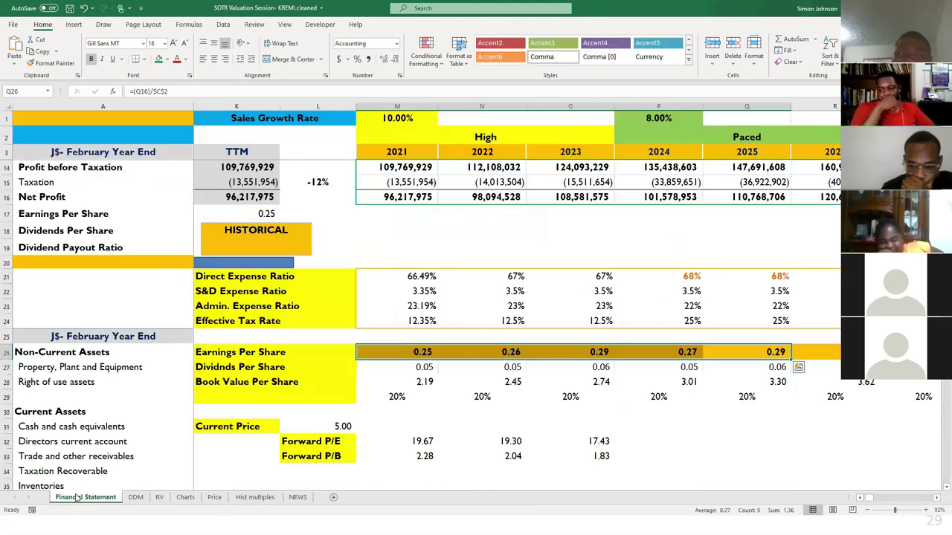
{"action": "scroll", "coordinate": [286, 277], "scroll_direction": "left", "scroll_amount": 5}
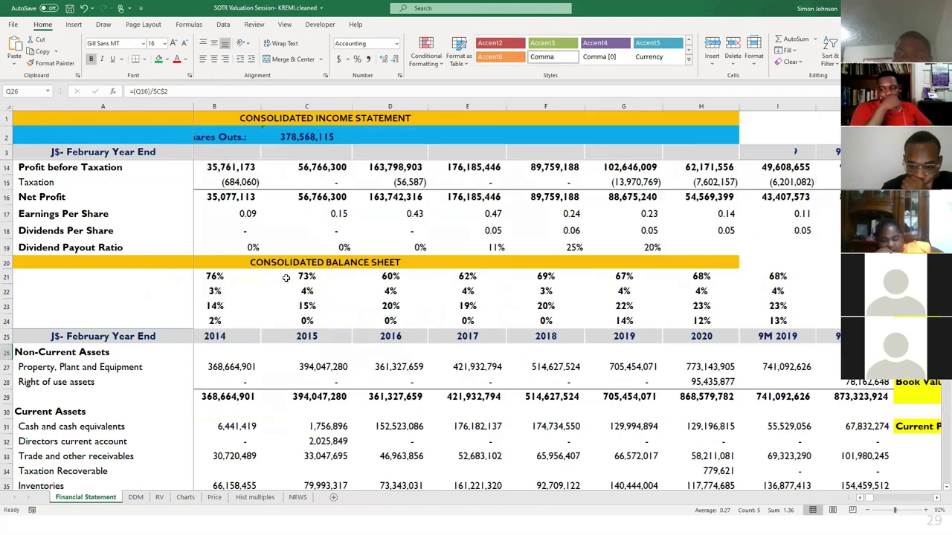
{"action": "scroll", "coordinate": [285, 277], "scroll_direction": "up", "scroll_amount": 1}
{"action": "scroll", "coordinate": [286, 276], "scroll_direction": "right", "scroll_amount": 5}
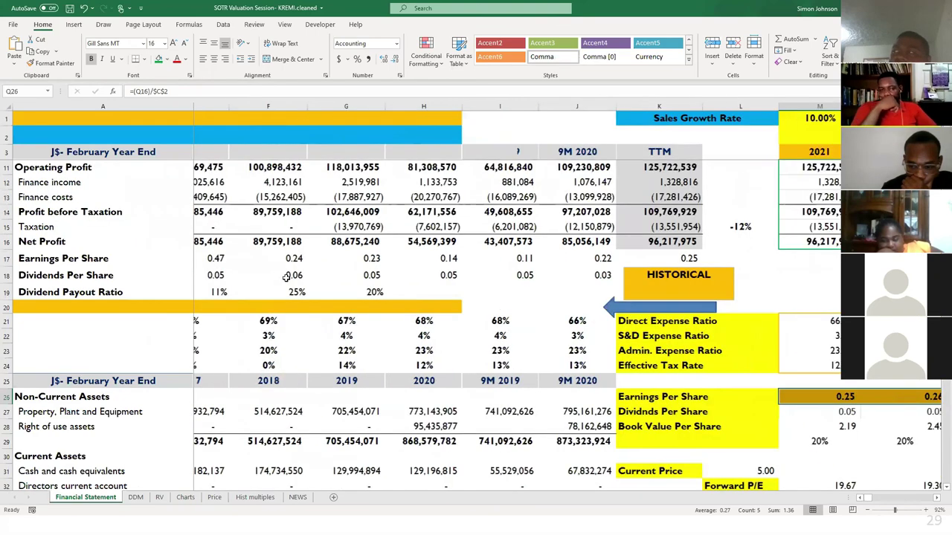
{"action": "scroll", "coordinate": [287, 278], "scroll_direction": "up", "scroll_amount": 3}
{"action": "scroll", "coordinate": [287, 277], "scroll_direction": "right", "scroll_amount": 3}
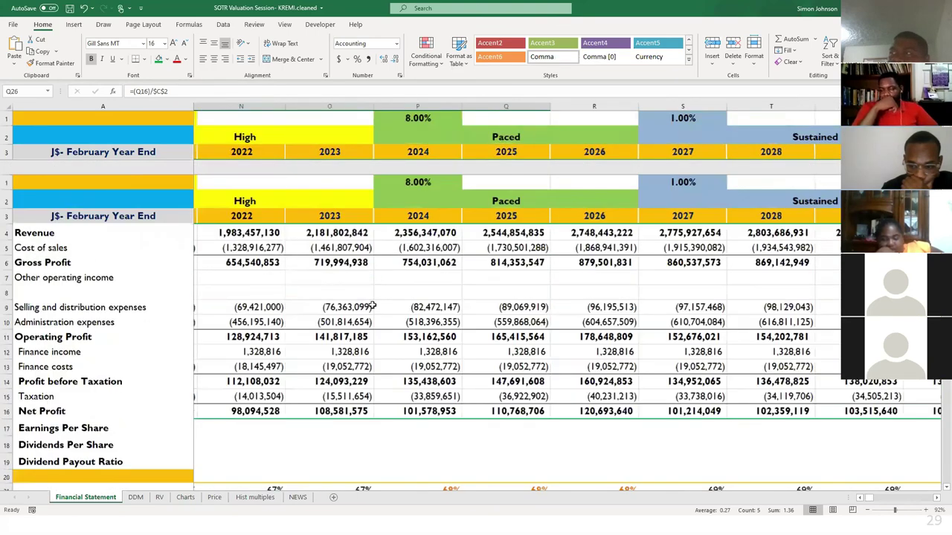
{"action": "scroll", "coordinate": [374, 307], "scroll_direction": "down", "scroll_amount": 1}
{"action": "scroll", "coordinate": [556, 280], "scroll_direction": "right", "scroll_amount": 4}
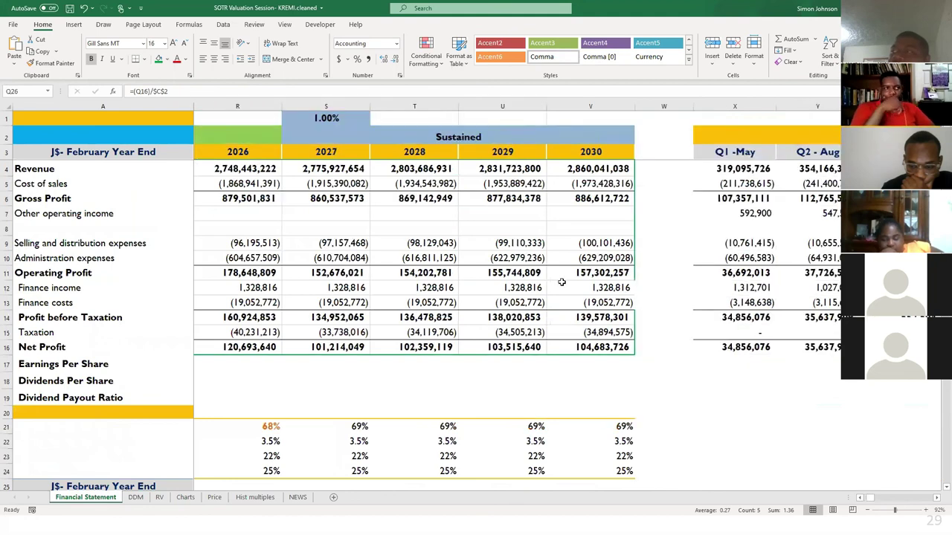
{"action": "scroll", "coordinate": [562, 282], "scroll_direction": "left", "scroll_amount": 10}
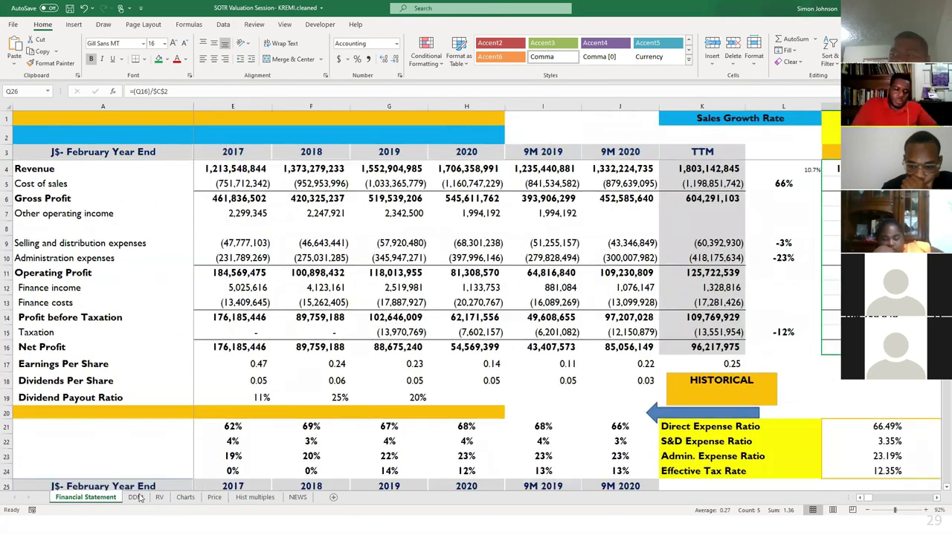
Return to the RV sheet and review the average formula behind YOUR PRICE.
{"action": "left_click", "coordinate": [135, 498]}
{"action": "left_click", "coordinate": [159, 497]}
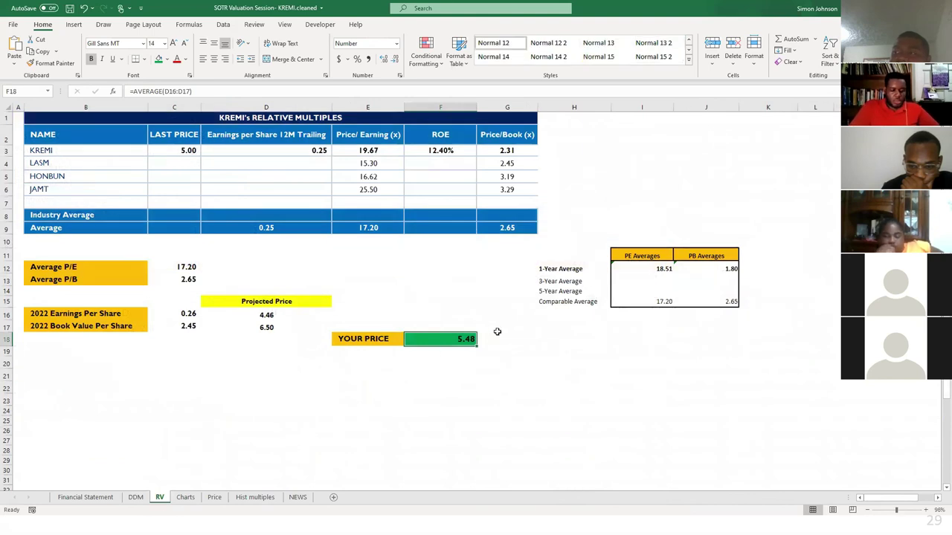
{"action": "left_click", "coordinate": [497, 333]}
{"action": "left_click", "coordinate": [454, 338]}
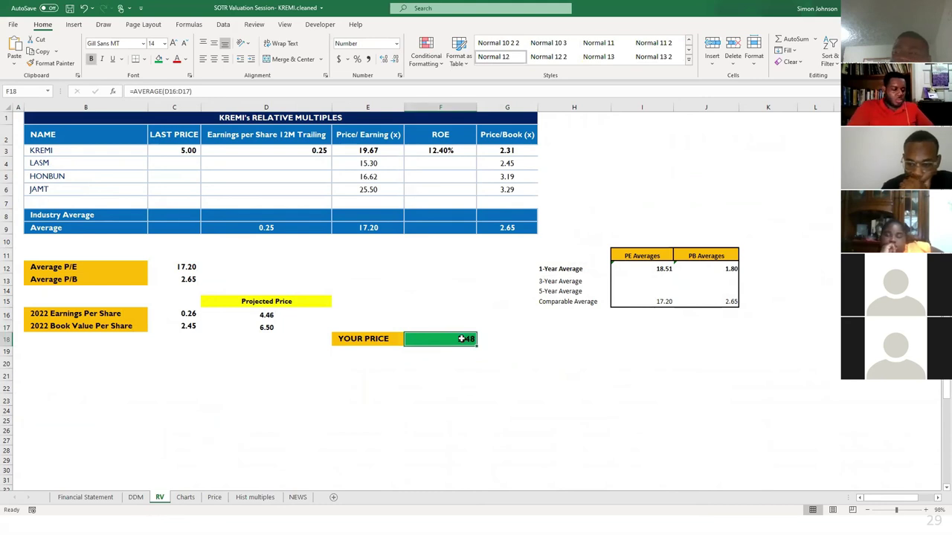
{"action": "left_click", "coordinate": [461, 325]}
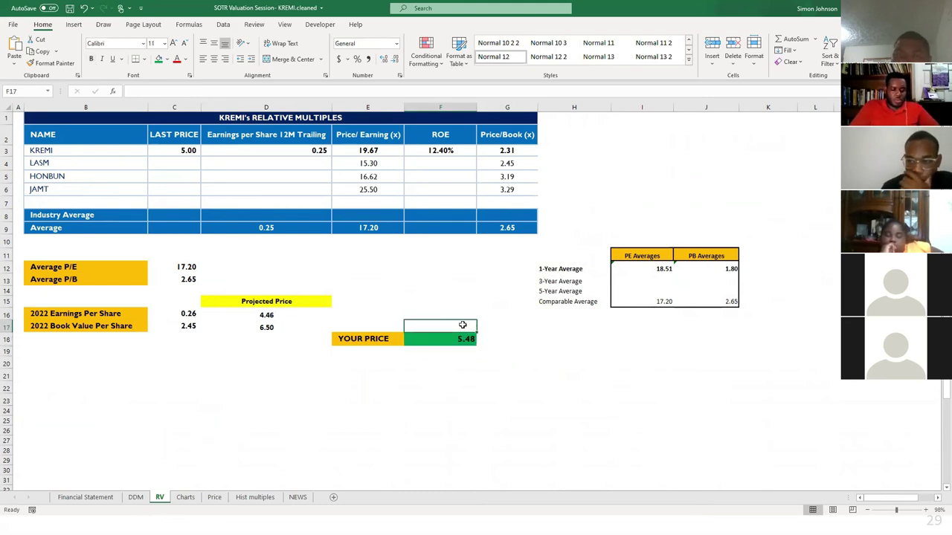
{"action": "left_click", "coordinate": [457, 337]}
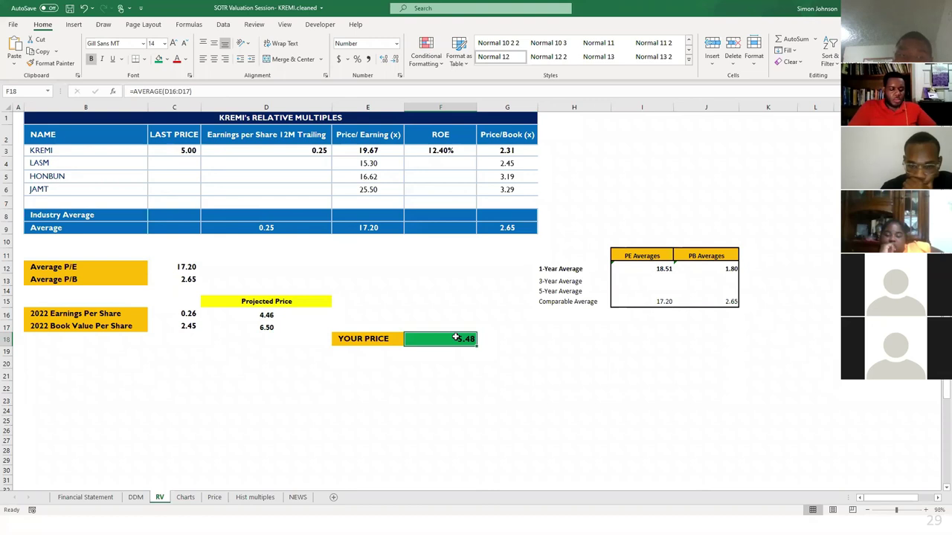
{"action": "left_click", "coordinate": [442, 317]}
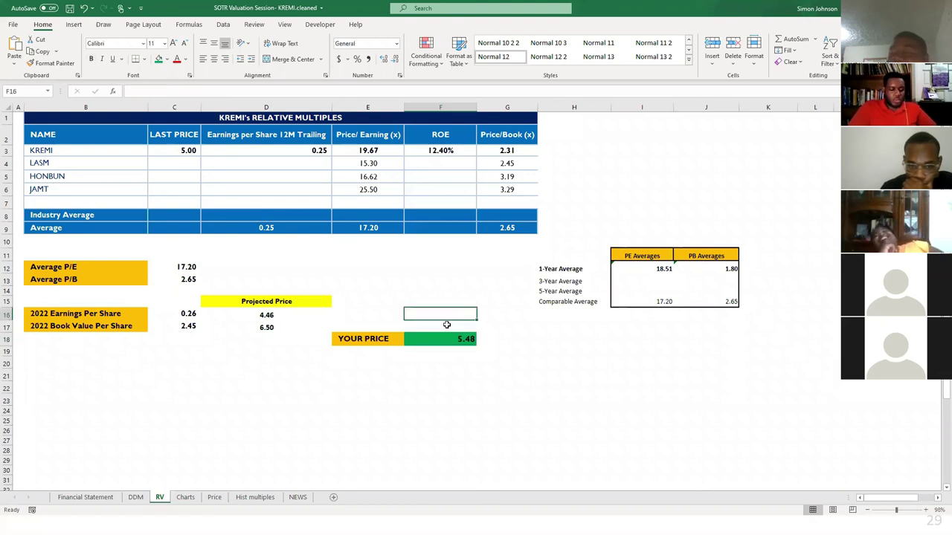
{"action": "key", "text": "Down"}
{"action": "key", "text": "Down"}
{"action": "left_click", "coordinate": [487, 339]}
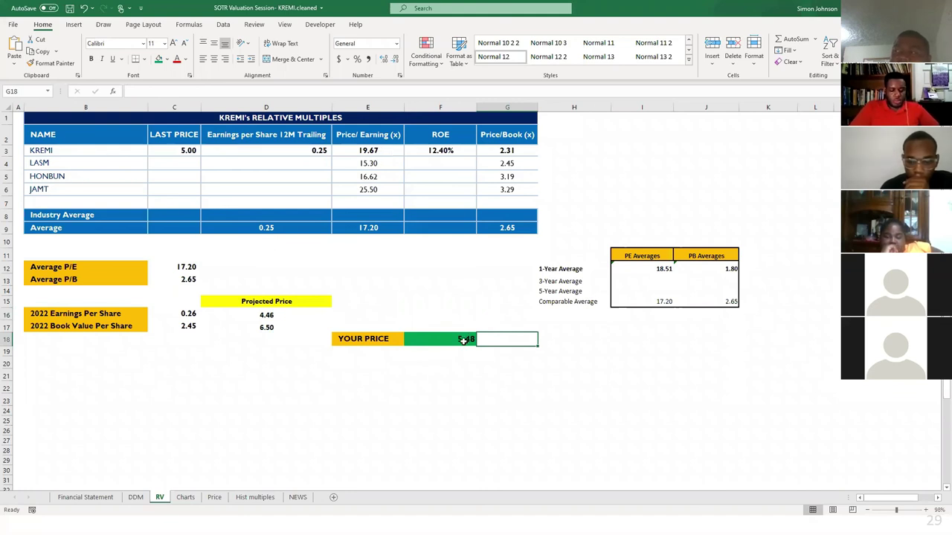
{"action": "left_click", "coordinate": [463, 340]}
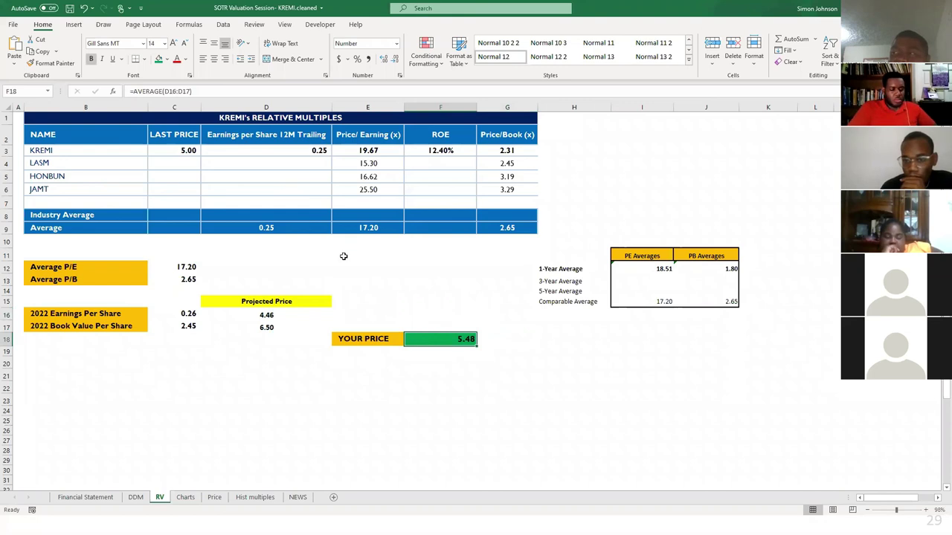
Review the KREMI entry and the column headings from NAME to Price/Book in the relative multiples table.
{"action": "left_click", "coordinate": [449, 311]}
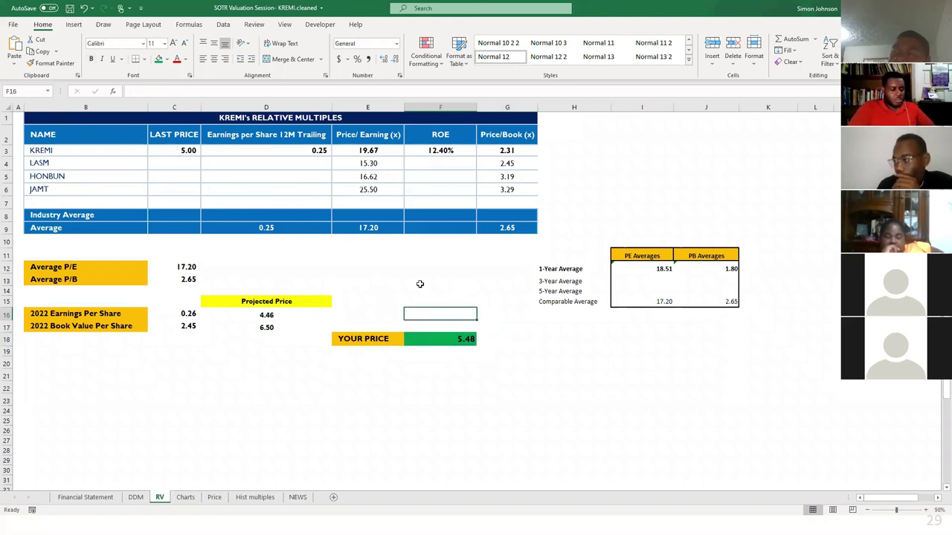
{"action": "left_click", "coordinate": [225, 189]}
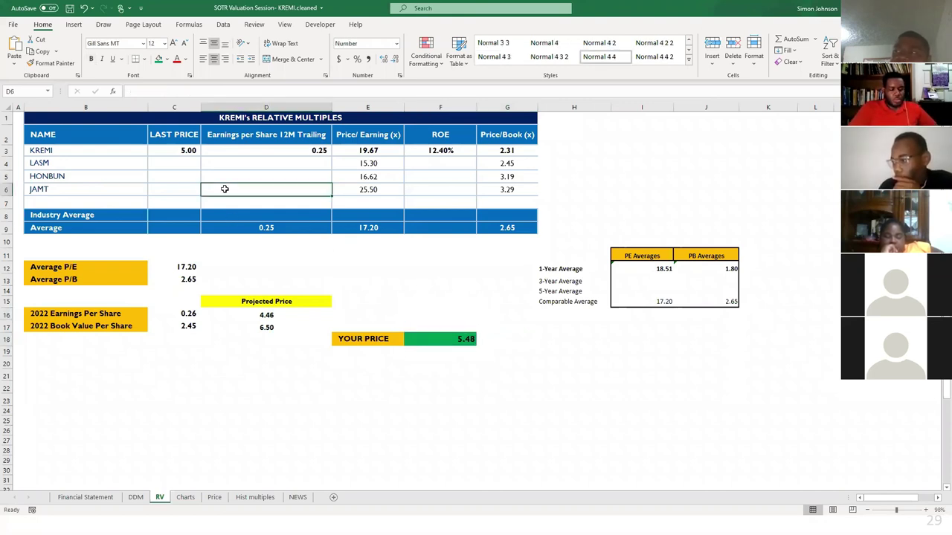
{"action": "left_click", "coordinate": [57, 149]}
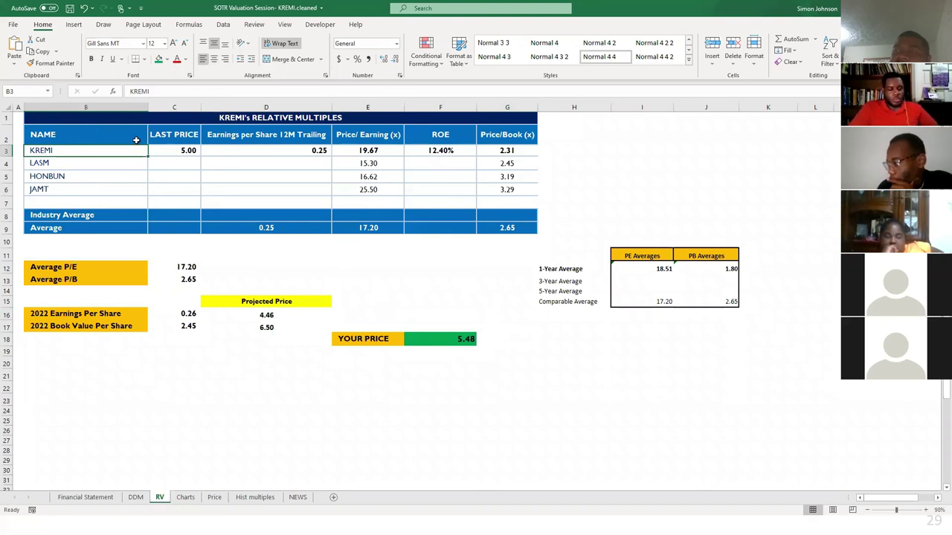
{"action": "left_click_drag", "start_coordinate": [492, 134], "coordinate": [111, 140]}
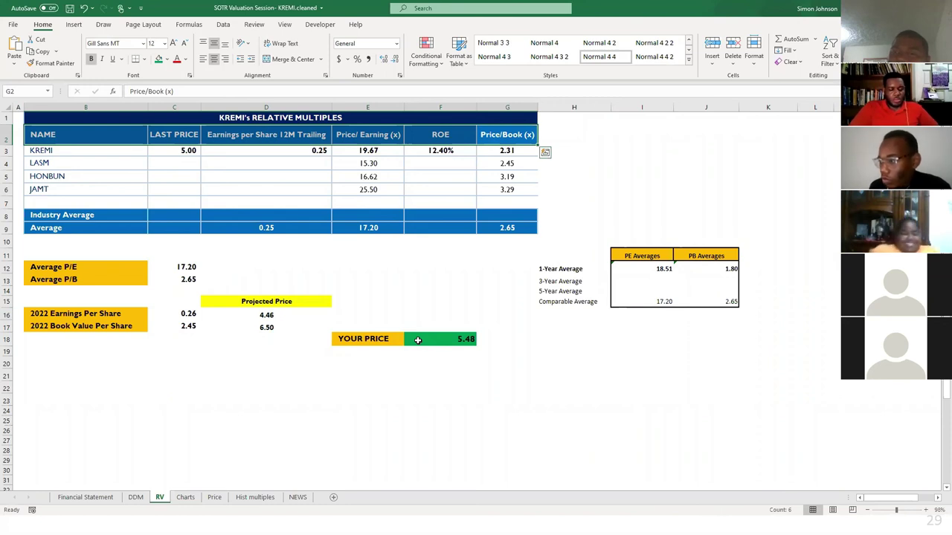
{"action": "key", "text": "Escape"}
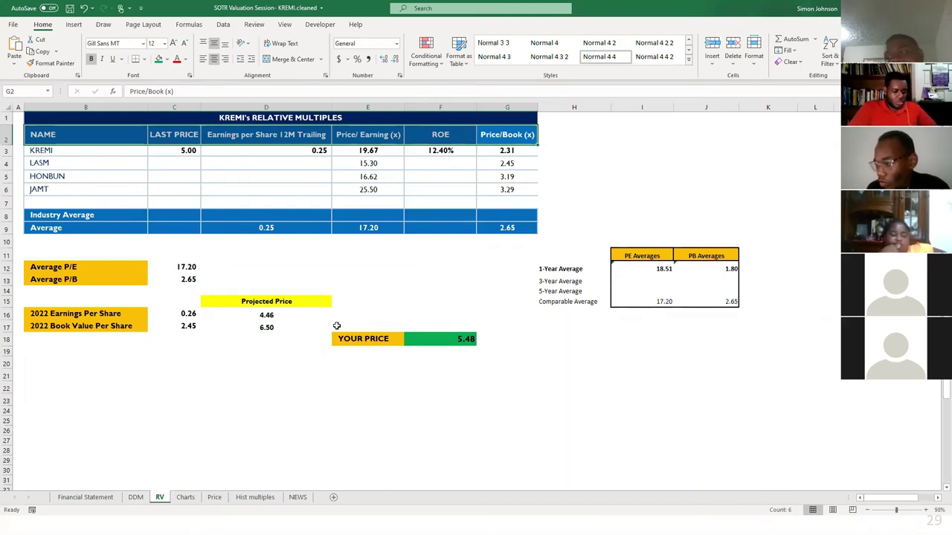
Set the Dividend Payout Ratio on the DDM sheet to 20% for all ten forecast years.
{"action": "left_click", "coordinate": [135, 497]}
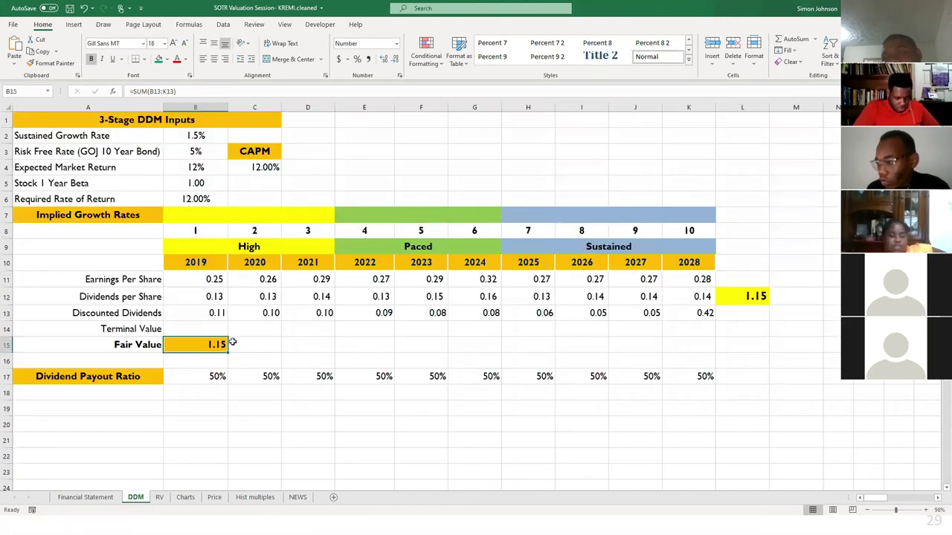
{"action": "left_click", "coordinate": [220, 375]}
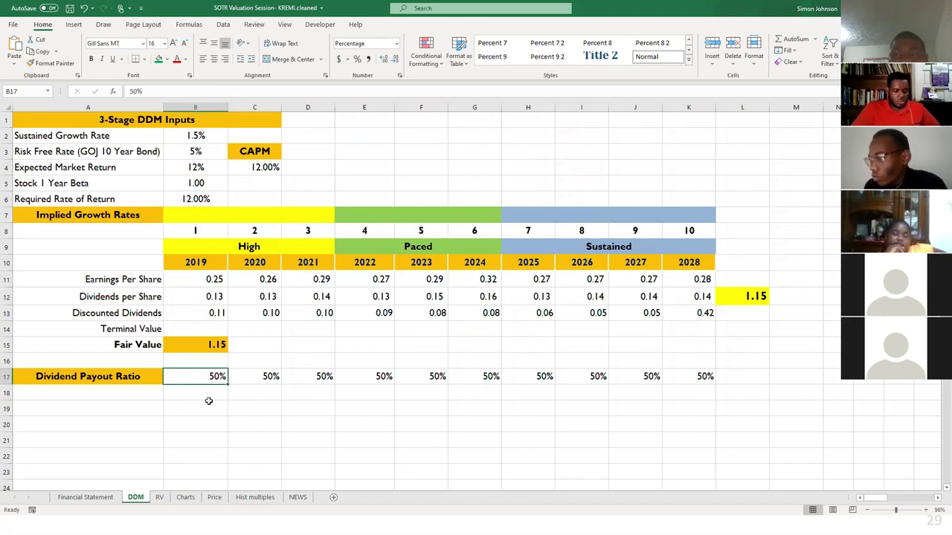
{"action": "type", "text": "20"}
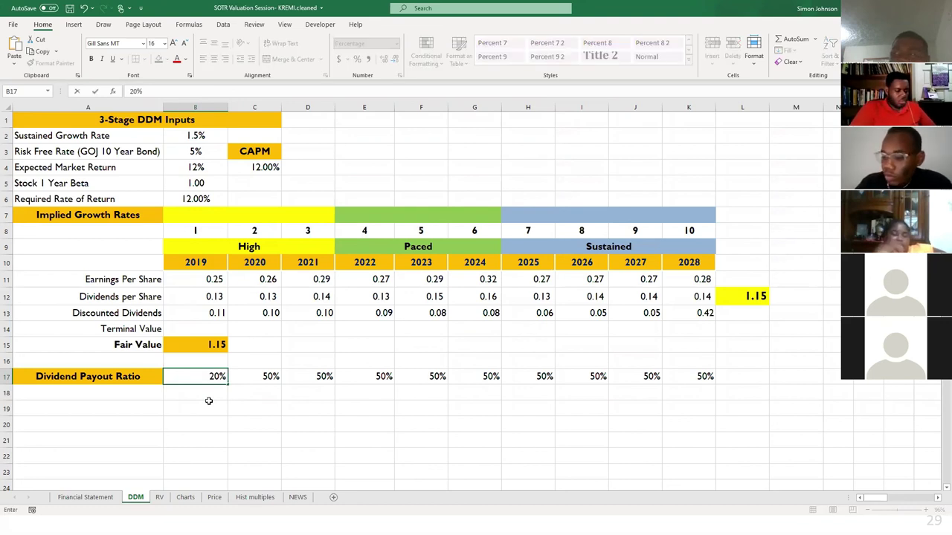
{"action": "key", "text": "Return"}
{"action": "left_click", "coordinate": [219, 374]}
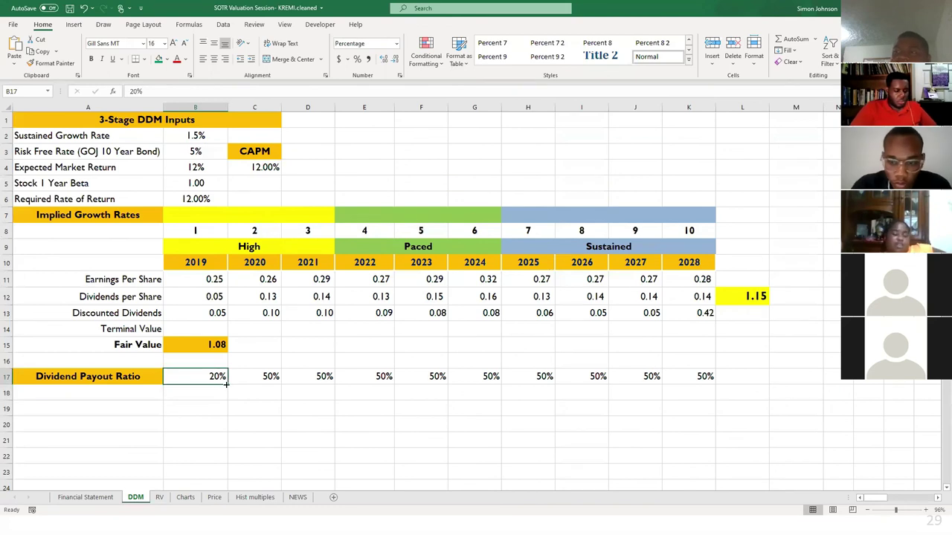
{"action": "left_click_drag", "start_coordinate": [226, 384], "coordinate": [704, 380]}
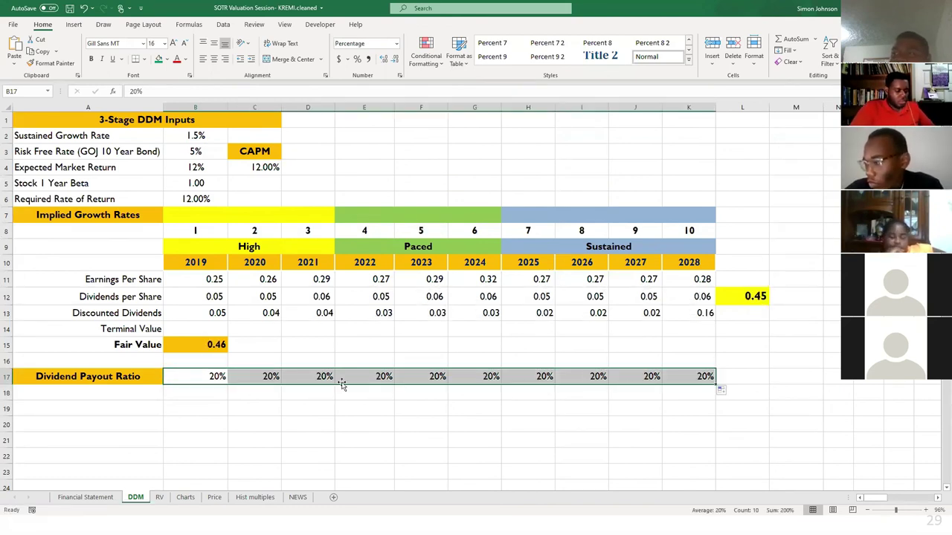
Review the Fair Value formula on the DDM sheet alongside the first-year Dividend Payout Ratio.
{"action": "left_click", "coordinate": [284, 418]}
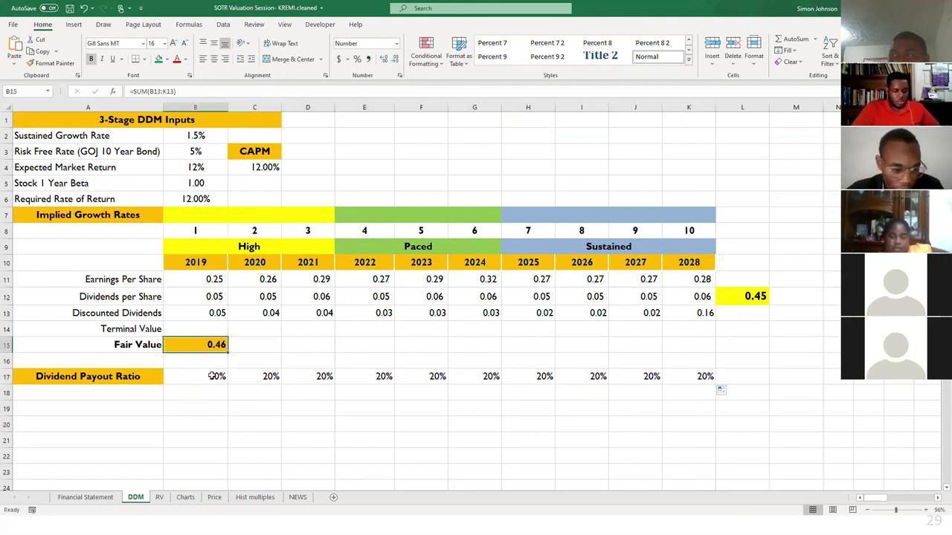
{"action": "left_click", "coordinate": [212, 377]}
{"action": "left_click", "coordinate": [218, 411]}
{"action": "left_click", "coordinate": [217, 377]}
{"action": "left_click", "coordinate": [216, 346]}
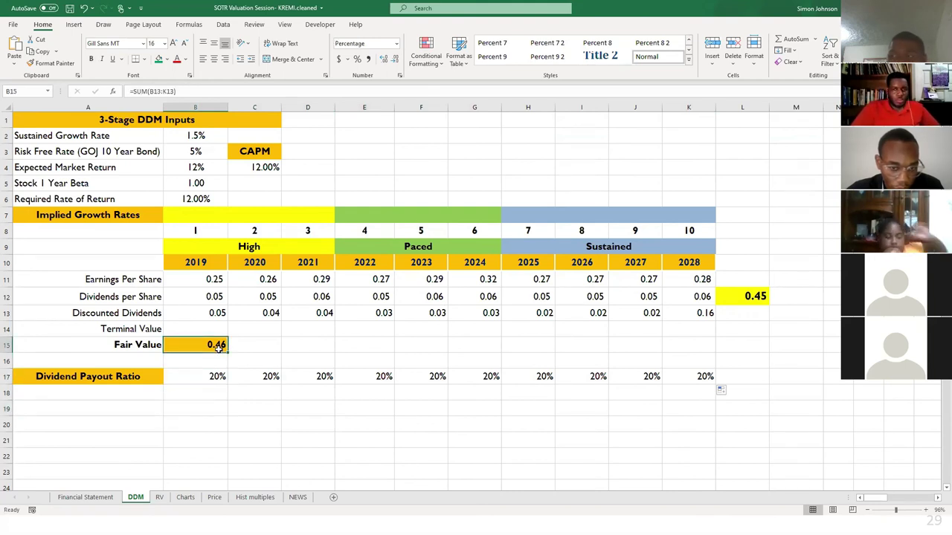
{"action": "left_click", "coordinate": [266, 352]}
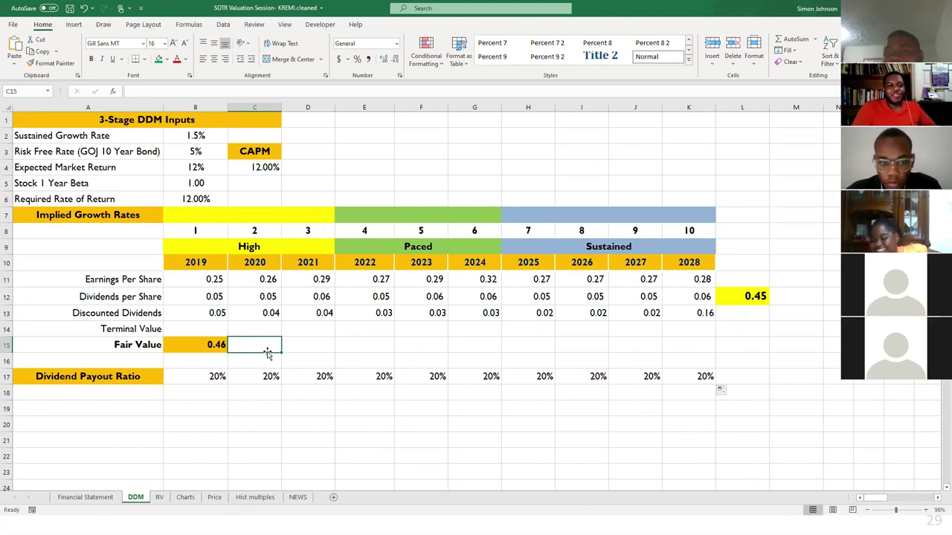
Examine the Dividend Payout Ratio row across all ten forecast years.
{"action": "left_click", "coordinate": [235, 421]}
{"action": "left_click", "coordinate": [198, 364]}
{"action": "left_click", "coordinate": [198, 374]}
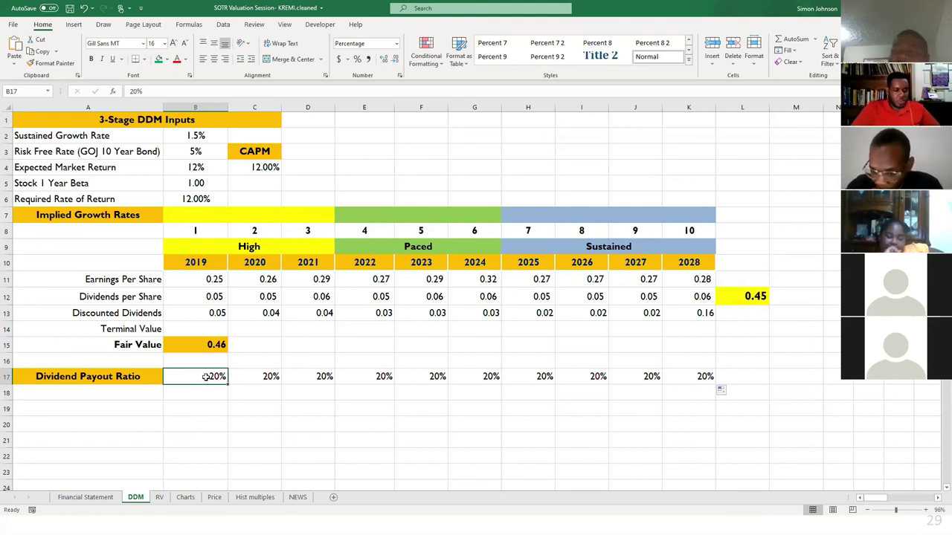
{"action": "left_click_drag", "start_coordinate": [678, 376], "coordinate": [253, 366]}
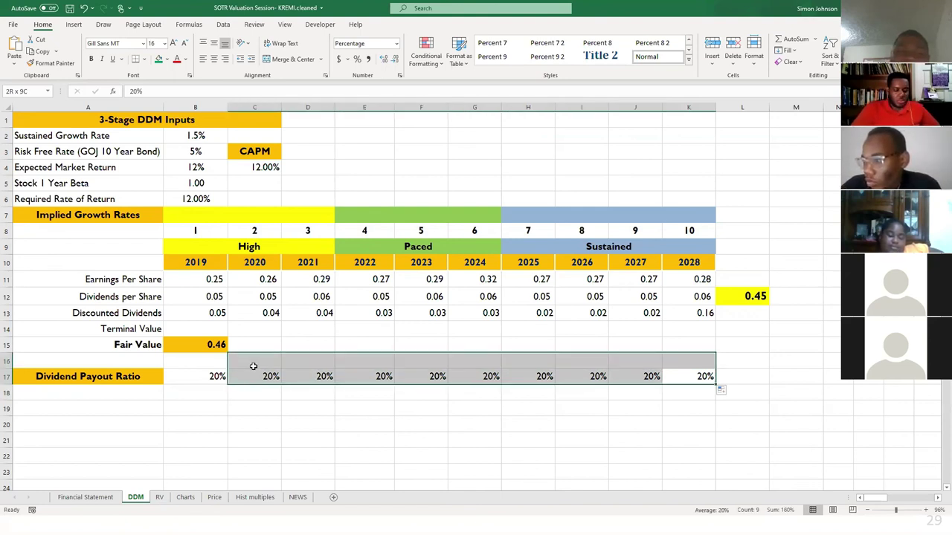
{"action": "left_click_drag", "start_coordinate": [241, 365], "coordinate": [214, 376]}
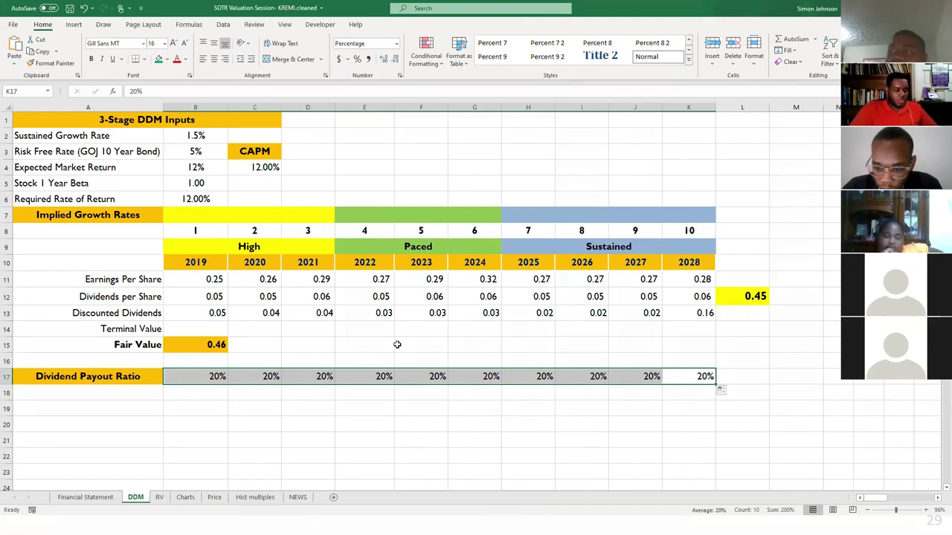
{"action": "left_click", "coordinate": [397, 344]}
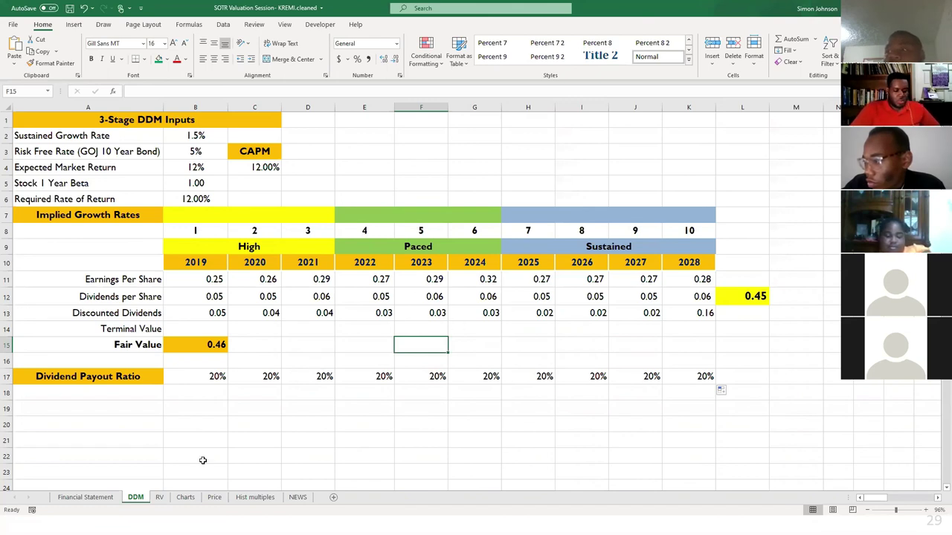
Open the NEWS sheet by way of Hist multiples and examine the Kremi article clippings on imports, dividends, property, energy and the ice-cream depot.
{"action": "left_click", "coordinate": [262, 501]}
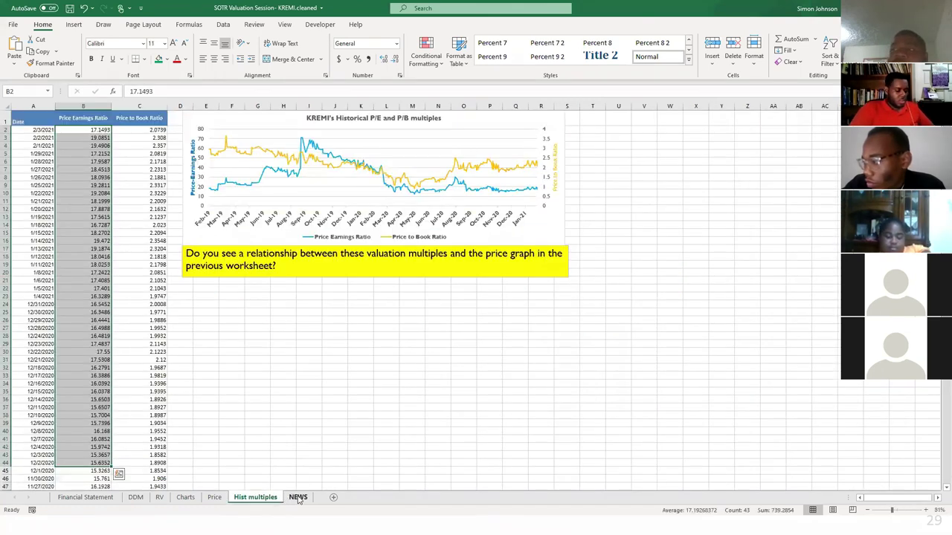
{"action": "left_click", "coordinate": [297, 498]}
{"action": "left_click", "coordinate": [153, 161]}
{"action": "left_click", "coordinate": [325, 147]}
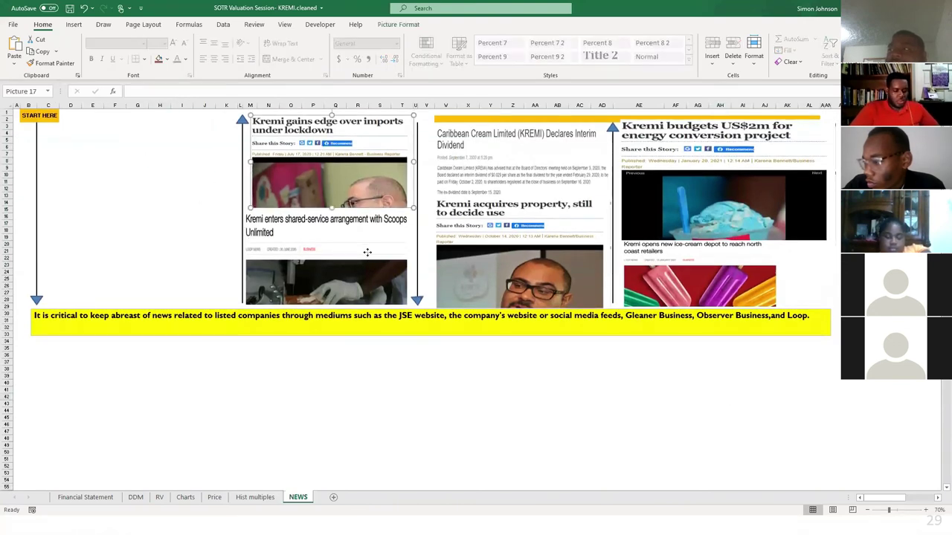
{"action": "left_click", "coordinate": [503, 196]}
{"action": "left_click", "coordinate": [500, 148]}
{"action": "left_click", "coordinate": [706, 141]}
{"action": "left_click", "coordinate": [667, 267]}
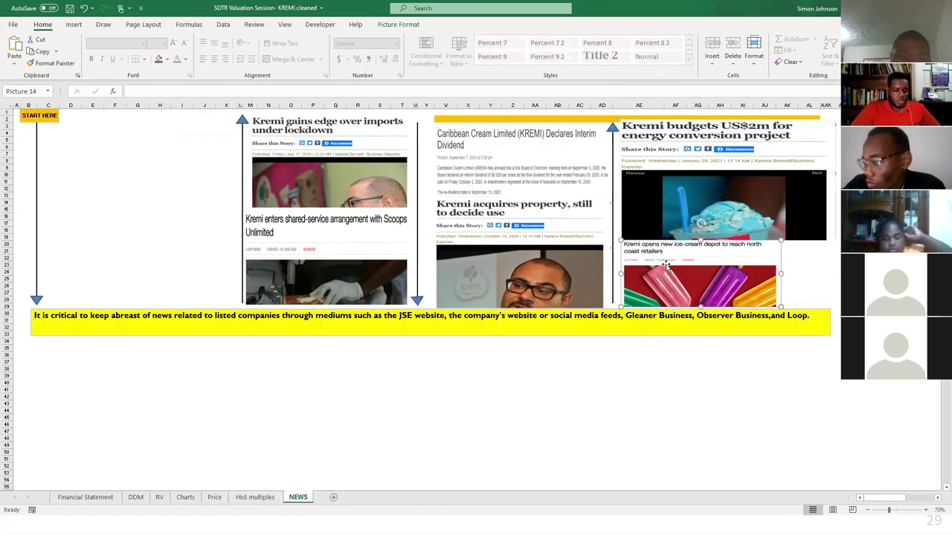